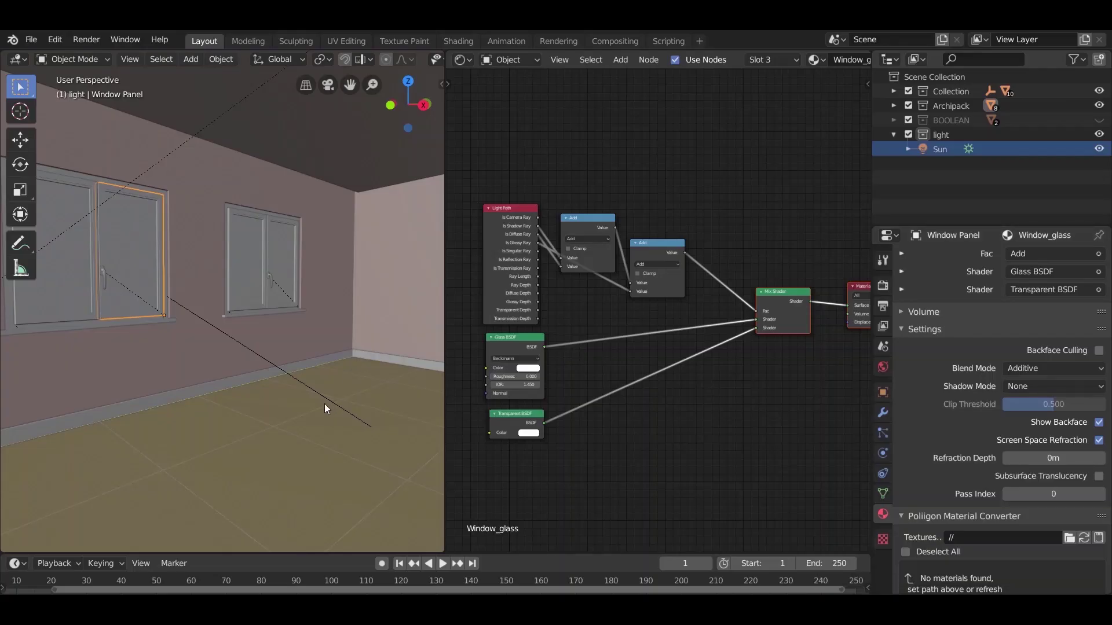
# Step: Switch the viewport to rendered shading, select the floor, and connect the Brick Texture's Color to the Diffuse BSDF's Base Color
pyautogui.moveTo(324, 405); pyautogui.dragTo(317, 350, button='middle')
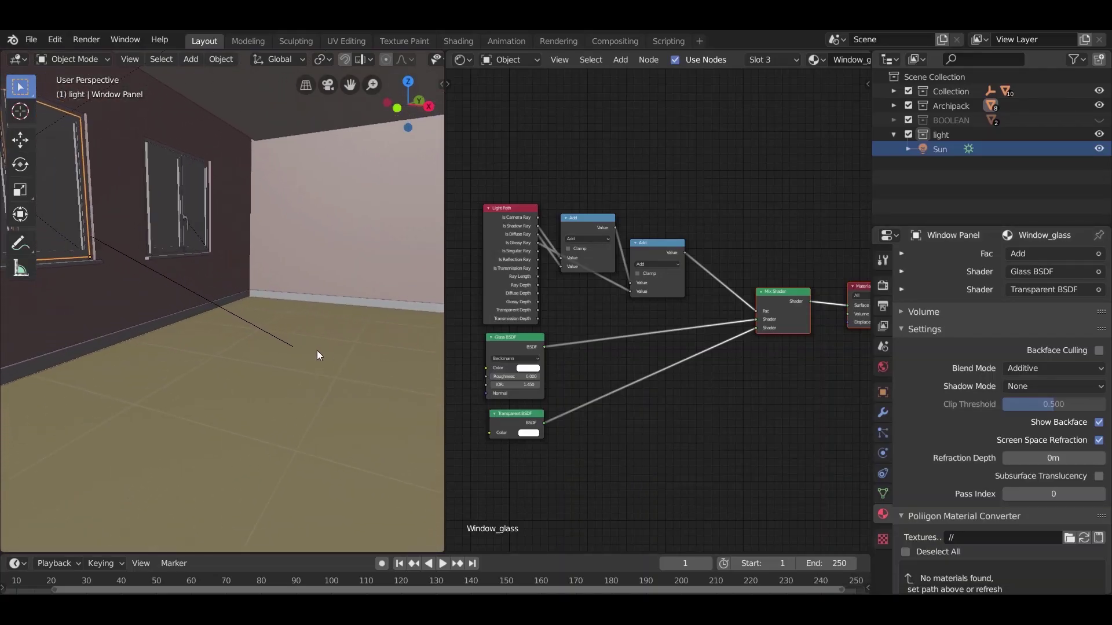
pyautogui.click(287, 314)
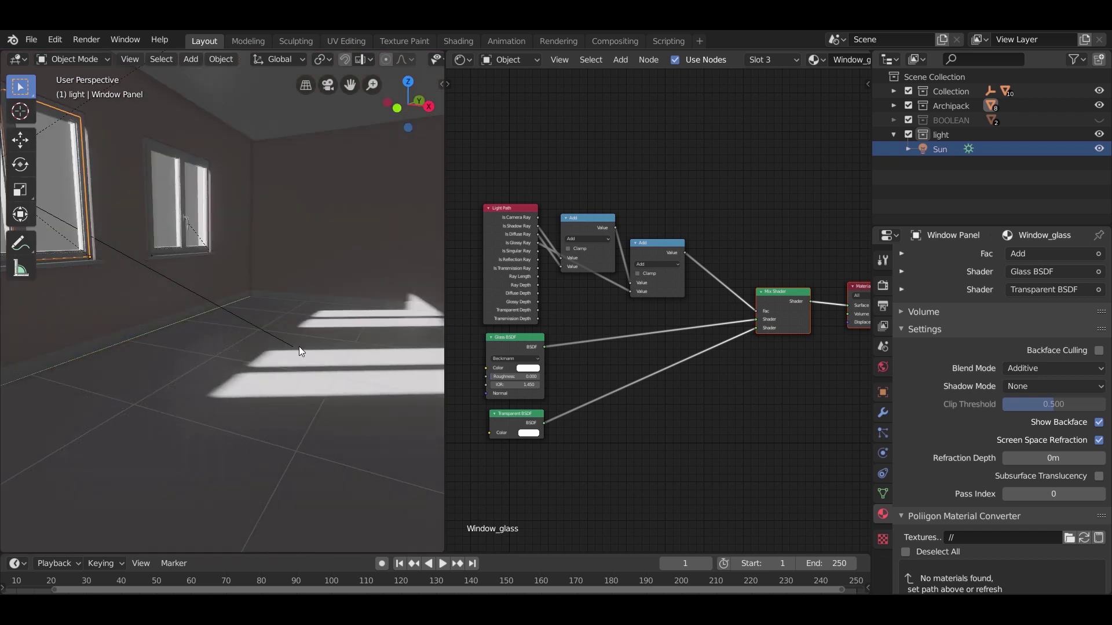
pyautogui.click(264, 422)
pyautogui.moveTo(554, 354); pyautogui.dragTo(643, 161, button='middle')
pyautogui.moveTo(742, 210); pyautogui.dragTo(864, 254)
pyautogui.scroll(3, 649, 206)
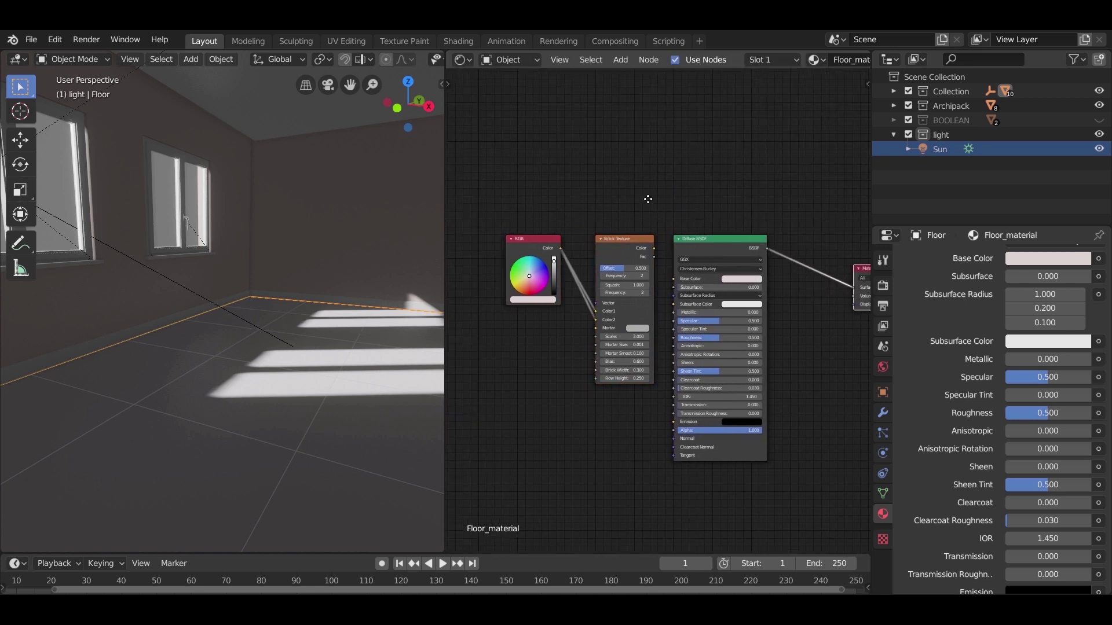
pyautogui.scroll(1, 654, 208)
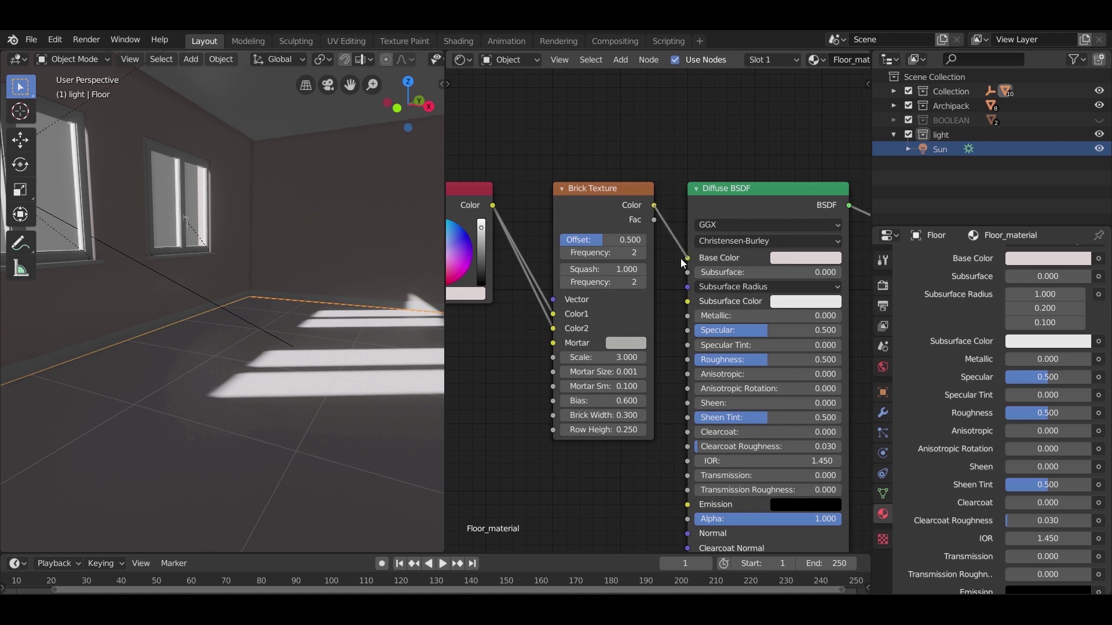
pyautogui.moveTo(680, 258); pyautogui.dragTo(685, 258)
# Step: Set the Brick Texture's Offset to 0 and widen the 3D viewport to check the floor tiles
pyautogui.moveTo(363, 452); pyautogui.dragTo(429, 321, button='middle')
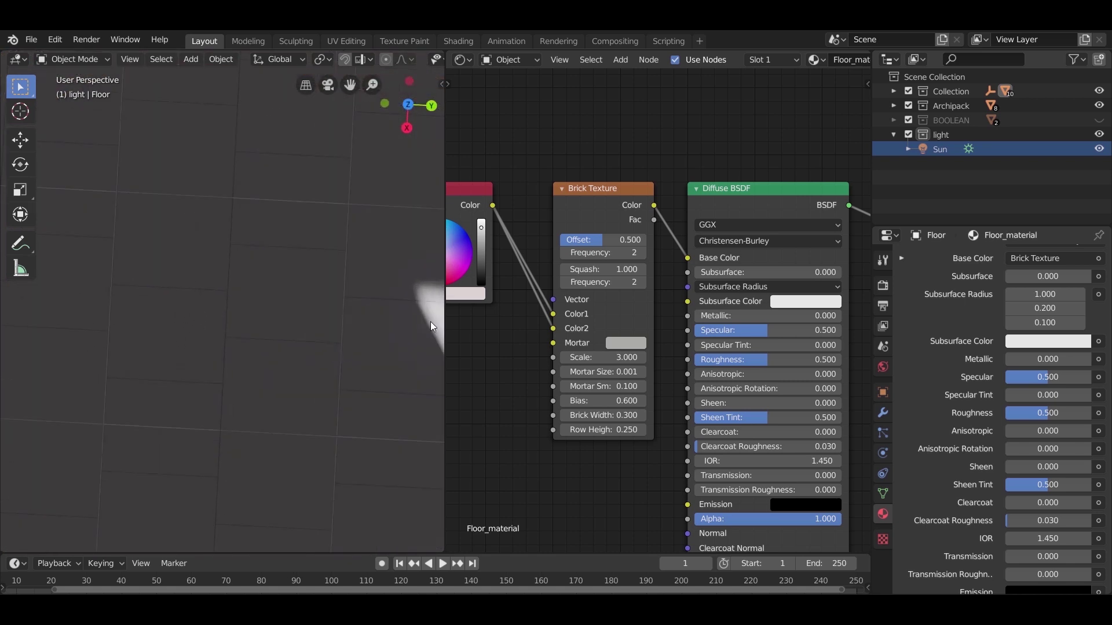
pyautogui.click(619, 240)
pyautogui.write('0')
pyautogui.press('Return')
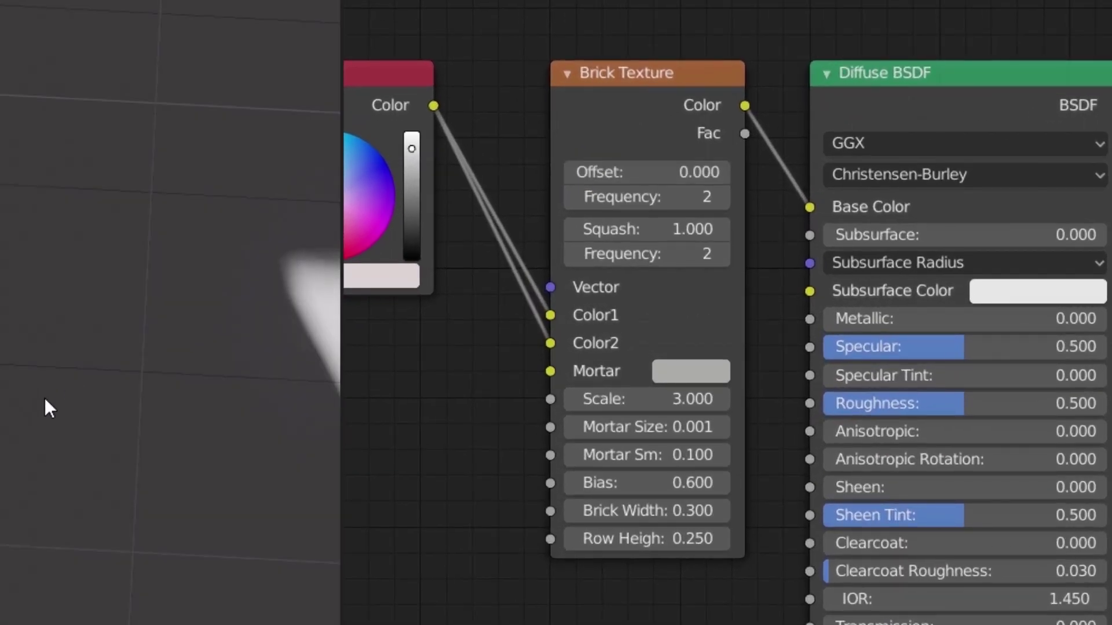
pyautogui.moveTo(341, 313); pyautogui.dragTo(511, 313)
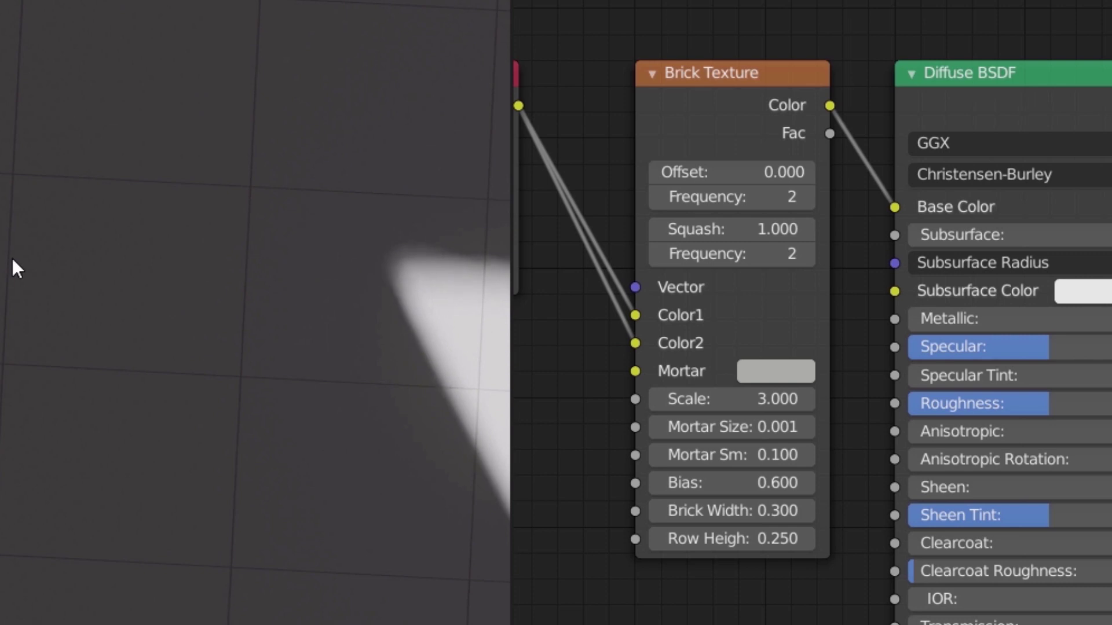
pyautogui.moveTo(12, 259); pyautogui.dragTo(83, 322, button='middle')
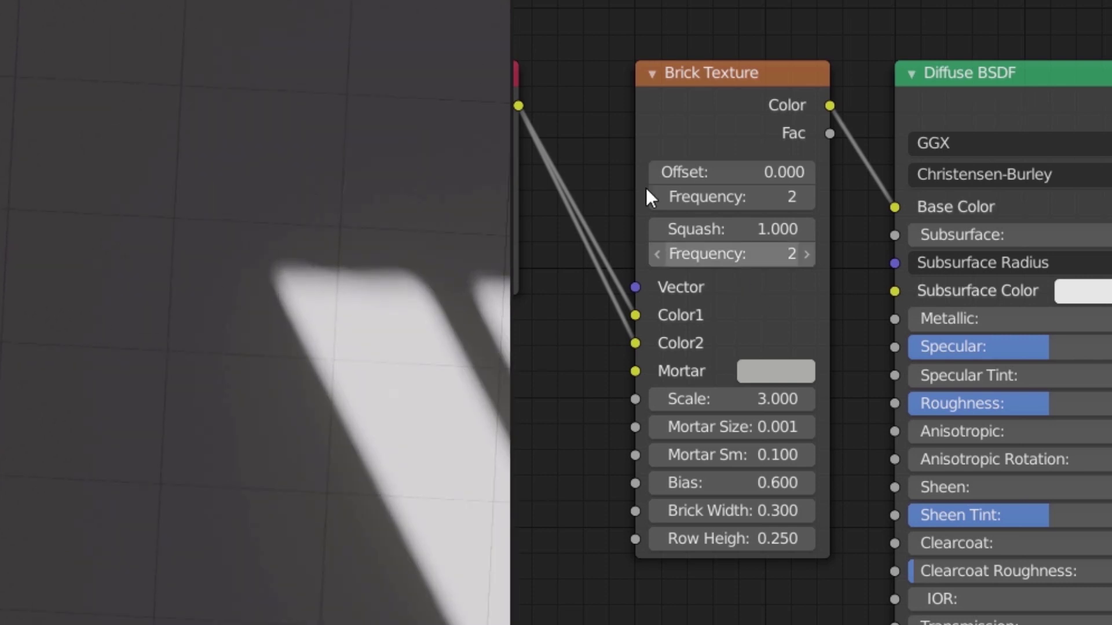
pyautogui.moveTo(631, 121); pyautogui.dragTo(719, 135, button='middle')
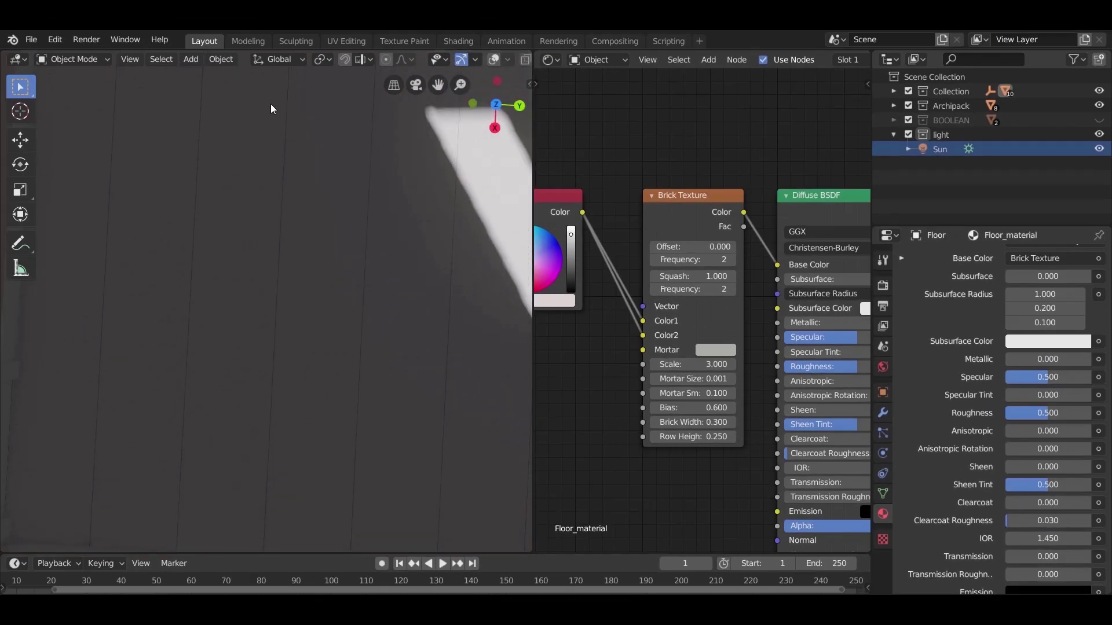
pyautogui.keyDown('shift'); pyautogui.moveTo(272, 108); pyautogui.dragTo(373, 238, button='middle'); pyautogui.keyUp('shift')
pyautogui.keyDown('shift'); pyautogui.moveTo(361, 283); pyautogui.dragTo(138, 273, button='middle'); pyautogui.keyUp('shift')
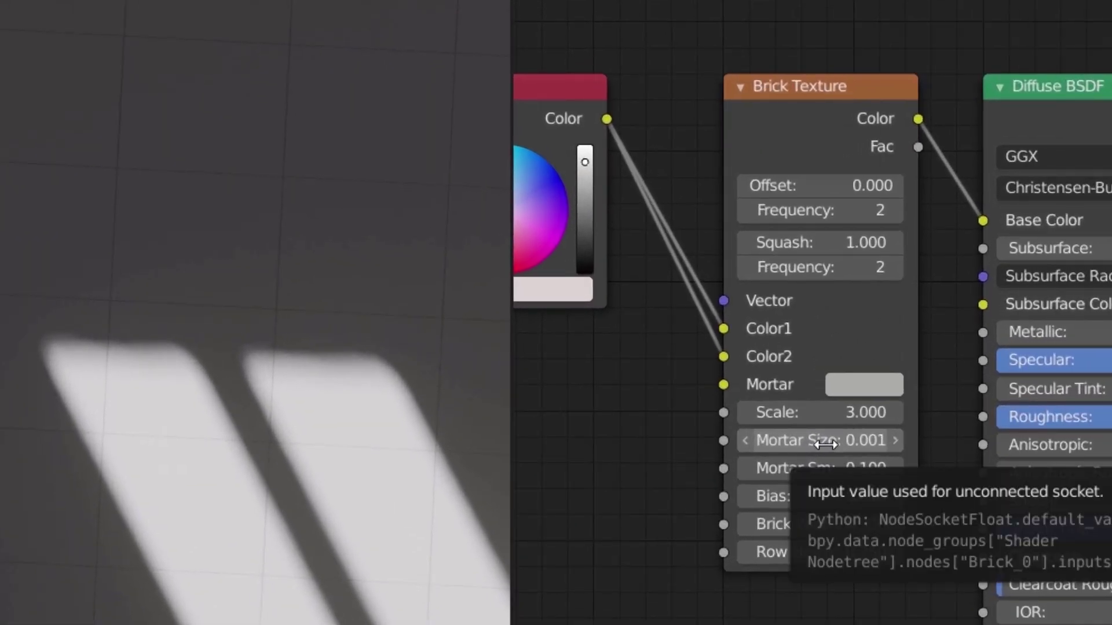
# Step: Set the Brick Texture's Mortar Size to 0.002 and inspect the joints on the floor
pyautogui.click(825, 444)
pyautogui.write('0')
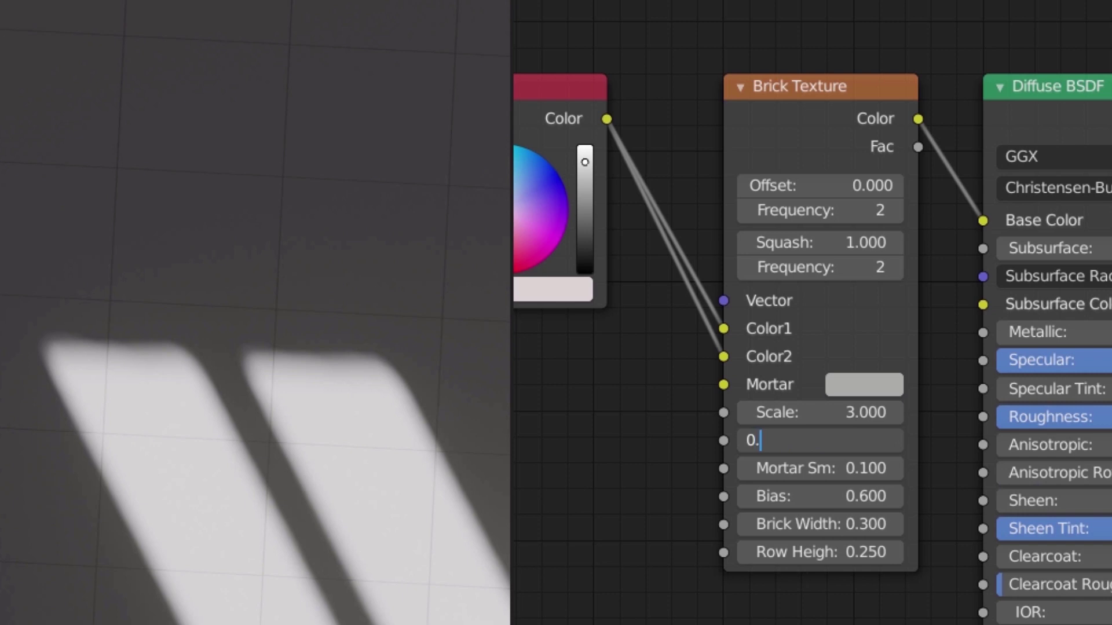
pyautogui.write('.002')
pyautogui.press('Return')
pyautogui.scroll(5, 318, 239)
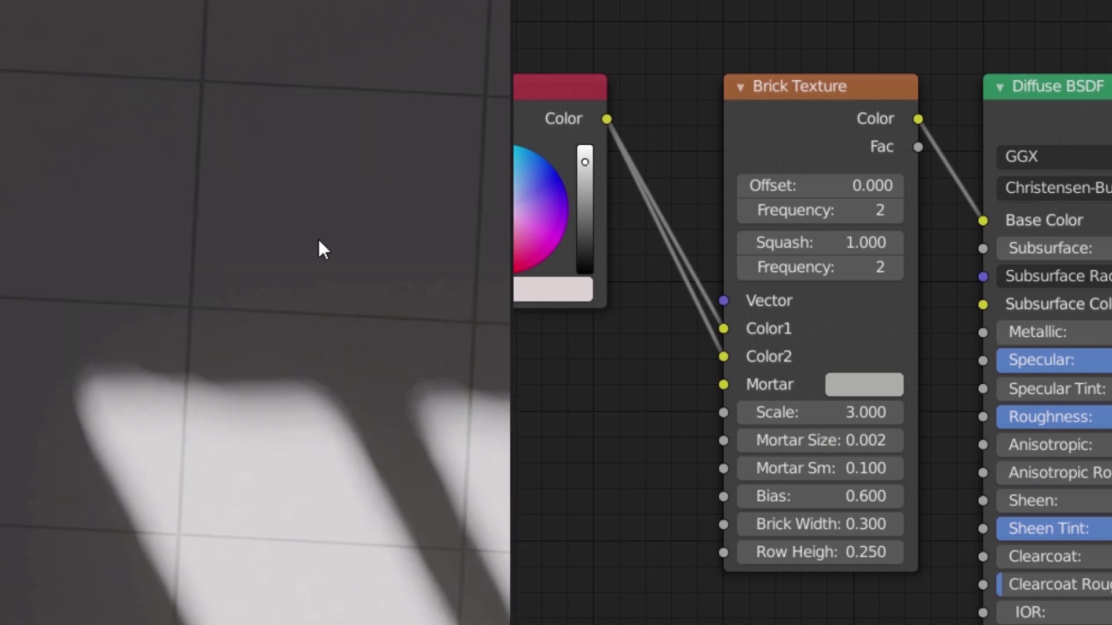
pyautogui.scroll(1, 322, 244)
pyautogui.scroll(-7, 322, 244)
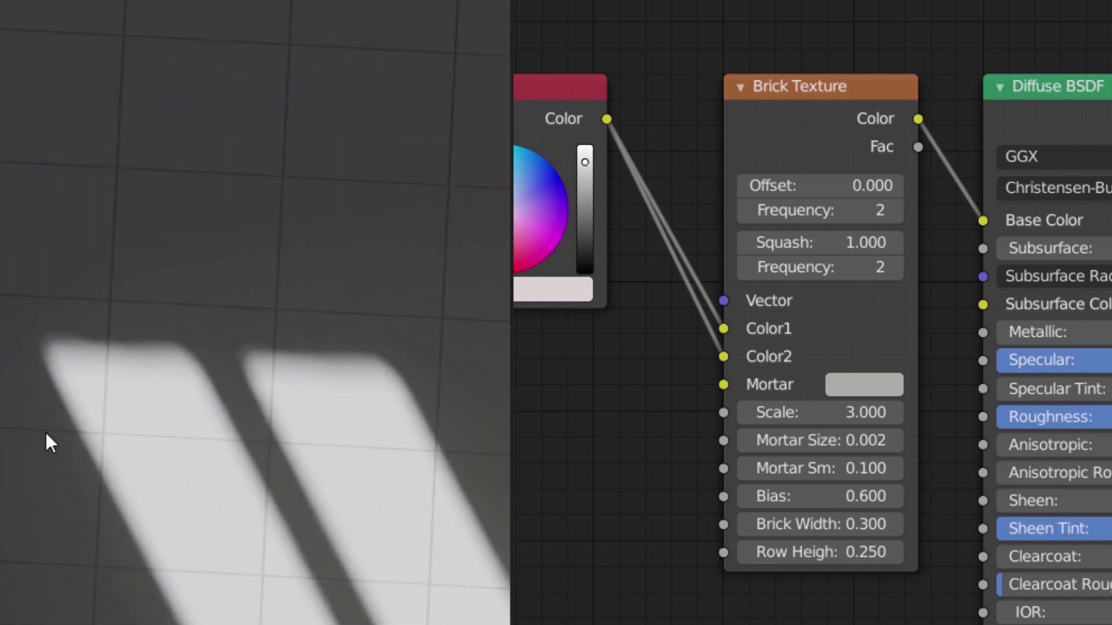
pyautogui.moveTo(46, 433); pyautogui.dragTo(130, 262, button='middle')
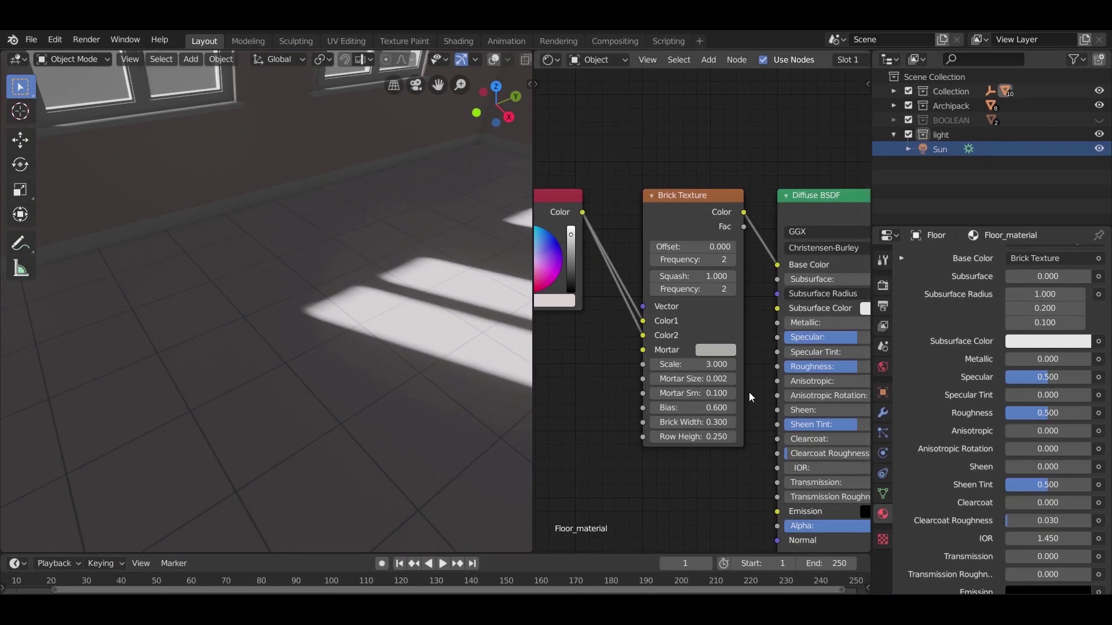
pyautogui.moveTo(351, 411); pyautogui.dragTo(410, 384, button='middle')
# Step: Move the Material Output node away and insert a Mix Shader between it and the Diffuse BSDF
pyautogui.moveTo(717, 135); pyautogui.dragTo(715, 125, button='middle')
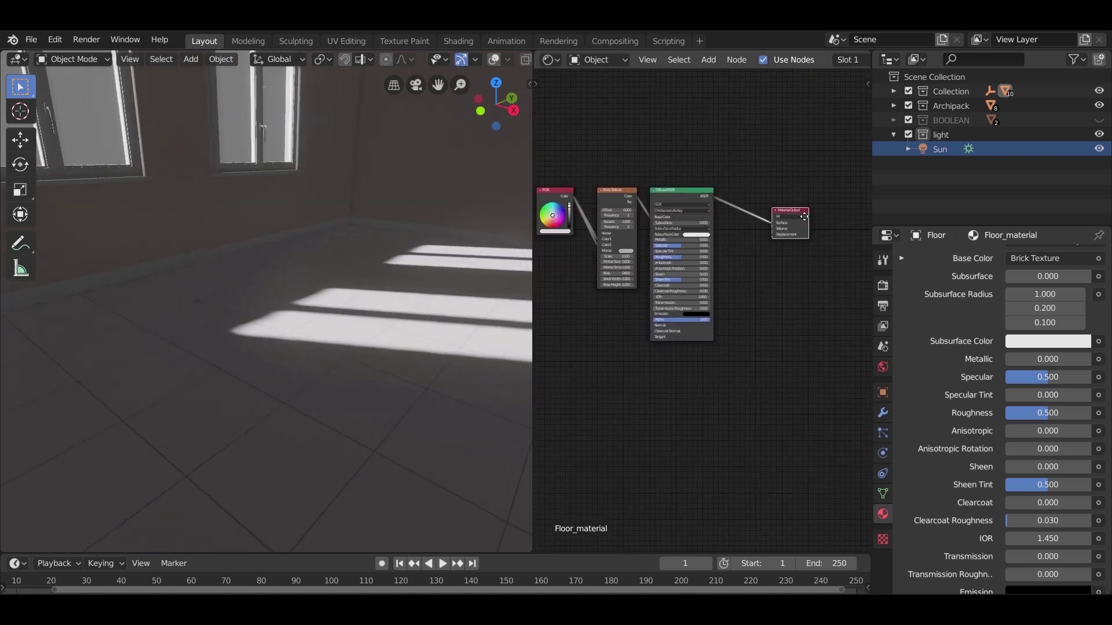
pyautogui.moveTo(804, 217); pyautogui.dragTo(860, 247)
pyautogui.hotkey('shift', 'a')
pyautogui.moveTo(750, 311)
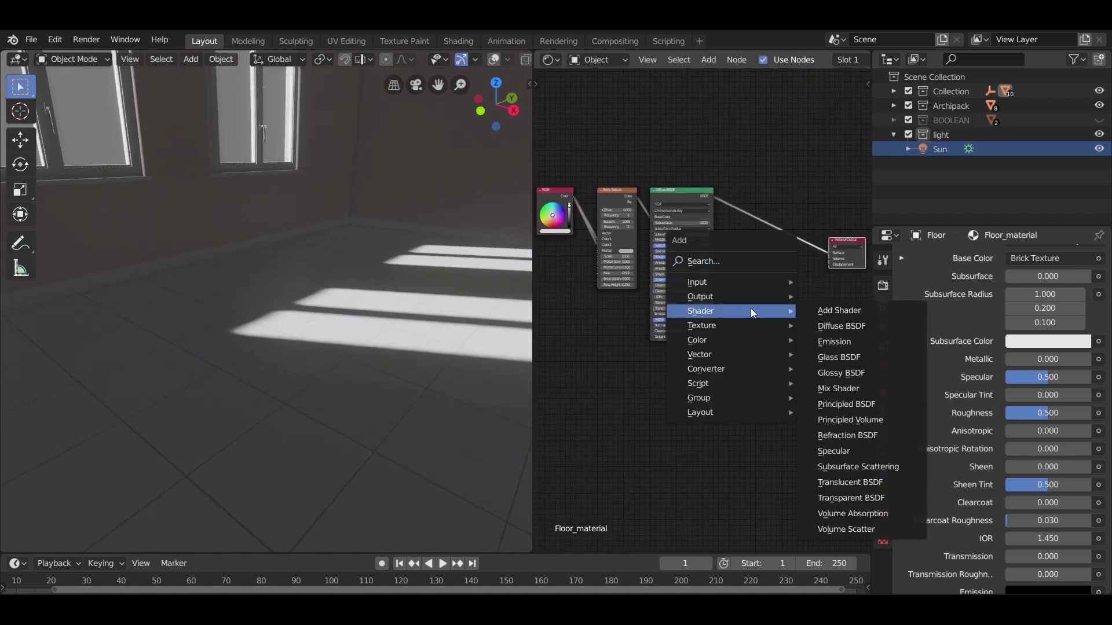
pyautogui.click(838, 388)
pyautogui.click(768, 280)
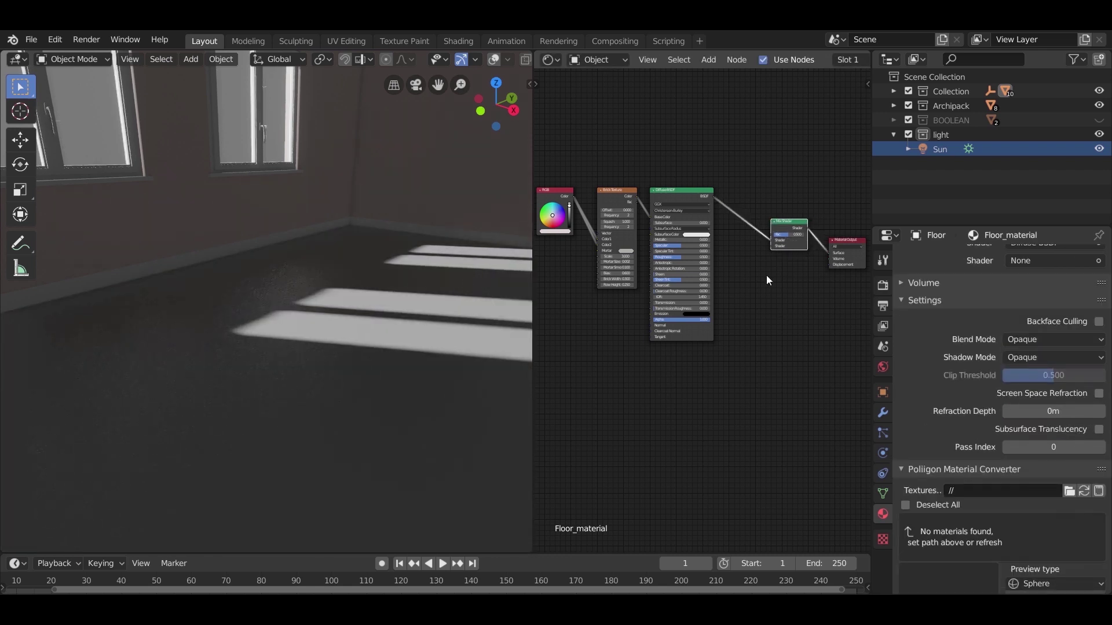
# Step: Add a Principled BSDF node below the Diffuse BSDF in the floor material
pyautogui.hotkey('shift', 'a')
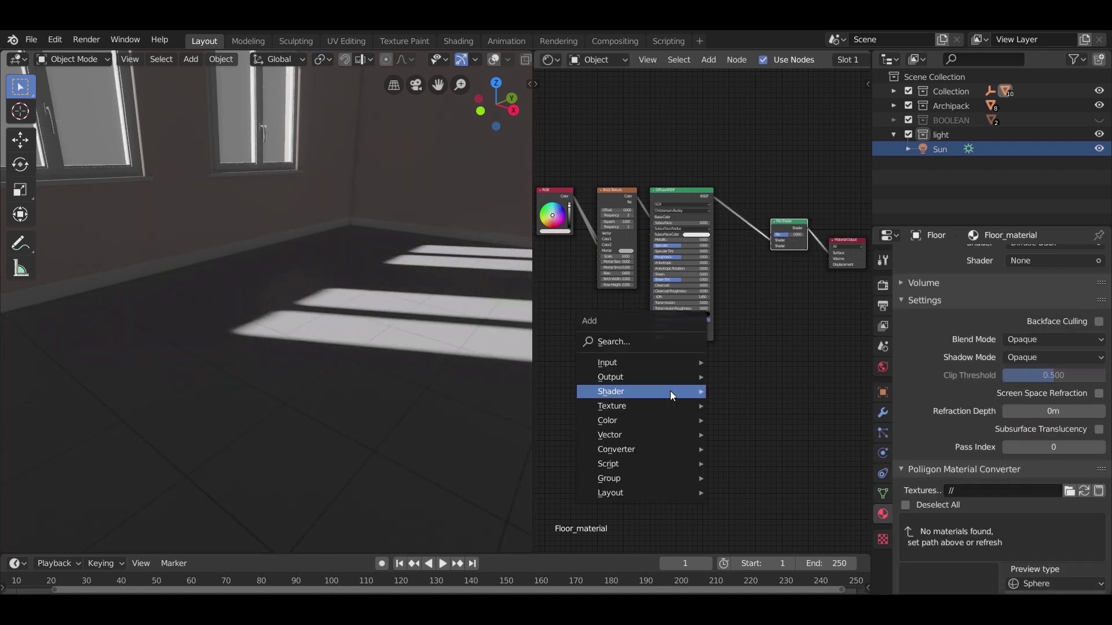
pyautogui.moveTo(669, 391)
pyautogui.click(763, 266)
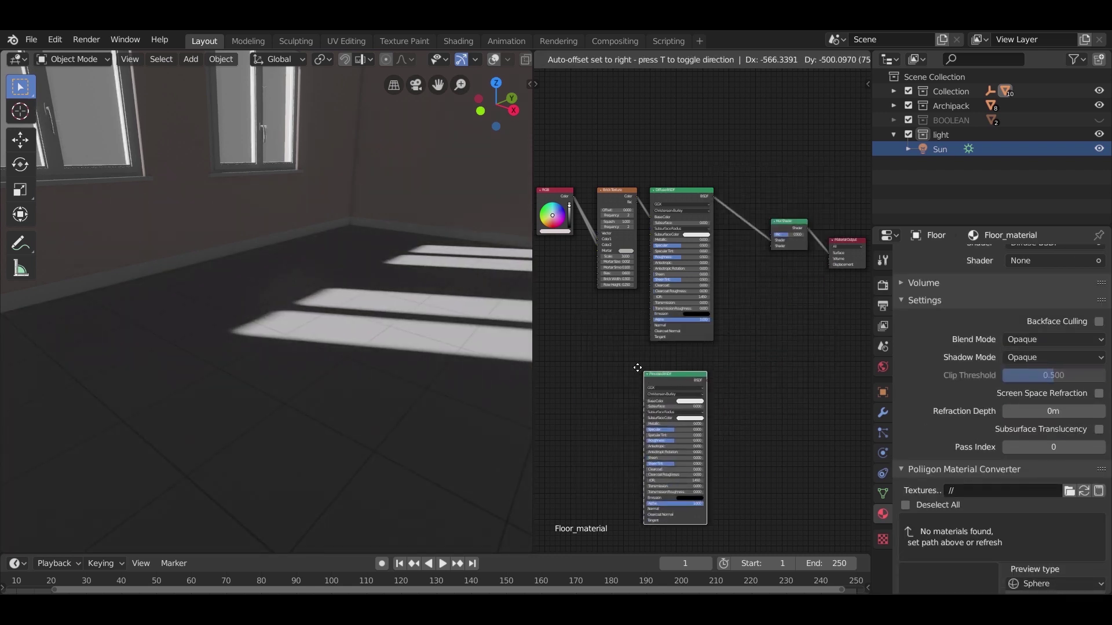
# Step: Add an Image Texture node beside the new Principled BSDF
pyautogui.scroll(3, 699, 369)
pyautogui.moveTo(674, 412); pyautogui.dragTo(835, 298, button='middle')
pyautogui.hotkey('shift', 'a')
pyautogui.moveTo(658, 346)
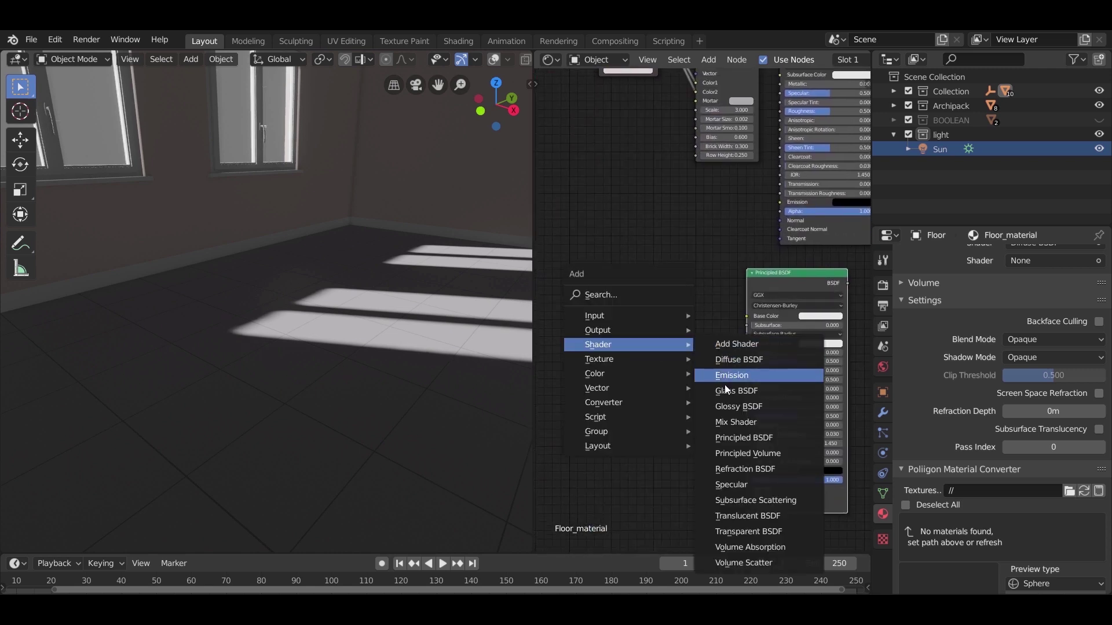
pyautogui.moveTo(694, 366)
pyautogui.click(748, 248)
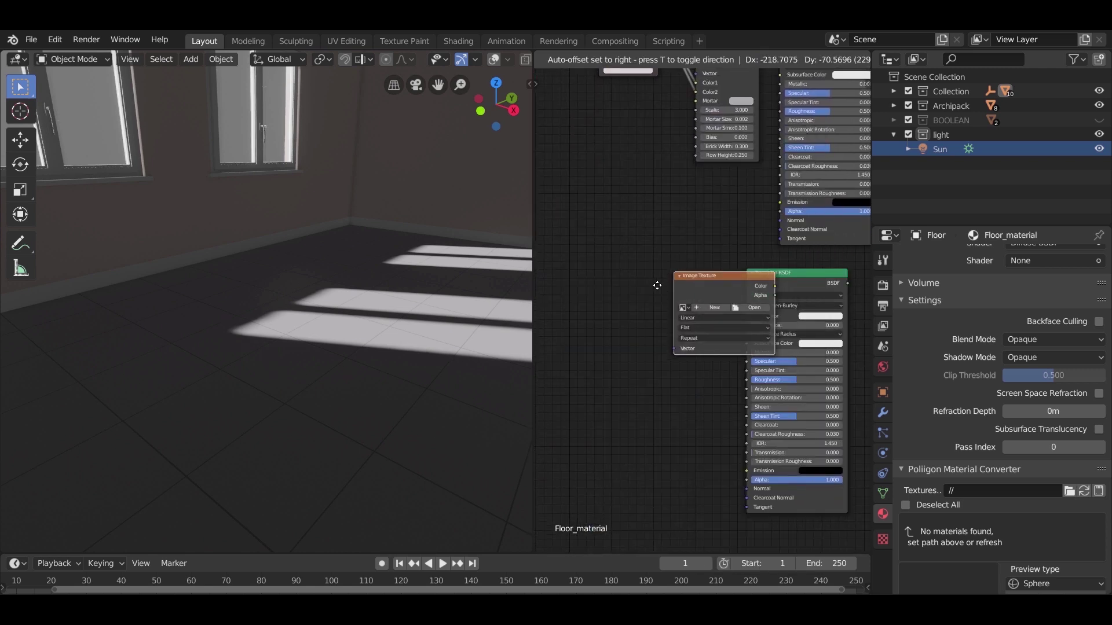
# Step: Load Marble (19).jpg from the marble folder into the Image Texture node
pyautogui.click(677, 327)
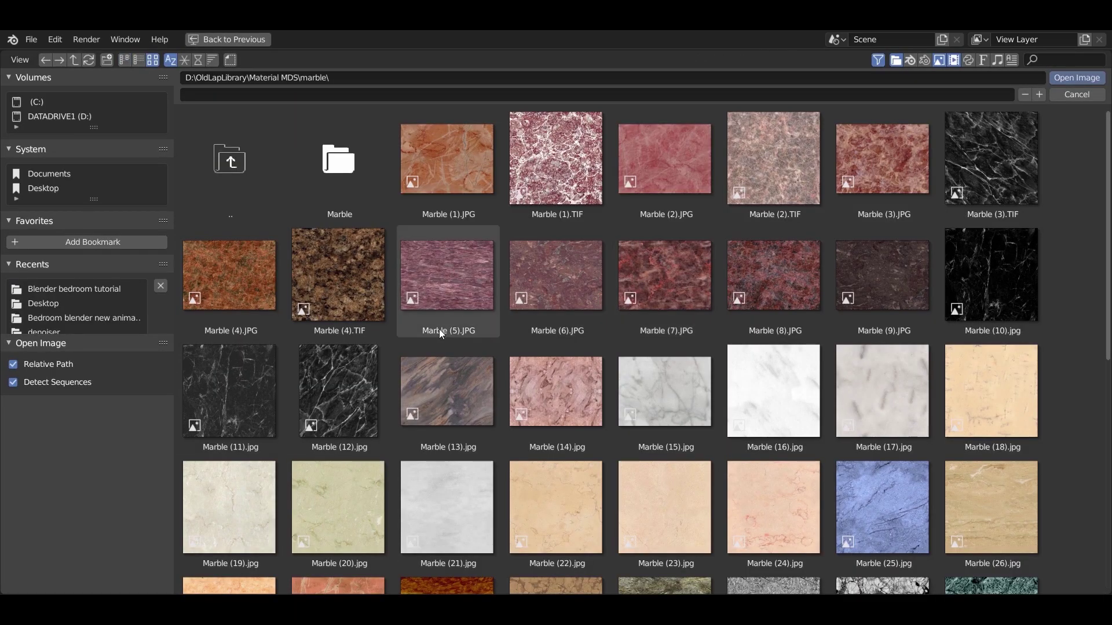
pyautogui.scroll(-3, 457, 318)
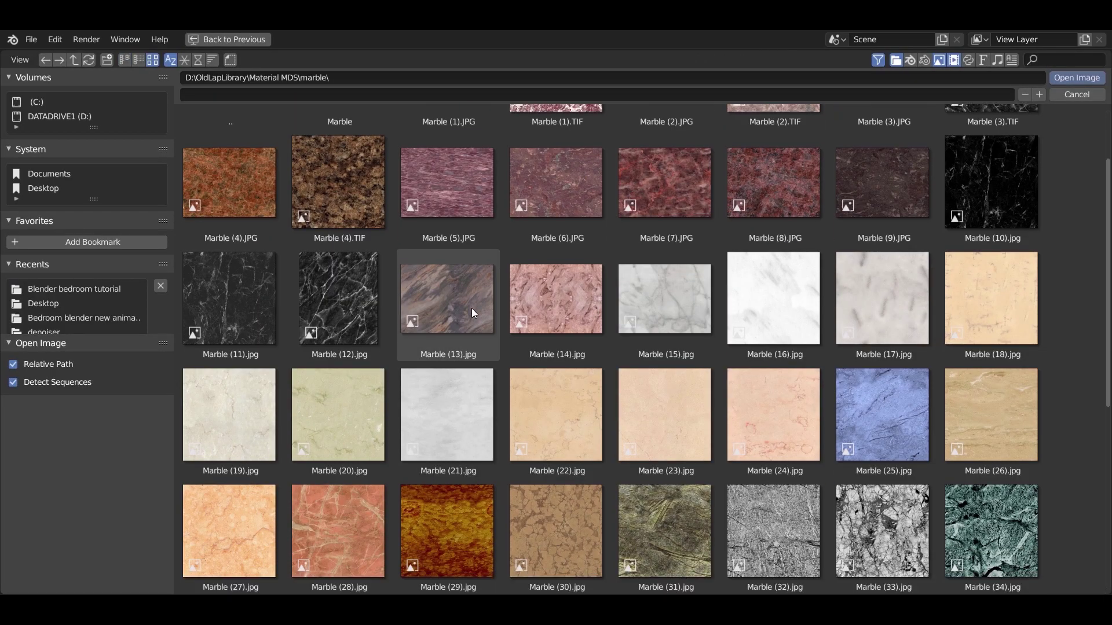
pyautogui.scroll(-1, 471, 313)
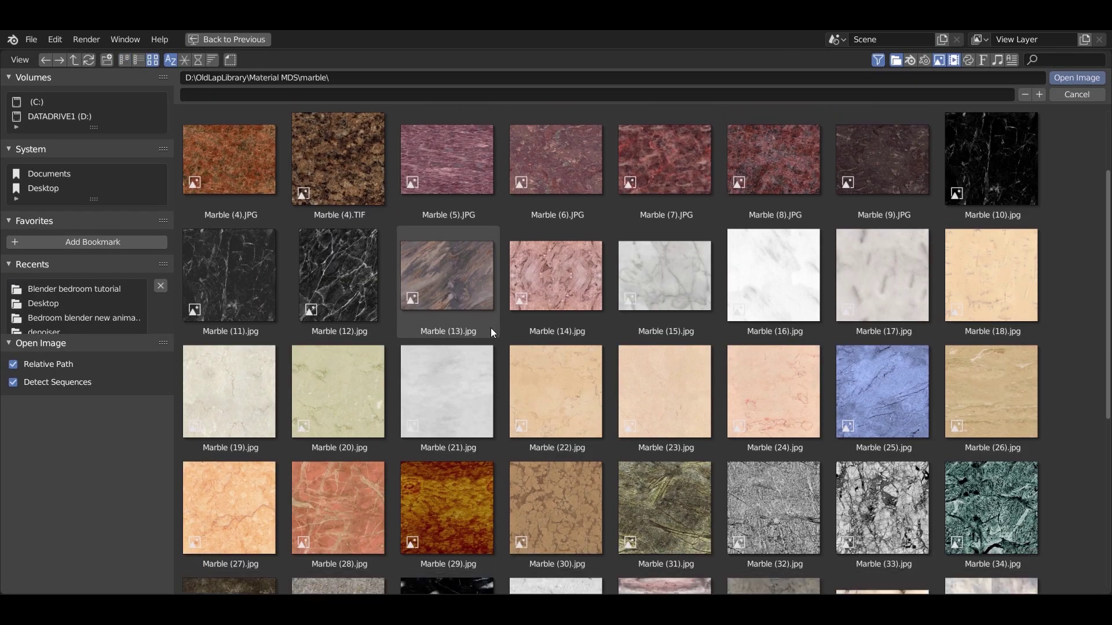
pyautogui.click(274, 397)
pyautogui.doubleClick(256, 395)
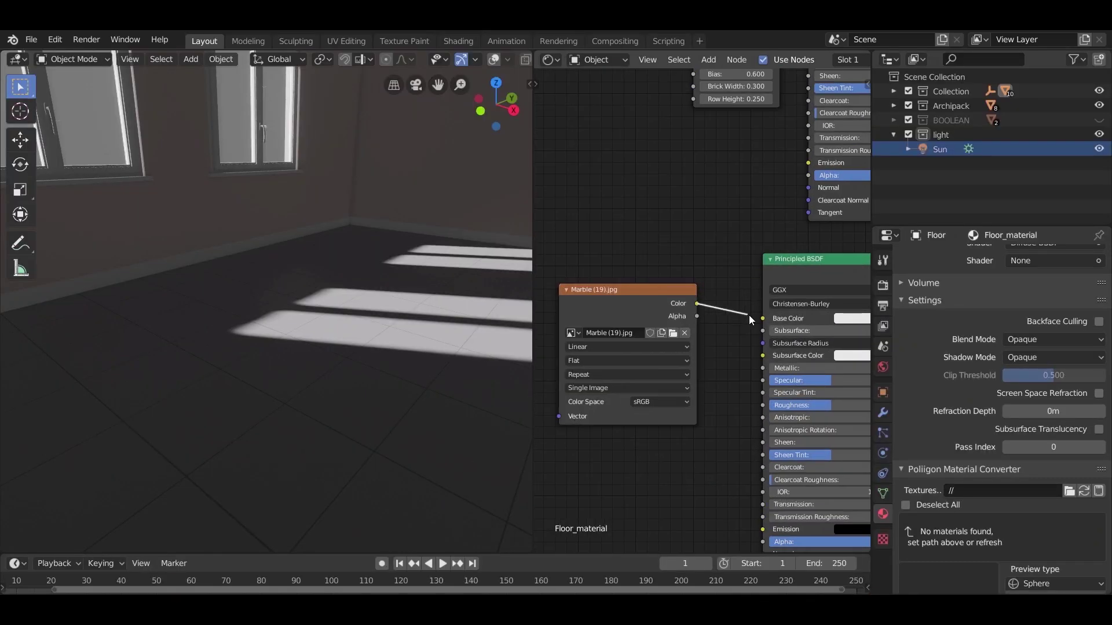
# Step: Connect the marble image's Color to the Principled BSDF's Base Color, and its BSDF output to the Mix Shader's second Shader input
pyautogui.moveTo(697, 365); pyautogui.dragTo(595, 318, button='middle')
pyautogui.scroll(-5, 621, 324)
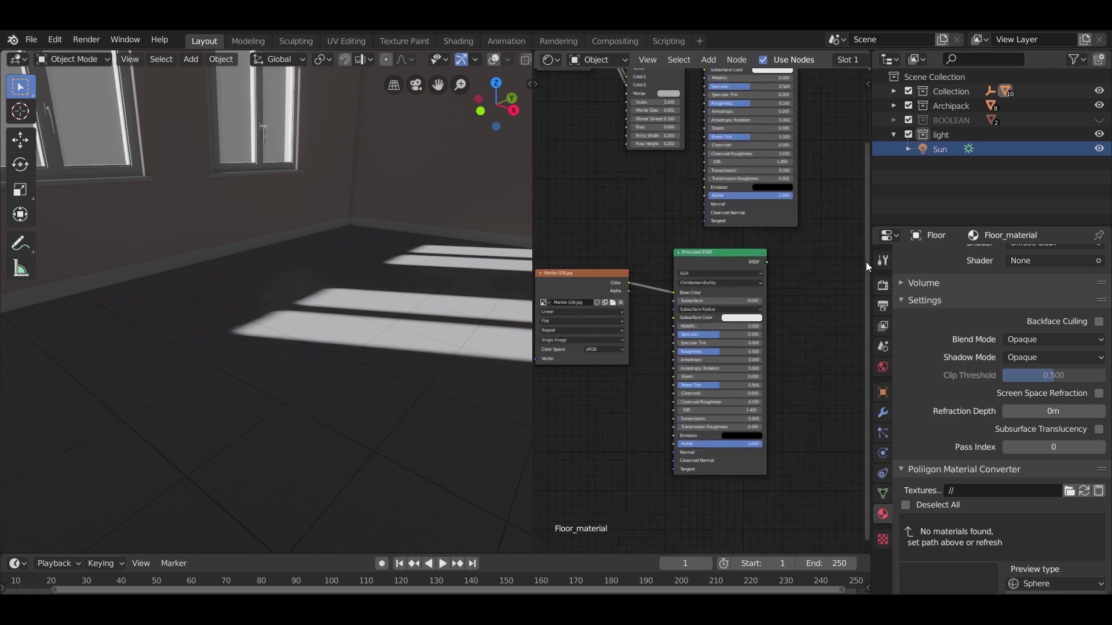
pyautogui.moveTo(863, 264); pyautogui.dragTo(693, 383, button='middle')
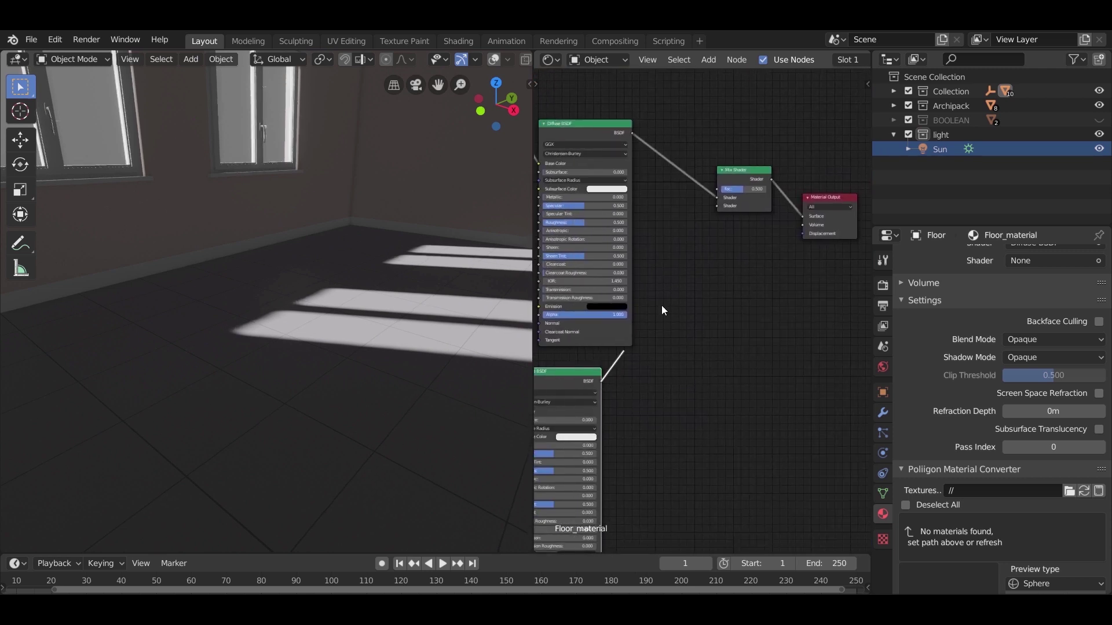
pyautogui.moveTo(717, 207); pyautogui.dragTo(718, 206)
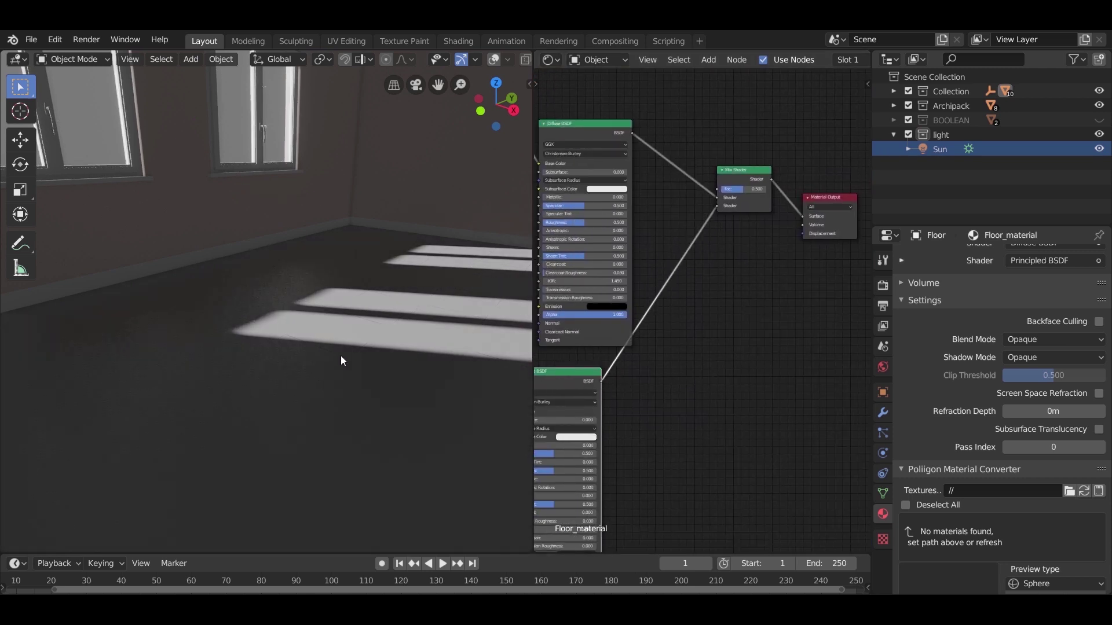
# Step: Put the floor in Edit Mode, widen the 3D viewport and turn on the viewport overlays
pyautogui.moveTo(266, 377); pyautogui.dragTo(265, 427, button='middle')
pyautogui.scroll(-3, 243, 337)
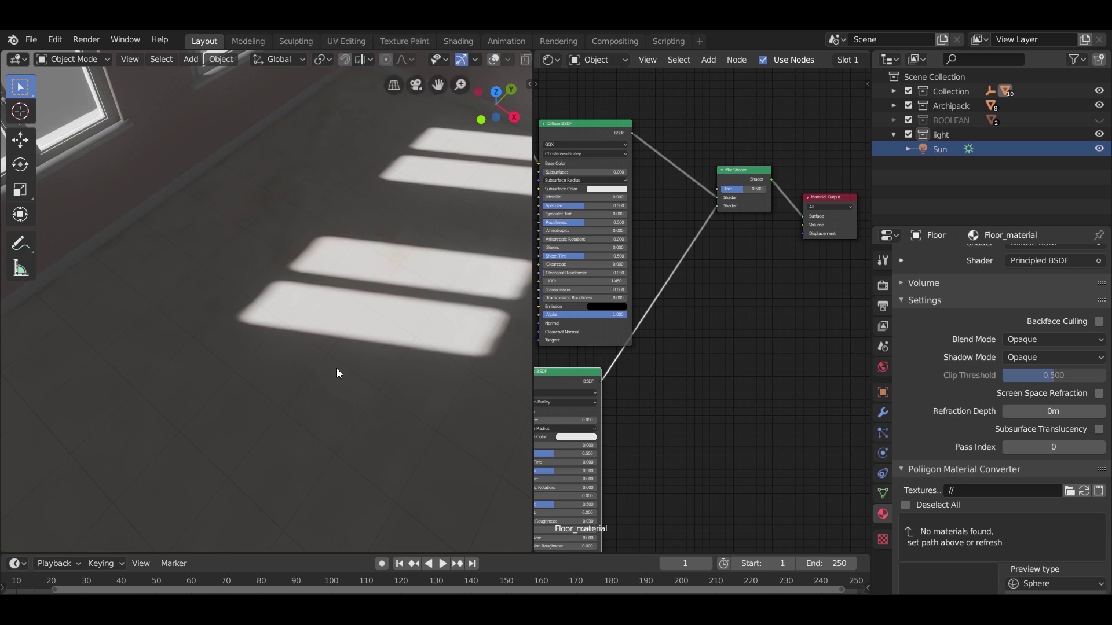
pyautogui.press('Tab')
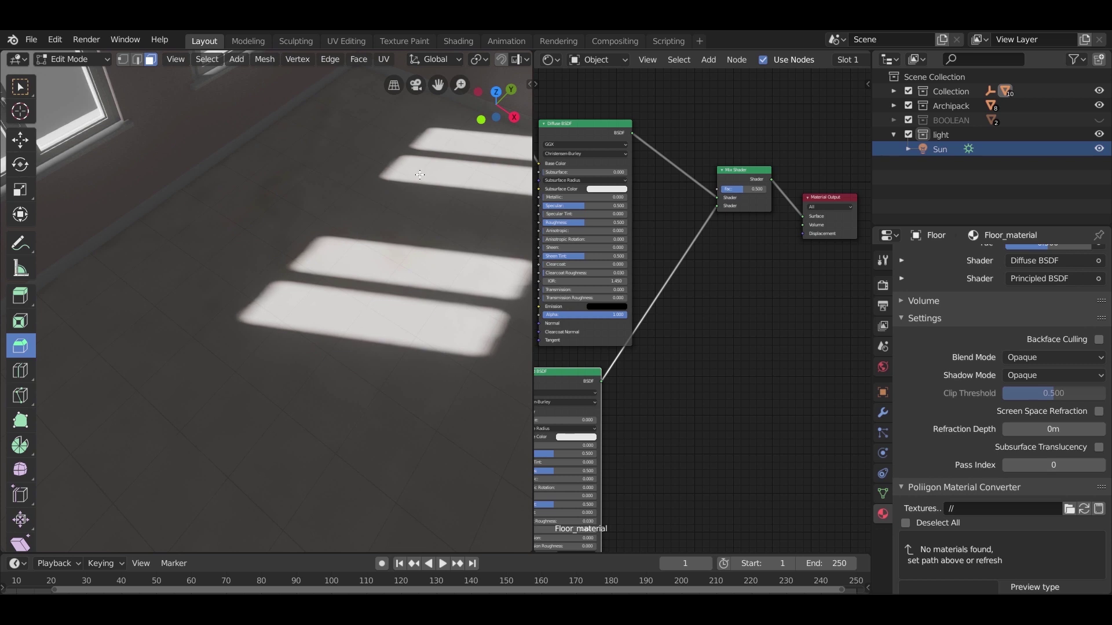
pyautogui.moveTo(548, 85); pyautogui.dragTo(588, 78)
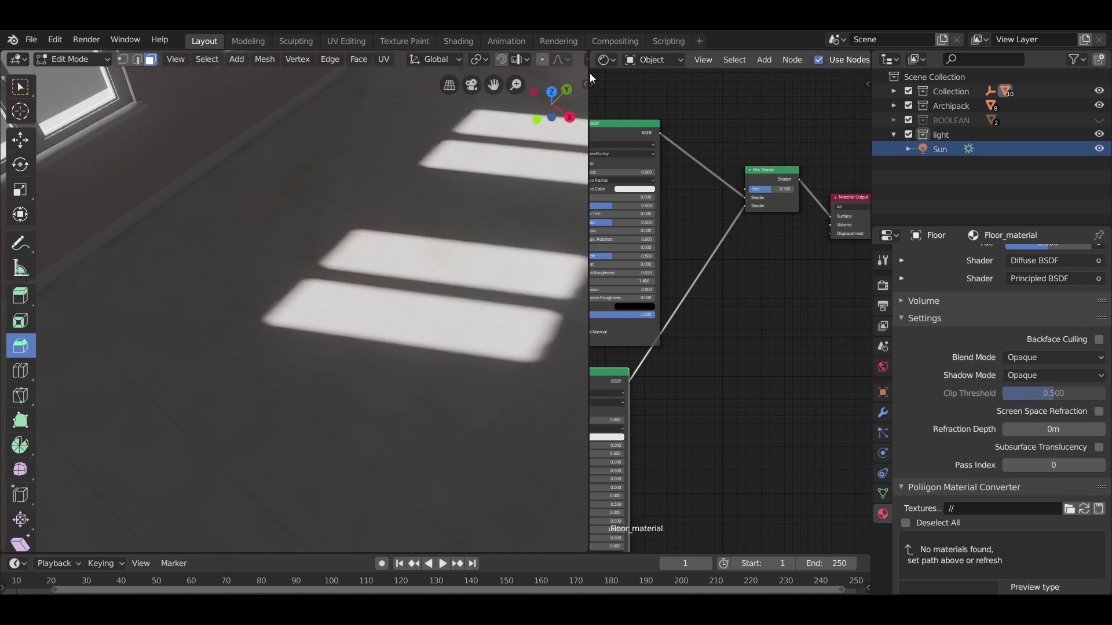
pyautogui.moveTo(590, 73); pyautogui.dragTo(688, 75)
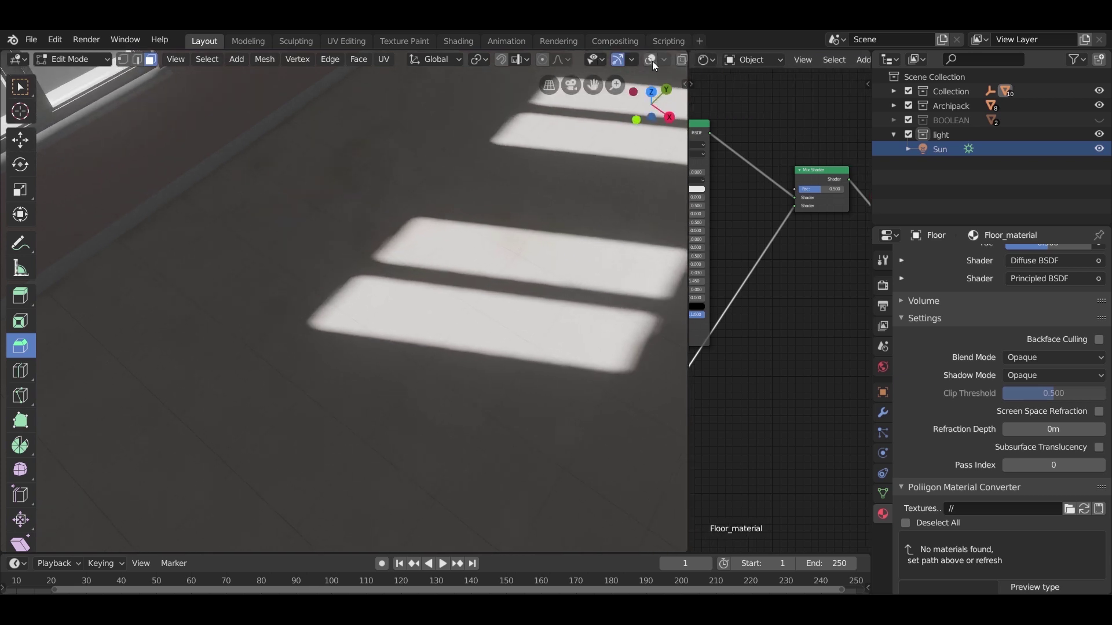
pyautogui.click(650, 60)
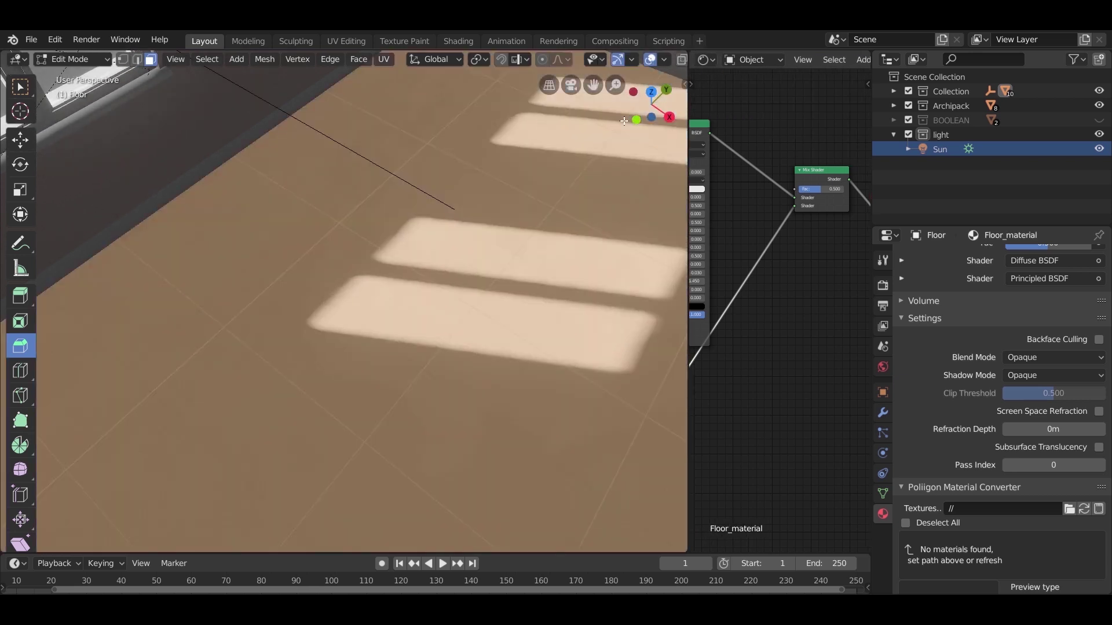
# Step: UV-unwrap the selected floor faces, return to Object Mode and check the marble on the floor
pyautogui.press('u')
pyautogui.click(431, 305)
pyautogui.press('Tab')
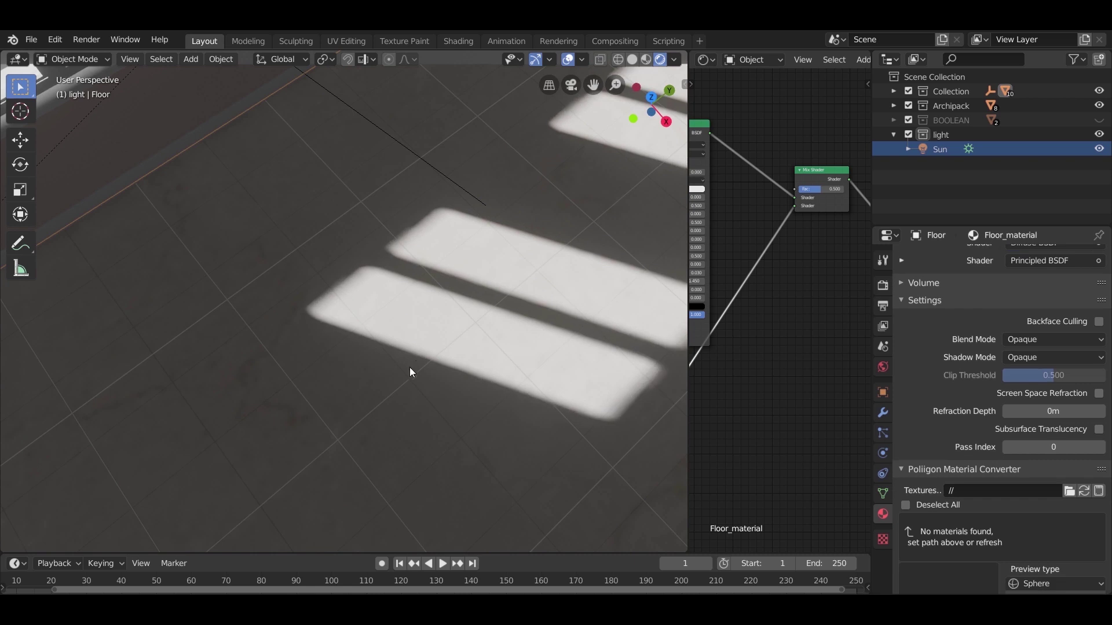
pyautogui.moveTo(410, 372); pyautogui.dragTo(461, 379, button='middle')
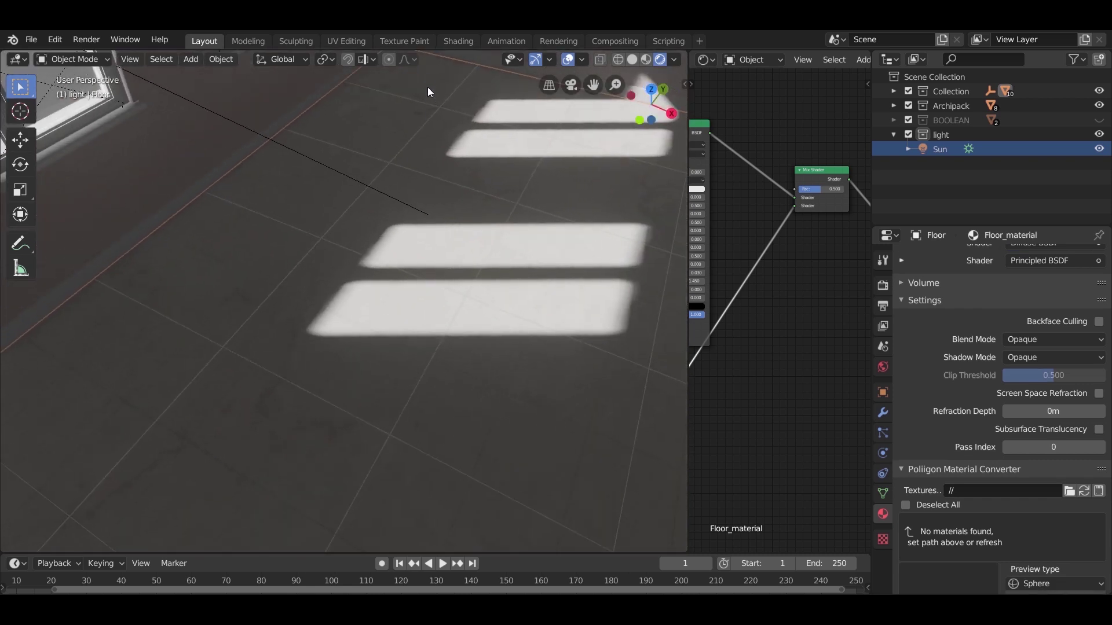
# Step: Open the UV Editing workspace and show the selected floor faces from the top in wireframe shading
pyautogui.click(342, 40)
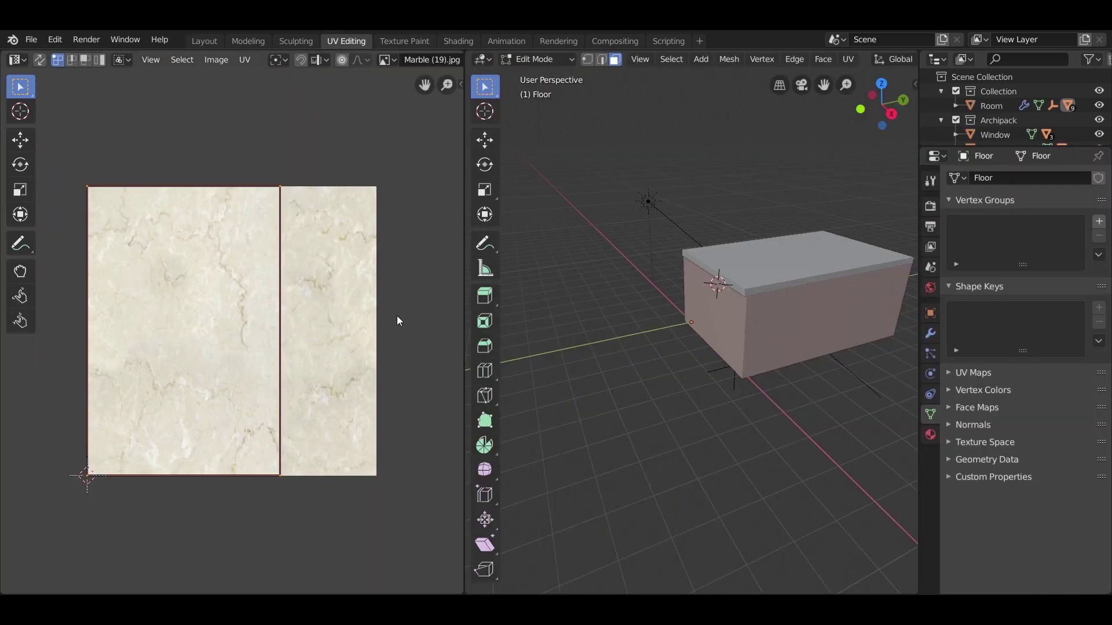
pyautogui.press('KP_7')
pyautogui.scroll(4, 710, 385)
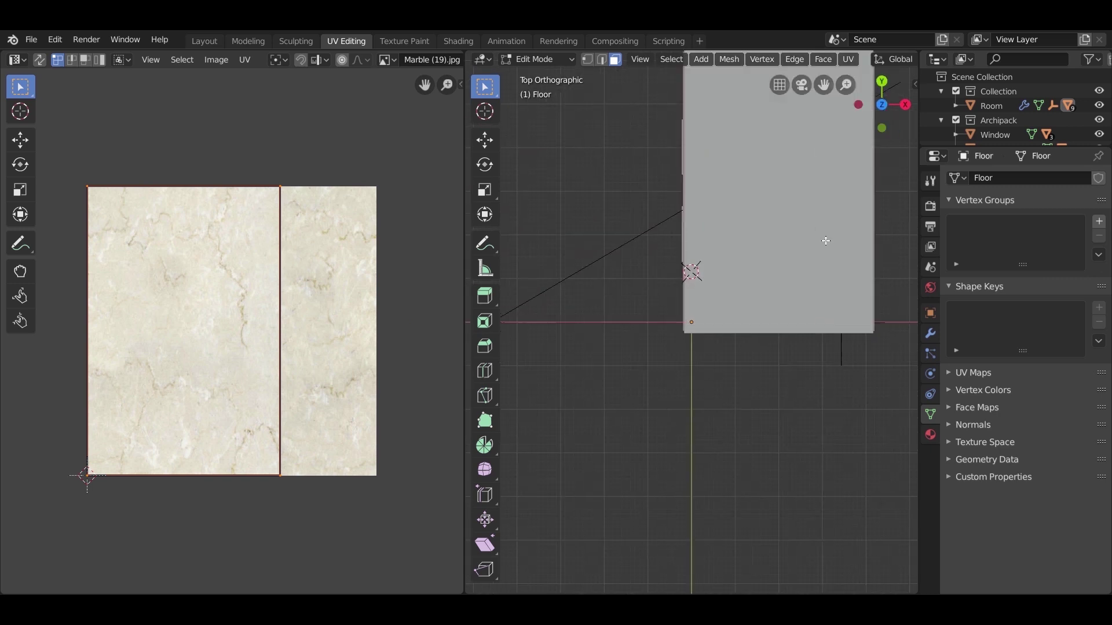
pyautogui.press('KP_Decimal')
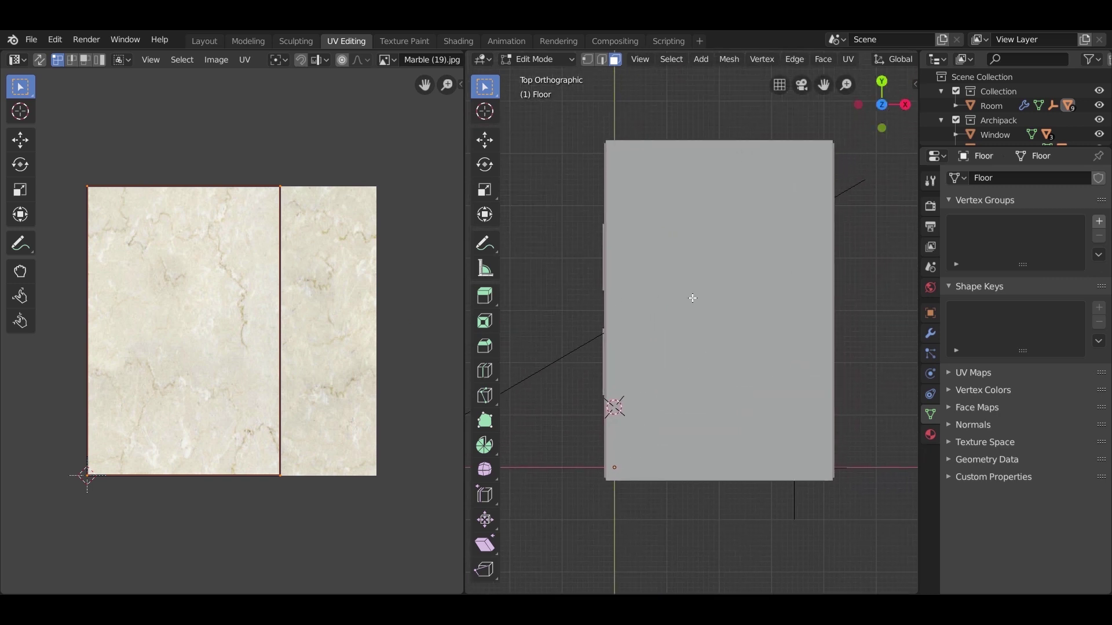
pyautogui.press('z')
pyautogui.click(697, 312)
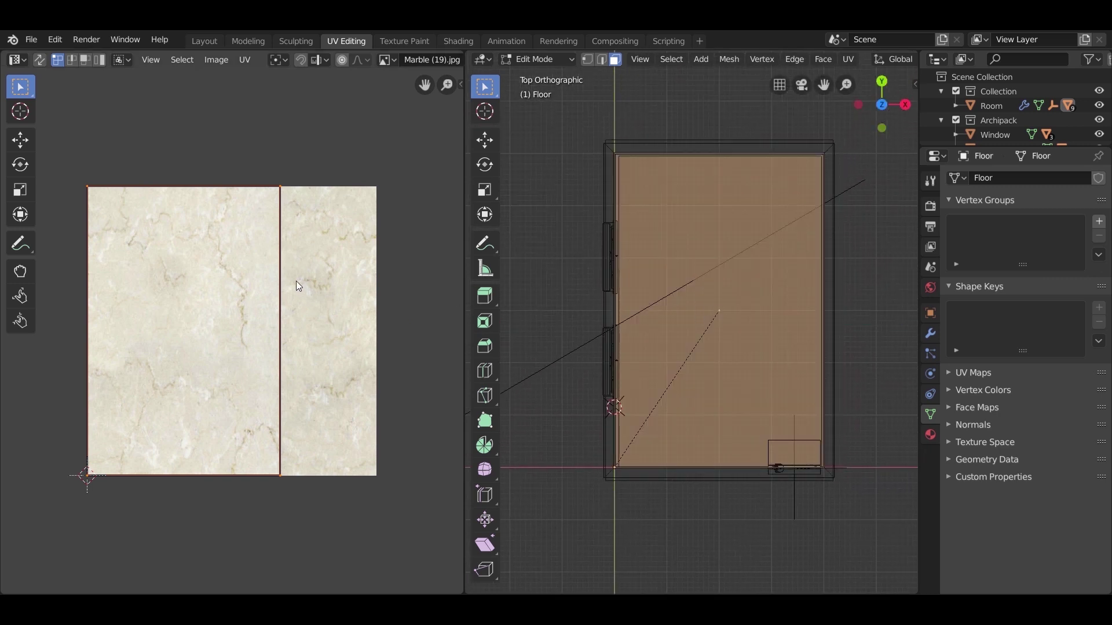
# Step: Scale the floor's UV island to about nine times the marble image's width and align its upper-left corner with the image's upper-left corner
pyautogui.scroll(-3, 294, 192)
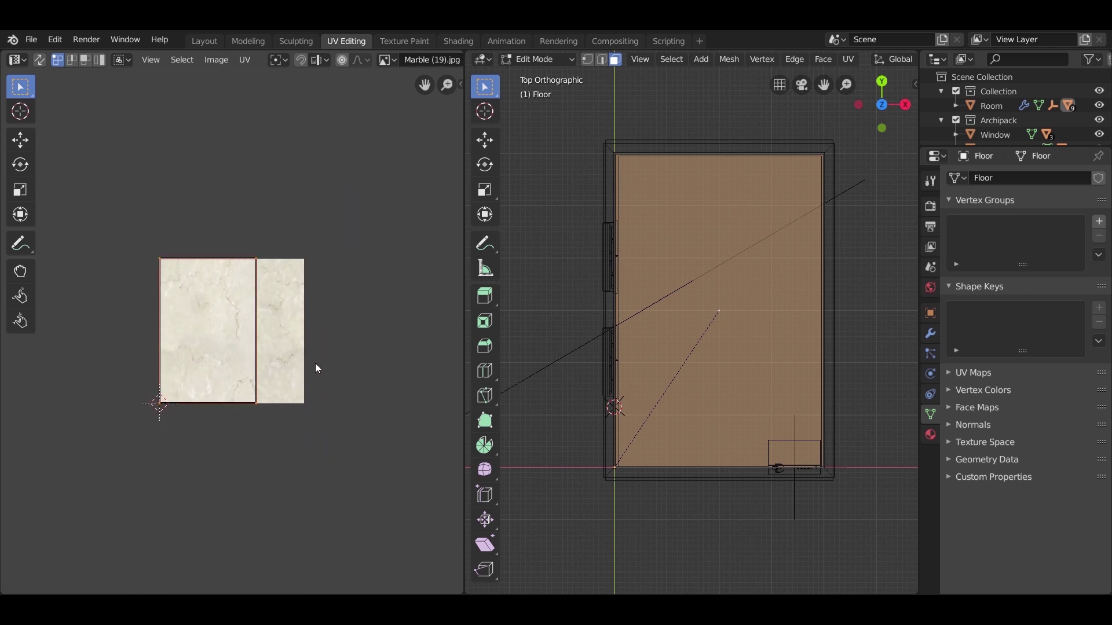
pyautogui.press('s')
pyautogui.click(248, 501)
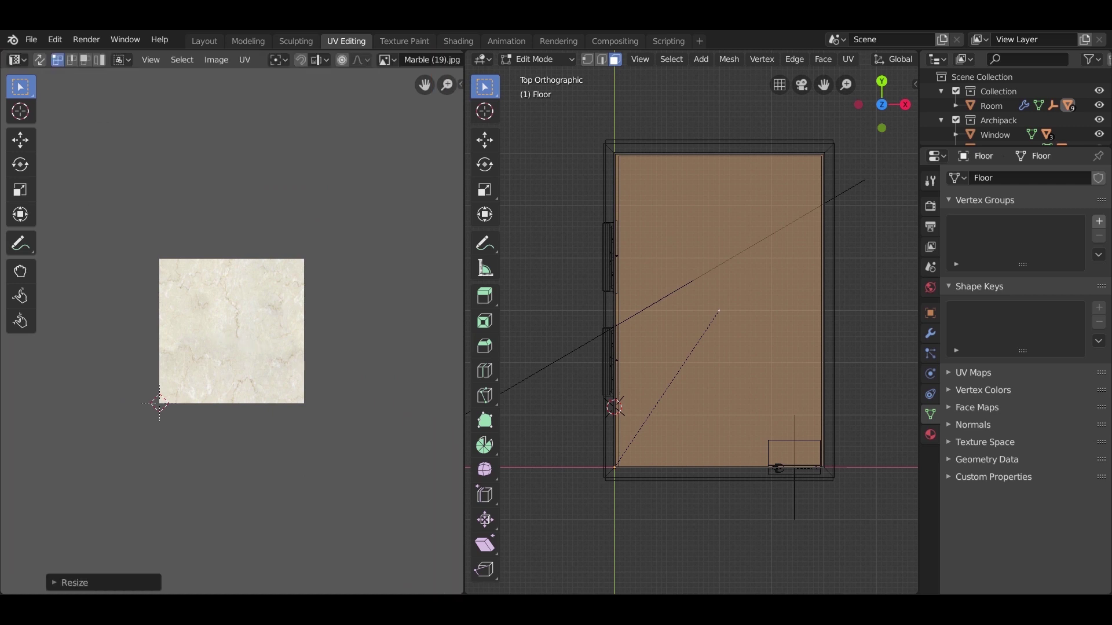
pyautogui.scroll(-6, 327, 427)
pyautogui.press('s')
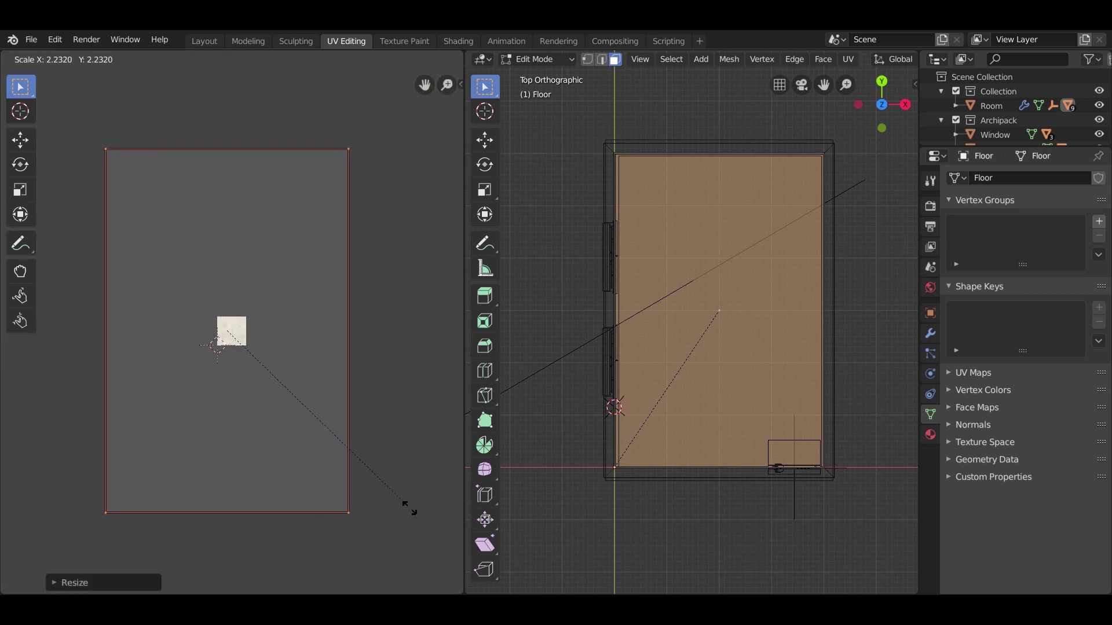
pyautogui.click(411, 484)
pyautogui.press('g')
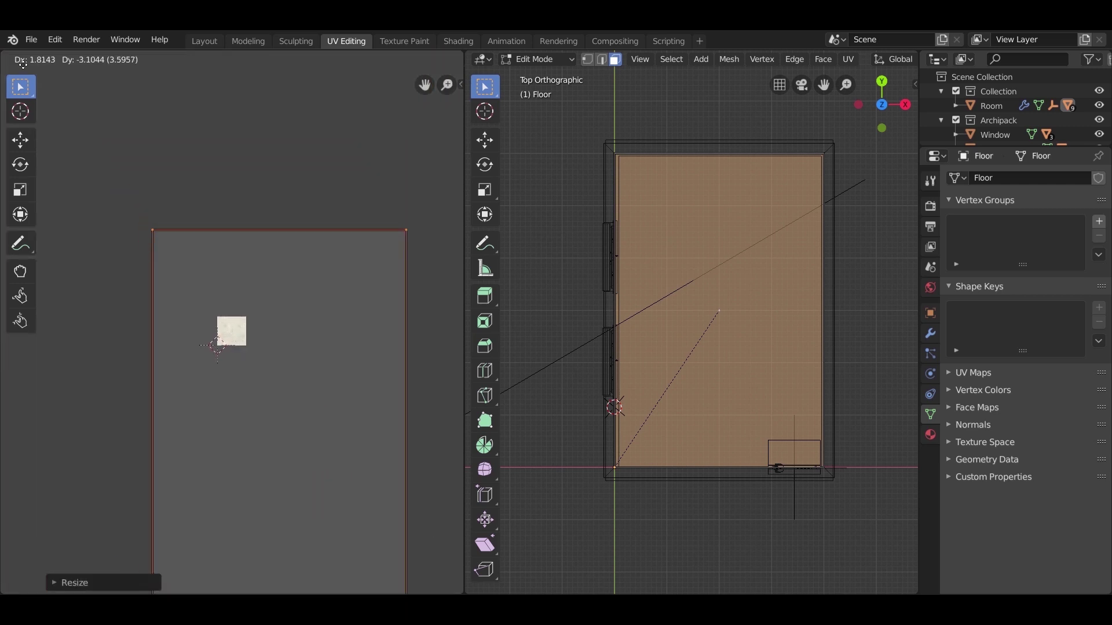
pyautogui.click(61, 117)
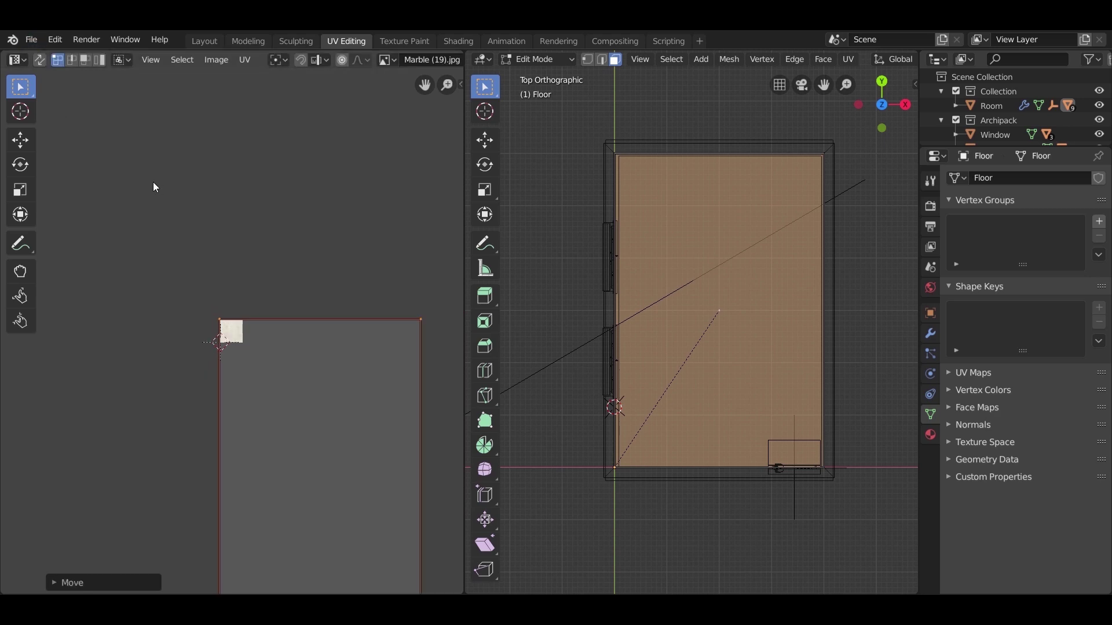
# Step: Show the room in rendered shading, return to Object Mode and inspect the rescaled marble on the floor
pyautogui.moveTo(766, 284)
pyautogui.mouseDown(button='middle')
pyautogui.moveTo(792, 303)
pyautogui.moveTo(824, 238)
pyautogui.moveTo(735, 355)
pyautogui.mouseUp(button='middle')
pyautogui.scroll(5, 821, 243)
pyautogui.press('z')
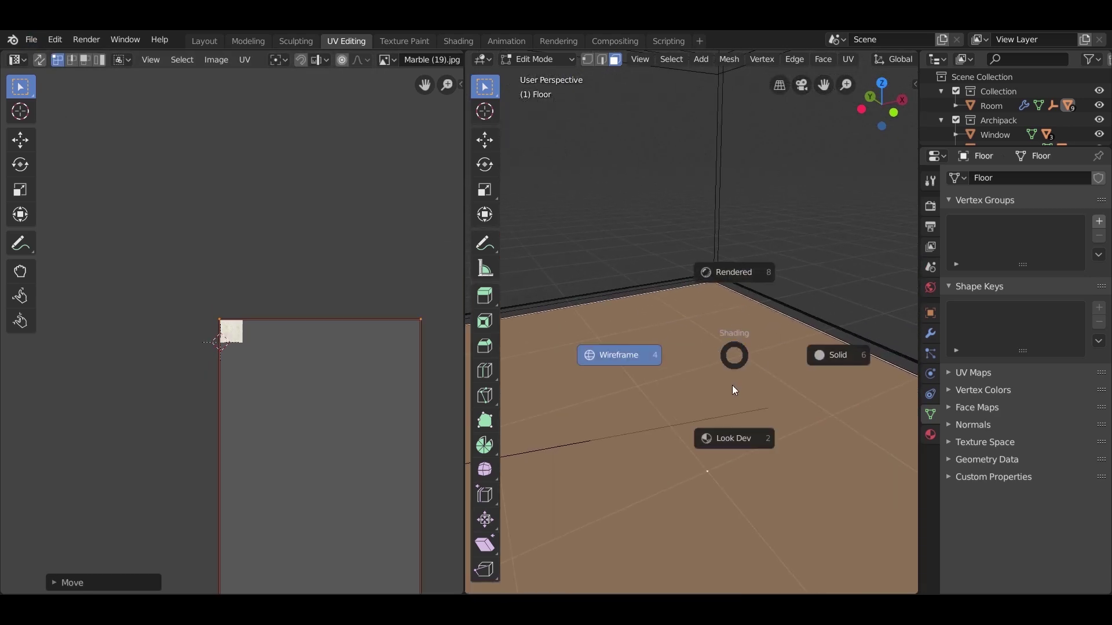
pyautogui.click(745, 284)
pyautogui.moveTo(713, 306); pyautogui.dragTo(724, 359, button='middle')
pyautogui.press('Tab')
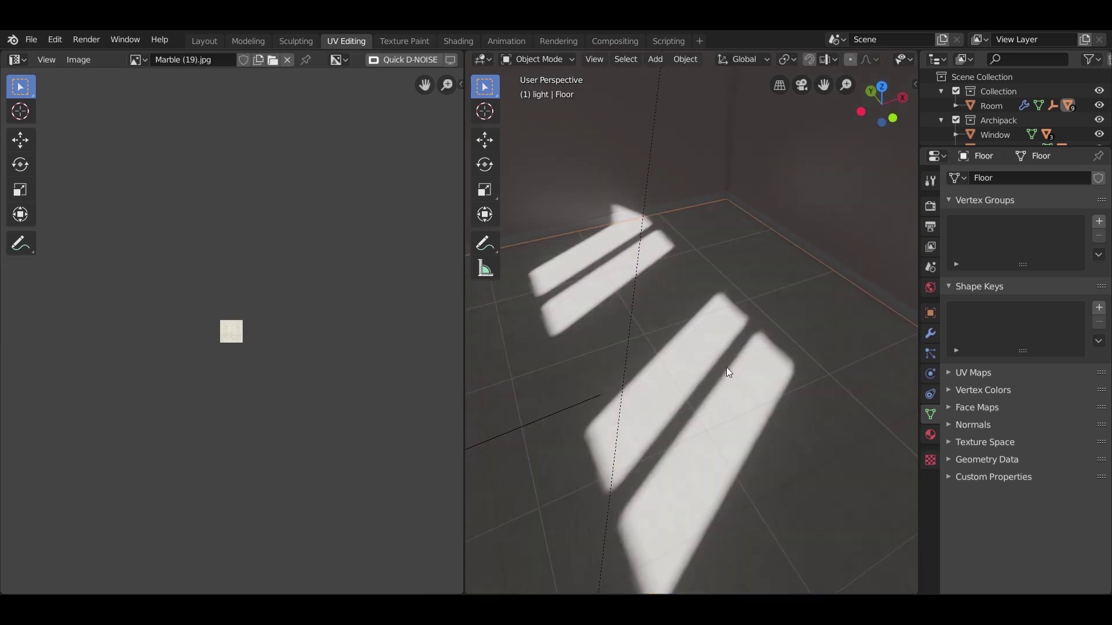
pyautogui.scroll(6, 673, 348)
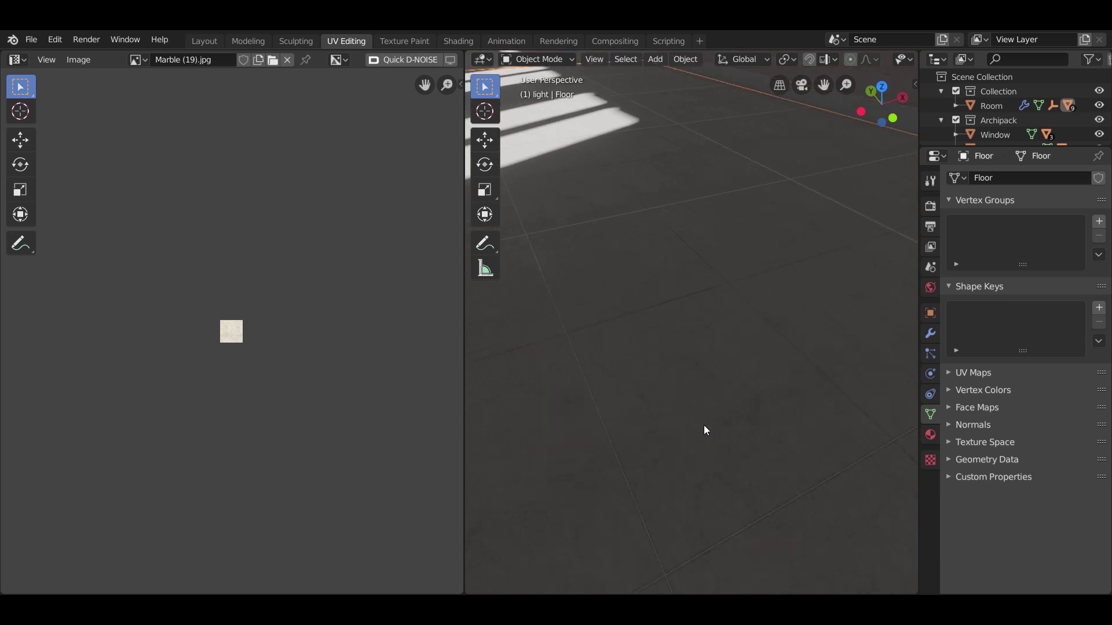
pyautogui.moveTo(700, 427); pyautogui.dragTo(719, 388, button='middle')
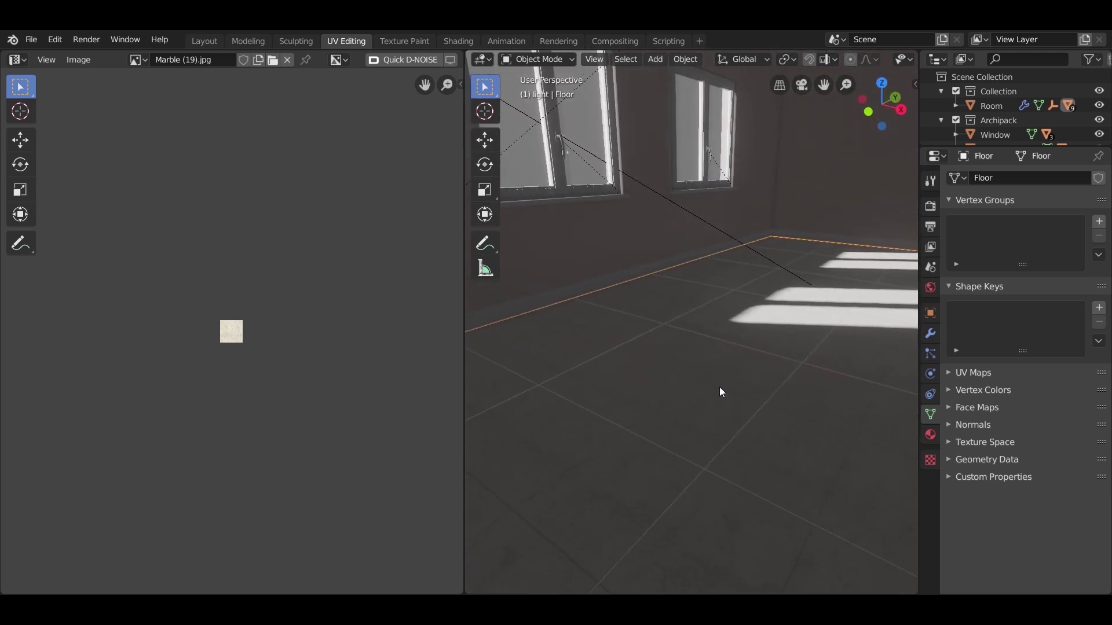
pyautogui.moveTo(791, 425); pyautogui.dragTo(741, 372, button='middle')
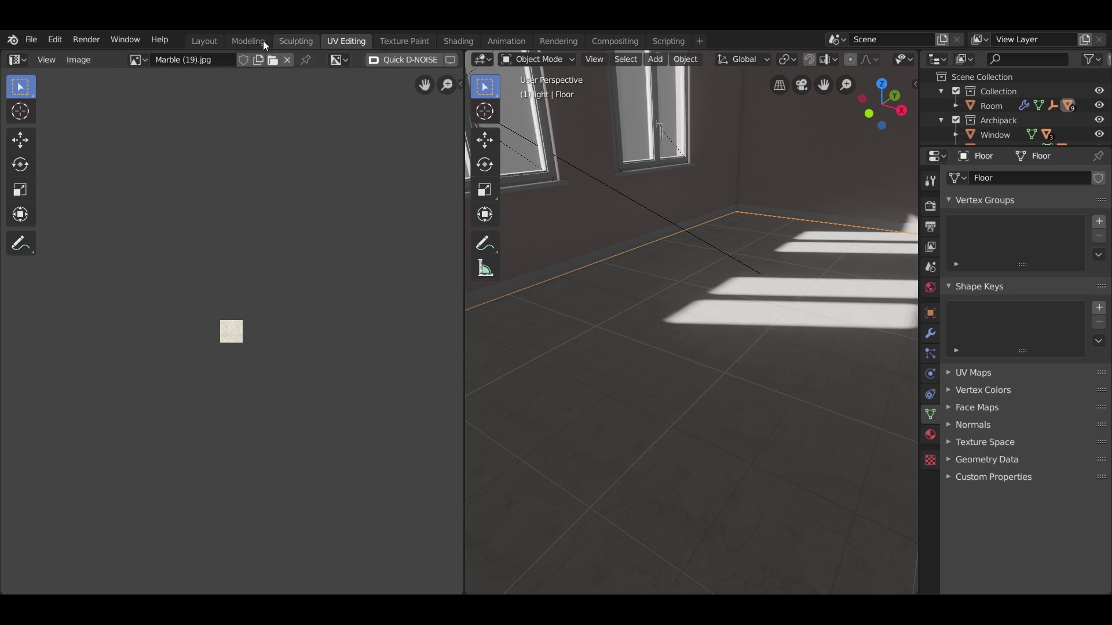
# Step: Return to the Layout workspace, inspect the floor there and widen the shader node area
pyautogui.click(204, 42)
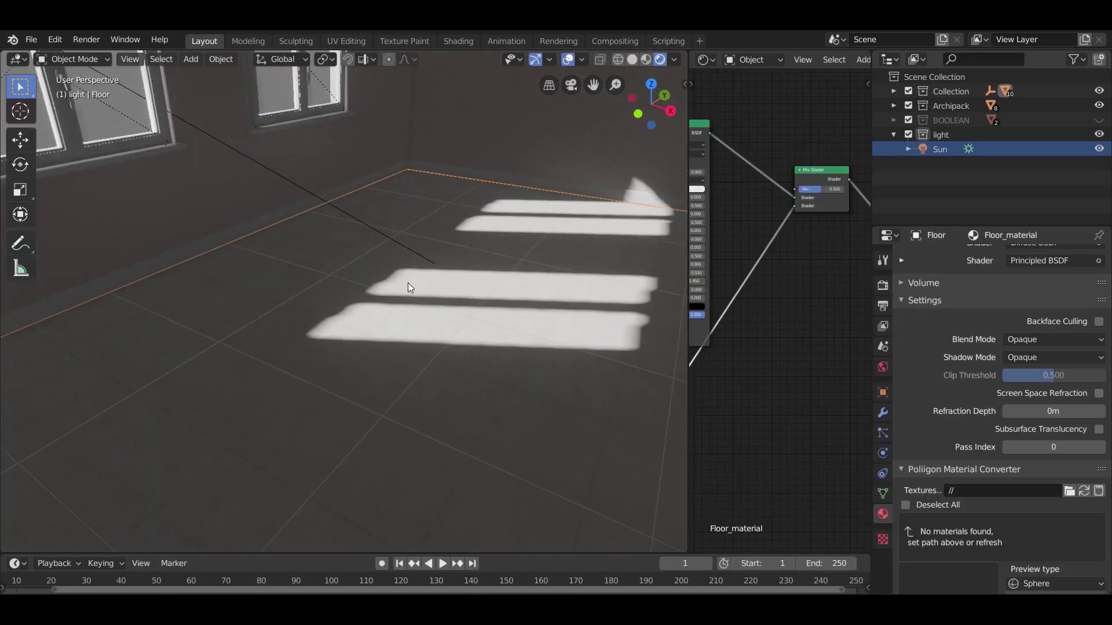
pyautogui.moveTo(408, 282)
pyautogui.mouseDown(button='middle')
pyautogui.moveTo(400, 302)
pyautogui.moveTo(422, 294)
pyautogui.mouseUp(button='middle')
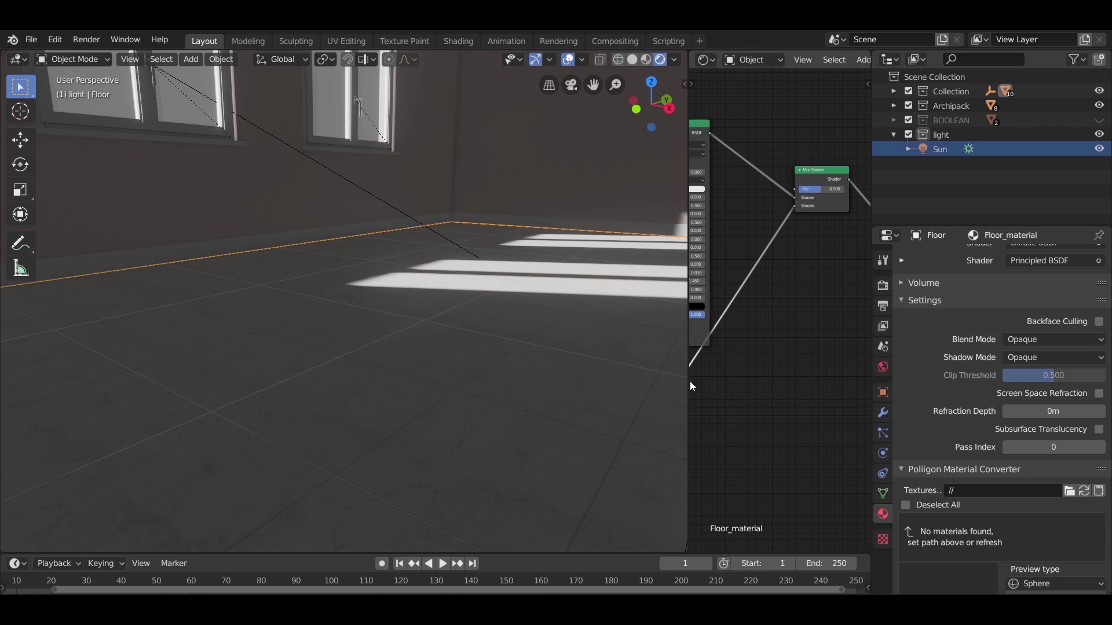
pyautogui.moveTo(684, 380); pyautogui.dragTo(509, 376)
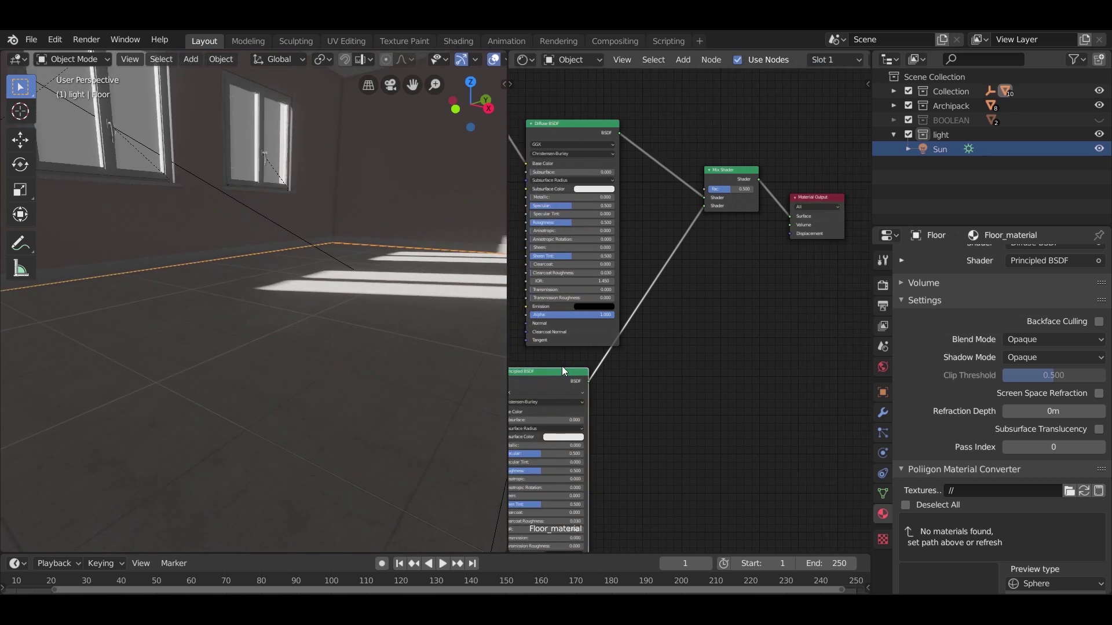
# Step: Set the Roughness of the brick texture's BSDF node to 0.2
pyautogui.scroll(2, 663, 266)
pyautogui.scroll(2, 664, 265)
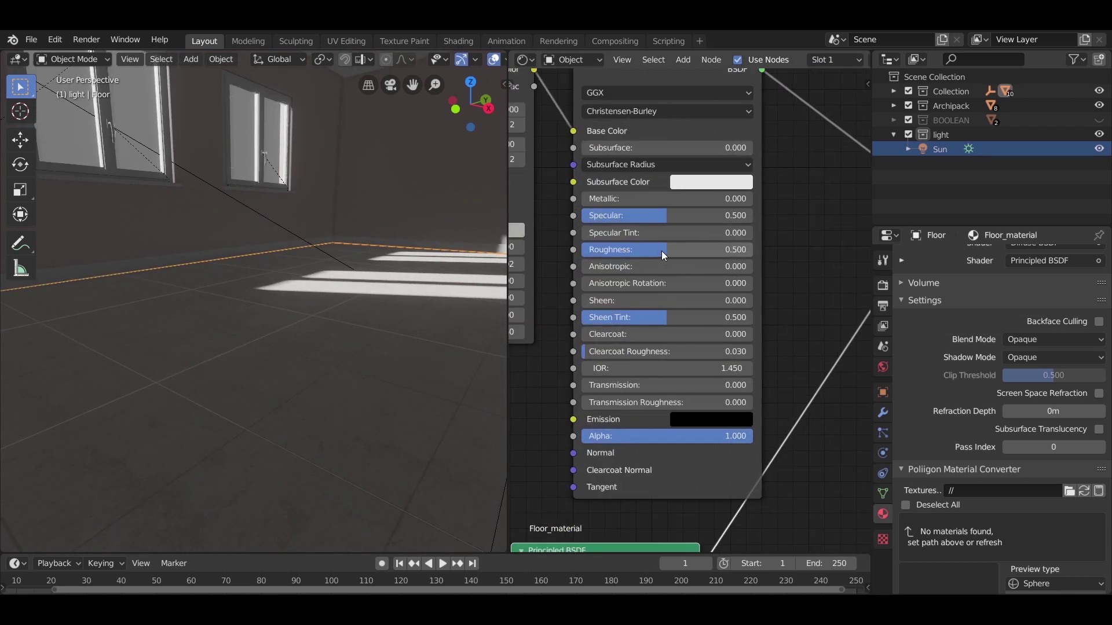
pyautogui.moveTo(661, 251); pyautogui.dragTo(617, 252)
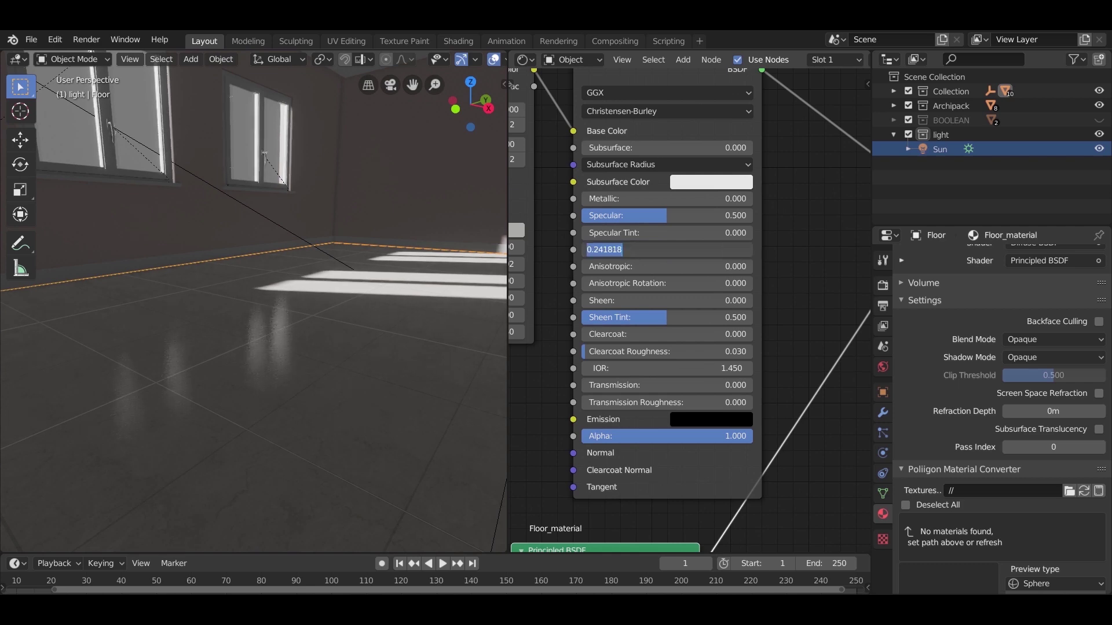
pyautogui.press('Return')
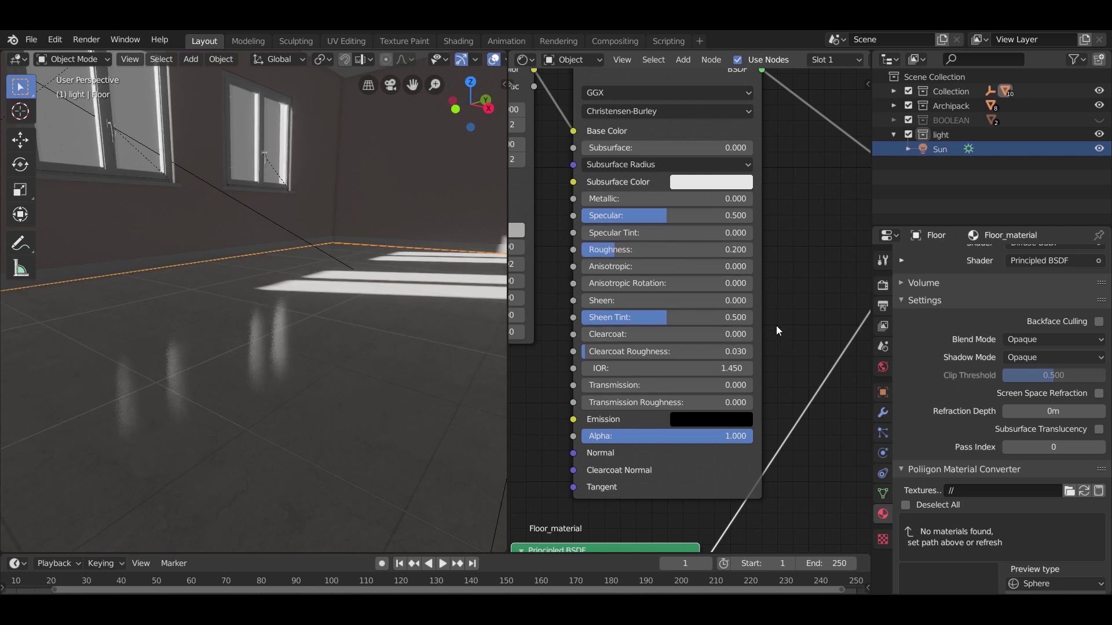
# Step: Move the marble image node away from its Principled BSDF and insert a Hue Saturation Value node on the link between them
pyautogui.scroll(-4, 787, 328)
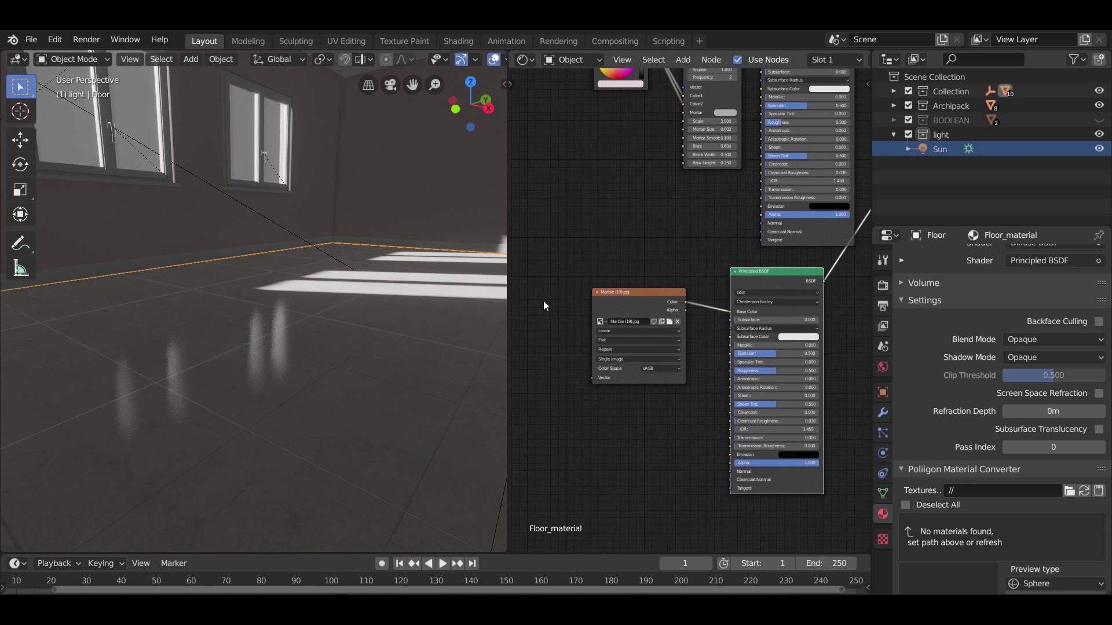
pyautogui.moveTo(651, 296); pyautogui.dragTo(526, 273)
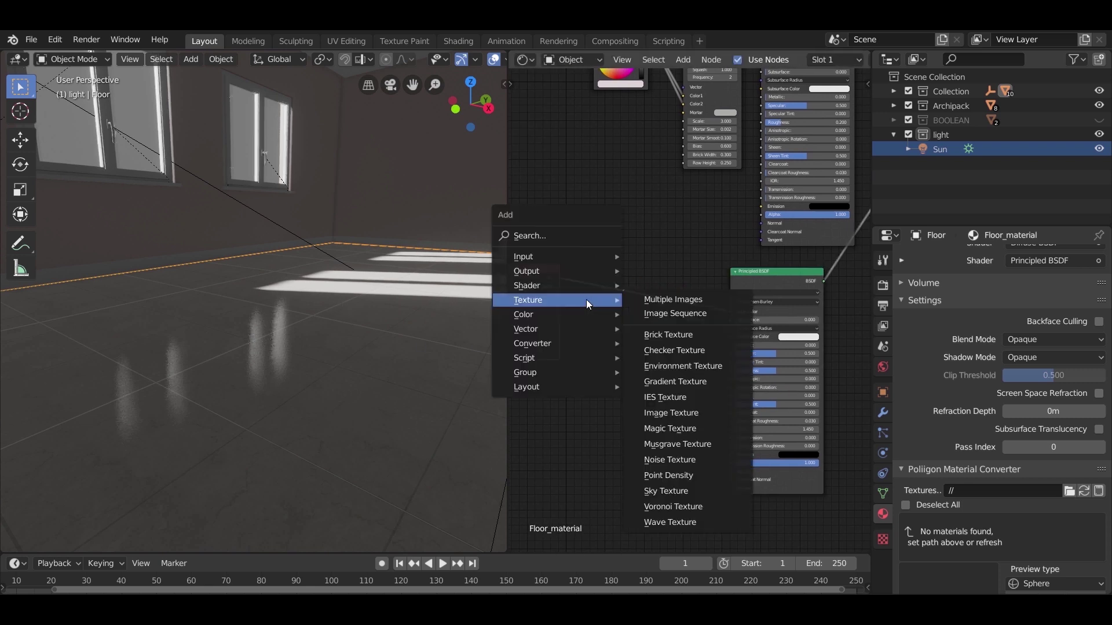
pyautogui.moveTo(580, 314)
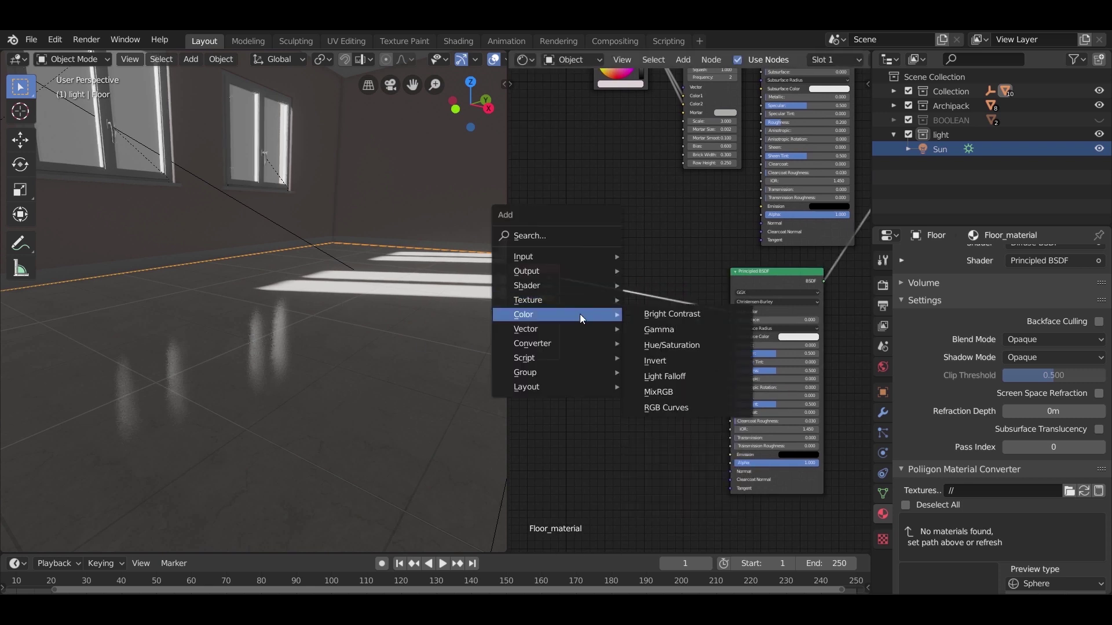
pyautogui.click(655, 345)
pyautogui.click(656, 313)
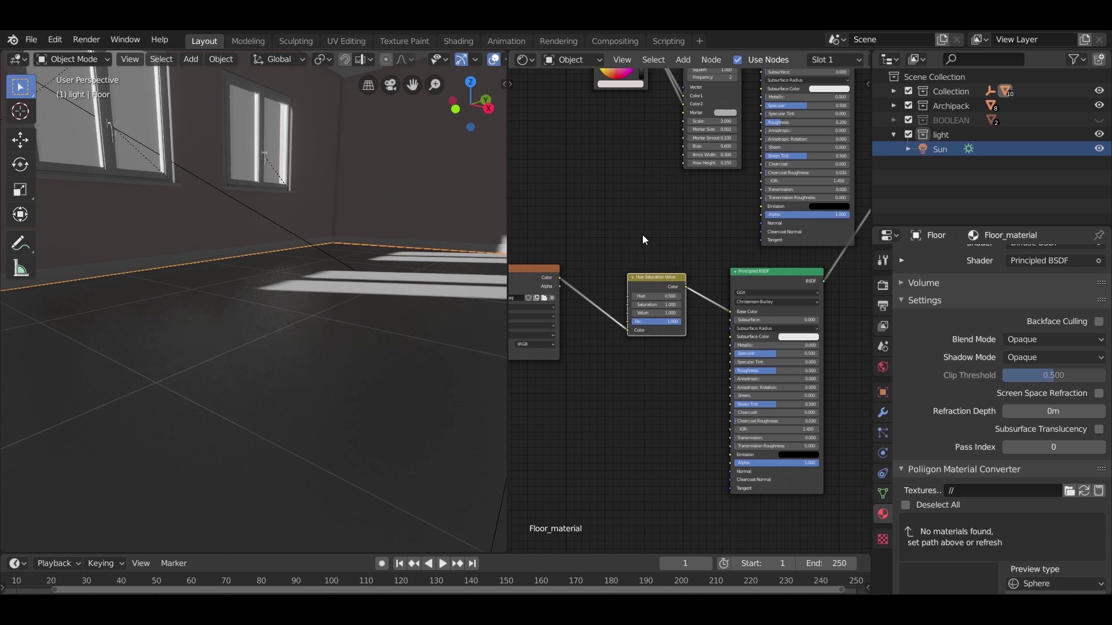
# Step: Try a Hue of 0.4 on the Hue Saturation Value node, check the floor, and set the Hue back to 0.5
pyautogui.scroll(4, 638, 237)
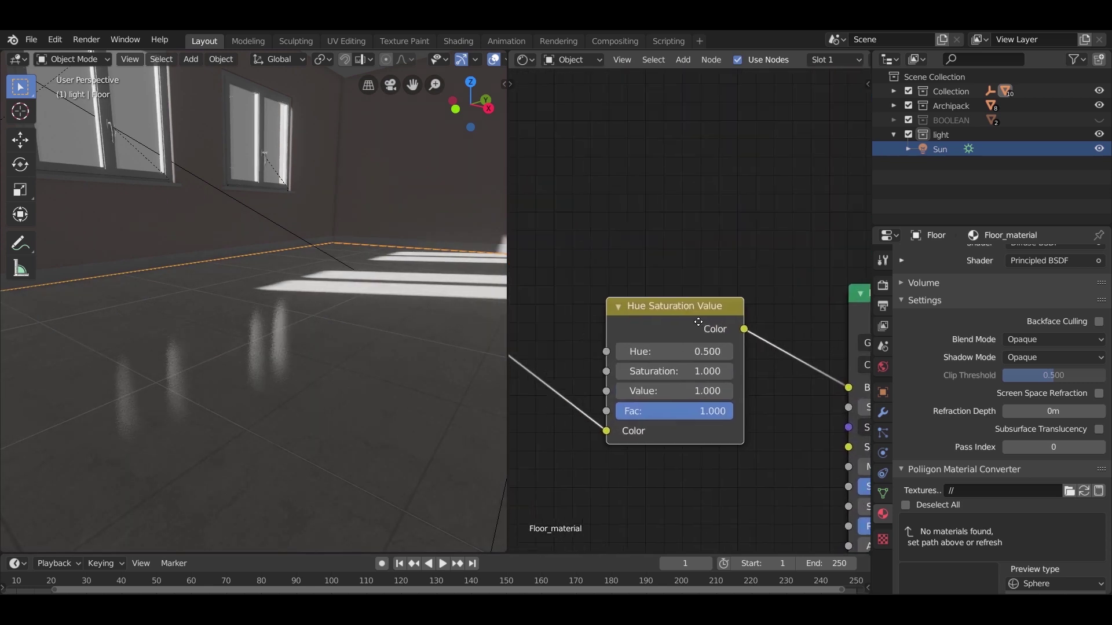
pyautogui.click(710, 372)
pyautogui.write('0.4')
pyautogui.press('Return')
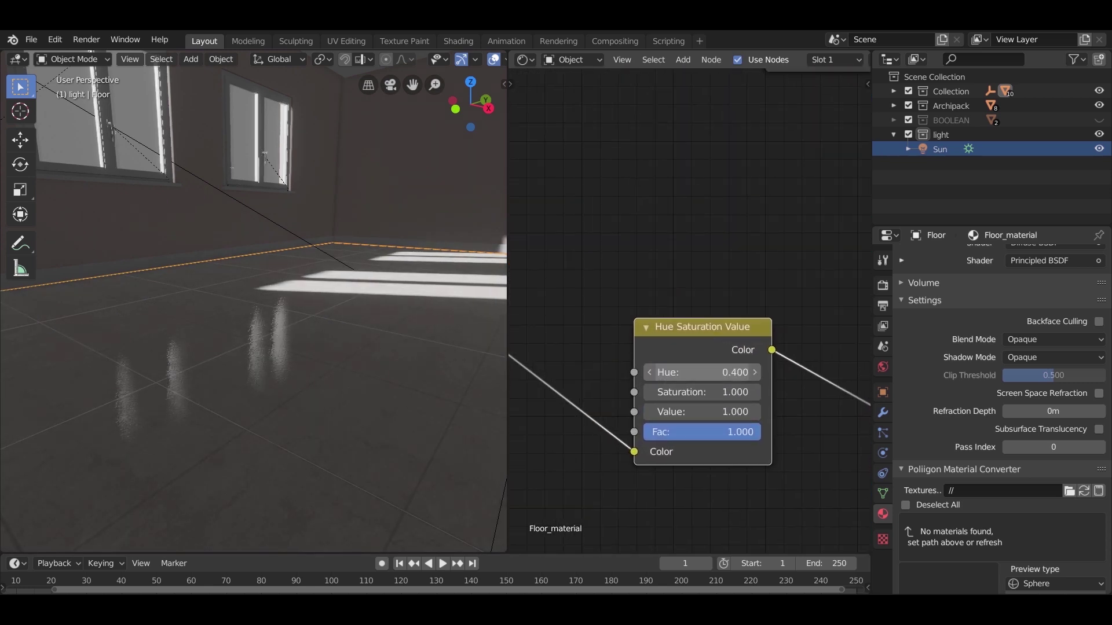
pyautogui.moveTo(417, 352); pyautogui.dragTo(422, 385, button='middle')
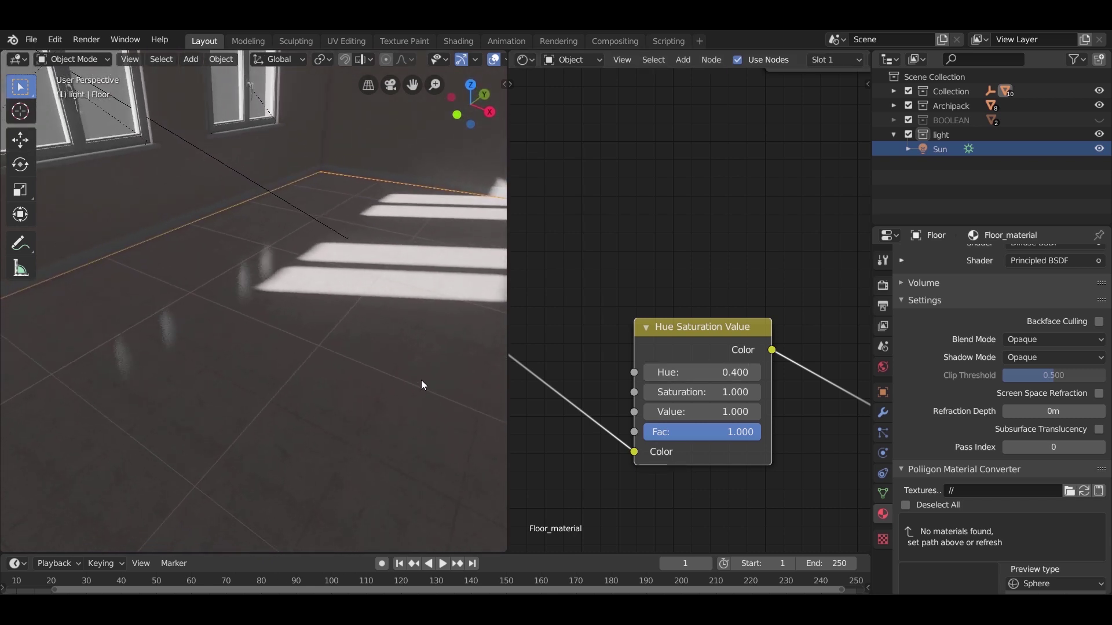
pyautogui.click(718, 372)
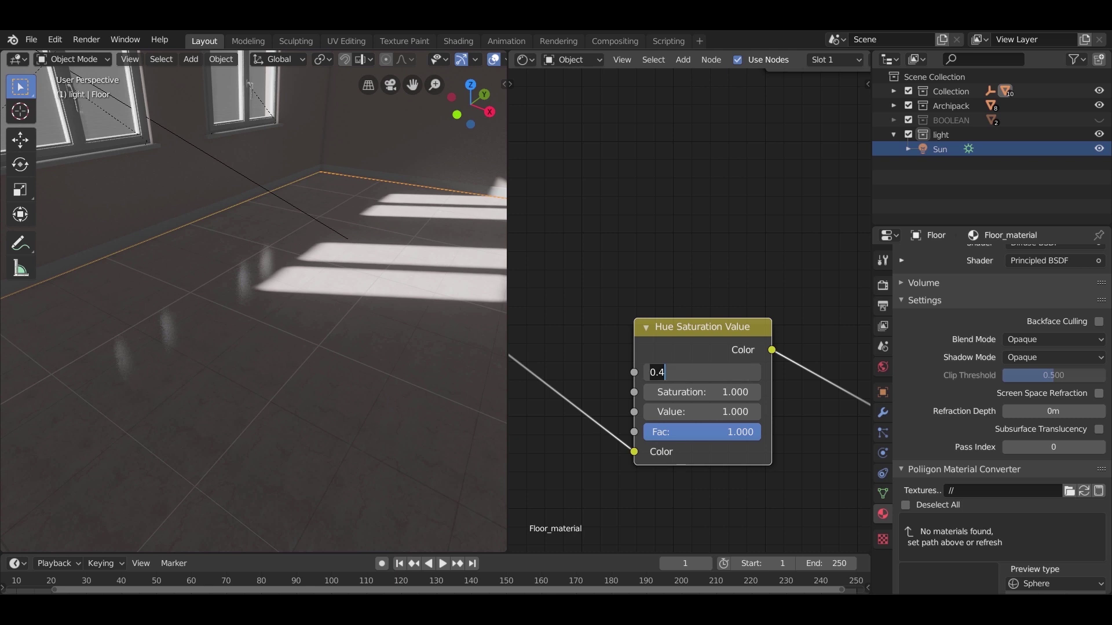
pyautogui.write('0.5')
pyautogui.press('Return')
# Step: Set the Saturation of the Hue Saturation Value node to 0.5 and check the floor up close
pyautogui.click(704, 392)
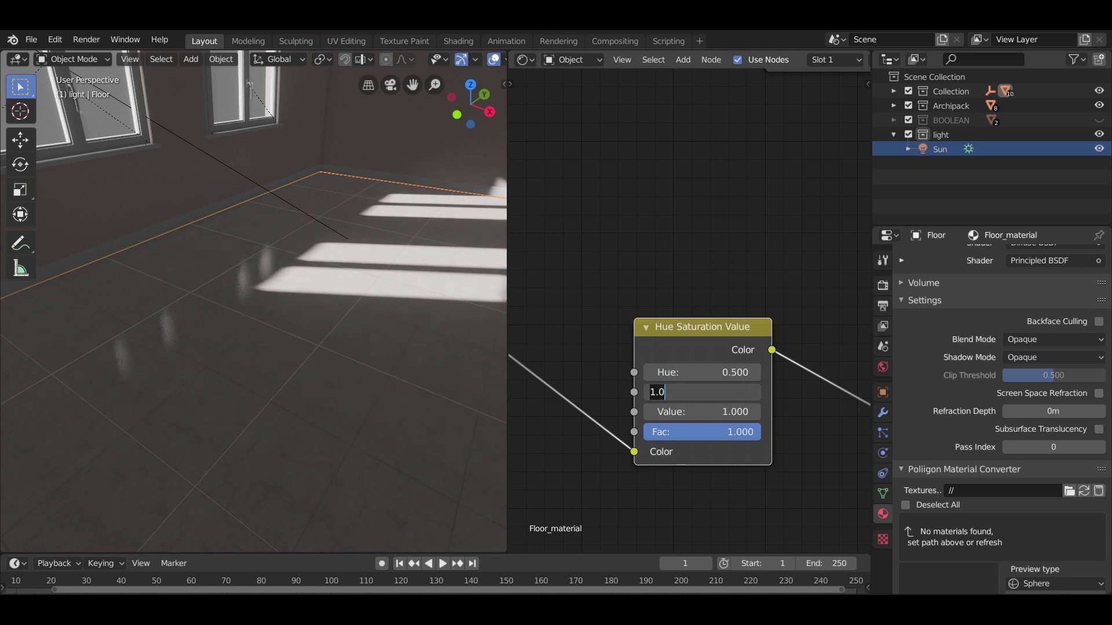
pyautogui.write('0.5')
pyautogui.press('Return')
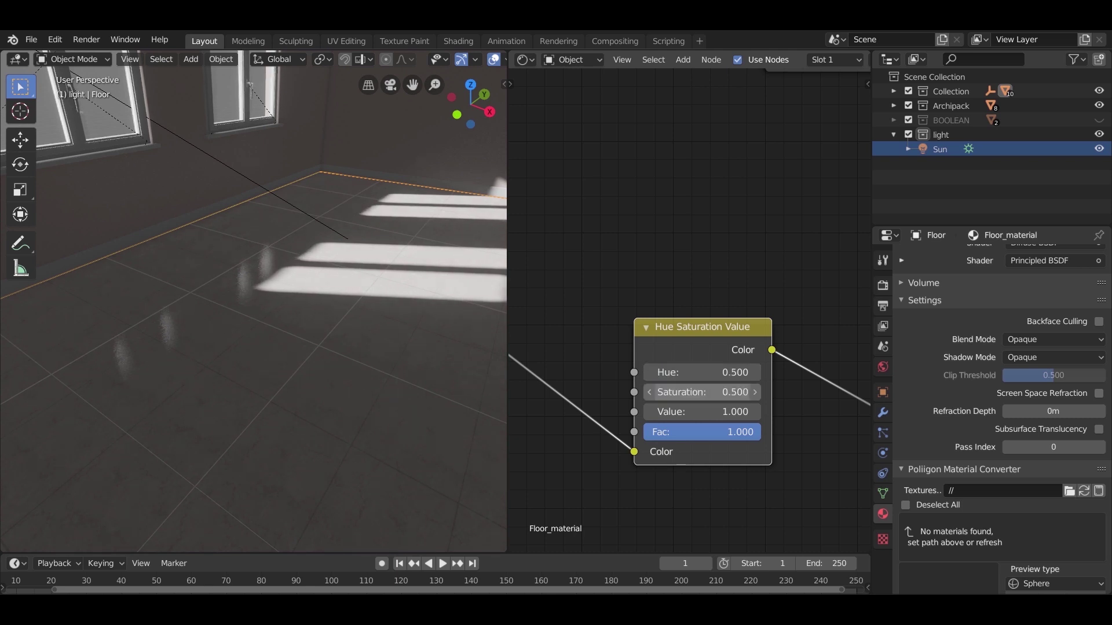
pyautogui.moveTo(426, 397); pyautogui.dragTo(313, 344, button='middle')
pyautogui.scroll(3, 334, 290)
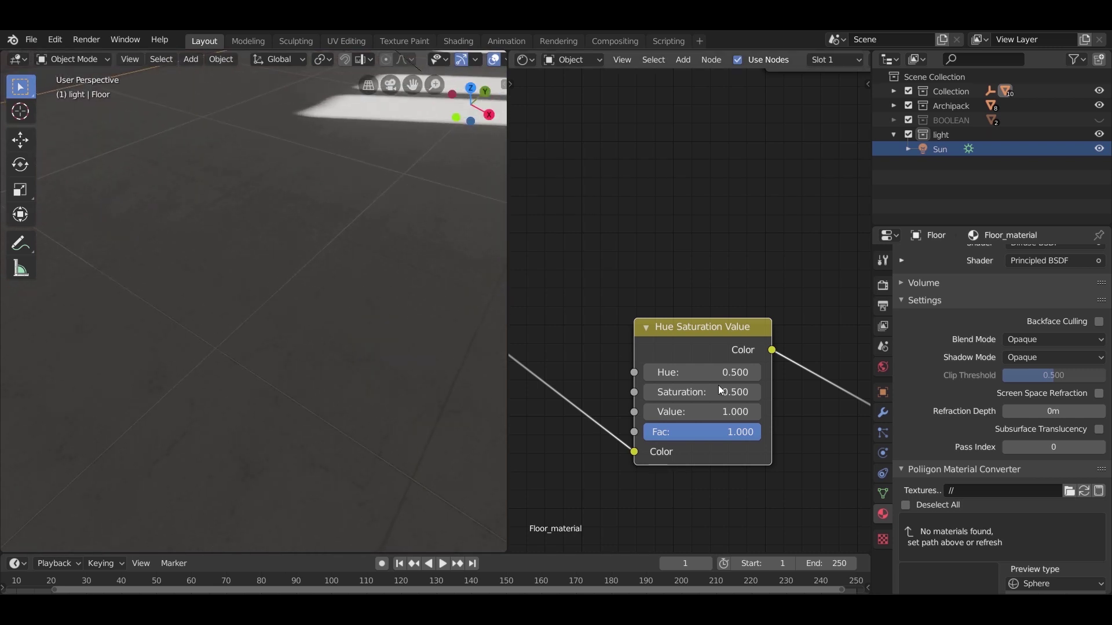
# Step: Try a Value of 0.5 on the Hue Saturation Value node
pyautogui.doubleClick(717, 414)
pyautogui.write('0.5')
pyautogui.press('Return')
# Step: Set the Value of the Hue Saturation Value node to 1.5 and check the brightened marble across the floor
pyautogui.doubleClick(702, 412)
pyautogui.press('BackSpace')
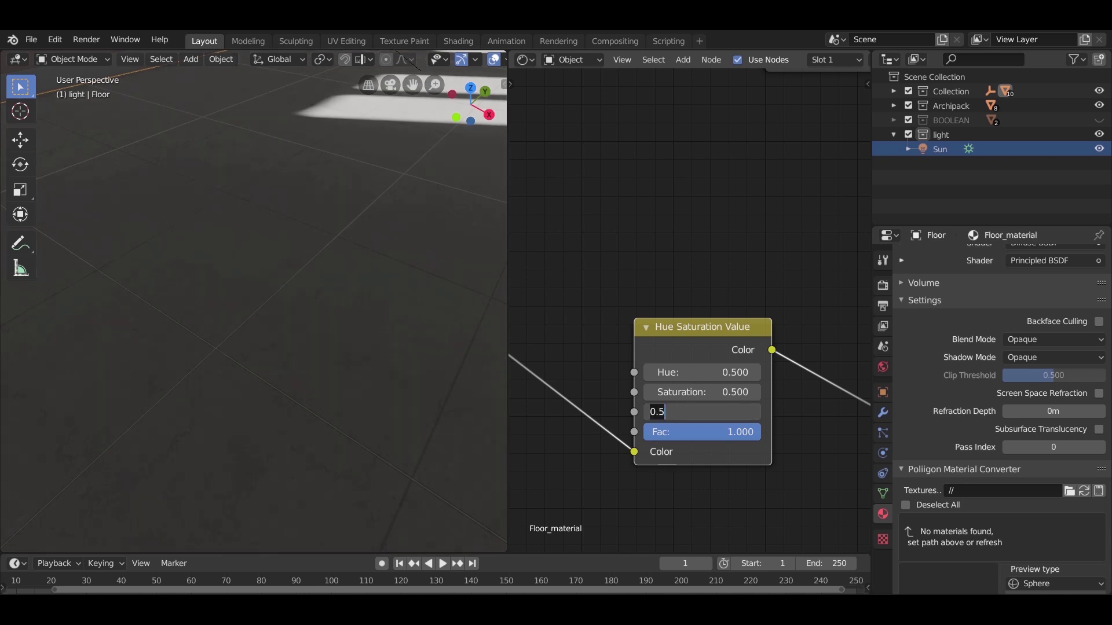
pyautogui.write('1.5')
pyautogui.press('Return')
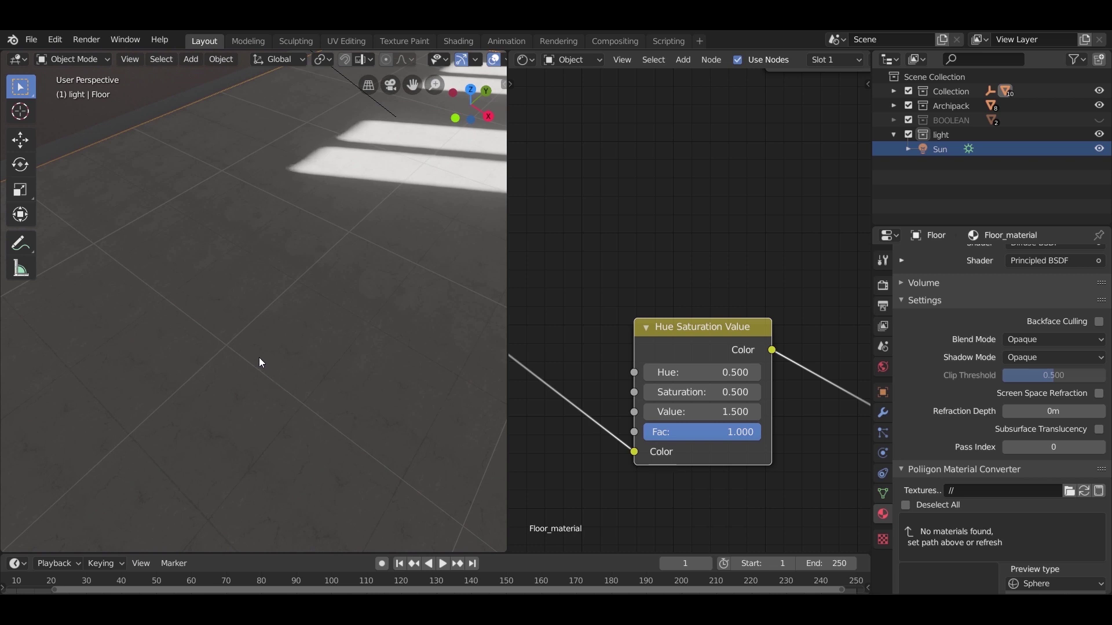
pyautogui.moveTo(259, 356); pyautogui.dragTo(297, 475, button='middle')
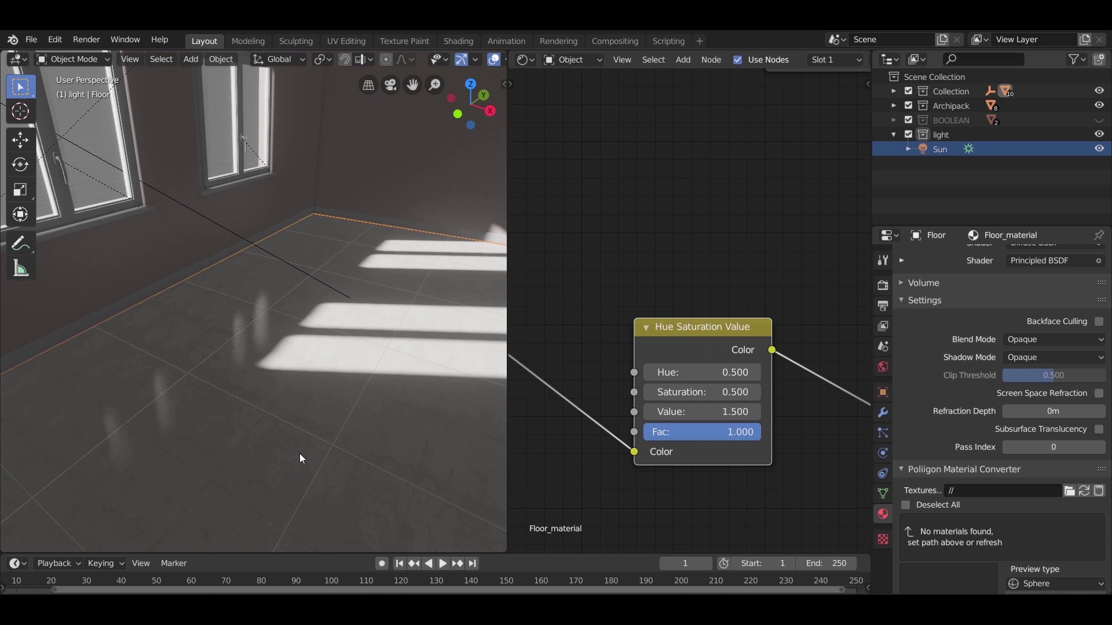
pyautogui.scroll(-2, 684, 348)
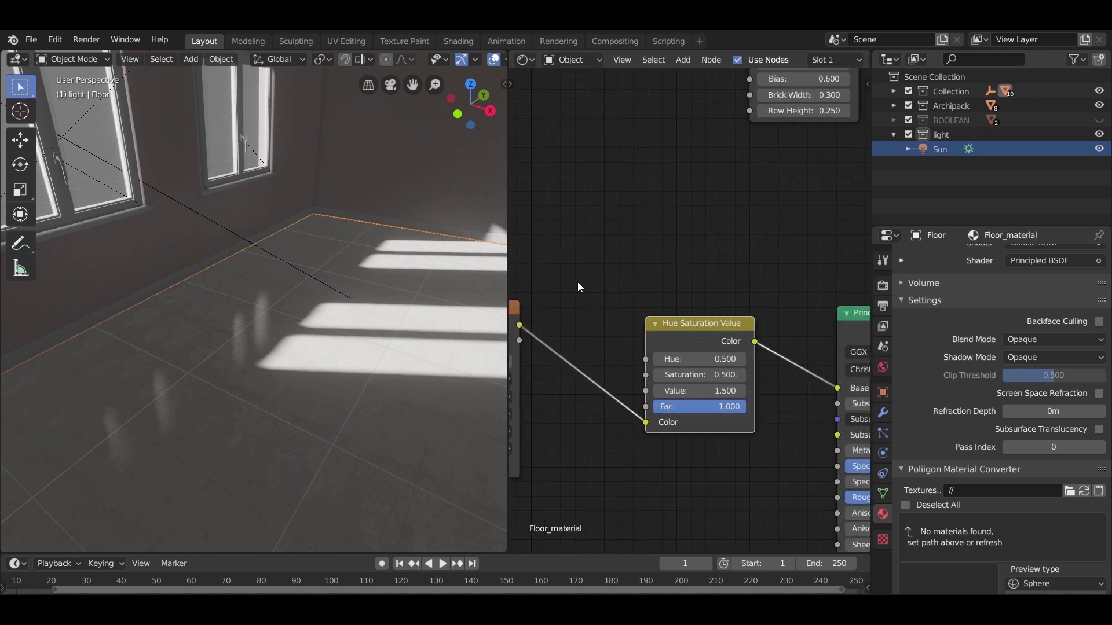
# Step: Select the baseboard and move the Mix Shader in its material away from the Diffuse BSDF node
pyautogui.moveTo(408, 251); pyautogui.dragTo(233, 346, button='middle')
pyautogui.click(231, 346)
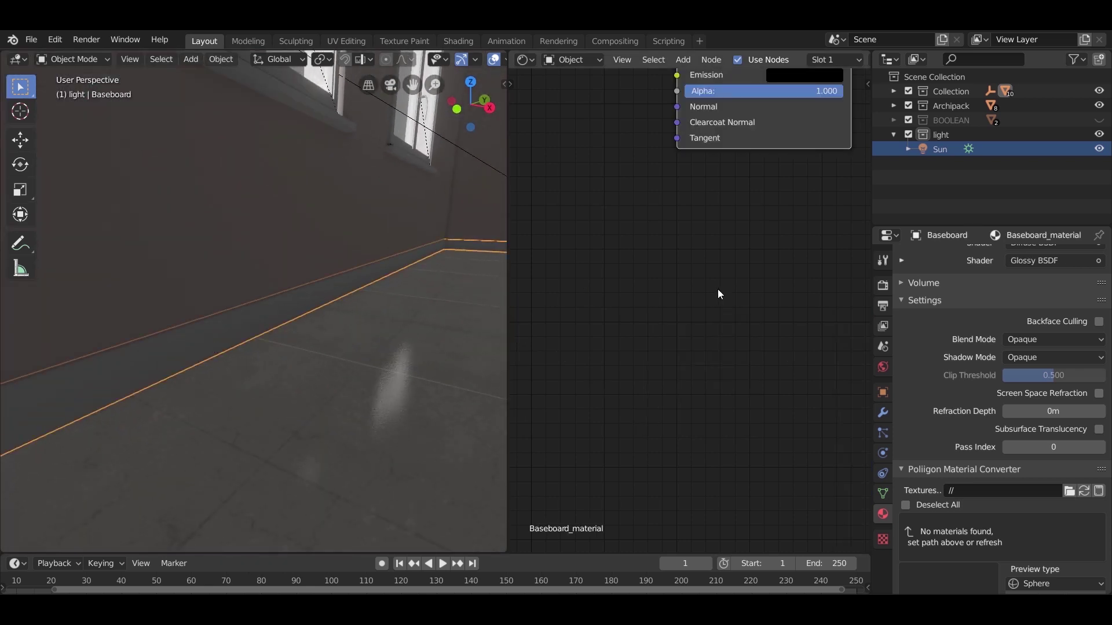
pyautogui.scroll(-10, 718, 289)
pyautogui.moveTo(707, 317); pyautogui.dragTo(583, 480, button='middle')
pyautogui.scroll(-3, 614, 440)
pyautogui.moveTo(693, 411); pyautogui.dragTo(652, 408, button='middle')
pyautogui.moveTo(648, 277); pyautogui.dragTo(785, 276)
# Step: Rearrange the baseboard material so the Diffuse BSDF sits higher up and the Glossy BSDF sits close to the Mix Shader
pyautogui.click(634, 239)
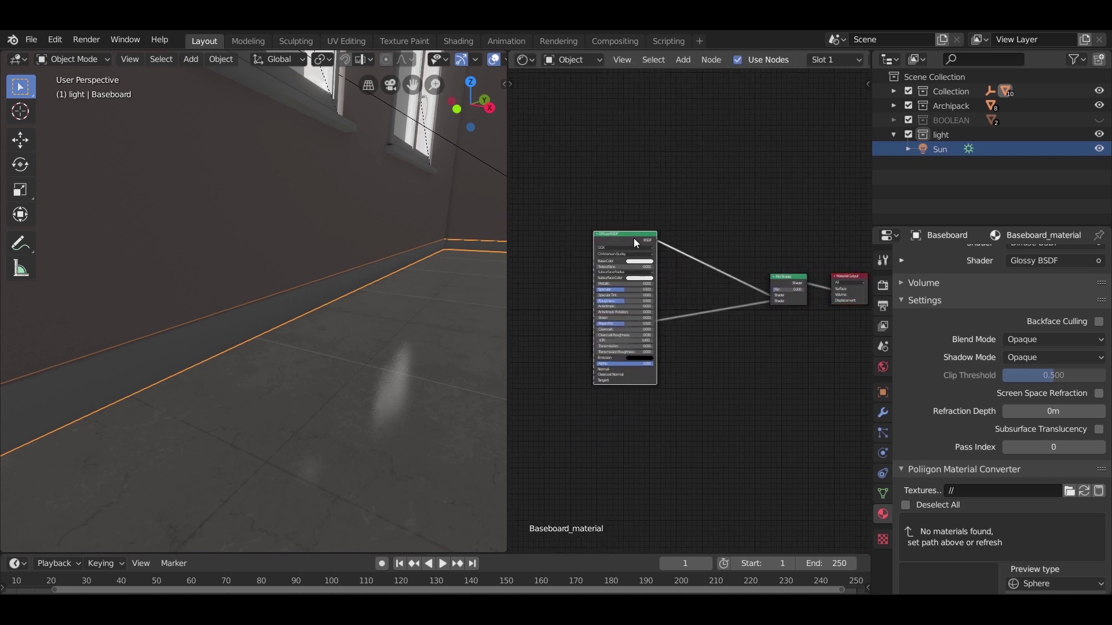
pyautogui.moveTo(633, 238); pyautogui.dragTo(652, 153)
pyautogui.click(610, 321)
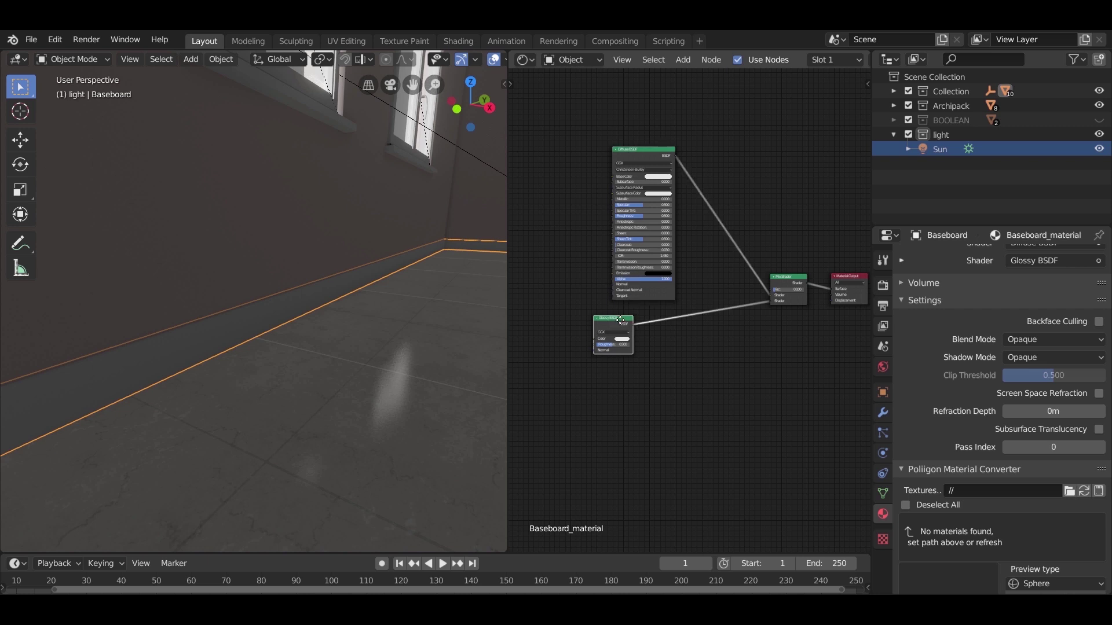
pyautogui.press('g')
pyautogui.click(718, 284)
pyautogui.scroll(2, 708, 286)
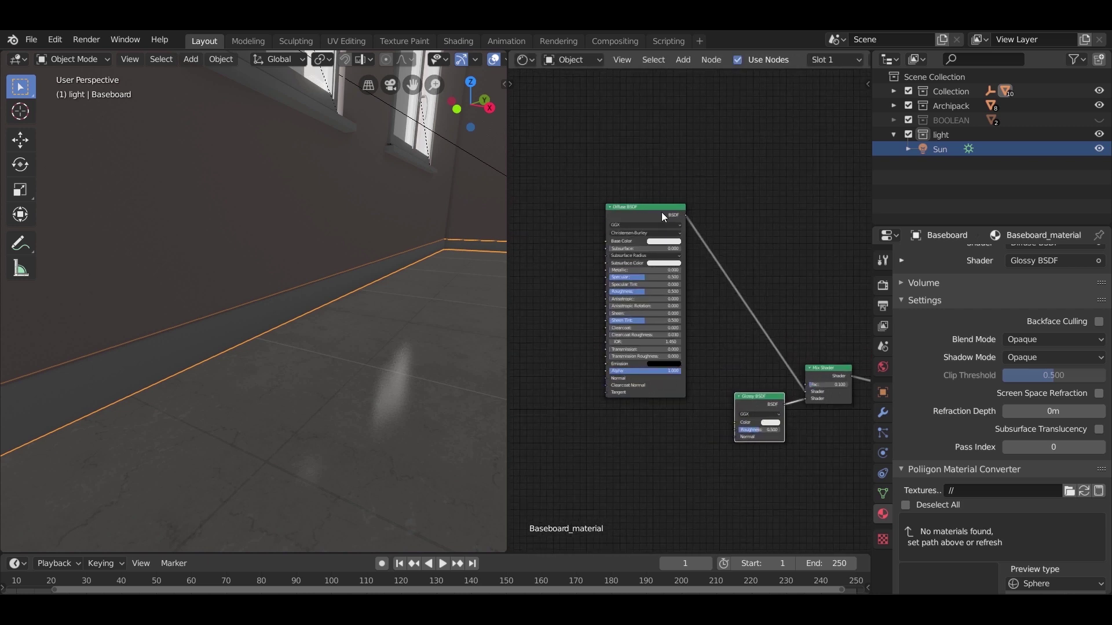
pyautogui.moveTo(664, 217); pyautogui.dragTo(696, 227)
pyautogui.moveTo(675, 458); pyautogui.dragTo(625, 389, button='middle')
# Step: Add an Image Texture node in front of the Diffuse BSDF in the baseboard material
pyautogui.scroll(3, 674, 258)
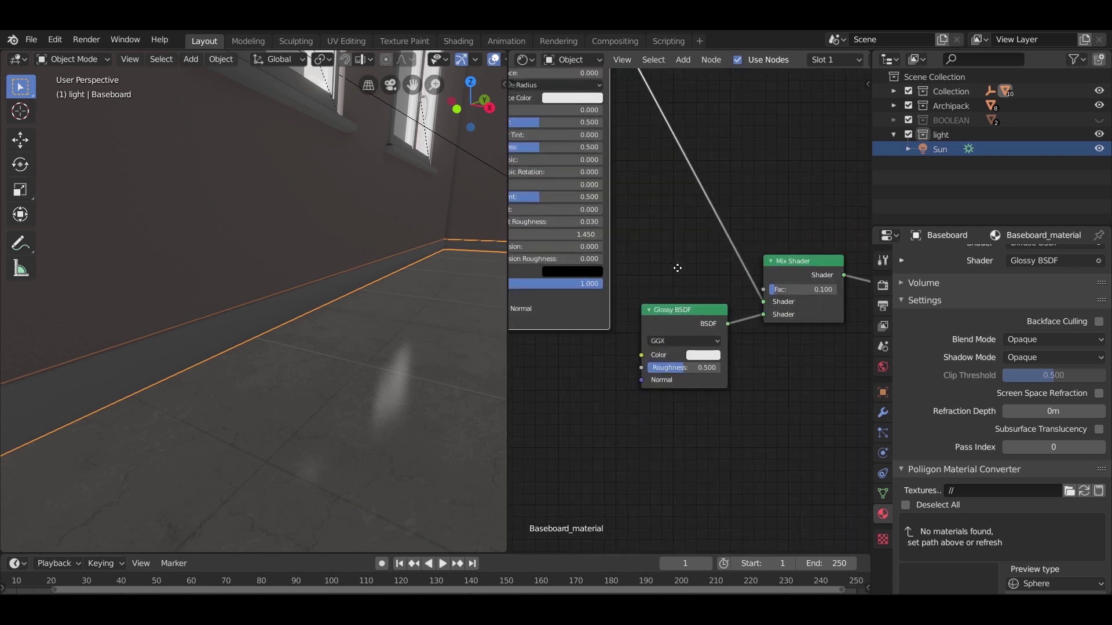
pyautogui.moveTo(677, 268); pyautogui.dragTo(722, 369, button='middle')
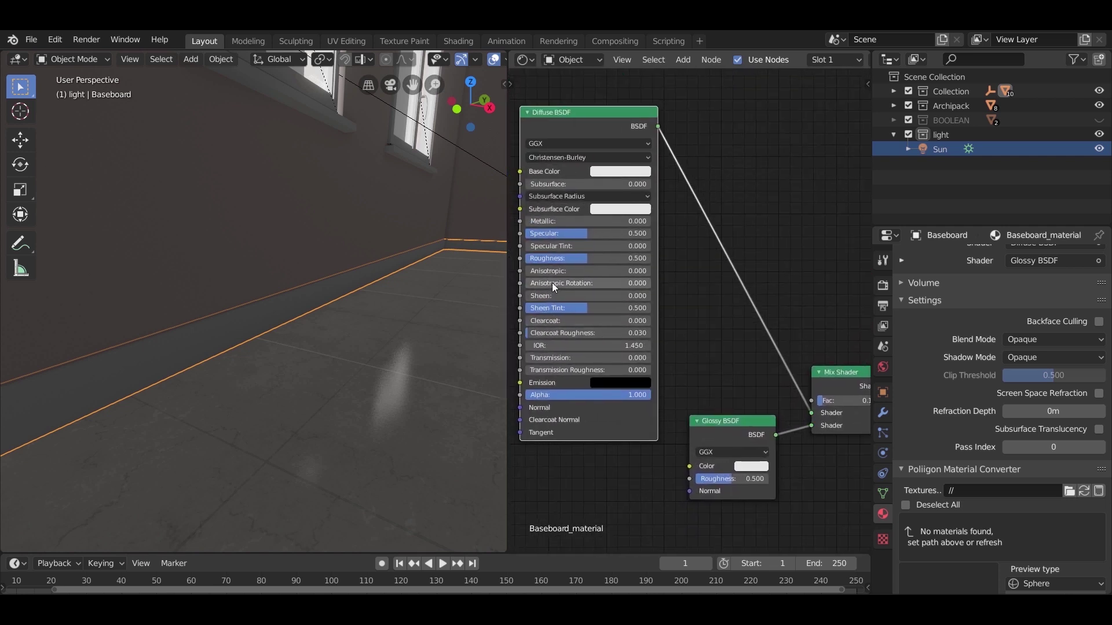
pyautogui.moveTo(552, 283); pyautogui.dragTo(731, 358, button='middle')
pyautogui.scroll(4, 643, 276)
pyautogui.moveTo(625, 270); pyautogui.dragTo(711, 317, button='middle')
pyautogui.hotkey('shift', 'a')
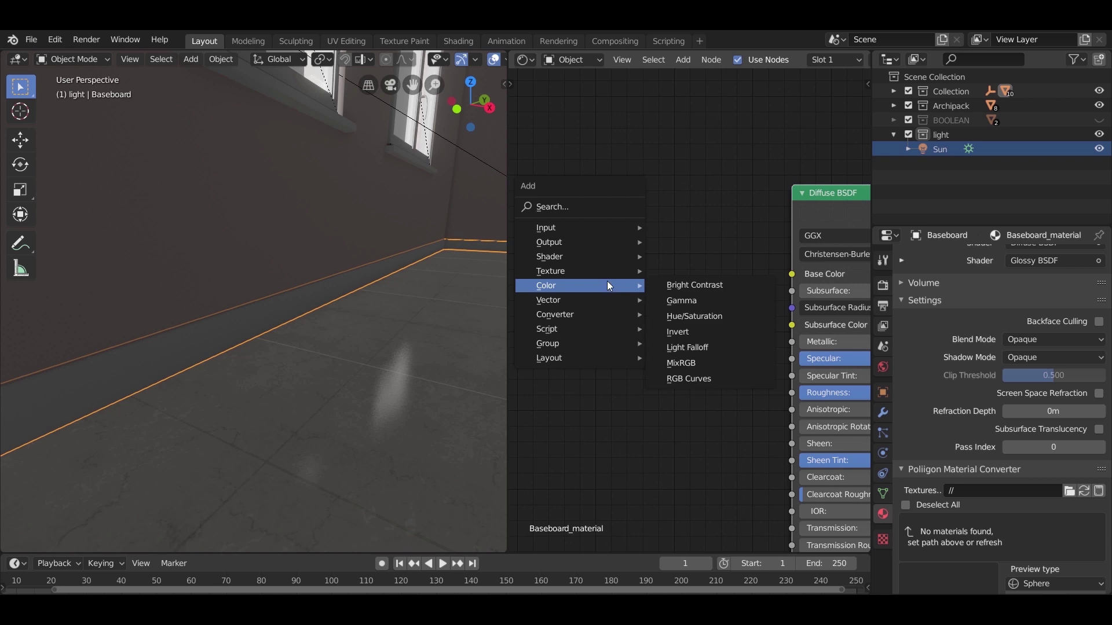
pyautogui.moveTo(604, 273)
pyautogui.click(694, 384)
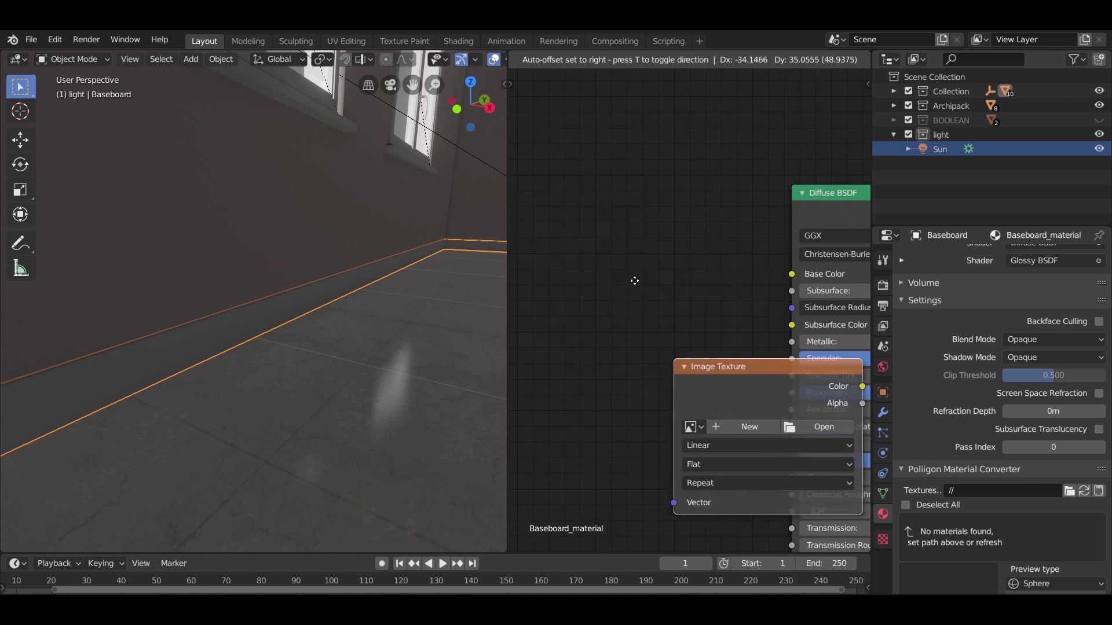
pyautogui.click(692, 272)
# Step: Load Marble (27).jpg from the marble folder into the Image Texture and connect its Color to the Diffuse BSDF's Base Color
pyautogui.click(692, 266)
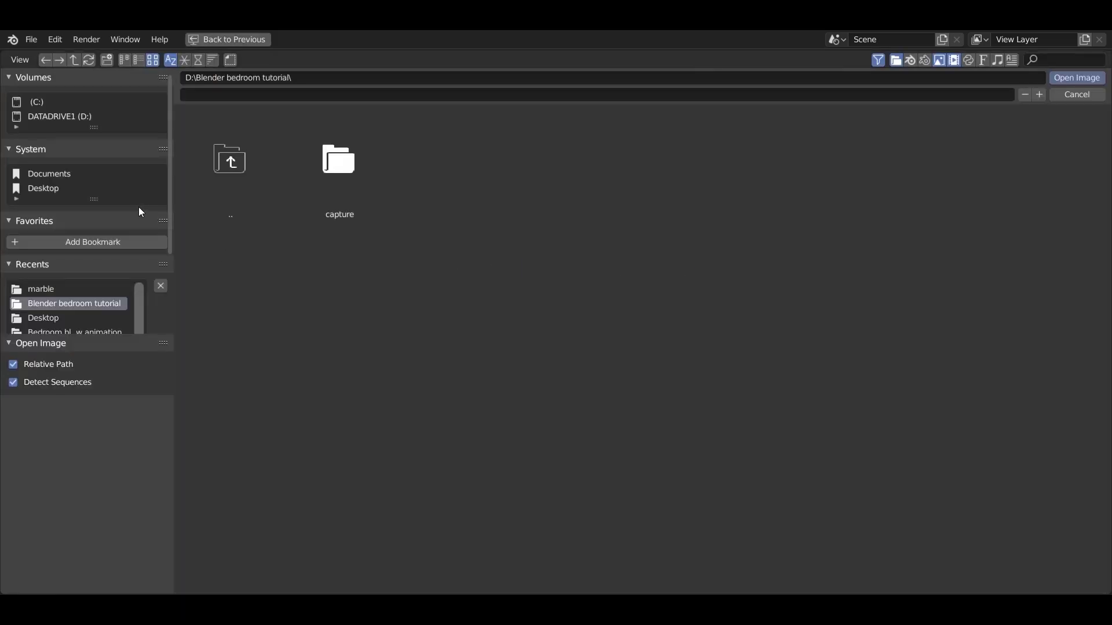
pyautogui.click(84, 288)
pyautogui.scroll(-5, 530, 290)
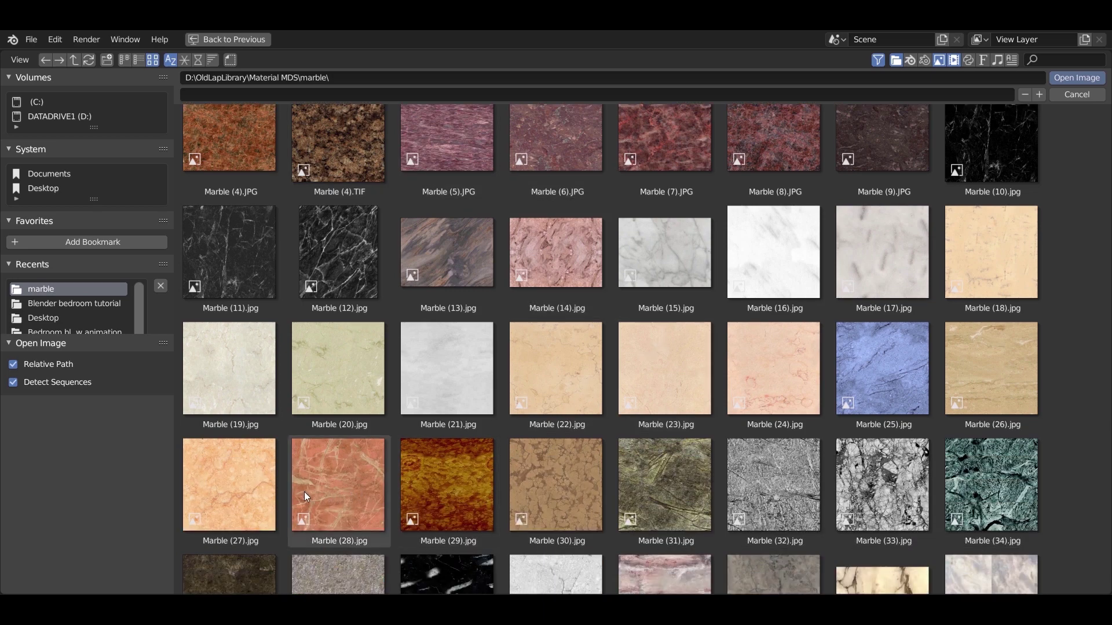
pyautogui.click(259, 489)
pyautogui.press('Return')
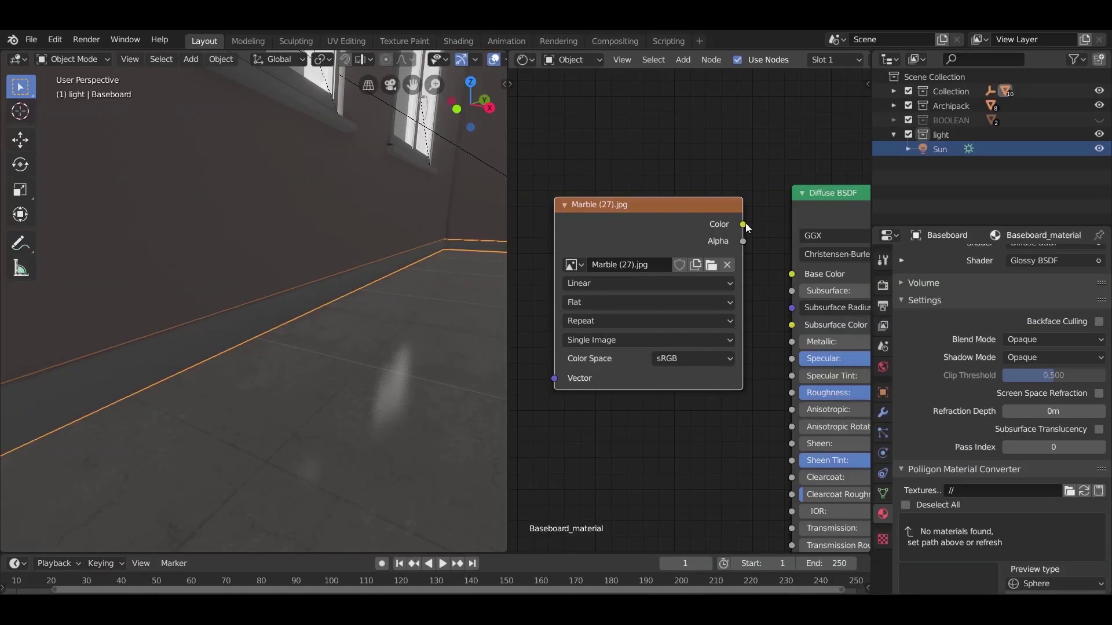
pyautogui.moveTo(743, 224); pyautogui.dragTo(792, 273)
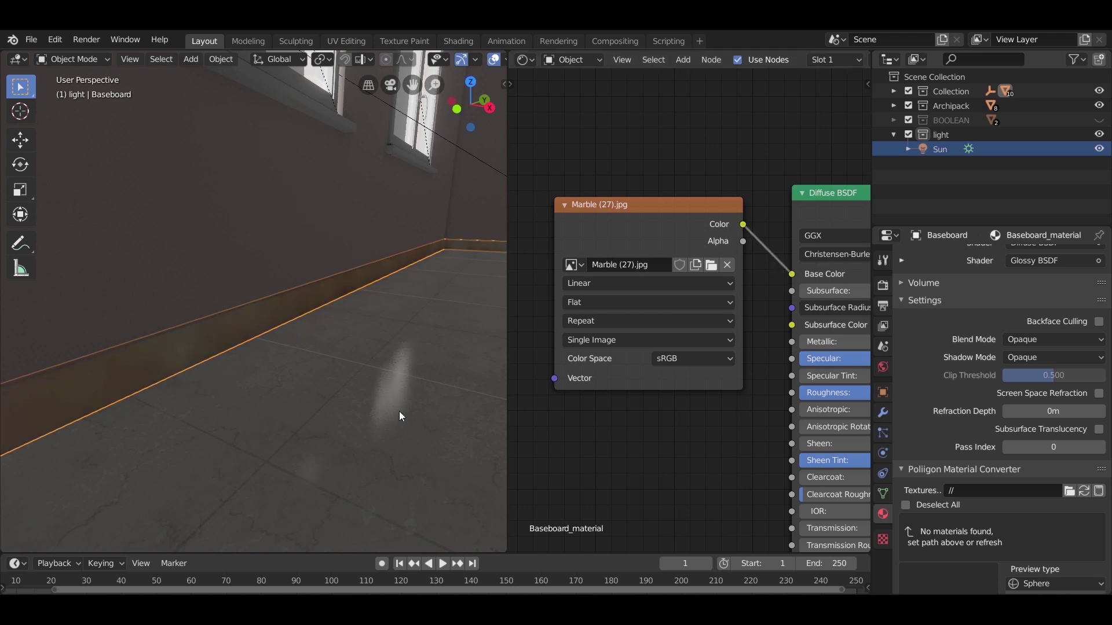
# Step: Unwrap all faces of the baseboard with Cube Projection and return to Object Mode
pyautogui.moveTo(390, 411); pyautogui.dragTo(282, 378, button='middle')
pyautogui.press('Tab')
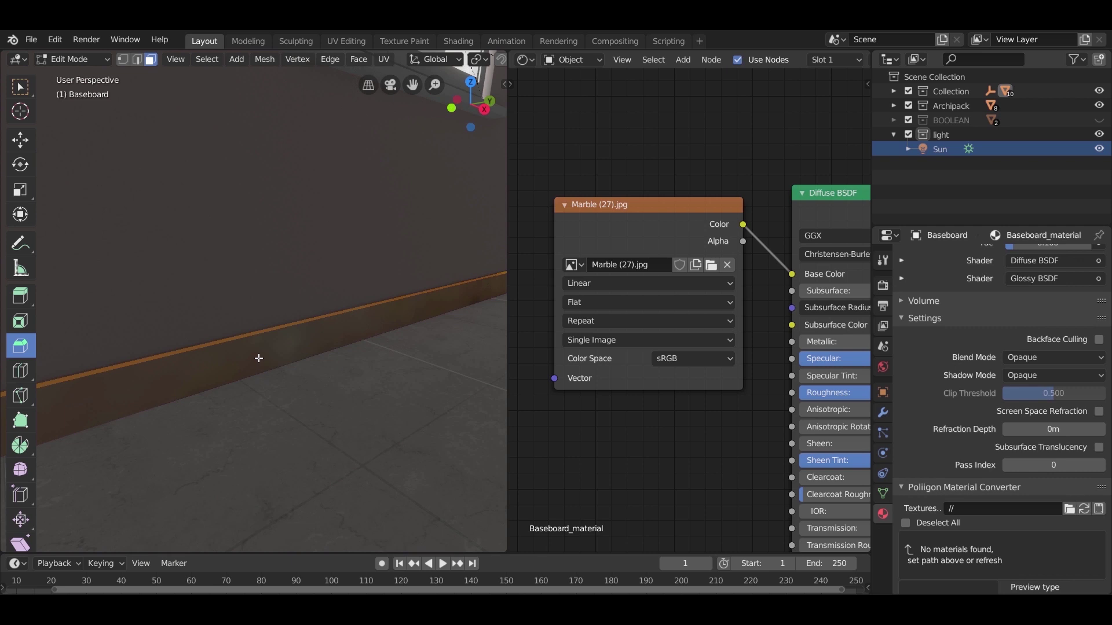
pyautogui.press('a')
pyautogui.press('u')
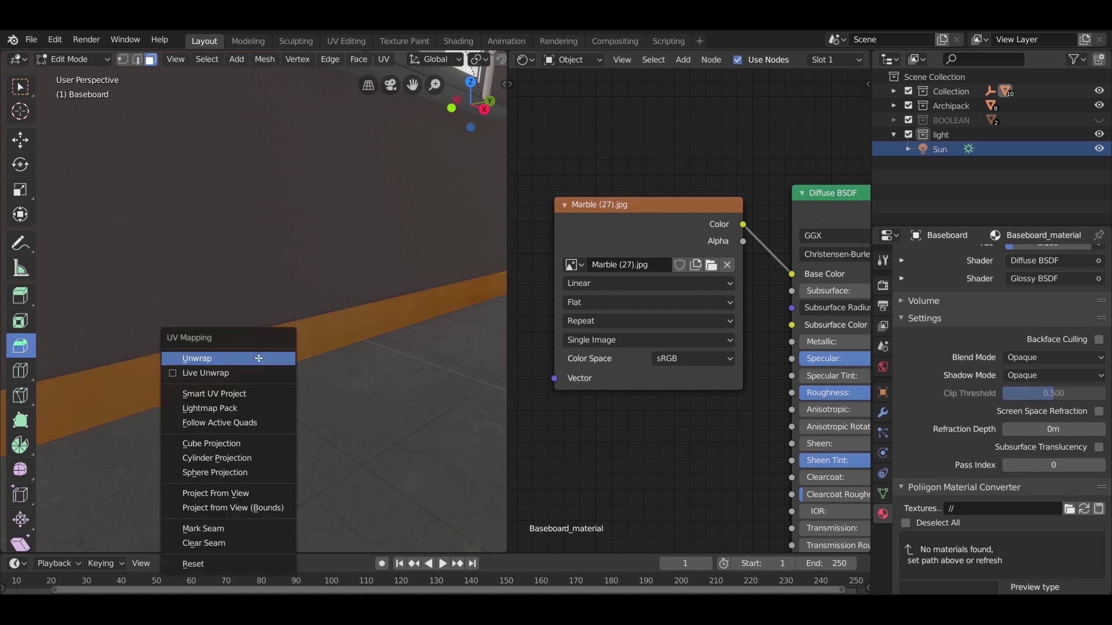
pyautogui.click(242, 441)
pyautogui.press('Tab')
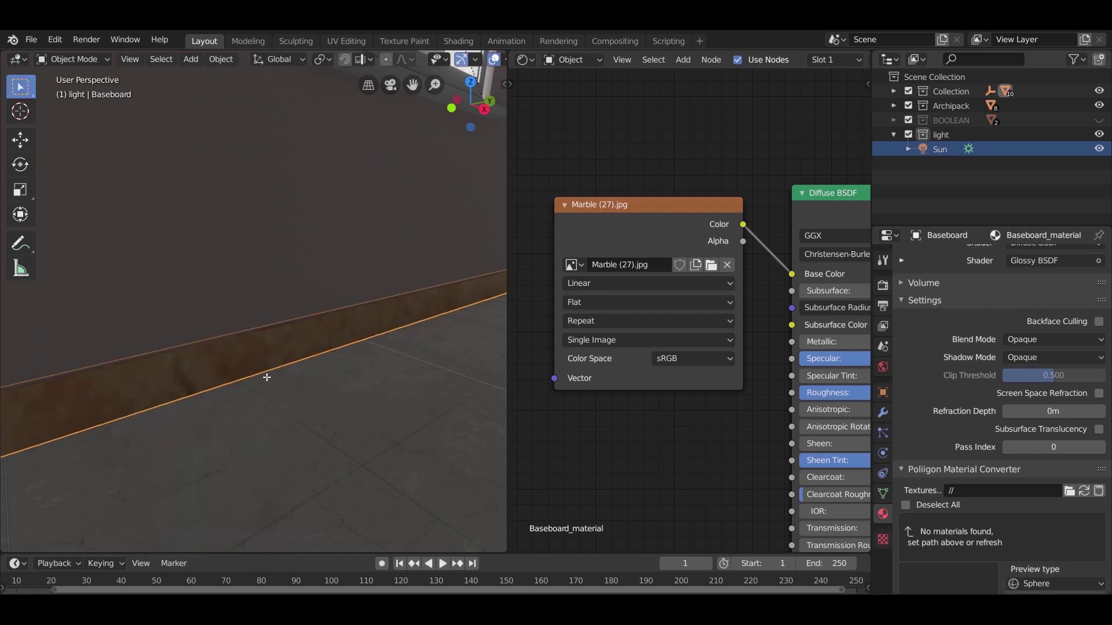
pyautogui.moveTo(269, 374); pyautogui.dragTo(291, 399, button='middle')
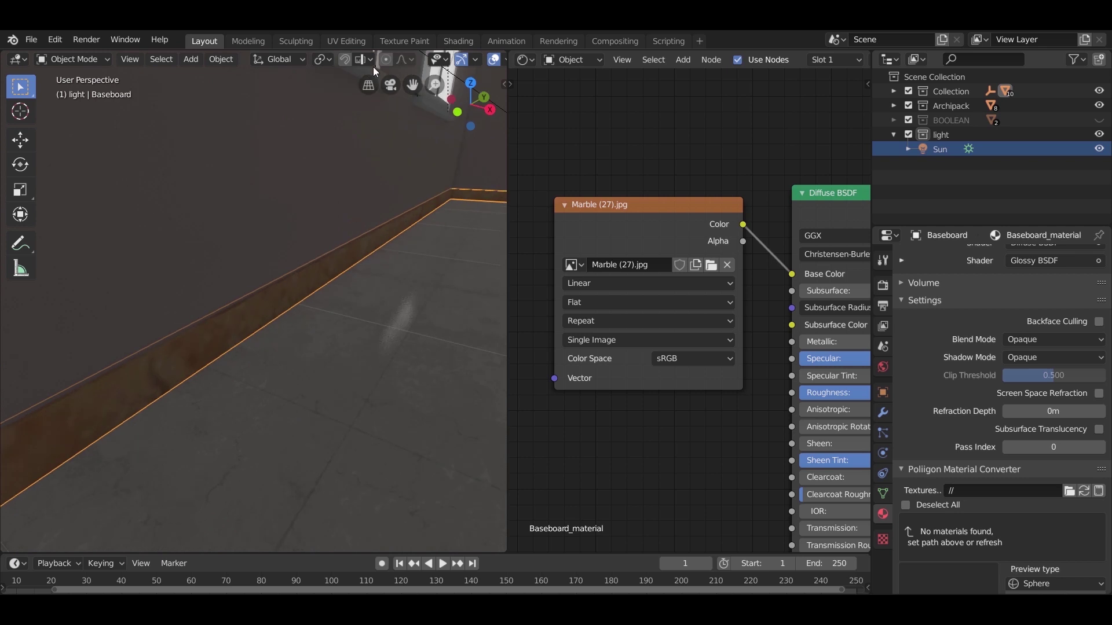
# Step: Scale the baseboard's UV layout up by about 2.56 in the UV Editing workspace and check the marble in Object Mode
pyautogui.click(353, 41)
pyautogui.scroll(10, 238, 349)
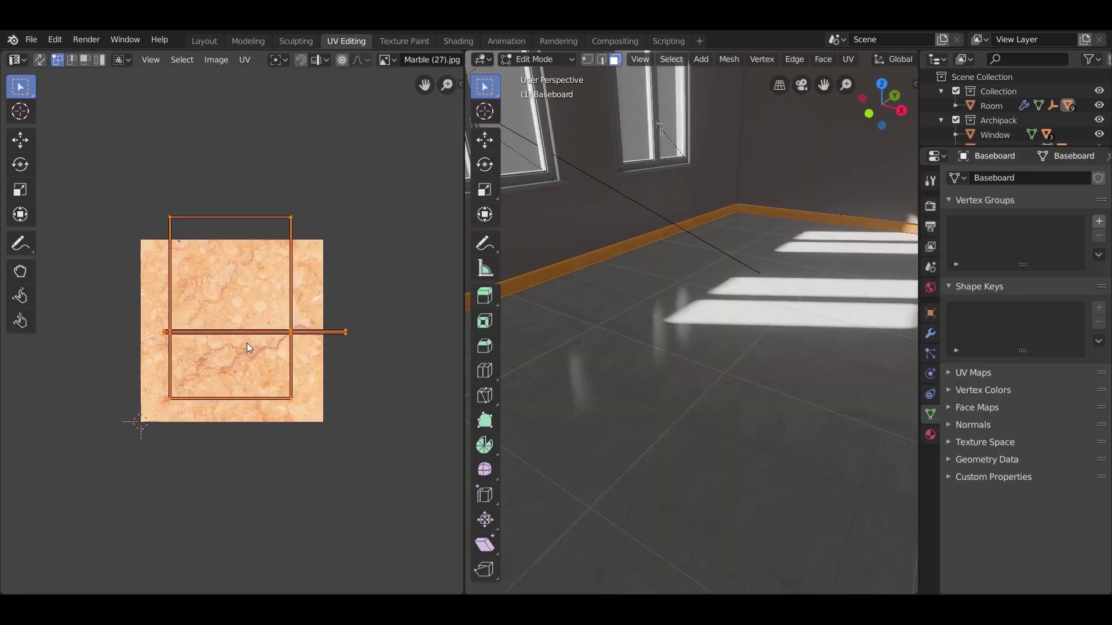
pyautogui.scroll(3, 253, 335)
pyautogui.scroll(-3, 277, 336)
pyautogui.scroll(1, 277, 336)
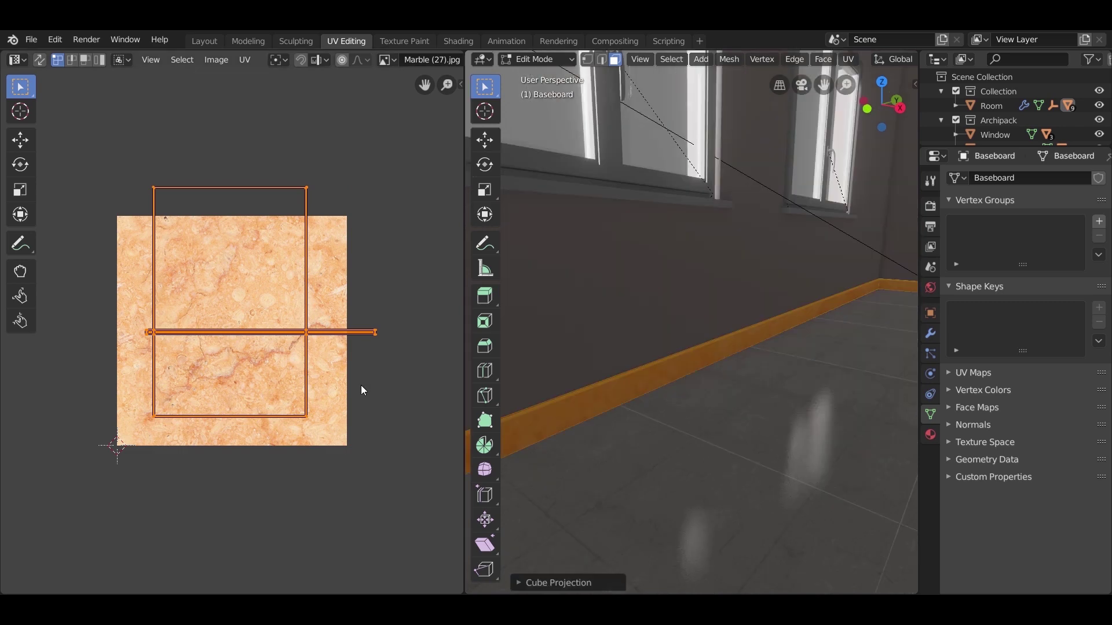
pyautogui.press('s')
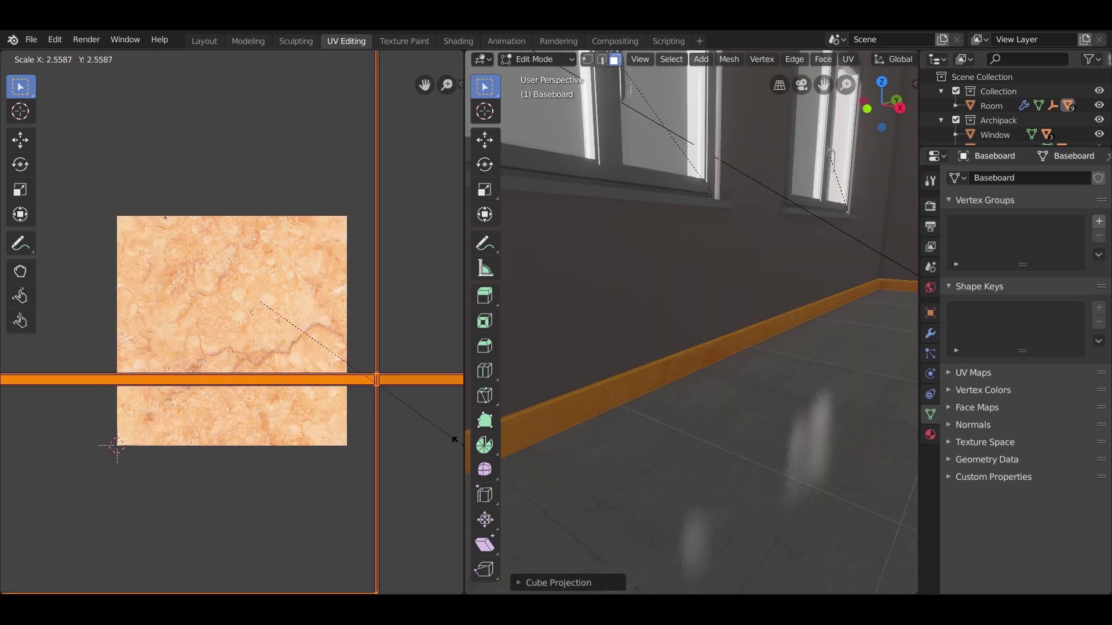
pyautogui.click(455, 440)
pyautogui.moveTo(769, 494); pyautogui.dragTo(601, 468, button='middle')
pyautogui.press('Tab')
pyautogui.moveTo(578, 430); pyautogui.dragTo(679, 387, button='middle')
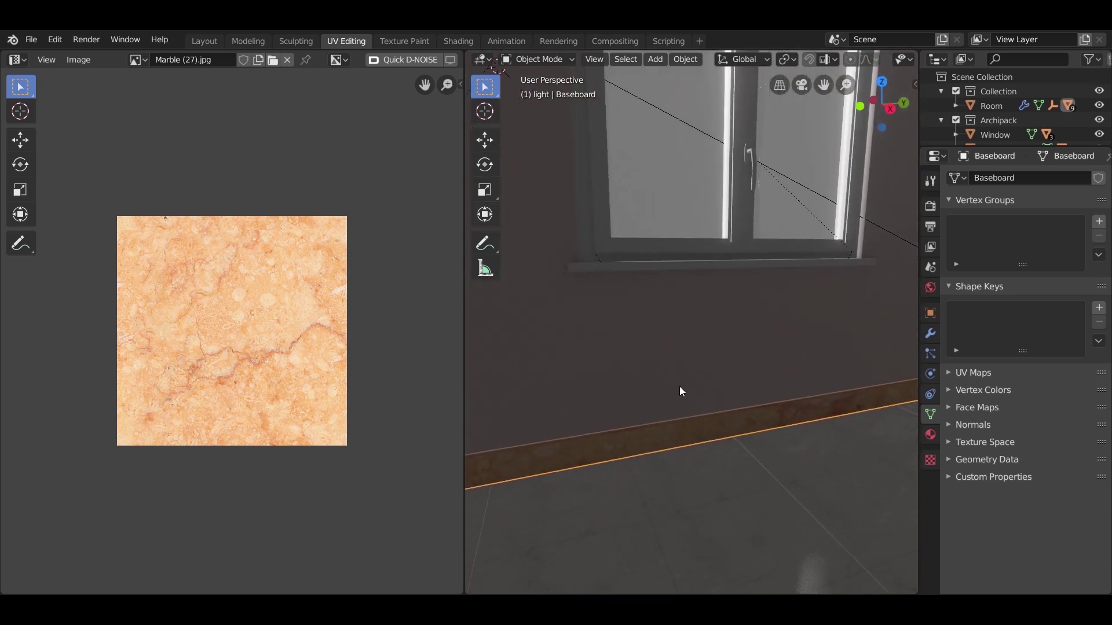
# Step: Select the floor, return to the Layout workspace, and copy the RGB, Brick Texture and Diffuse BSDF nodes of the floor material
pyautogui.click(644, 428)
pyautogui.click(651, 440)
pyautogui.moveTo(626, 452); pyautogui.dragTo(836, 309, button='middle')
pyautogui.click(755, 436)
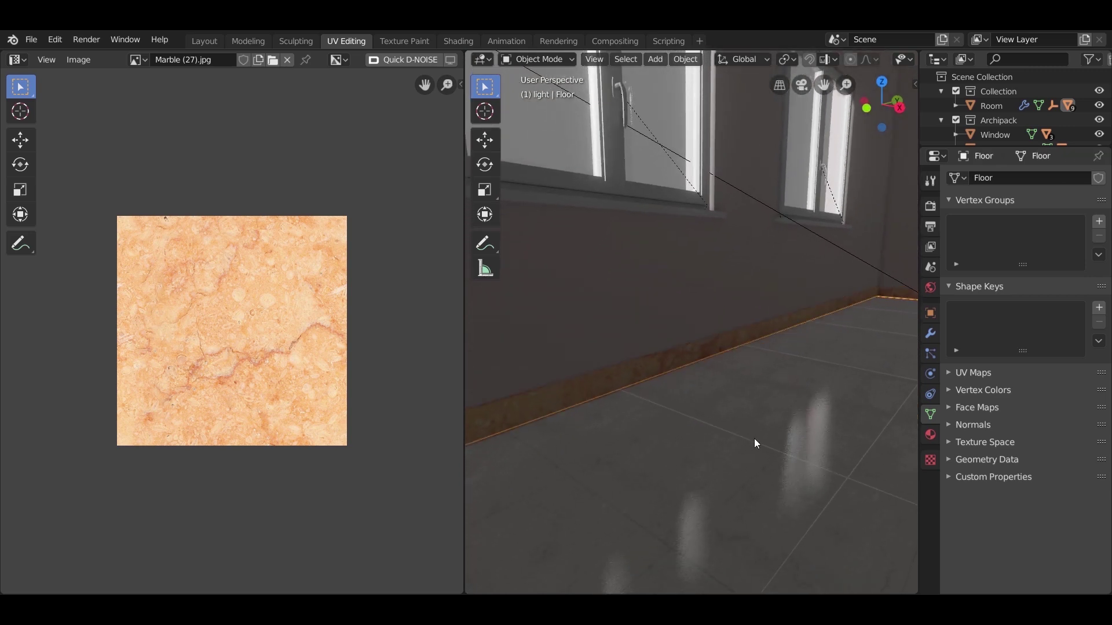
pyautogui.click(206, 40)
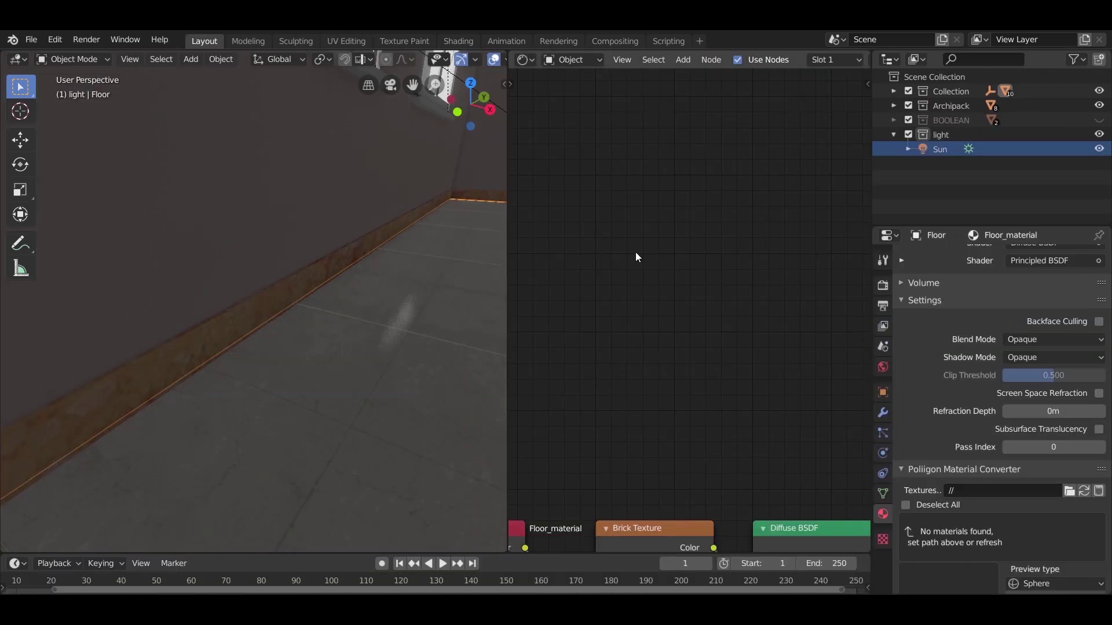
pyautogui.moveTo(637, 431); pyautogui.dragTo(752, 136, button='middle')
pyautogui.moveTo(753, 137); pyautogui.dragTo(606, 415)
pyautogui.scroll(-2, 608, 412)
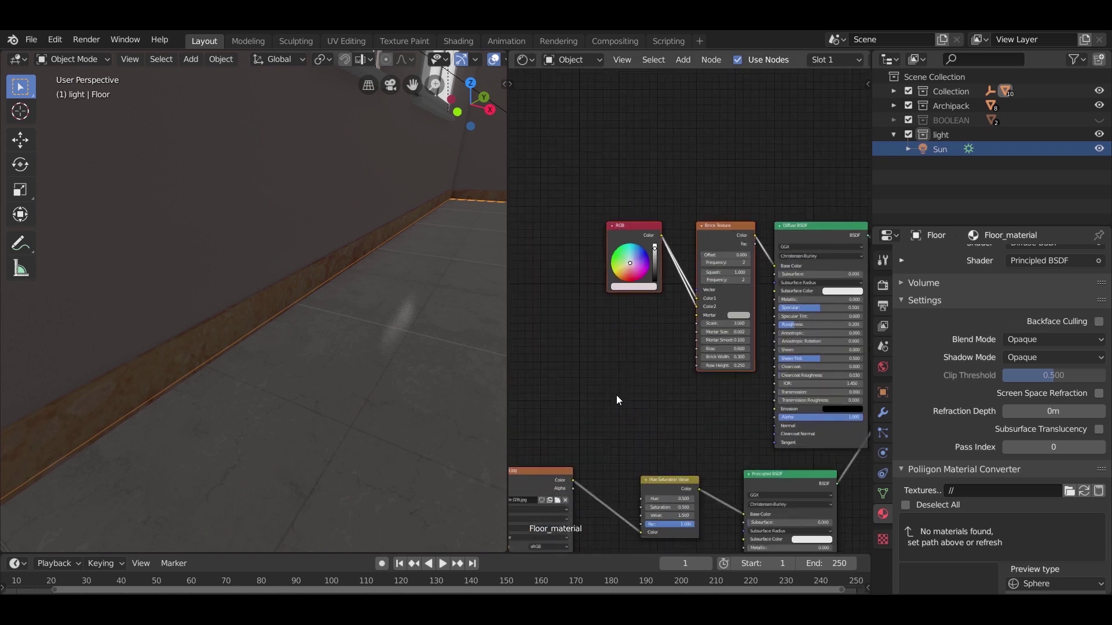
pyautogui.moveTo(616, 399); pyautogui.dragTo(565, 381, button='middle')
pyautogui.moveTo(782, 144); pyautogui.dragTo(549, 363)
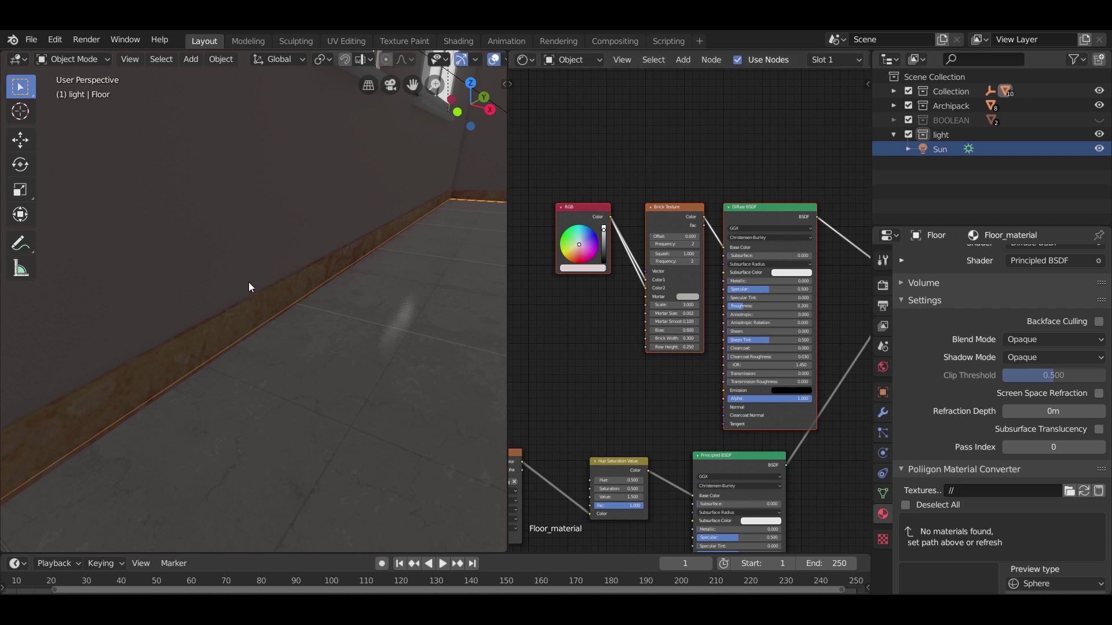
# Step: Select the baseboard and insert a second Mix Shader between its Diffuse BSDF and the existing Mix Shader
pyautogui.click(264, 306)
pyautogui.scroll(-9, 704, 271)
pyautogui.moveTo(712, 331); pyautogui.dragTo(602, 365, button='middle')
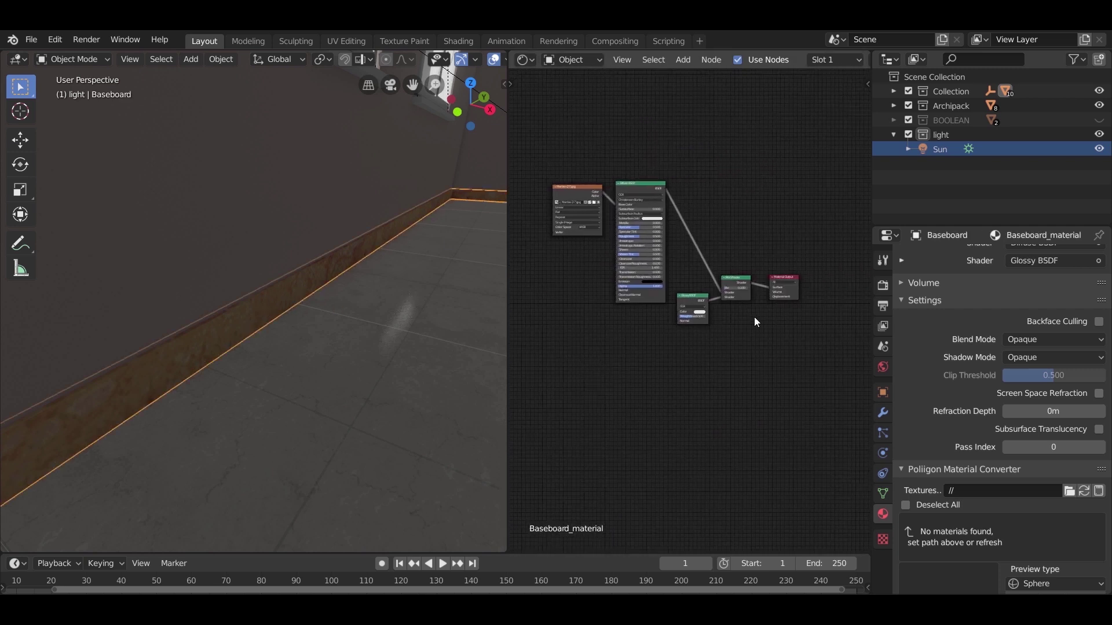
pyautogui.scroll(10, 754, 313)
pyautogui.moveTo(795, 333); pyautogui.dragTo(812, 392, button='middle')
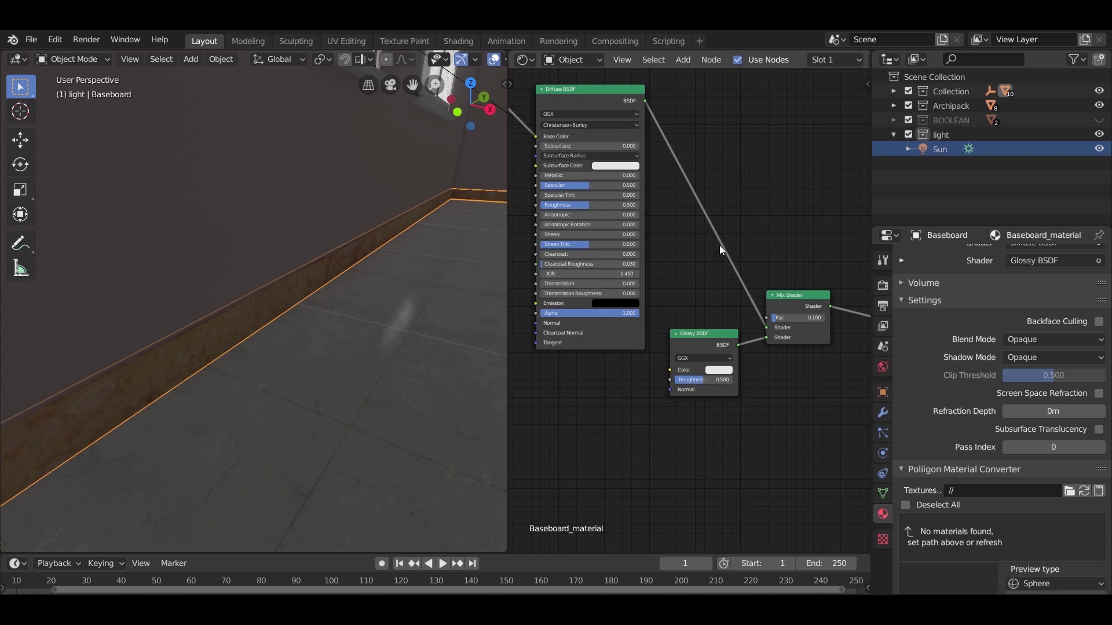
pyautogui.hotkey('shift', 'a')
pyautogui.moveTo(705, 231)
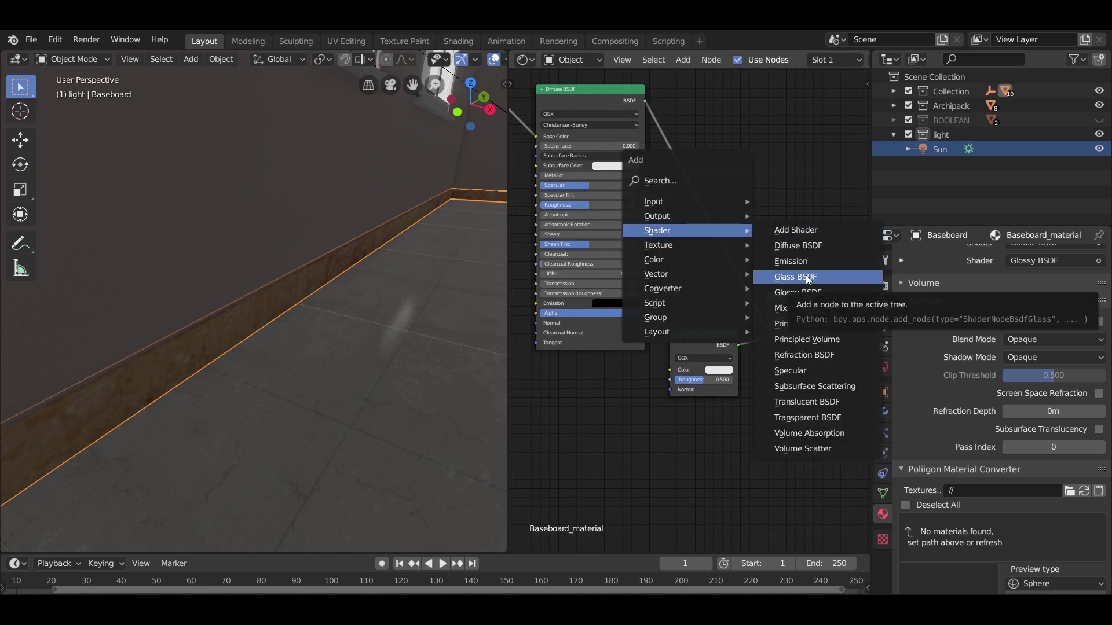
pyautogui.click(811, 307)
pyautogui.click(693, 197)
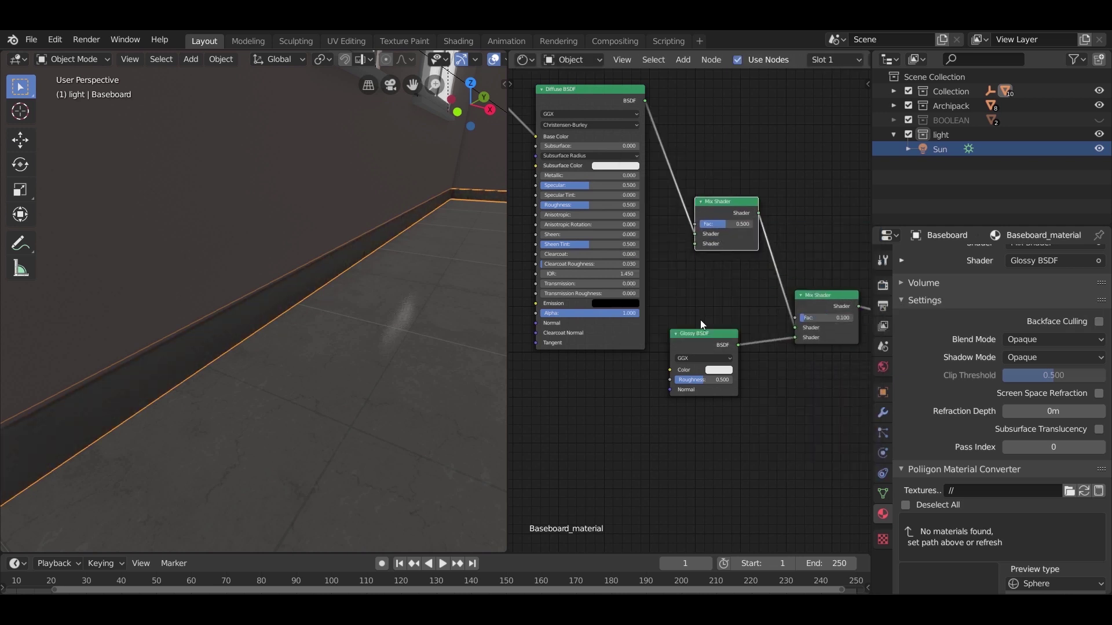
# Step: Move the Glossy BSDF, marble image and Diffuse BSDF nodes apart and paste the copied floor nodes below them
pyautogui.scroll(-1, 700, 320)
pyautogui.moveTo(714, 338); pyautogui.dragTo(754, 354)
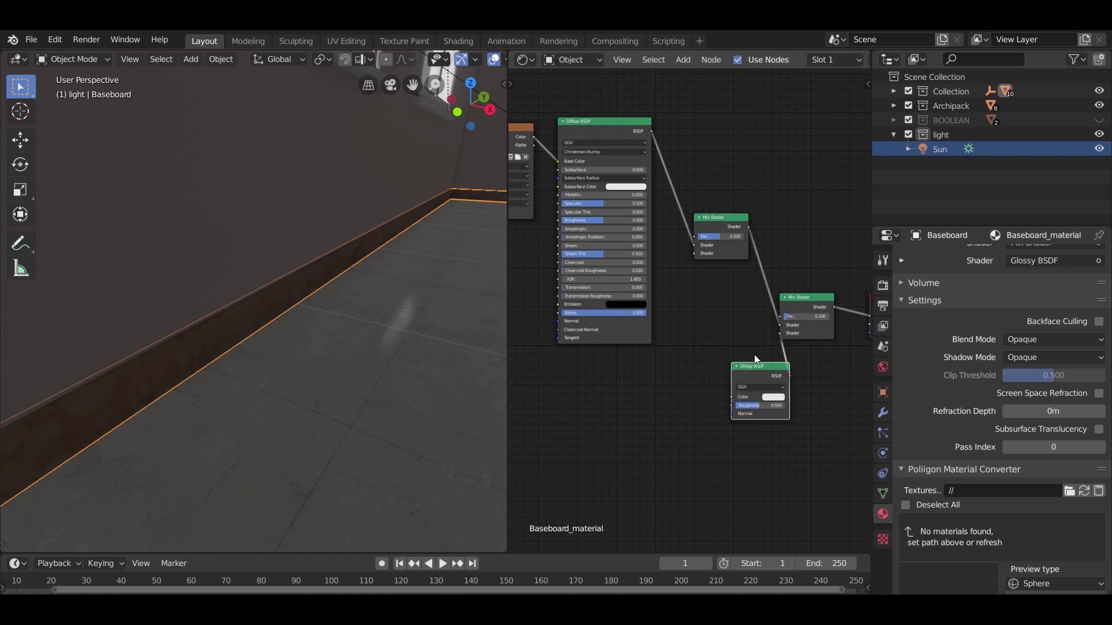
pyautogui.scroll(-1, 655, 355)
pyautogui.moveTo(654, 356); pyautogui.dragTo(741, 351, button='middle')
pyautogui.moveTo(714, 137); pyautogui.dragTo(609, 372)
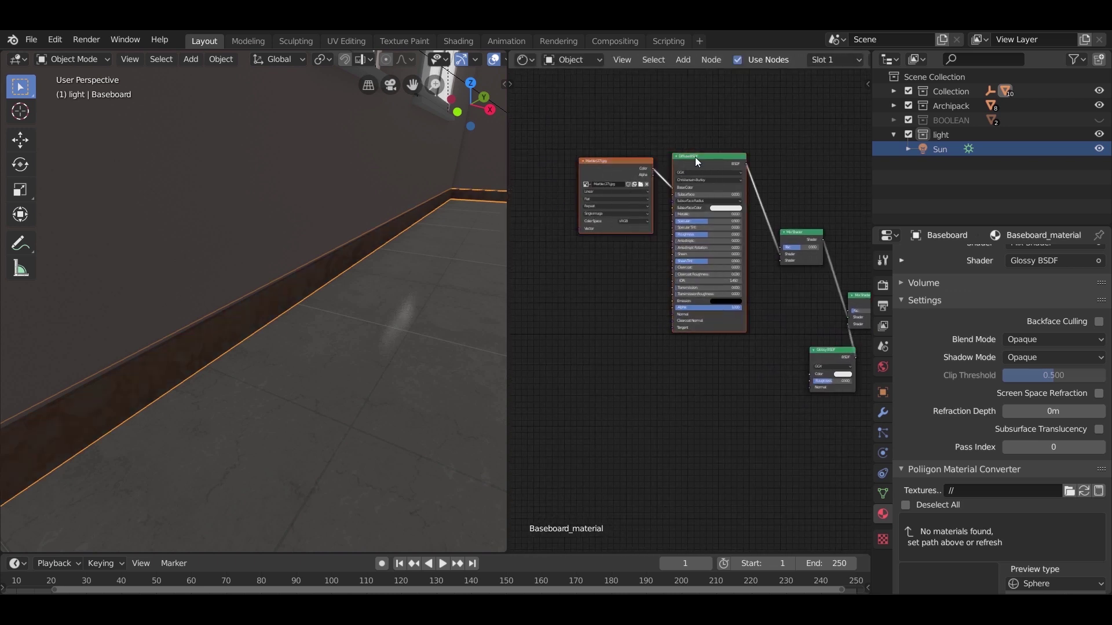
pyautogui.moveTo(697, 162); pyautogui.dragTo(641, 136)
pyautogui.moveTo(587, 394); pyautogui.dragTo(640, 372, button='middle')
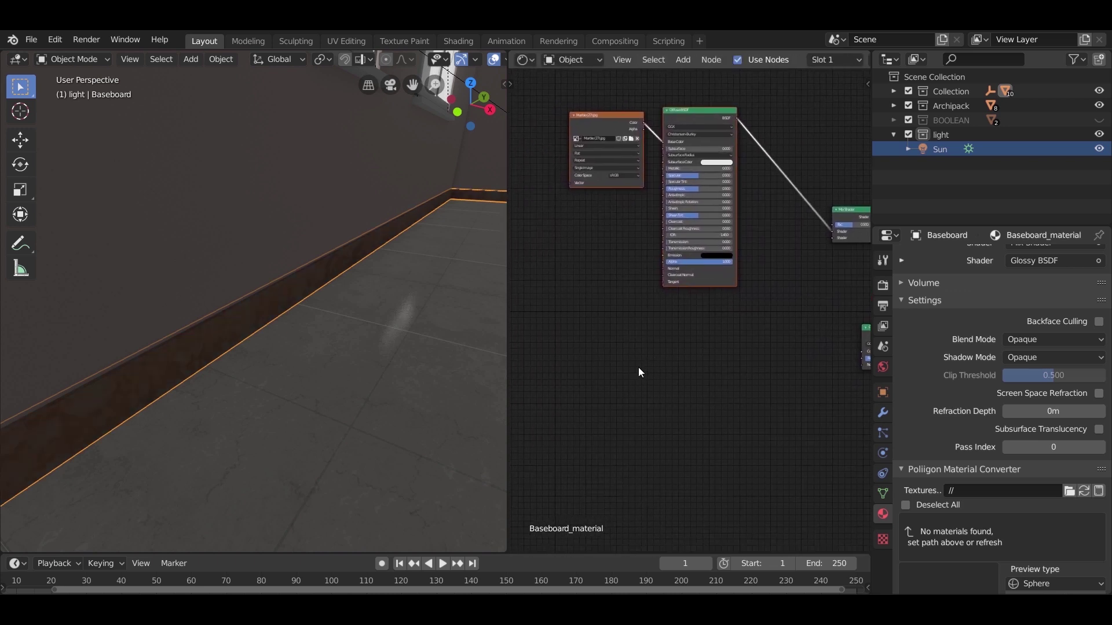
pyautogui.hotkey('ctrl', 'v')
pyautogui.moveTo(738, 269); pyautogui.dragTo(700, 317)
# Step: Set both the Brick Width and the Row Height of the pasted Brick Texture to 0.15
pyautogui.scroll(9, 634, 487)
pyautogui.moveTo(632, 495); pyautogui.dragTo(728, 342, button='middle')
pyautogui.scroll(5, 741, 317)
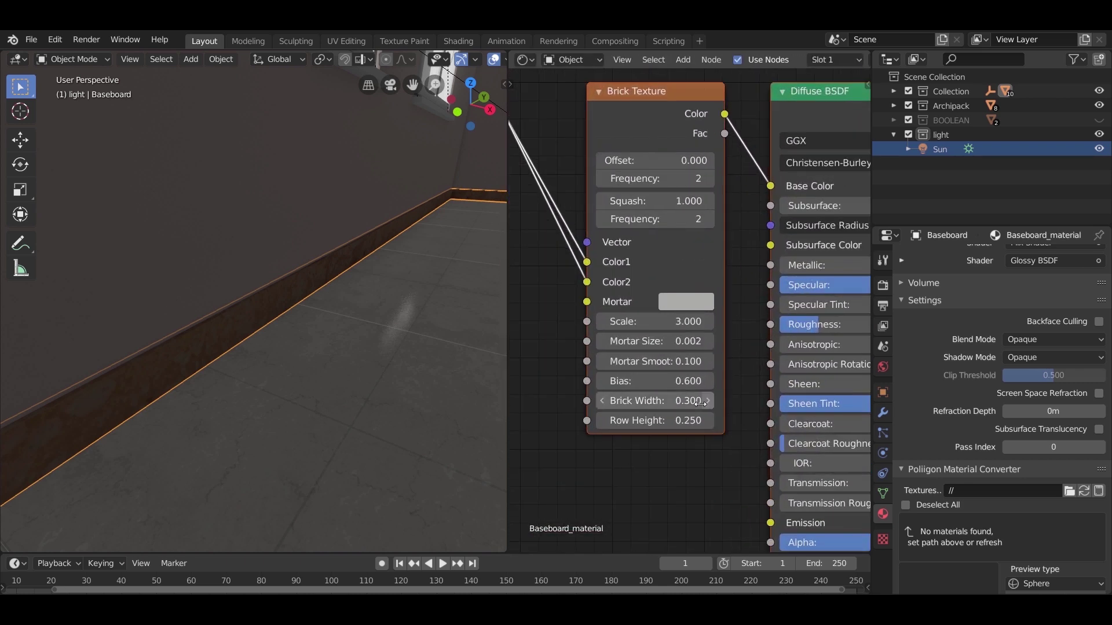
pyautogui.click(684, 401)
pyautogui.write('0.15')
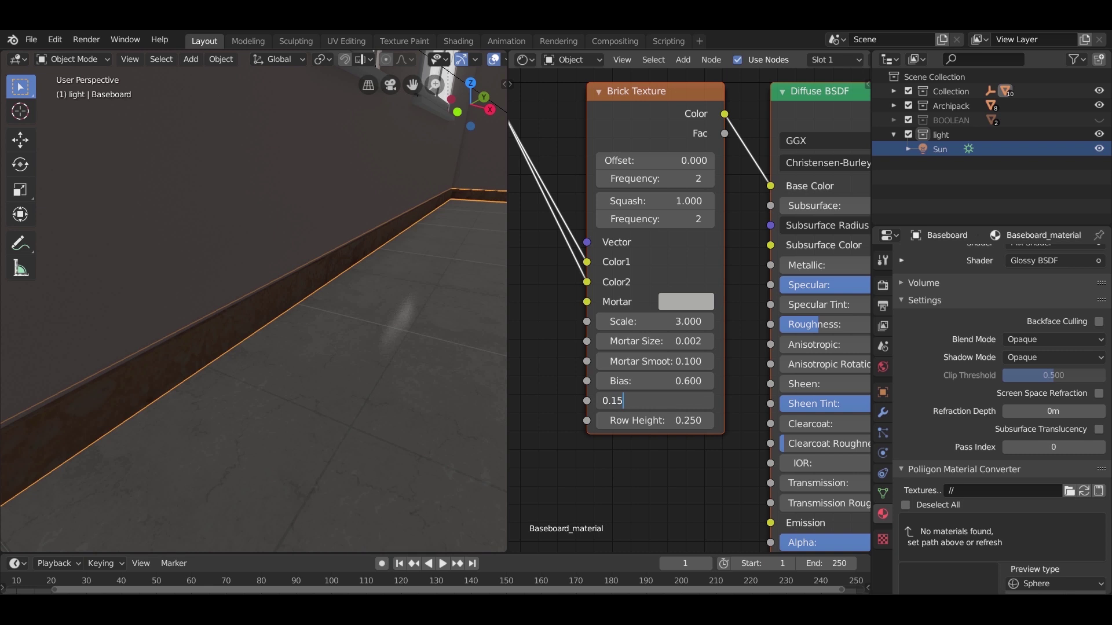
pyautogui.press('Tab')
pyautogui.write('0.15')
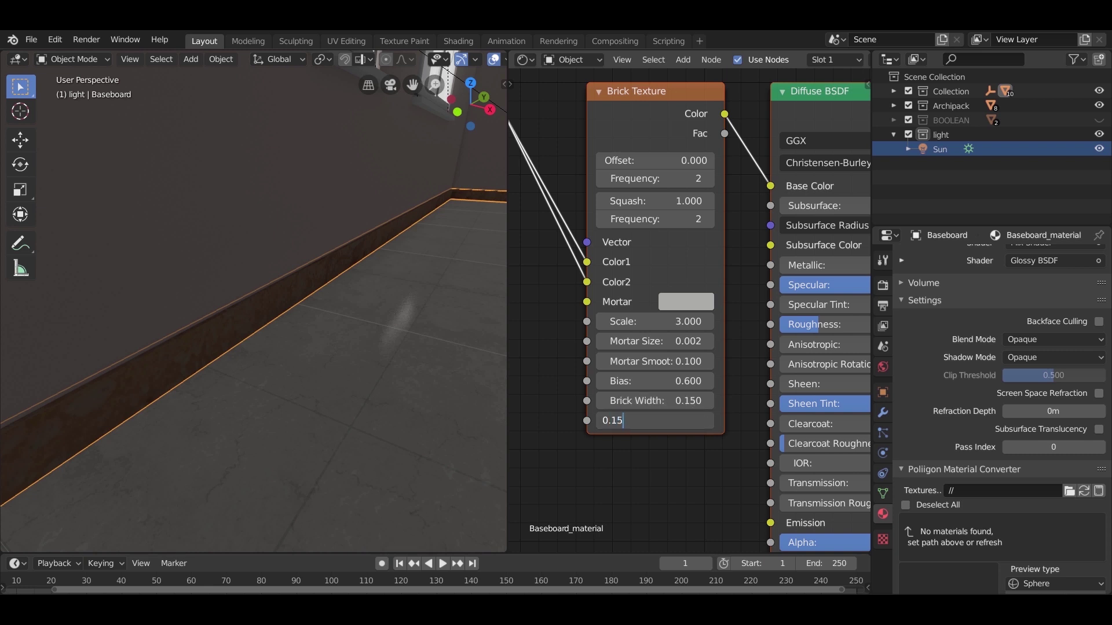
pyautogui.press('Return')
# Step: Connect the pasted Diffuse BSDF's output to the second Shader input of the inserted Mix Shader
pyautogui.scroll(-1, 678, 471)
pyautogui.scroll(-4, 677, 472)
pyautogui.moveTo(622, 479); pyautogui.dragTo(451, 534, button='middle')
pyautogui.moveTo(763, 231); pyautogui.dragTo(676, 360, button='middle')
pyautogui.moveTo(618, 371); pyautogui.dragTo(783, 215)
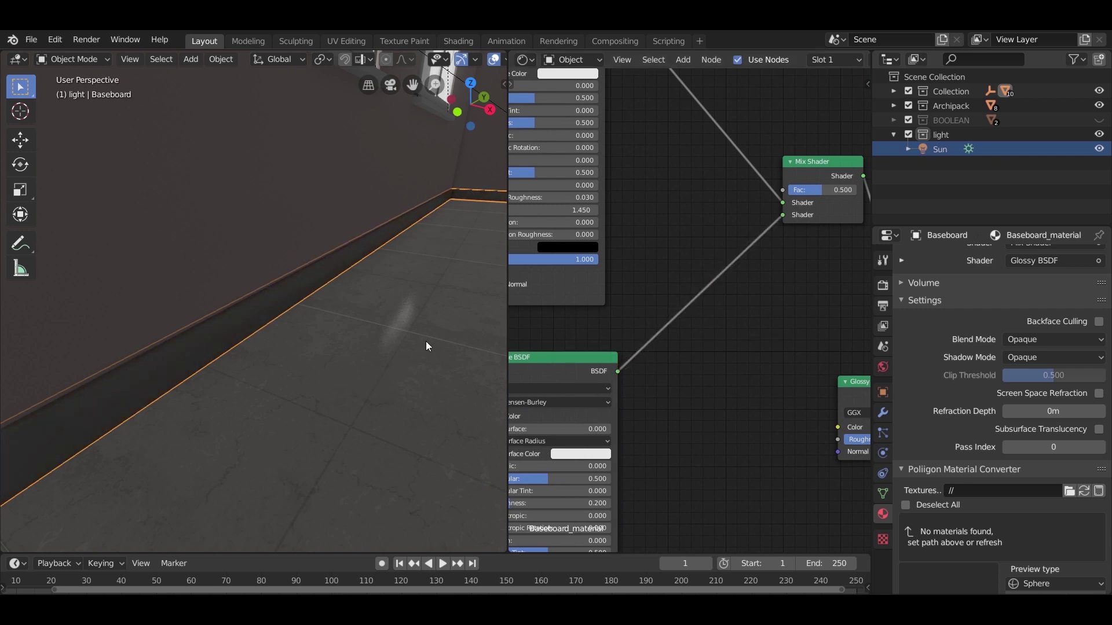
# Step: Inspect the baseboard's tile seam and set the Roughness of the marble image's Diffuse BSDF to 0.318
pyautogui.moveTo(425, 346); pyautogui.dragTo(306, 372, button='middle')
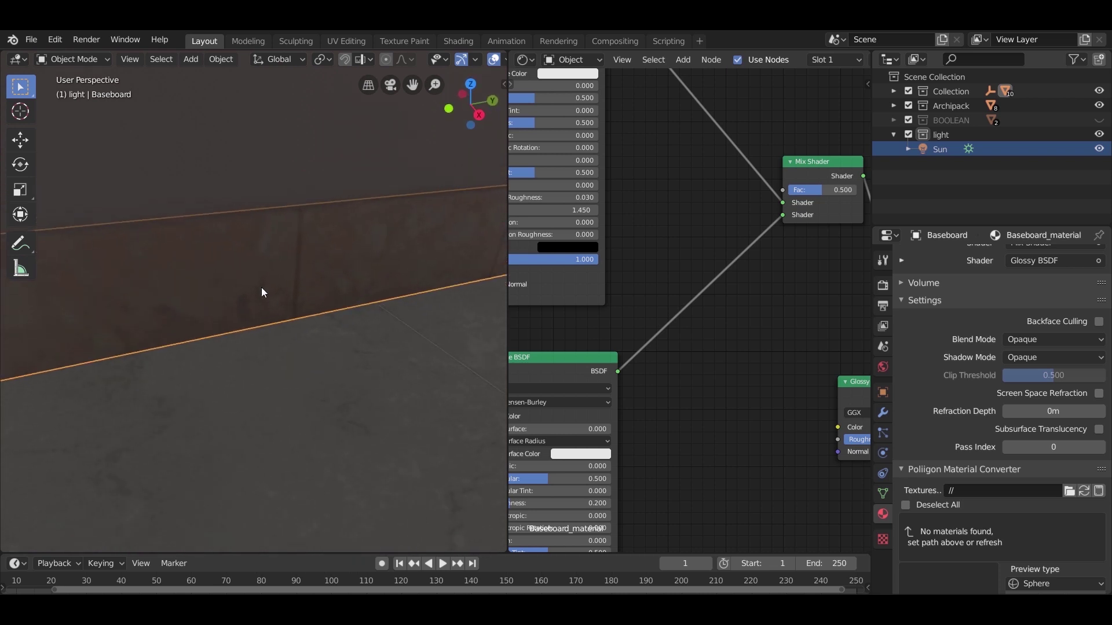
pyautogui.scroll(-6, 653, 314)
pyautogui.moveTo(695, 239); pyautogui.dragTo(813, 298, button='middle')
pyautogui.scroll(1, 727, 268)
pyautogui.scroll(1, 726, 268)
pyautogui.moveTo(707, 234)
pyautogui.mouseDown()
pyautogui.moveTo(678, 234)
pyautogui.moveTo(692, 234)
pyautogui.mouseUp()
pyautogui.moveTo(555, 256); pyautogui.dragTo(568, 238, button='middle')
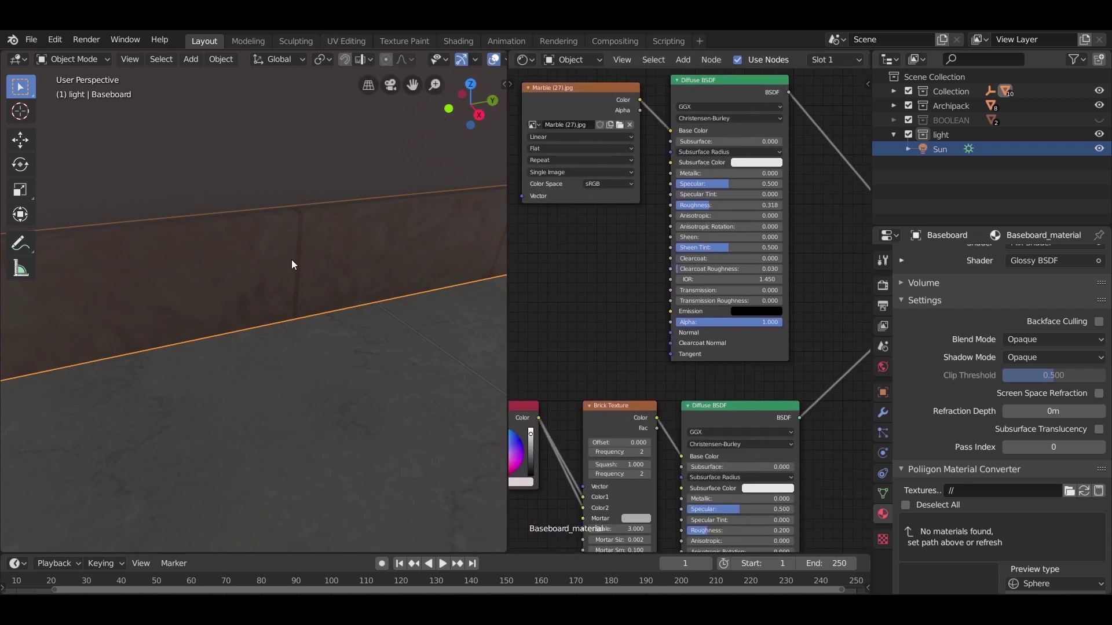
# Step: Select the ceiling, shift its Material Output node toward the Mix Shader and open the Diffuse BSDF's Base Color
pyautogui.moveTo(290, 259); pyautogui.dragTo(222, 467, button='middle')
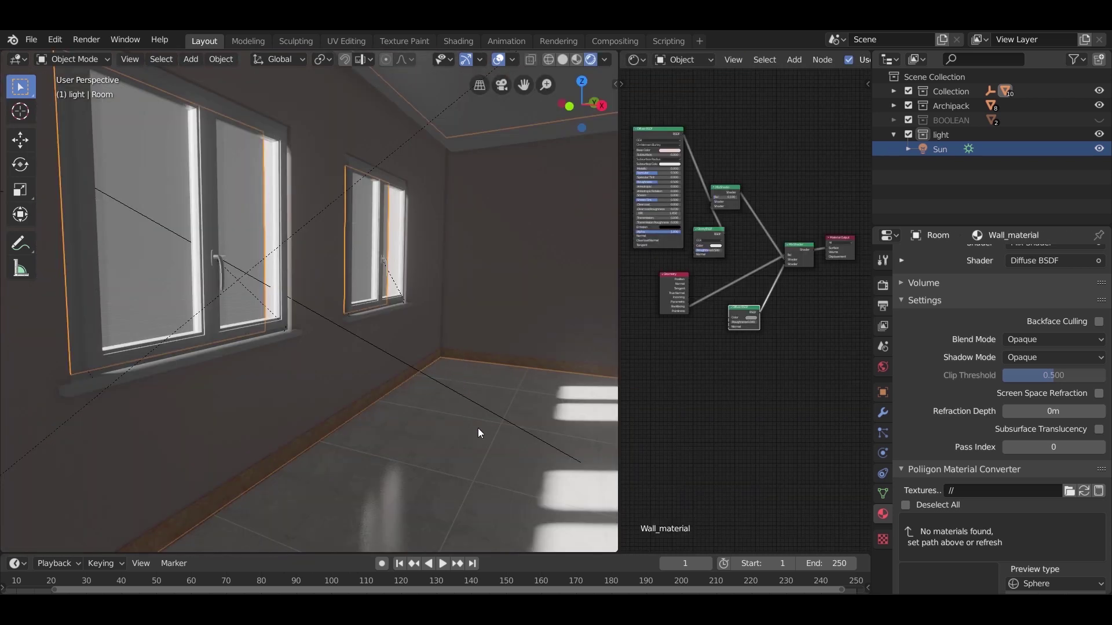
pyautogui.moveTo(479, 428); pyautogui.dragTo(292, 245, button='middle')
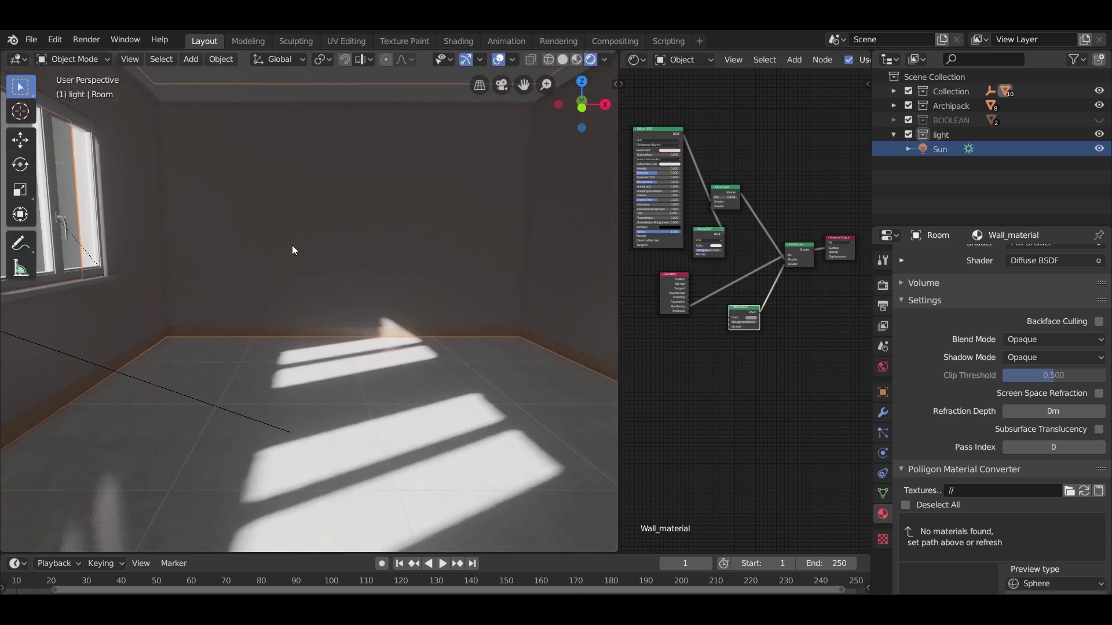
pyautogui.moveTo(728, 170); pyautogui.dragTo(790, 246, button='middle')
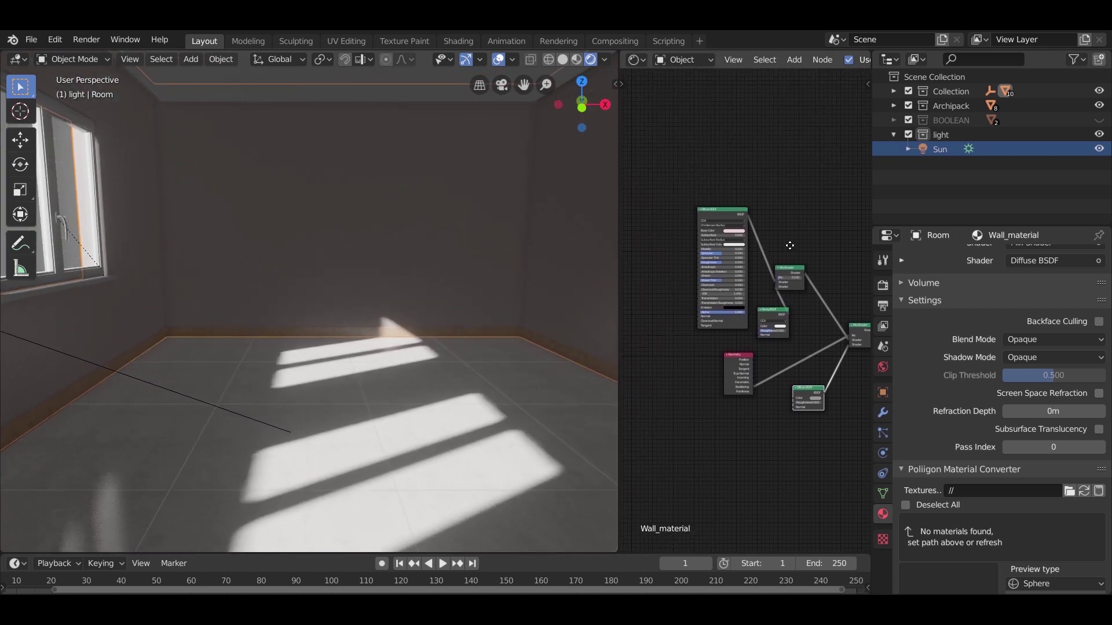
pyautogui.moveTo(459, 298); pyautogui.dragTo(421, 290, button='middle')
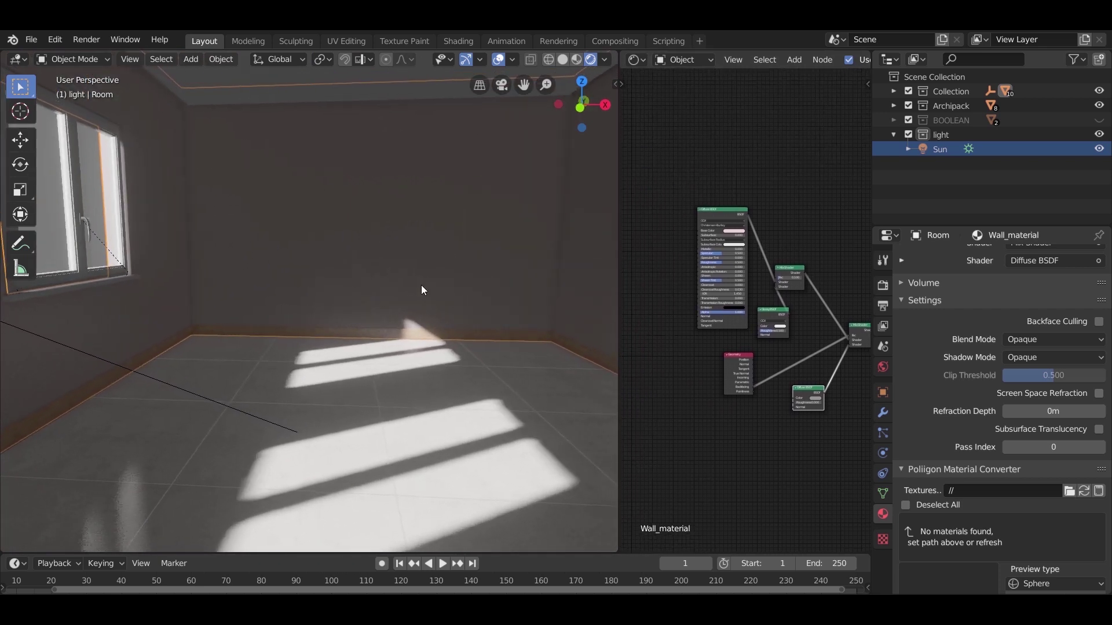
pyautogui.click(336, 82)
pyautogui.scroll(4, 753, 371)
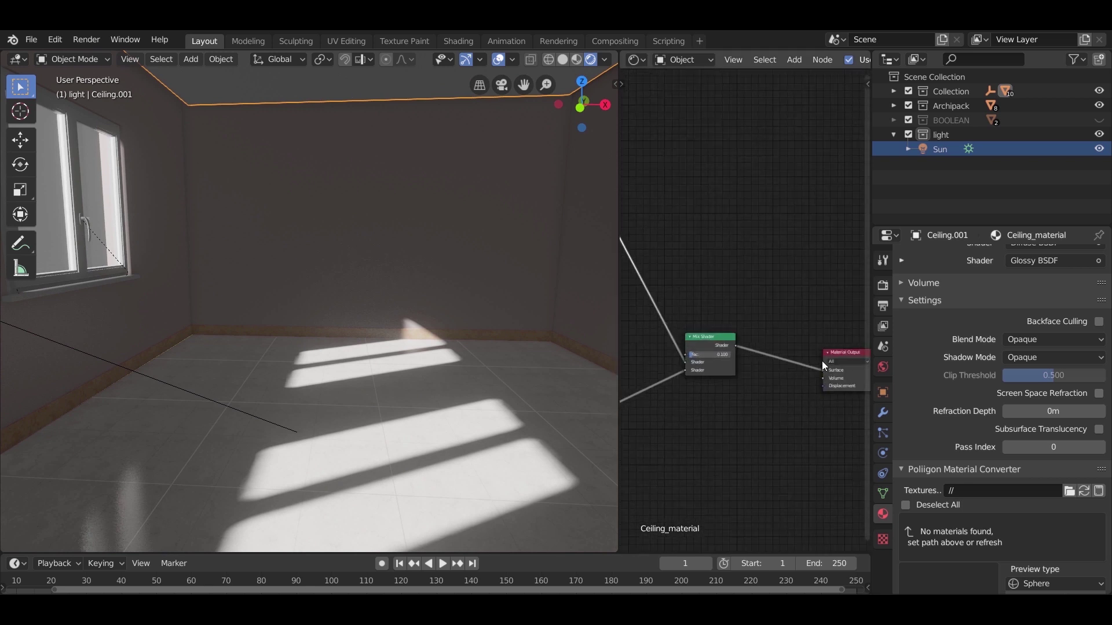
pyautogui.moveTo(836, 353); pyautogui.dragTo(777, 330)
pyautogui.moveTo(683, 260); pyautogui.dragTo(805, 220, button='middle')
pyautogui.scroll(4, 758, 405)
pyautogui.moveTo(743, 271); pyautogui.dragTo(780, 339, button='middle')
pyautogui.click(743, 199)
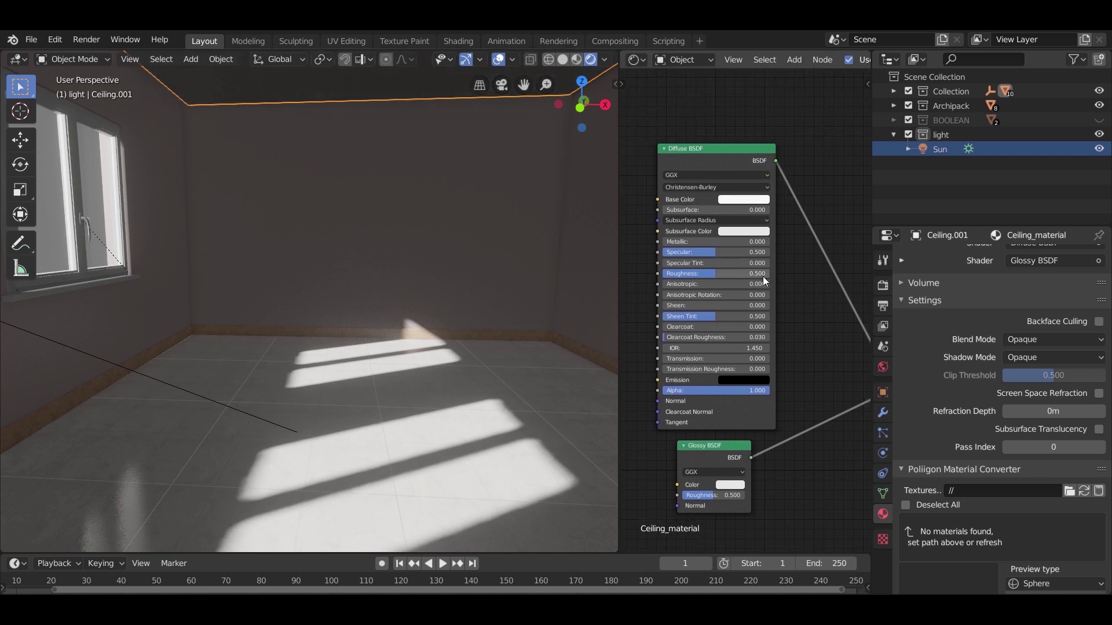
# Step: Select the room walls and add four evenly spaced vertical loop cuts to the far wall in Edit Mode
pyautogui.scroll(-5, 364, 262)
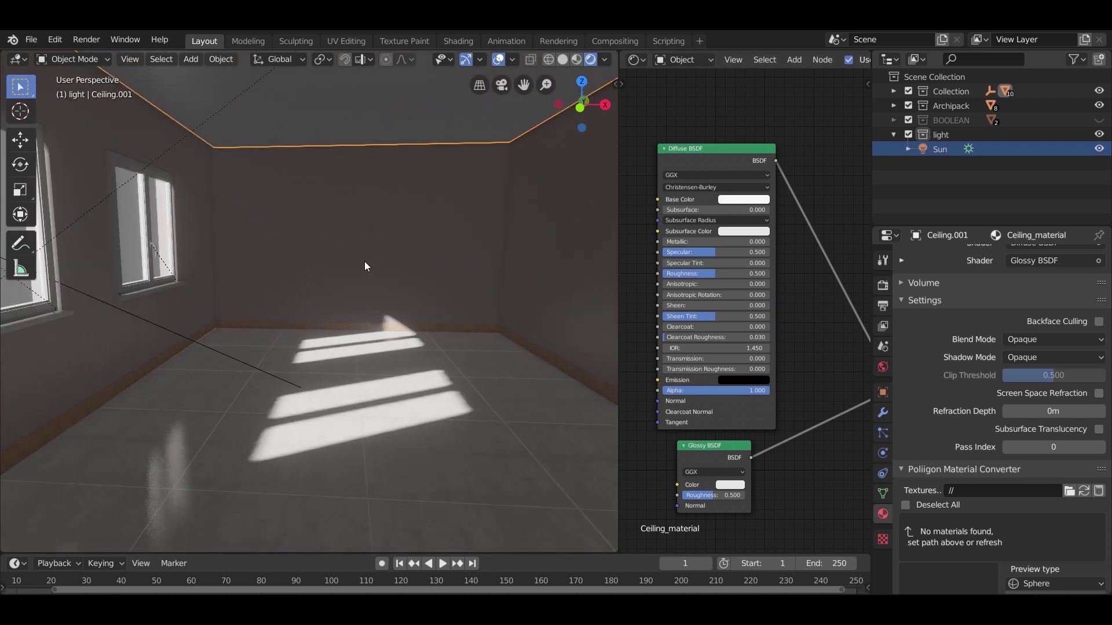
pyautogui.click(374, 232)
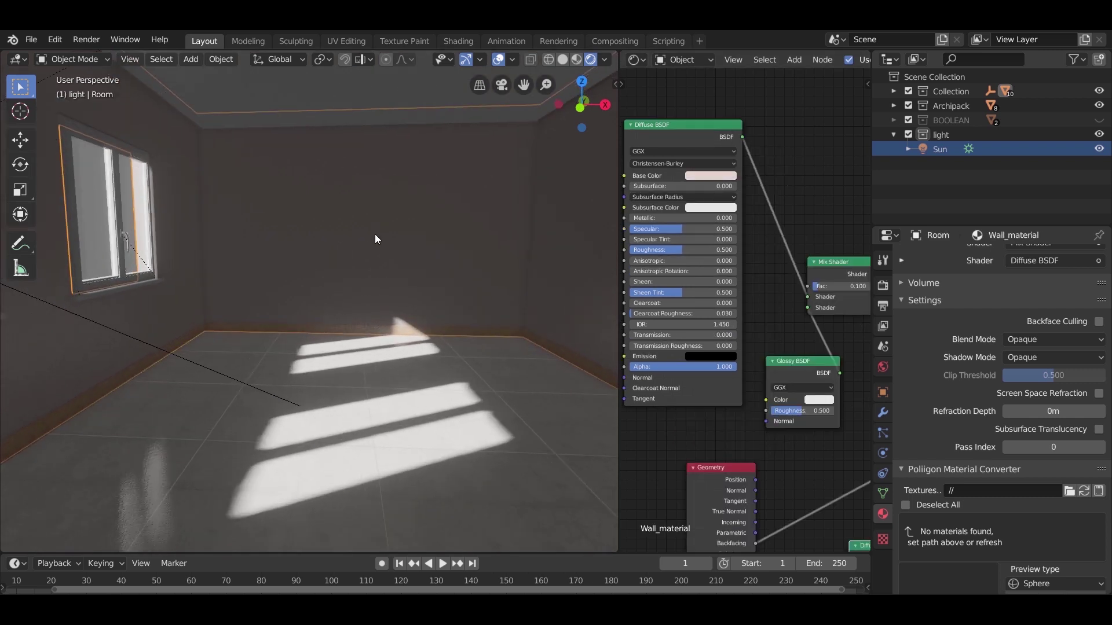
pyautogui.press('Tab')
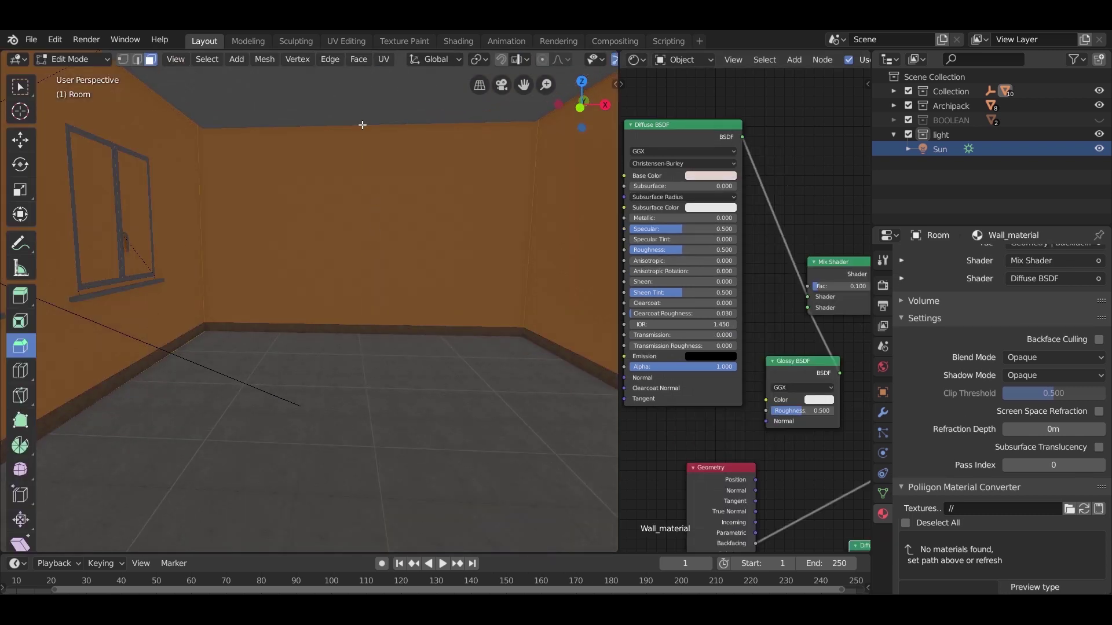
pyautogui.hotkey('ctrl', 'r')
pyautogui.scroll(3, 363, 125)
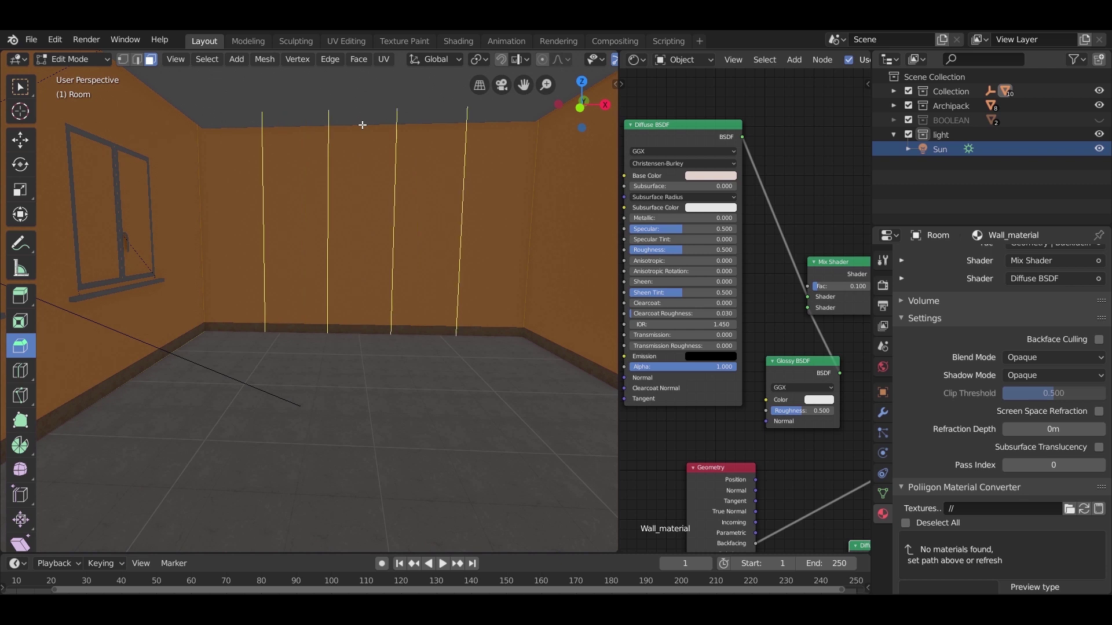
pyautogui.click(362, 124)
pyautogui.rightClick(363, 124)
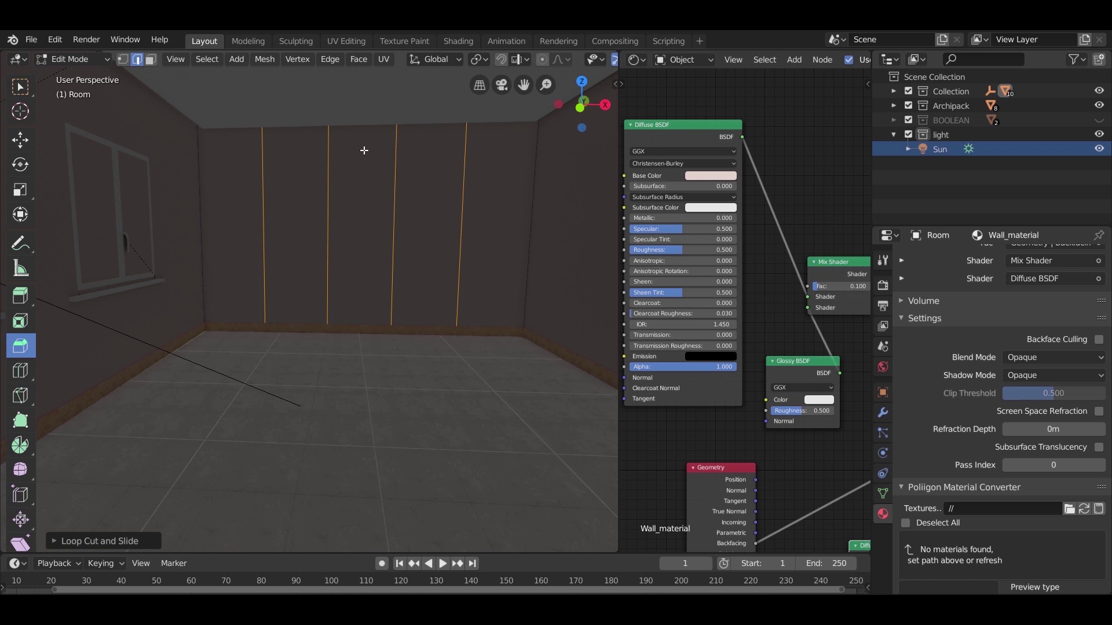
# Step: Add four more evenly spaced vertical loop cuts within the middle panel of the far wall
pyautogui.hotkey('ctrl', 'r')
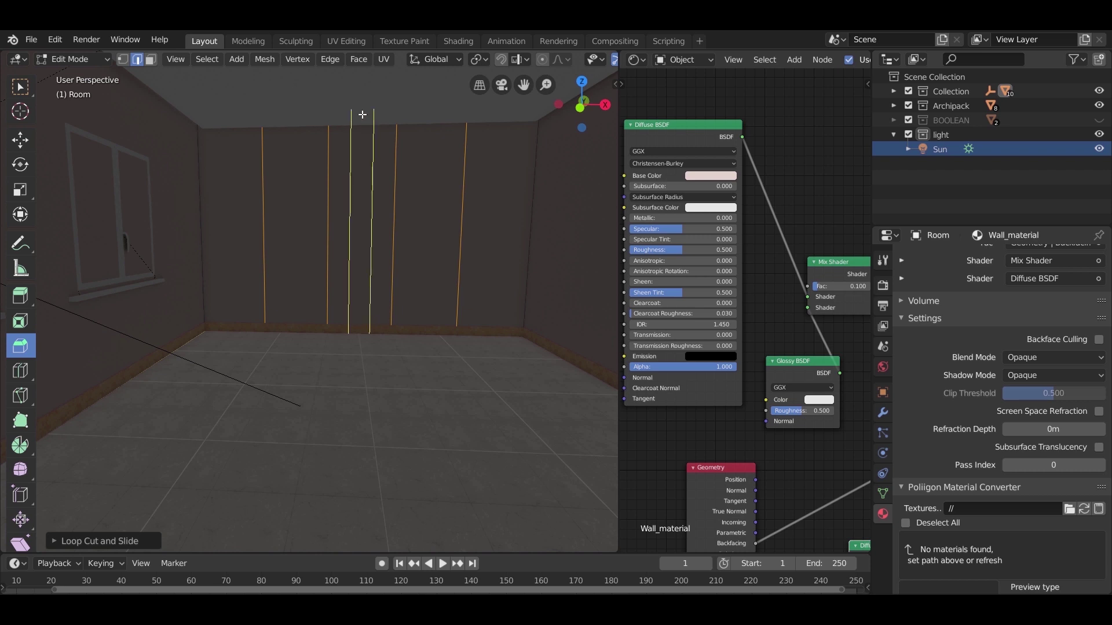
pyautogui.scroll(3, 363, 114)
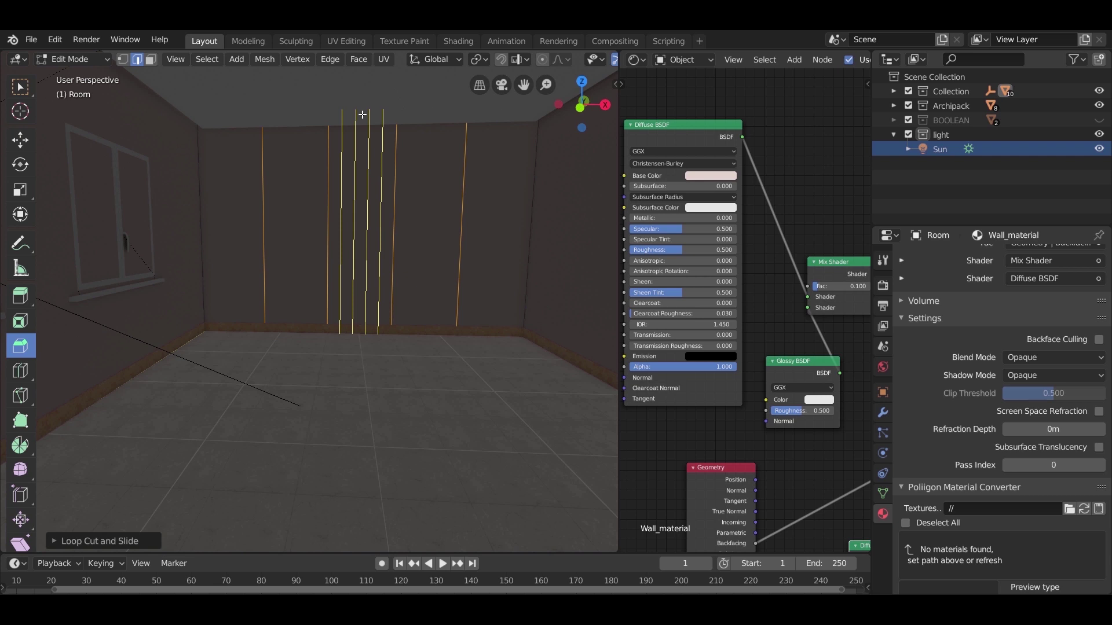
pyautogui.click(362, 115)
pyautogui.rightClick(382, 216)
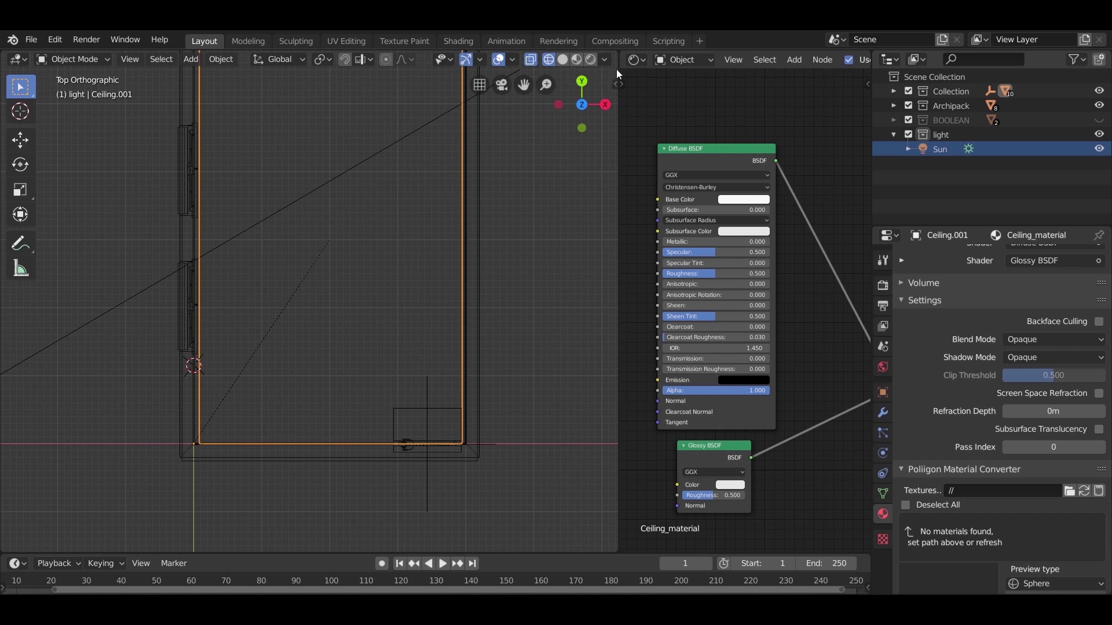
# Step: Add four evenly spaced lengthwise loop cuts to the ceiling, working from the top wireframe view
pyautogui.scroll(4, 318, 456)
pyautogui.keyDown('shift'); pyautogui.moveTo(332, 429); pyautogui.dragTo(378, 362, button='middle'); pyautogui.keyUp('shift')
pyautogui.scroll(-7, 343, 350)
pyautogui.scroll(6, 353, 221)
pyautogui.keyDown('shift'); pyautogui.moveTo(372, 247); pyautogui.dragTo(292, 413, button='middle'); pyautogui.keyUp('shift')
pyautogui.scroll(2, 318, 317)
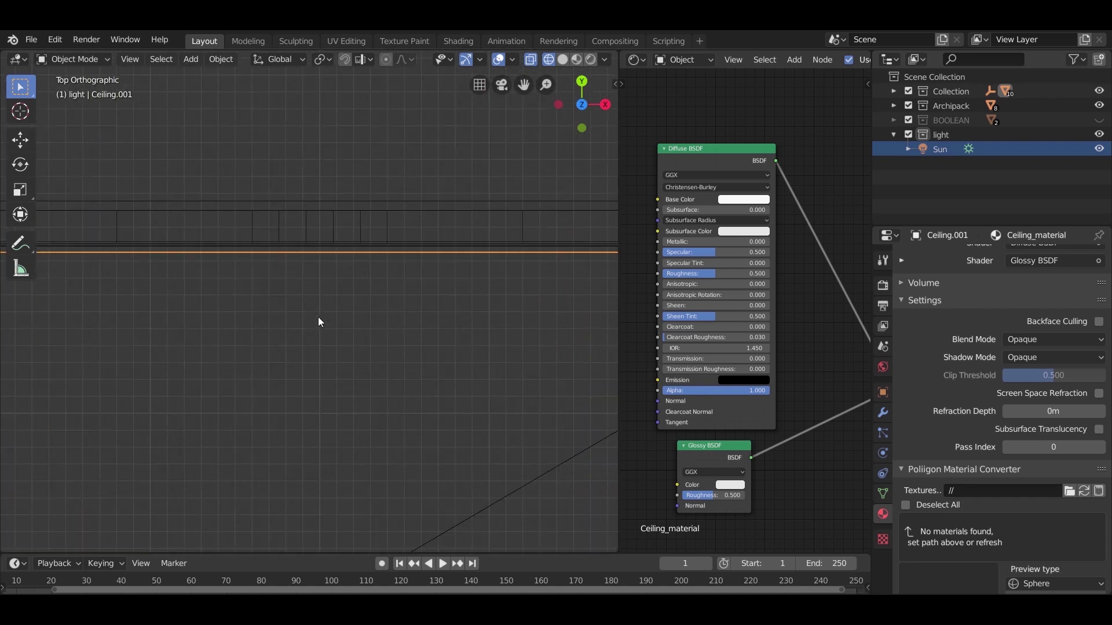
pyautogui.scroll(-1, 318, 318)
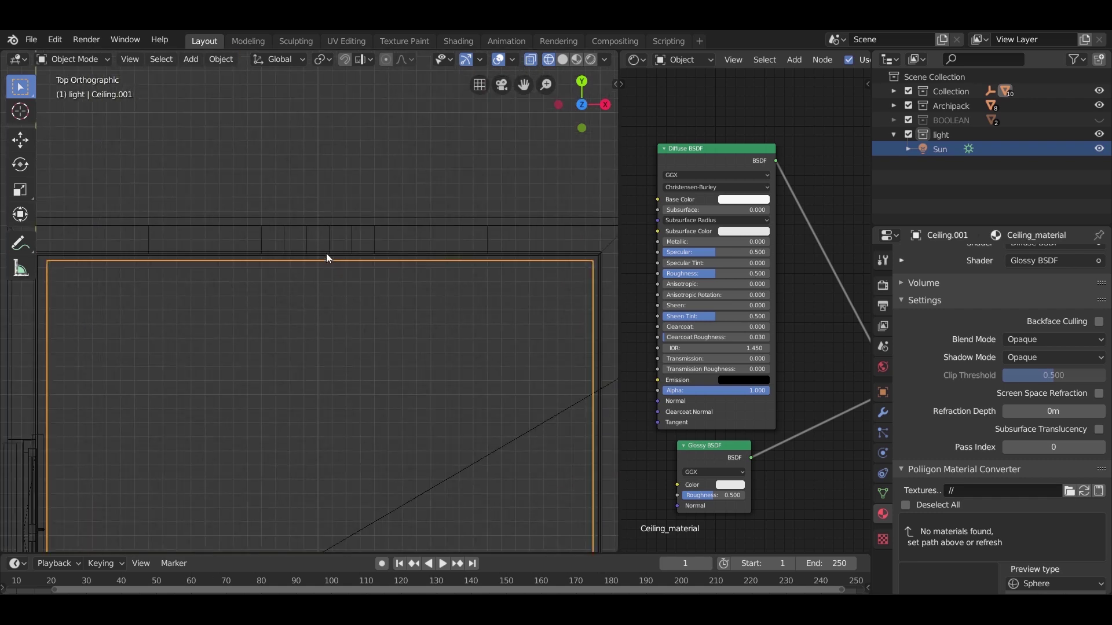
pyautogui.scroll(4, 311, 260)
pyautogui.scroll(-5, 316, 264)
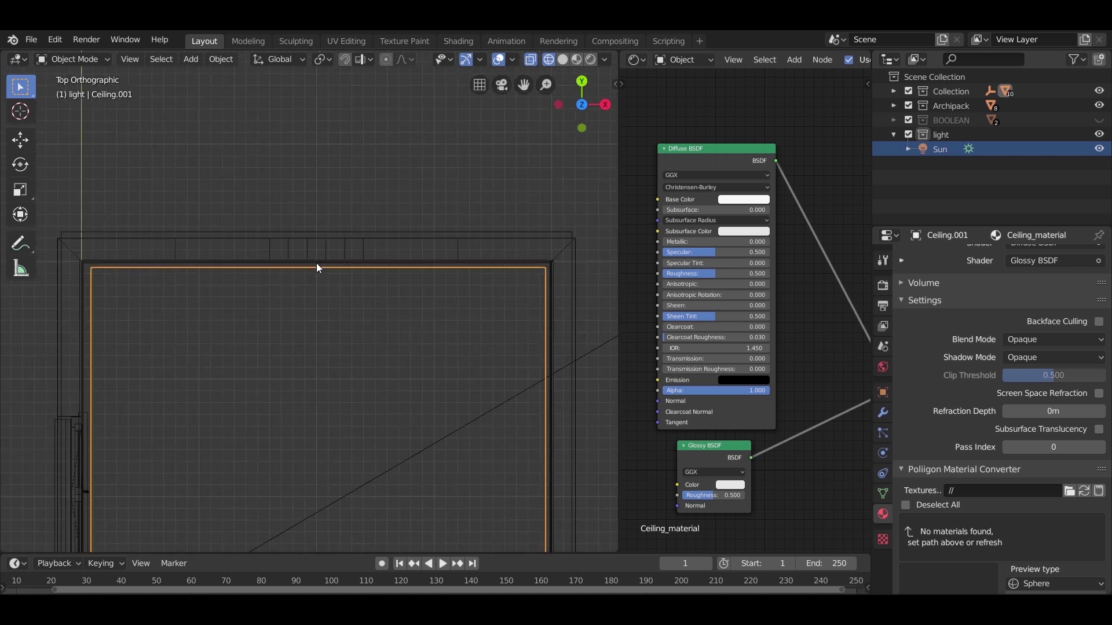
pyautogui.press('Tab')
pyautogui.hotkey('ctrl', 'r')
pyautogui.scroll(2, 320, 269)
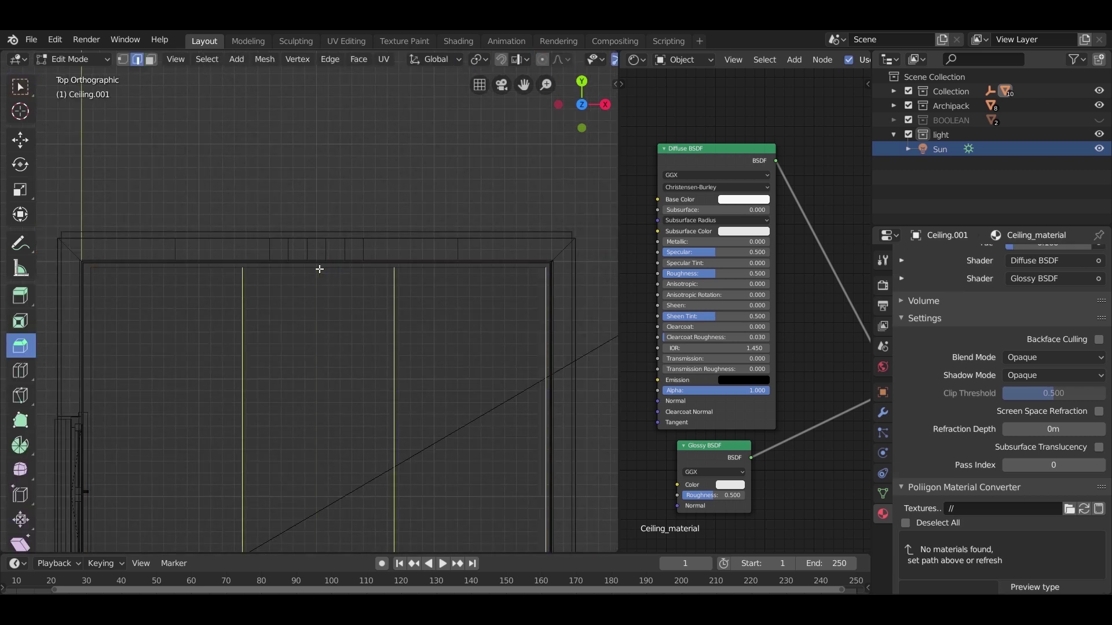
pyautogui.scroll(2, 320, 270)
pyautogui.scroll(-1, 319, 270)
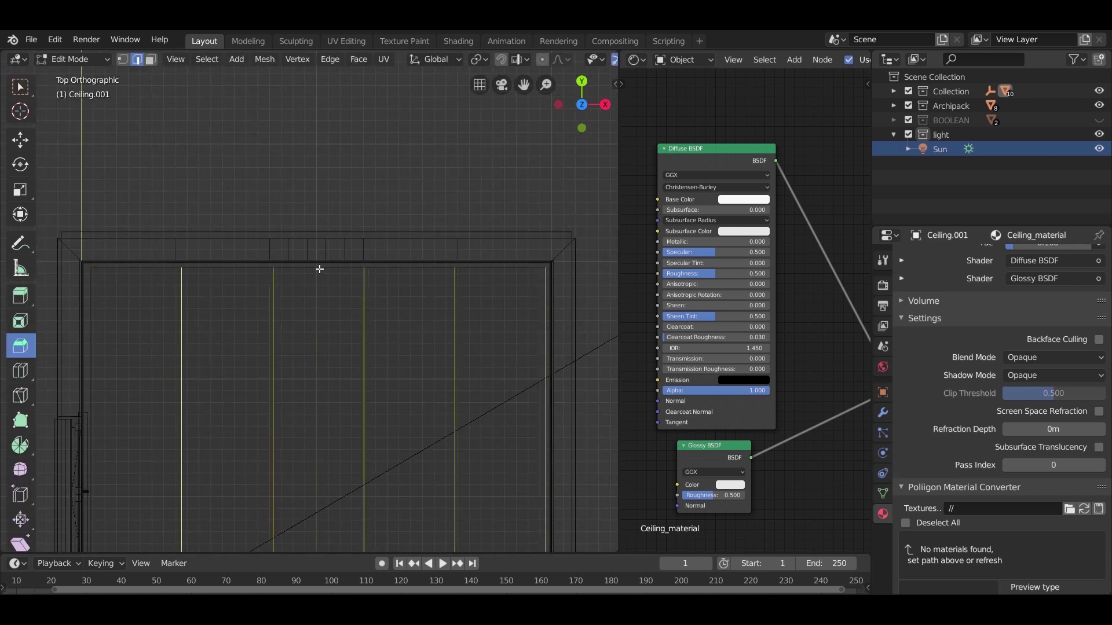
pyautogui.click(320, 269)
pyautogui.rightClick(320, 270)
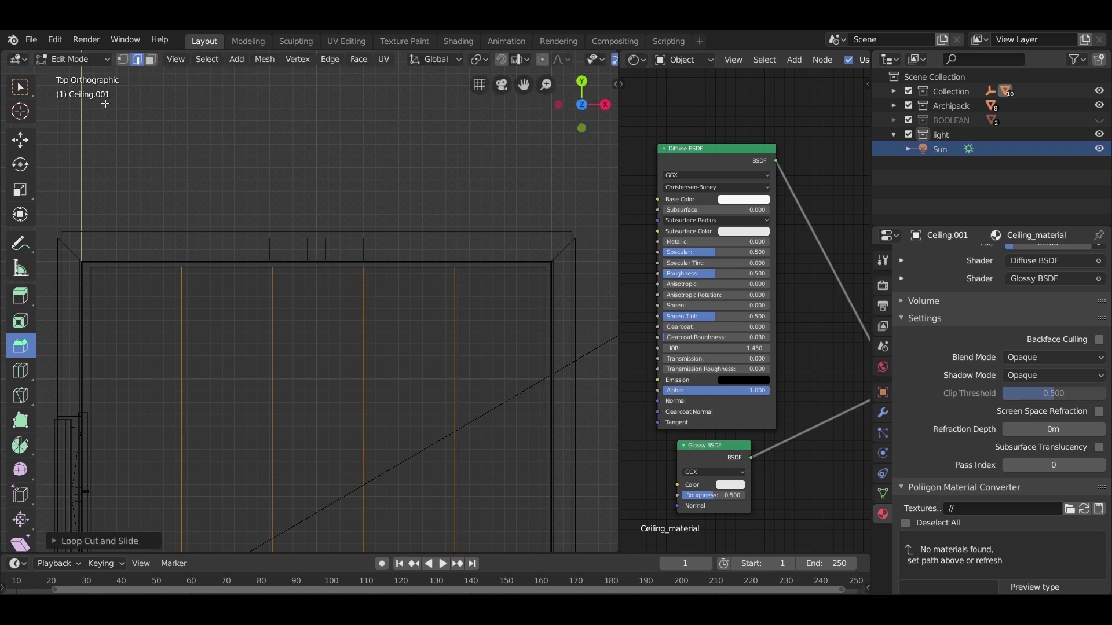
# Step: Select the ceiling's second loop-cut edge from the window side and align it along X with the matching wall cut
pyautogui.click(20, 87)
pyautogui.scroll(2, 287, 308)
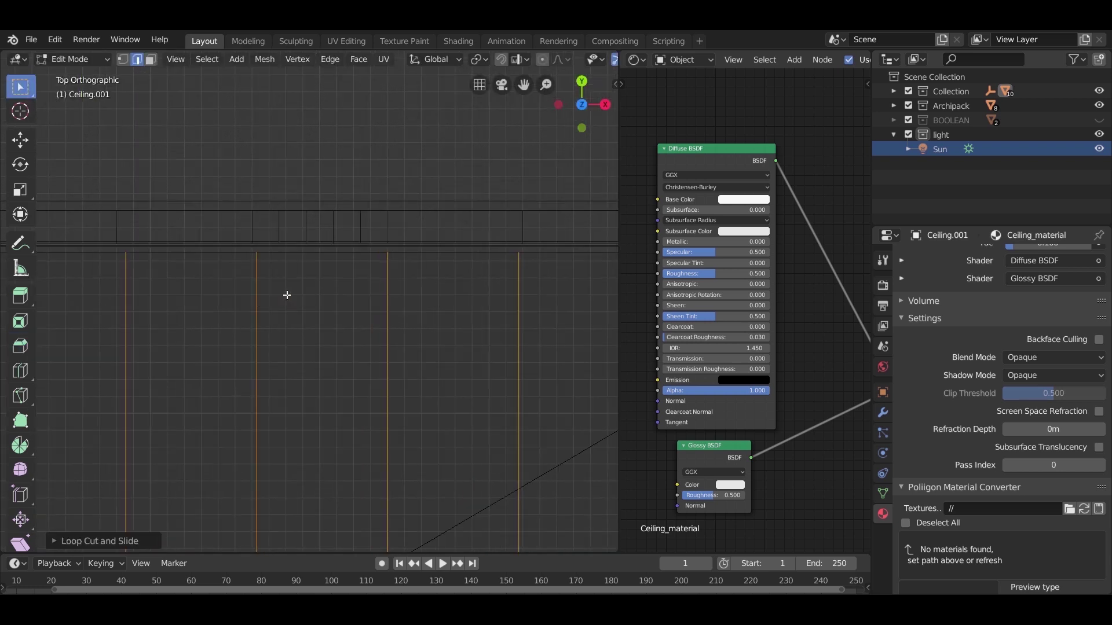
pyautogui.click(242, 327)
pyautogui.scroll(2, 251, 287)
pyautogui.press('g')
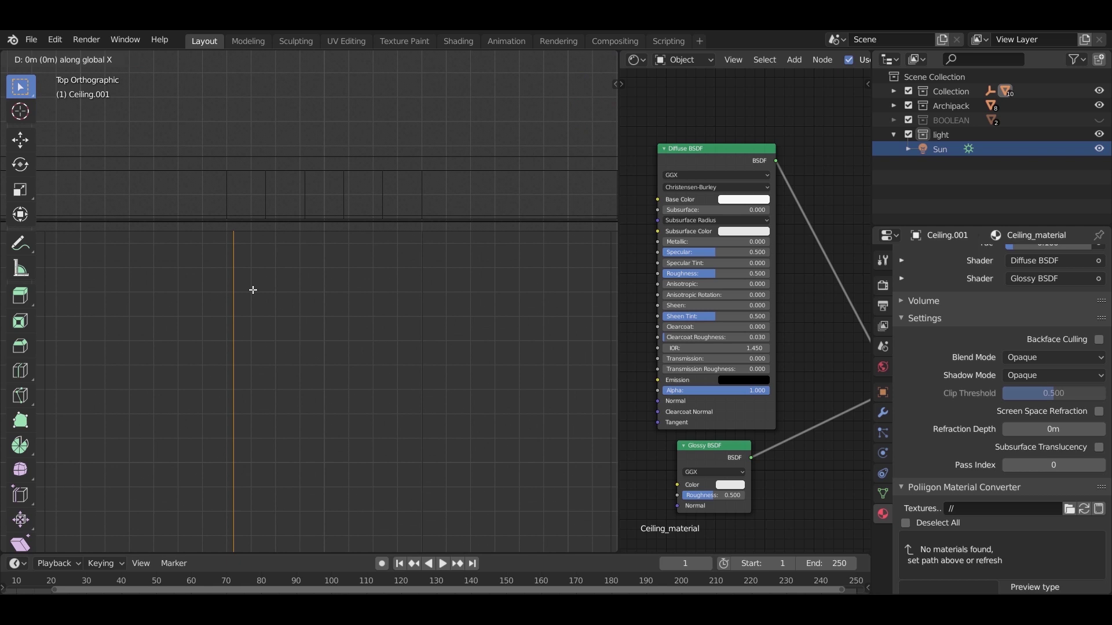
pyautogui.click(248, 290)
# Step: Move the ceiling's loop-cut edge nearest the window wall about -0.051 m along X to line up with the wall cut
pyautogui.scroll(-1, 290, 287)
pyautogui.click(110, 307)
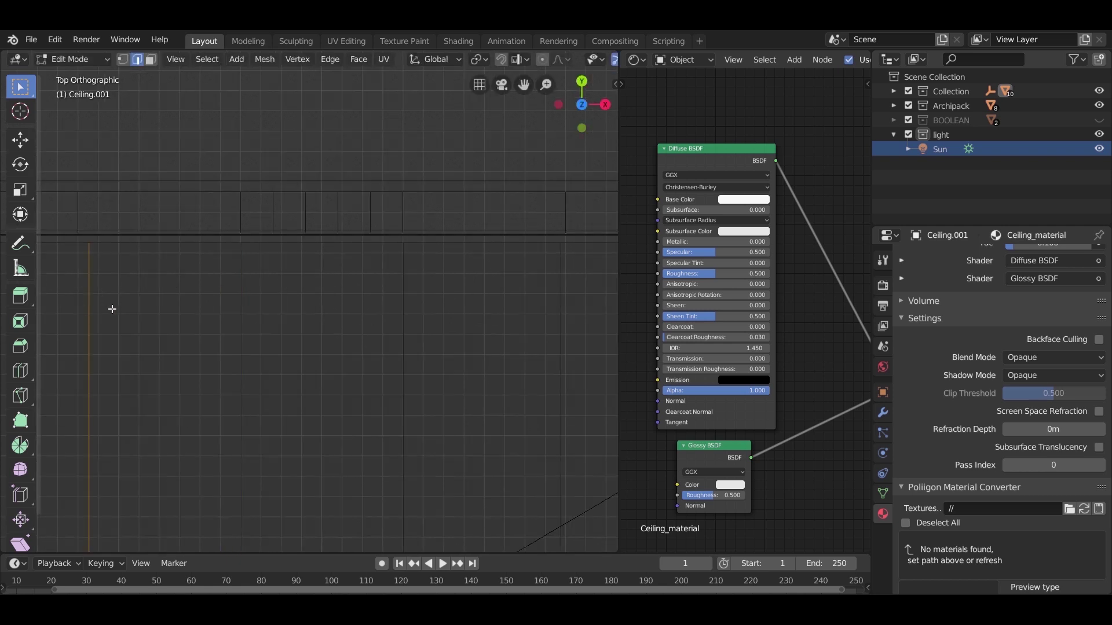
pyautogui.keyDown('shift'); pyautogui.moveTo(116, 307); pyautogui.dragTo(293, 302, button='middle'); pyautogui.keyUp('shift')
pyautogui.press('g')
pyautogui.press('x')
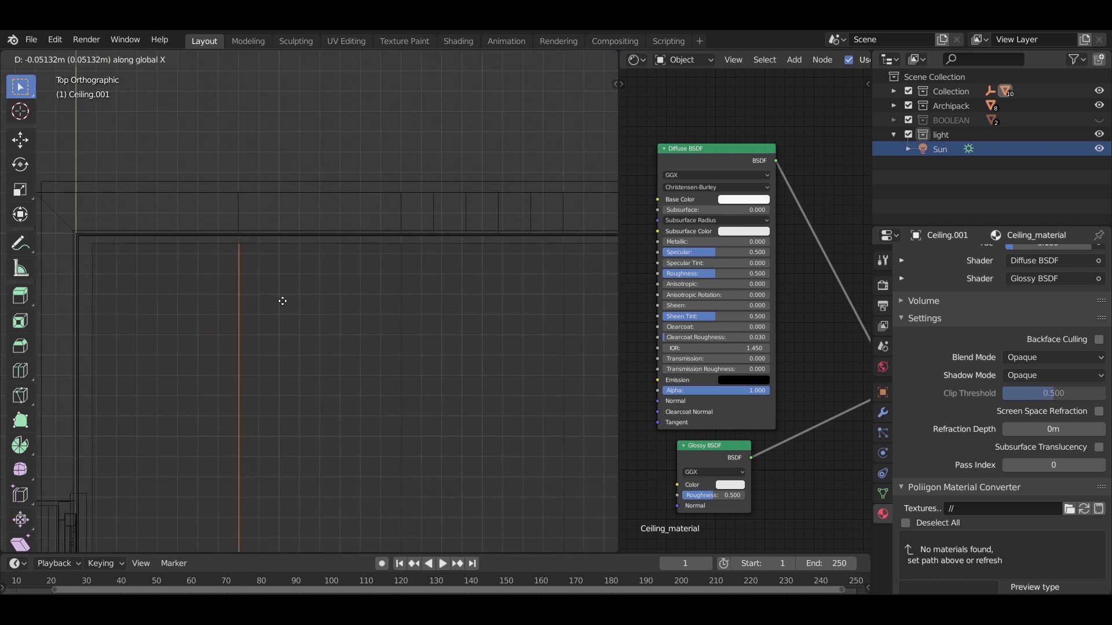
pyautogui.click(282, 301)
# Step: Move the ceiling's loop-cut edge farthest from the windows along X into line with the far wall's outermost cut
pyautogui.keyDown('shift'); pyautogui.moveTo(466, 339); pyautogui.dragTo(256, 333, button='middle'); pyautogui.keyUp('shift')
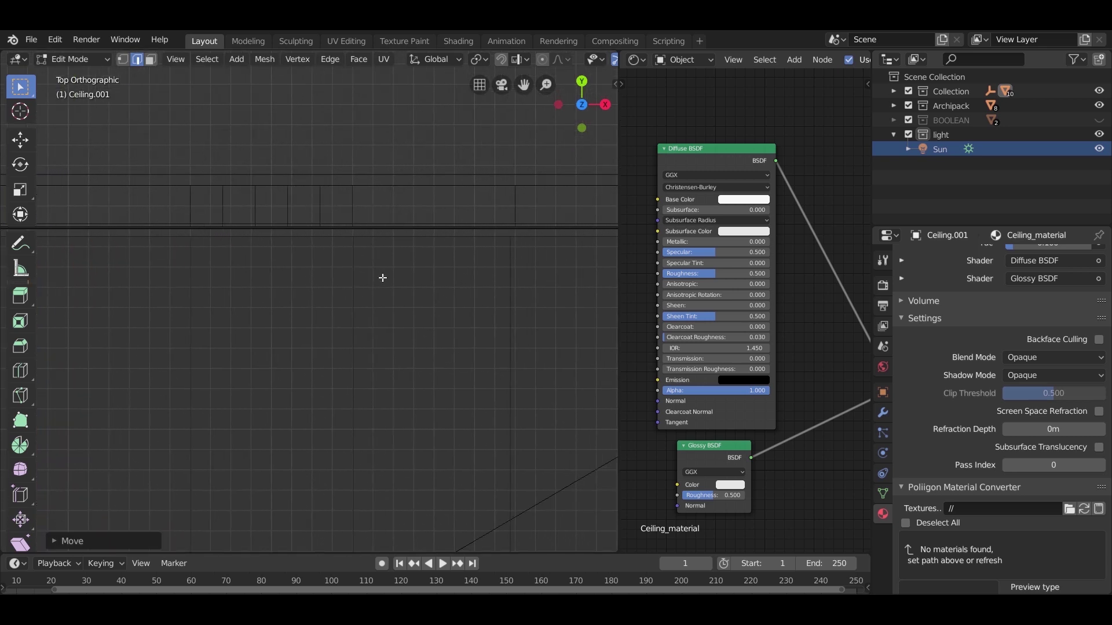
pyautogui.click(352, 304)
pyautogui.click(491, 288)
pyautogui.press('g')
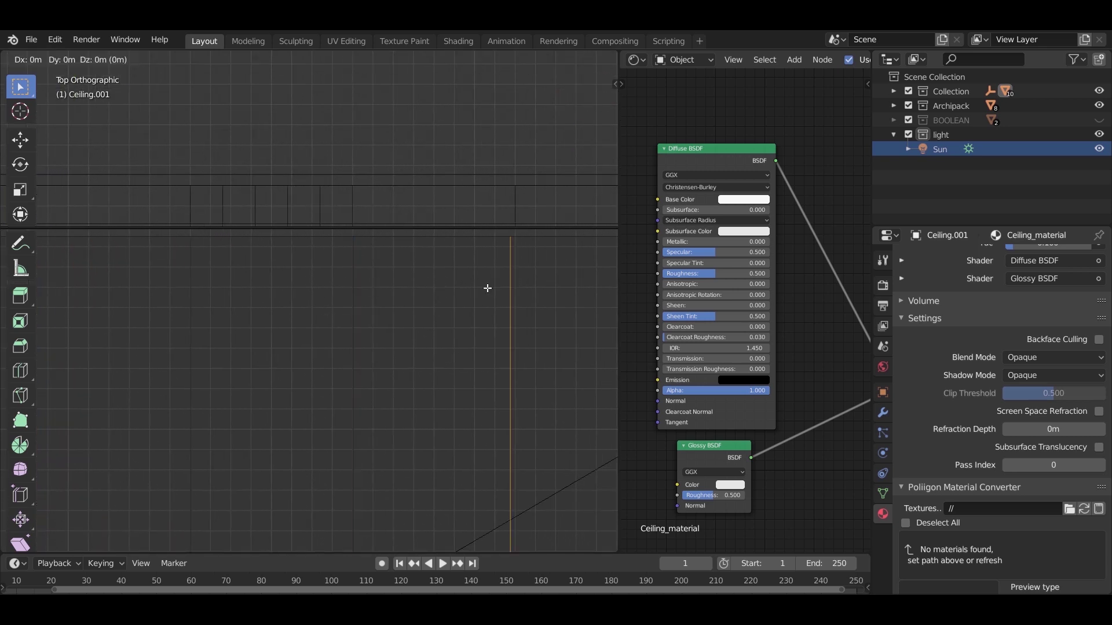
pyautogui.press('x')
pyautogui.click(452, 248)
pyautogui.scroll(-1, 465, 274)
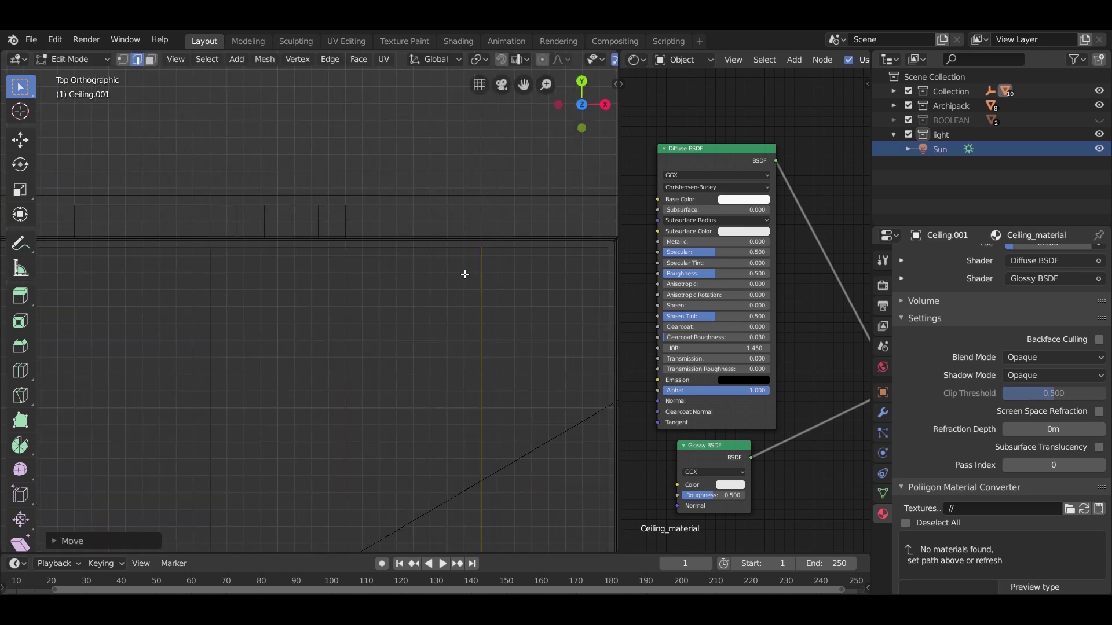
# Step: Add four evenly spaced loop cuts in the ceiling's middle strip and return to Object Mode
pyautogui.keyDown('shift'); pyautogui.moveTo(267, 296); pyautogui.dragTo(315, 300, button='middle'); pyautogui.keyUp('shift')
pyautogui.hotkey('ctrl', 'r')
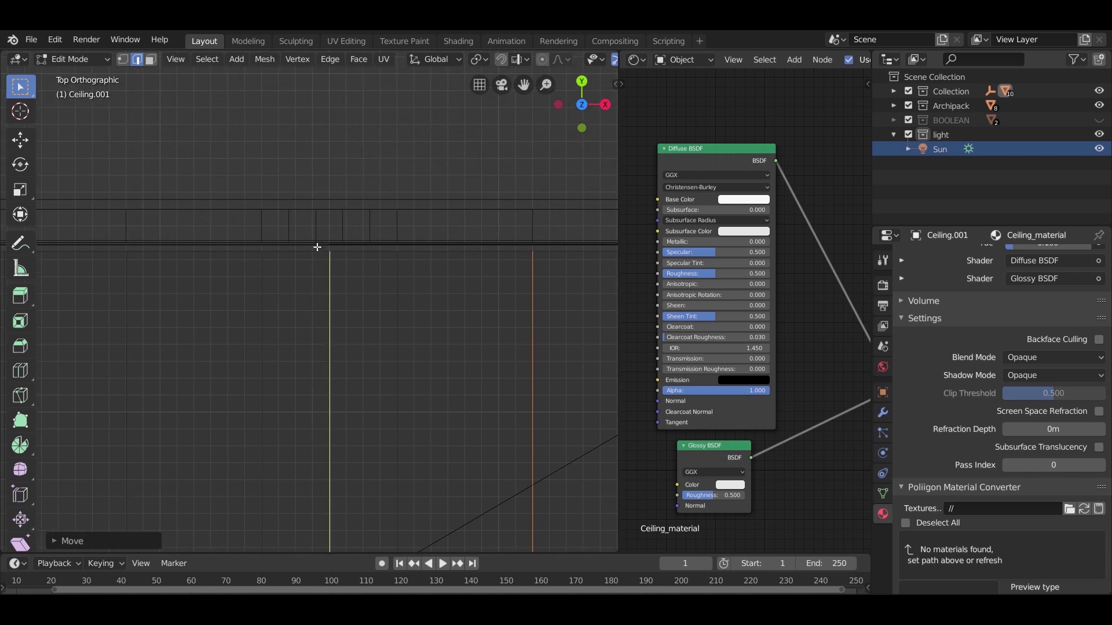
pyautogui.scroll(2, 317, 247)
pyautogui.scroll(1, 318, 247)
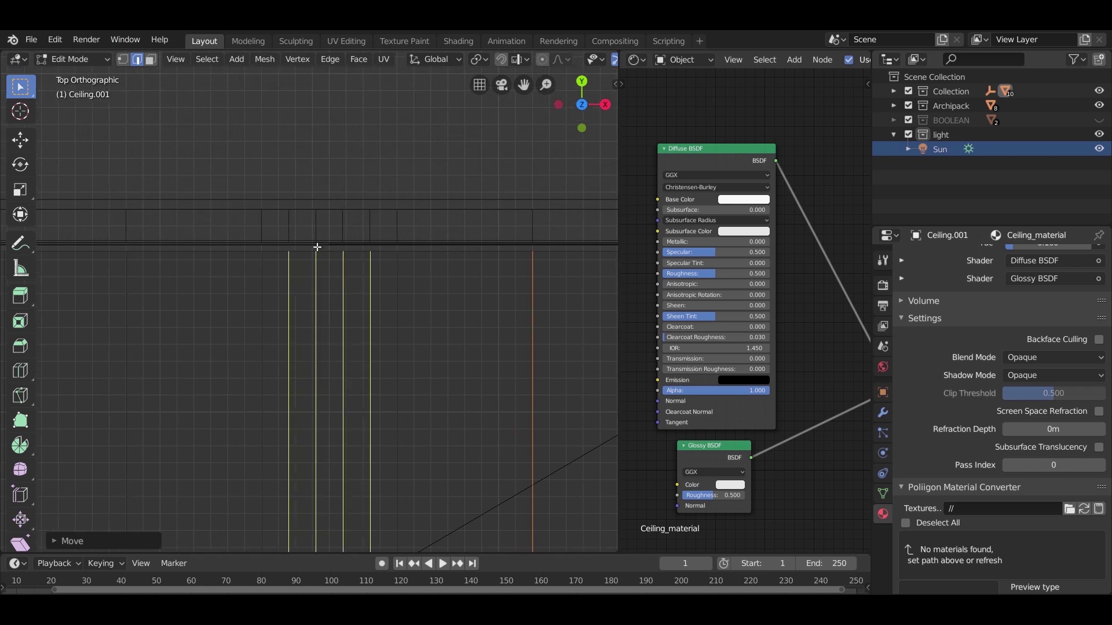
pyautogui.click(317, 247)
pyautogui.click(317, 247)
pyautogui.scroll(-4, 345, 260)
pyautogui.press('Tab')
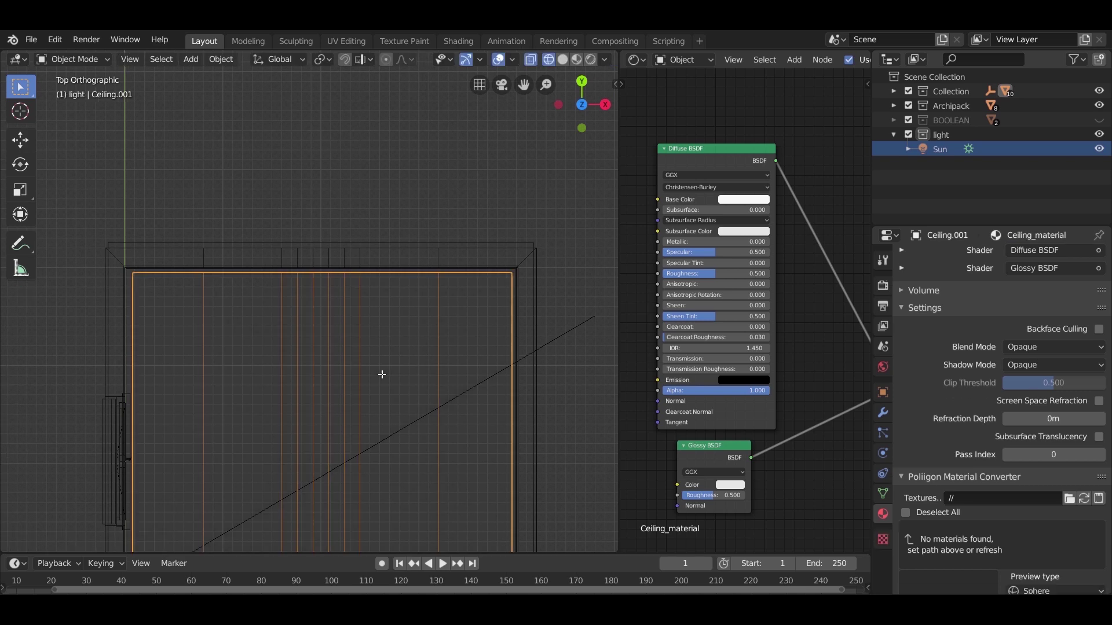
# Step: View the room interior in Rendered shading and enable the Wireframe overlay
pyautogui.moveTo(382, 375)
pyautogui.mouseDown(button='middle')
pyautogui.moveTo(389, 295)
pyautogui.moveTo(366, 304)
pyautogui.moveTo(380, 317)
pyautogui.mouseUp(button='middle')
pyautogui.press('z')
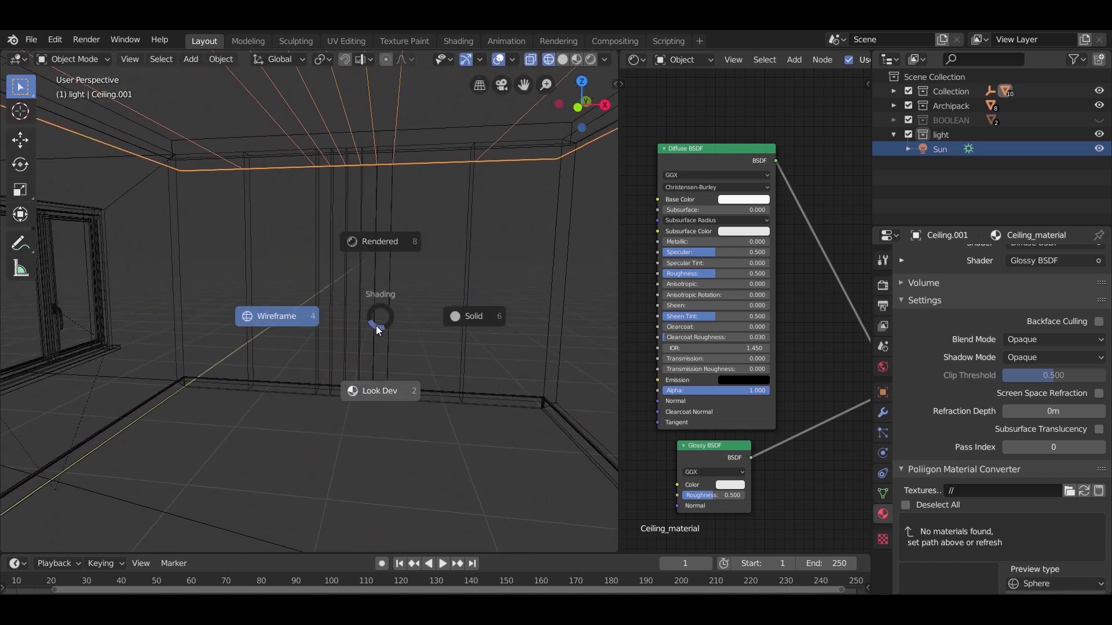
pyautogui.click(380, 274)
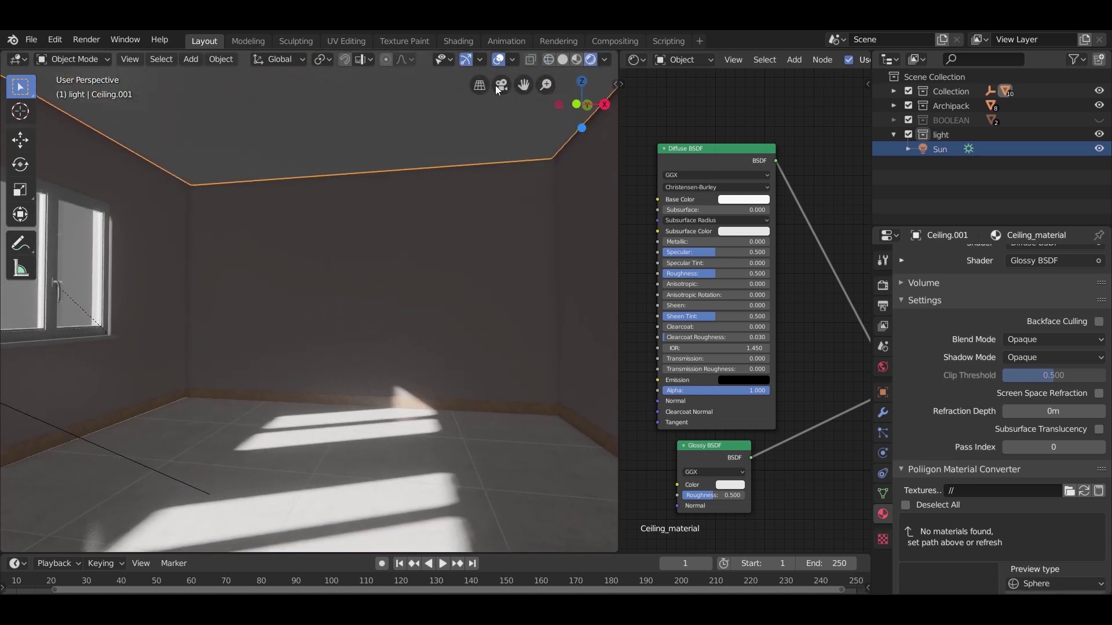
pyautogui.click(511, 59)
pyautogui.click(424, 300)
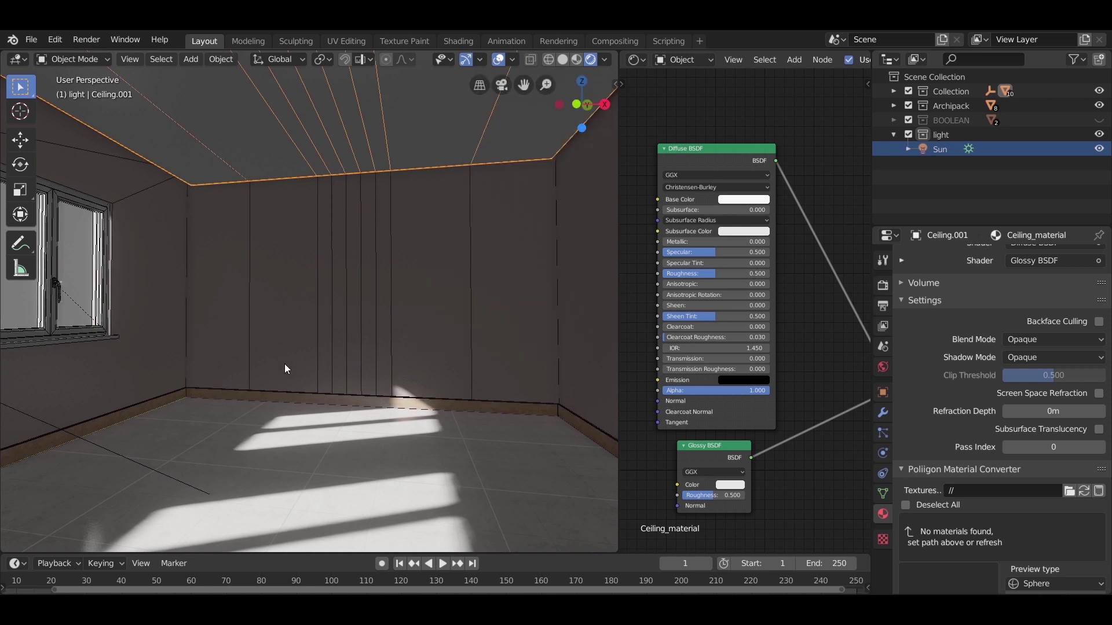
# Step: Switch mesh selection to faces and open the Room walls object in Edit Mode
pyautogui.moveTo(295, 376); pyautogui.dragTo(298, 380, button='middle')
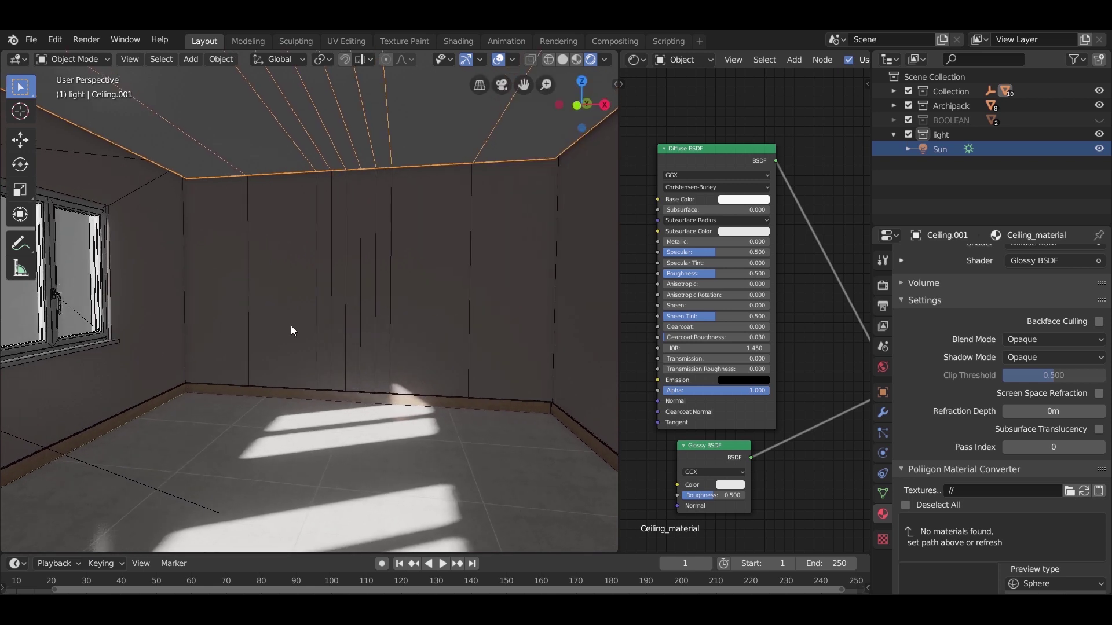
pyautogui.press('Tab')
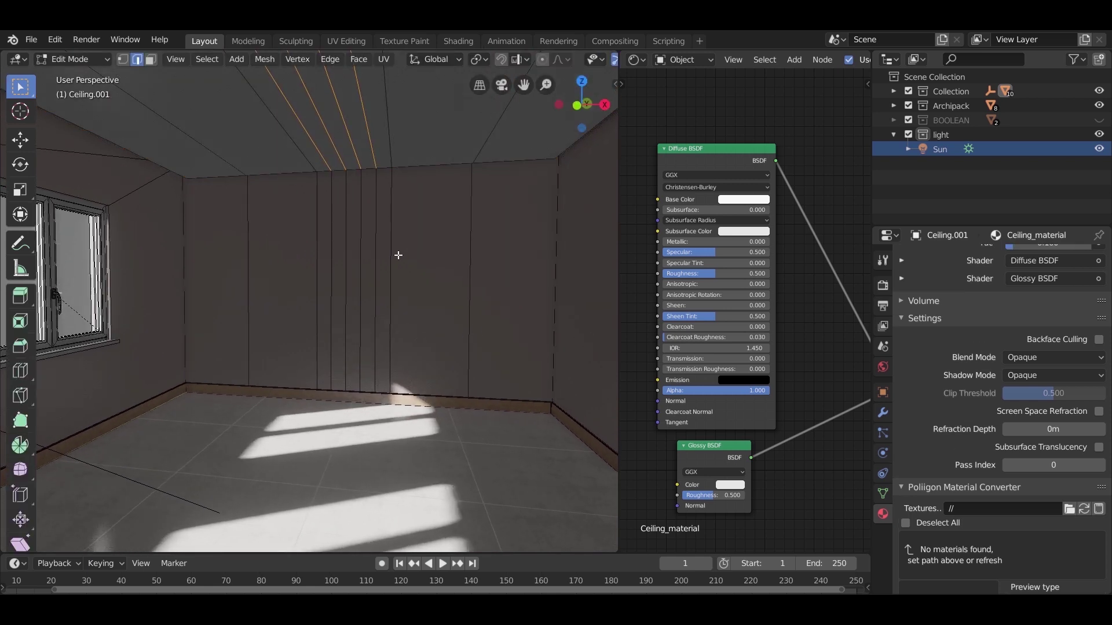
pyautogui.click(155, 60)
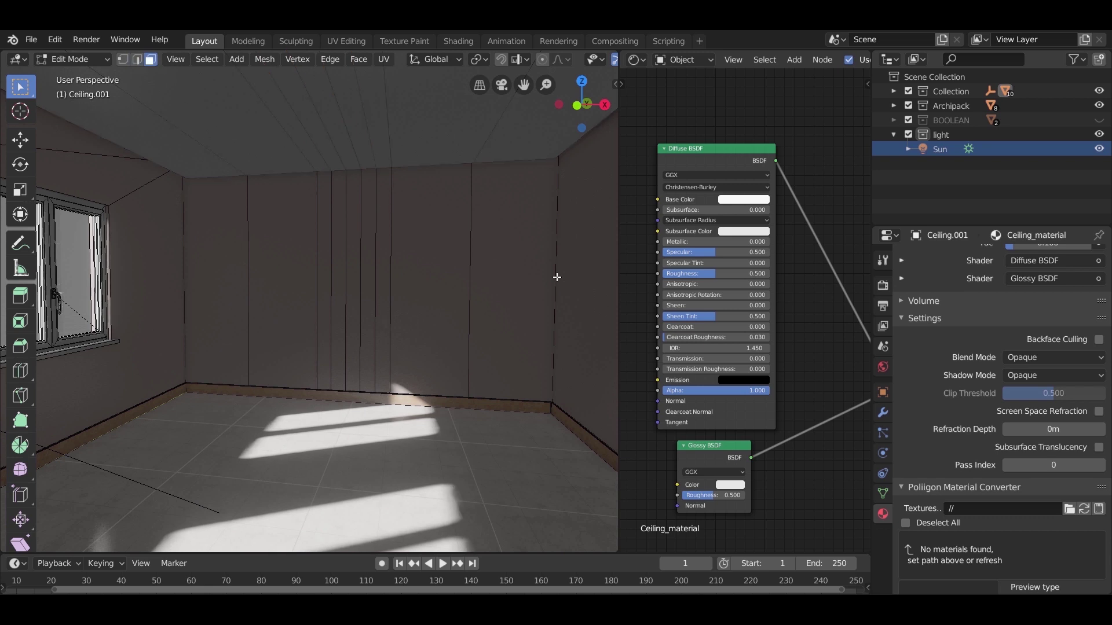
pyautogui.press('Tab')
pyautogui.click(533, 277)
pyautogui.press('Tab')
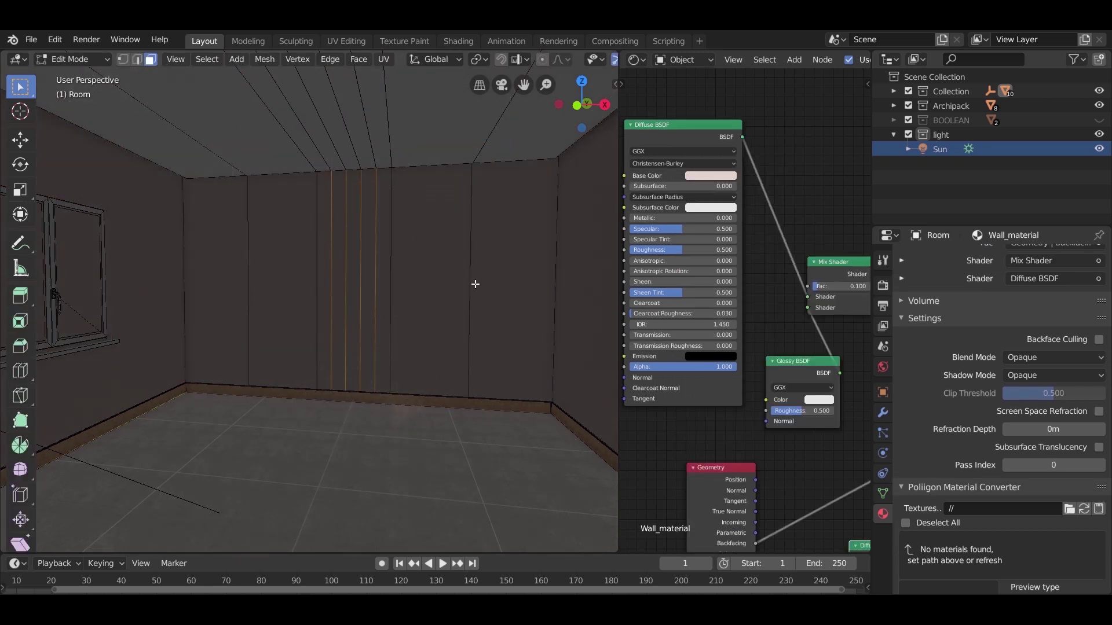
# Step: Select all of the Room's wall faces except the two wide and two narrow alternating strips on the far wall
pyautogui.moveTo(484, 316); pyautogui.dragTo(498, 320, button='middle')
pyautogui.press('a')
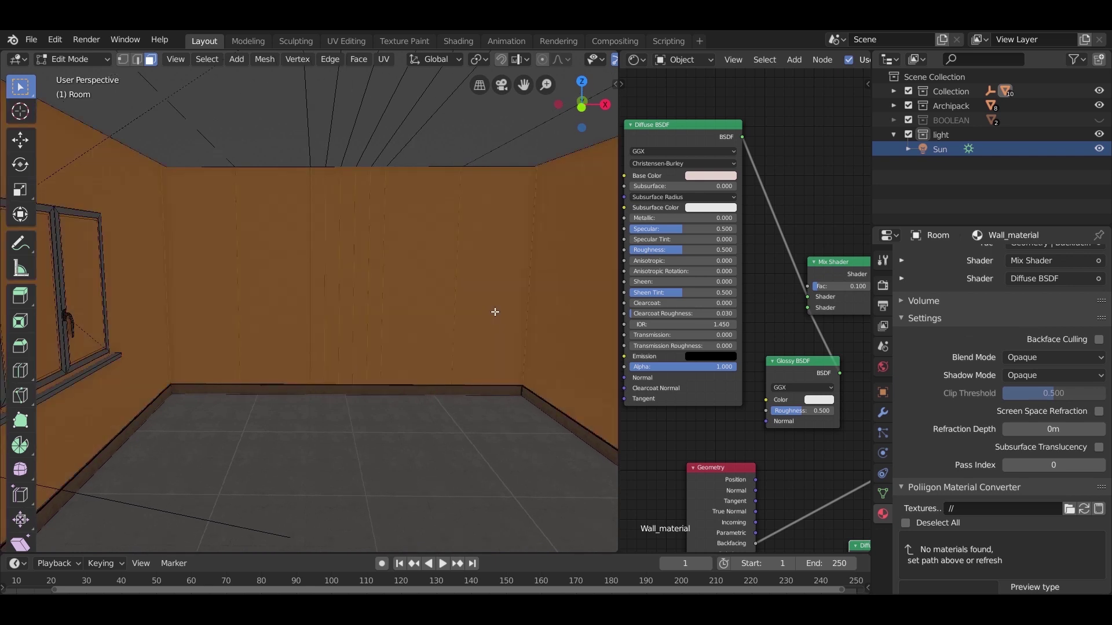
pyautogui.moveTo(489, 311); pyautogui.dragTo(432, 297, button='middle')
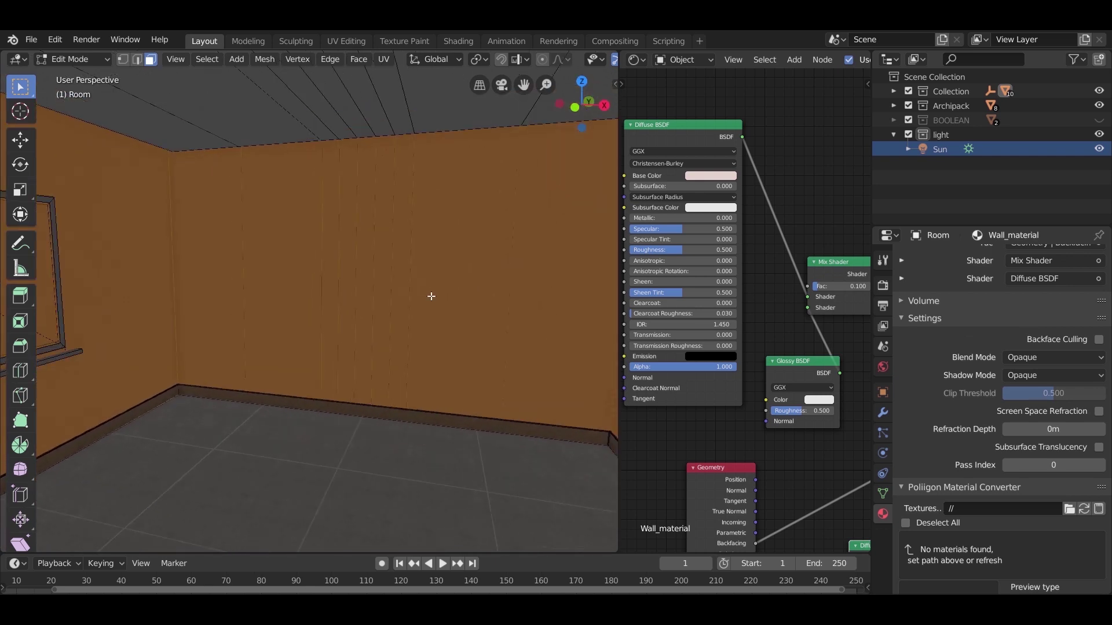
pyautogui.click(470, 287)
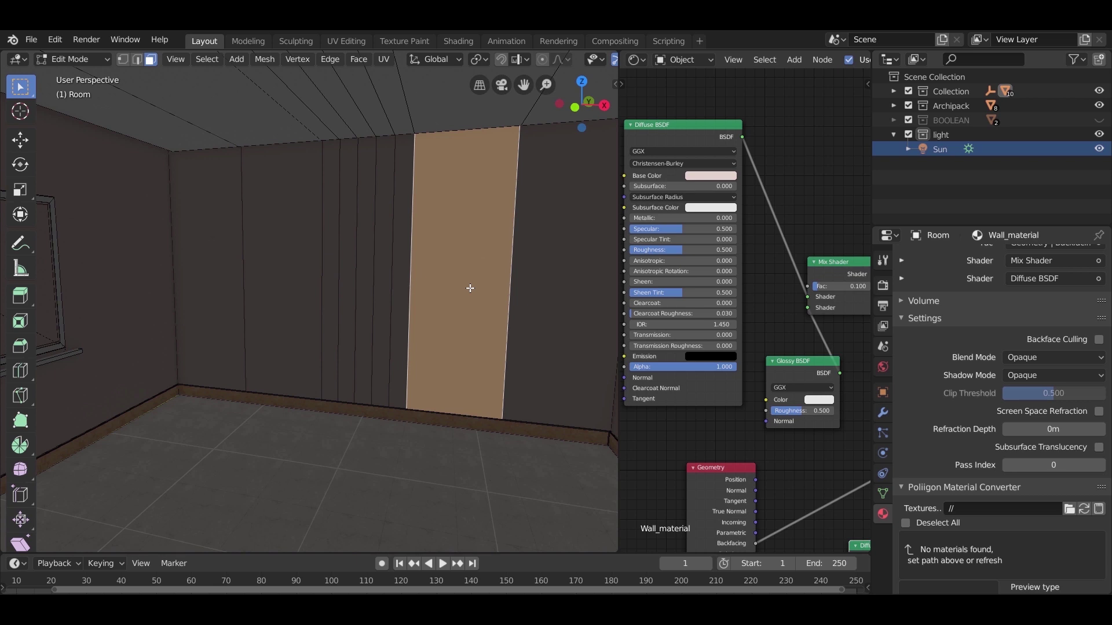
pyautogui.press('a')
pyautogui.keyDown('ctrl'); pyautogui.click(469, 288); pyautogui.keyUp('ctrl')
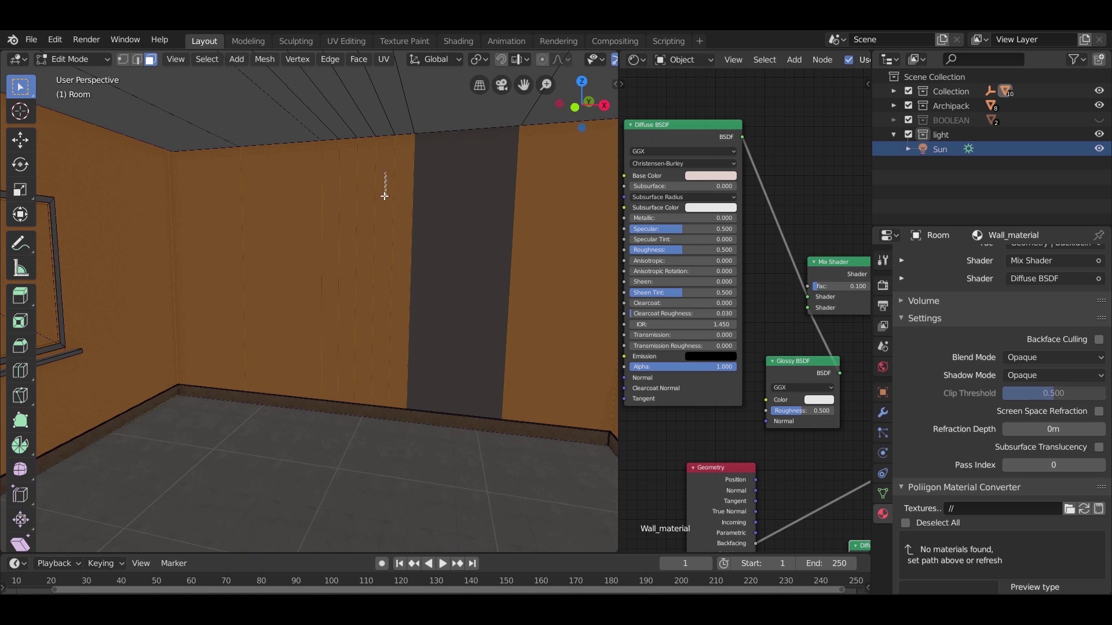
pyautogui.keyDown('ctrl'); pyautogui.moveTo(385, 196); pyautogui.dragTo(322, 284); pyautogui.keyUp('ctrl')
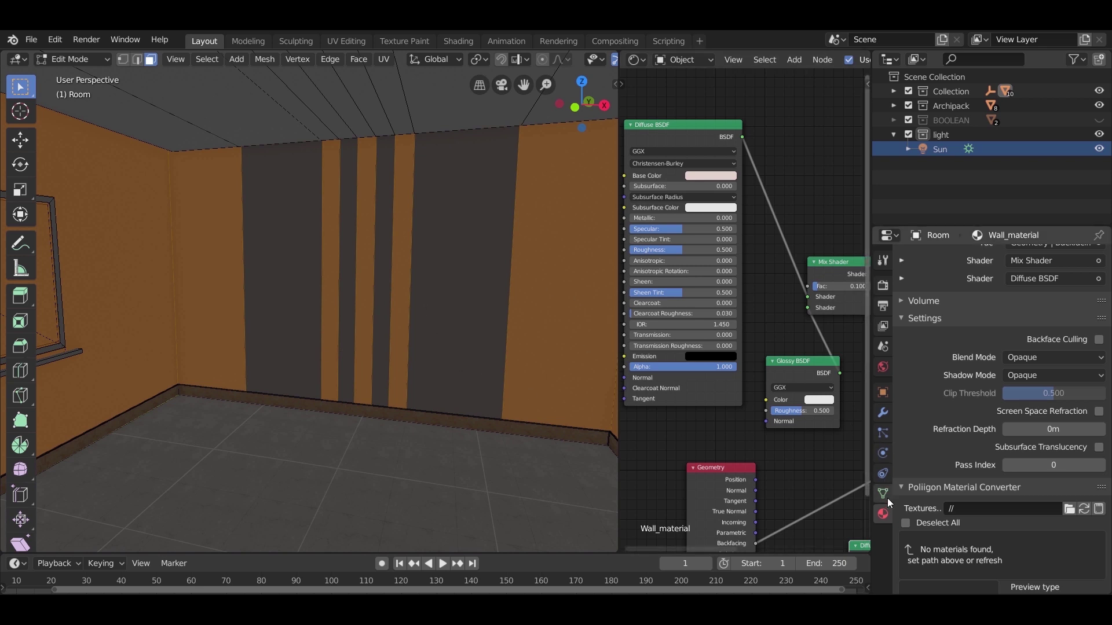
# Step: Add a second material slot to the Room, set it to Ceiling_material, assign it to the selected faces and return to Object Mode
pyautogui.scroll(4, 926, 409)
pyautogui.scroll(3, 926, 409)
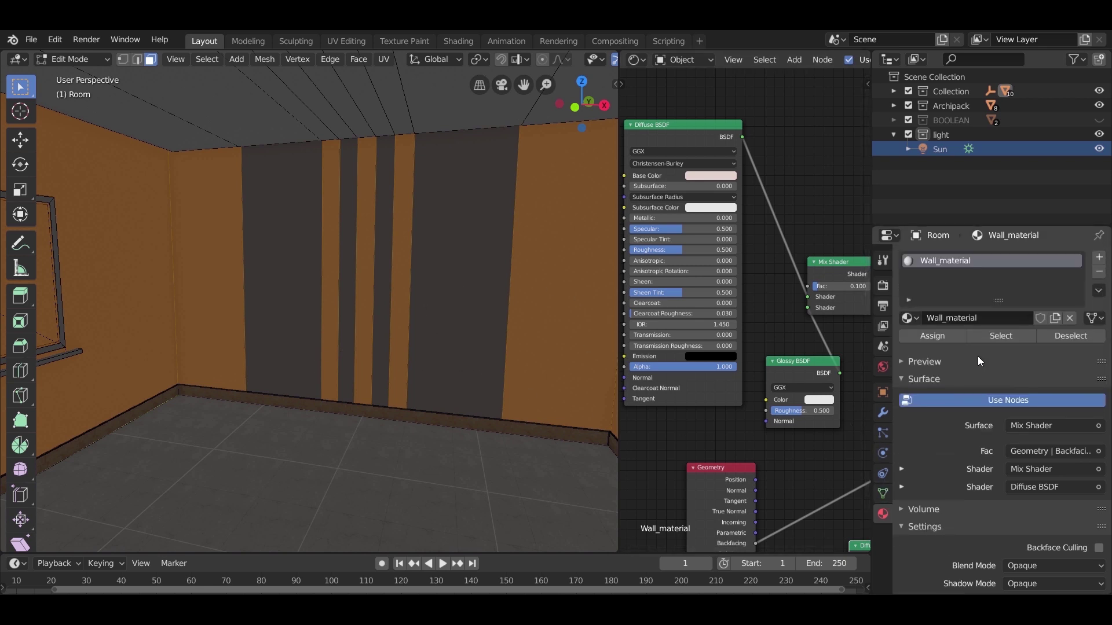
pyautogui.click(1098, 257)
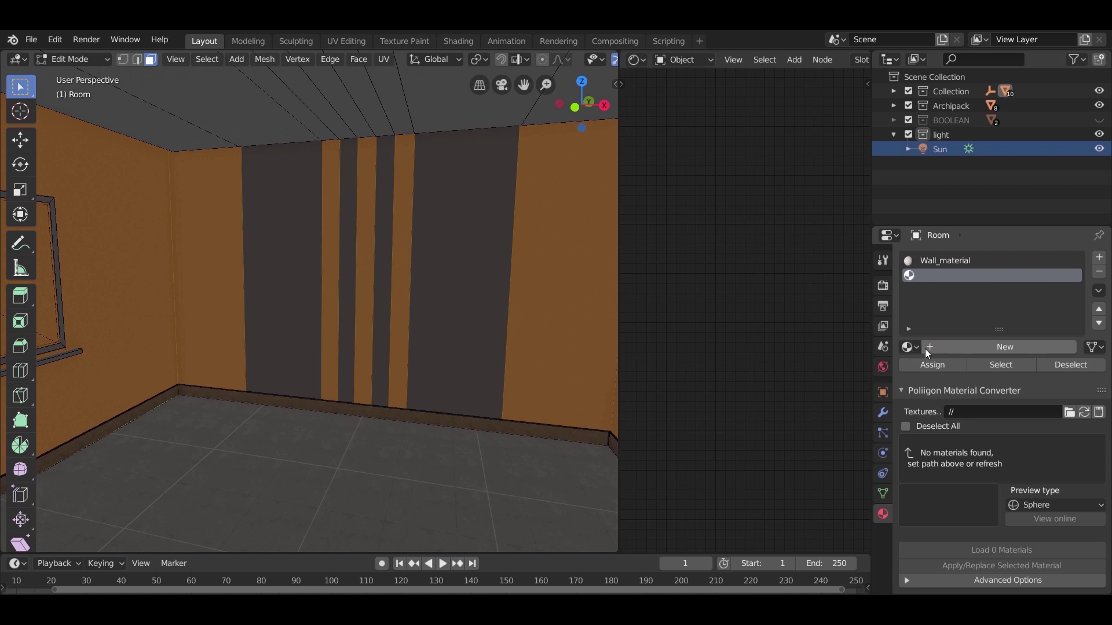
pyautogui.click(909, 348)
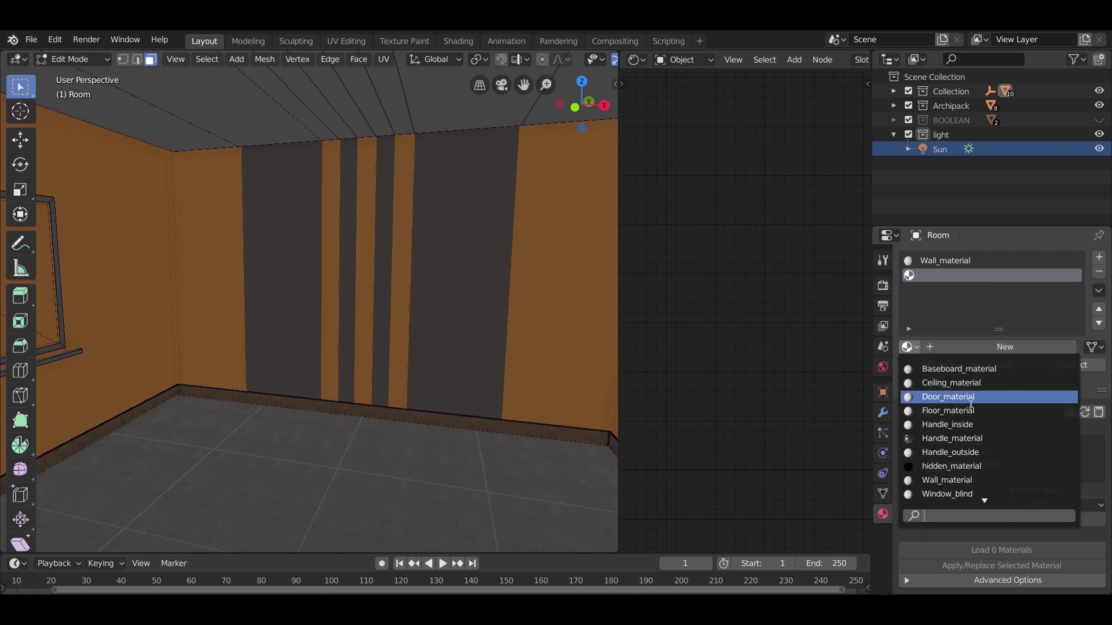
pyautogui.scroll(-3, 970, 404)
pyautogui.click(956, 383)
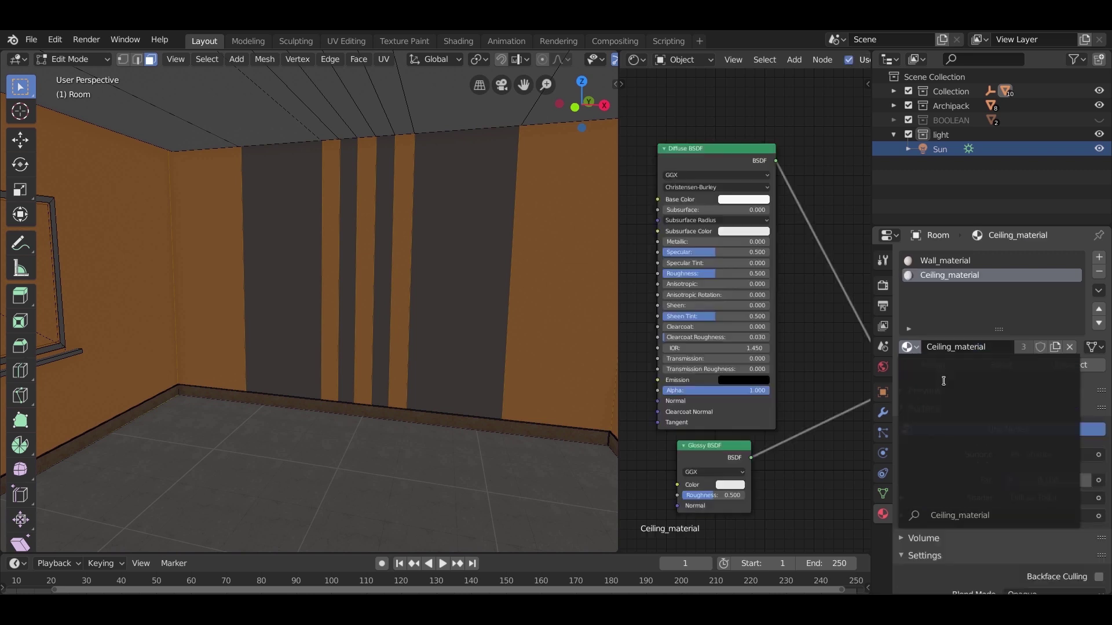
pyautogui.click(944, 366)
pyautogui.press('Tab')
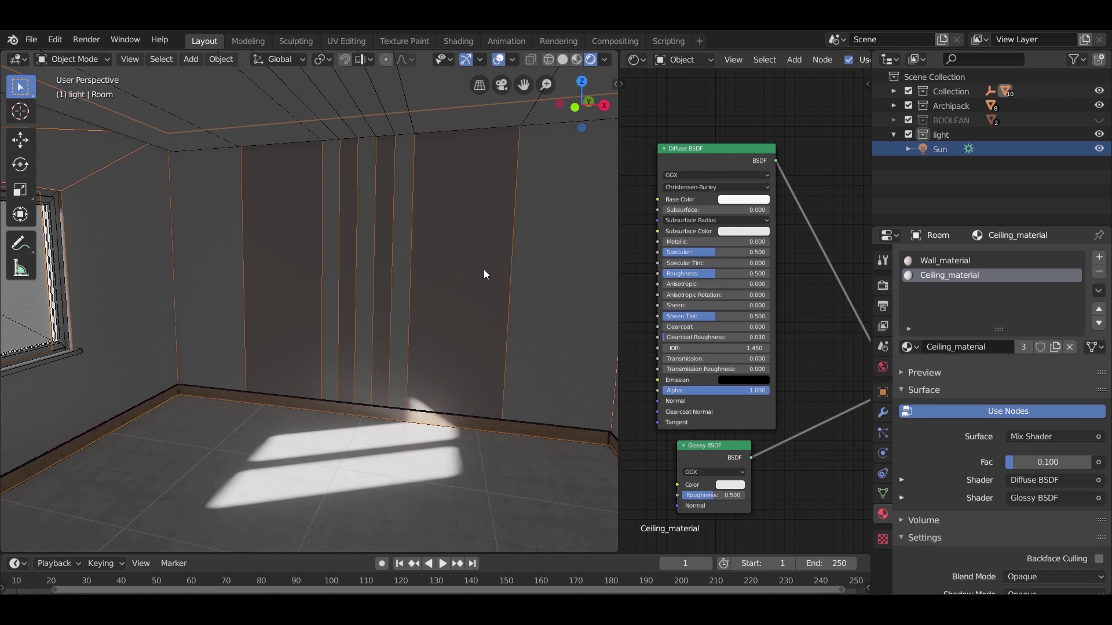
# Step: In the ceiling's Edit Mode, select the two wide and two narrow strips that continue the far wall's dark strips
pyautogui.click(446, 96)
pyautogui.moveTo(440, 163); pyautogui.dragTo(441, 249, button='middle')
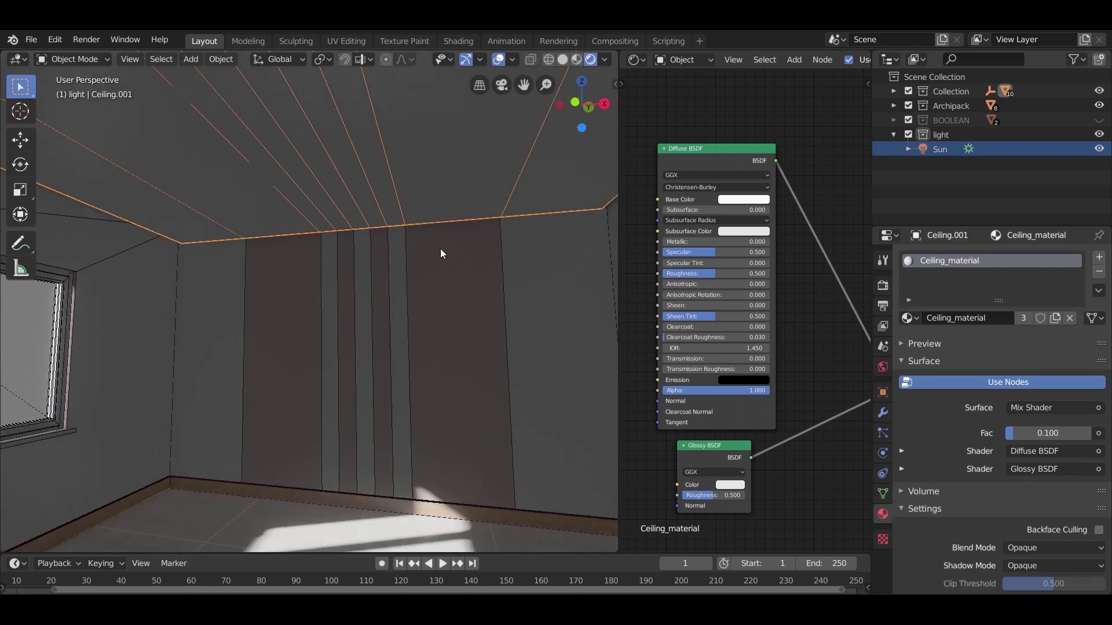
pyautogui.press('Tab')
pyautogui.click(429, 181)
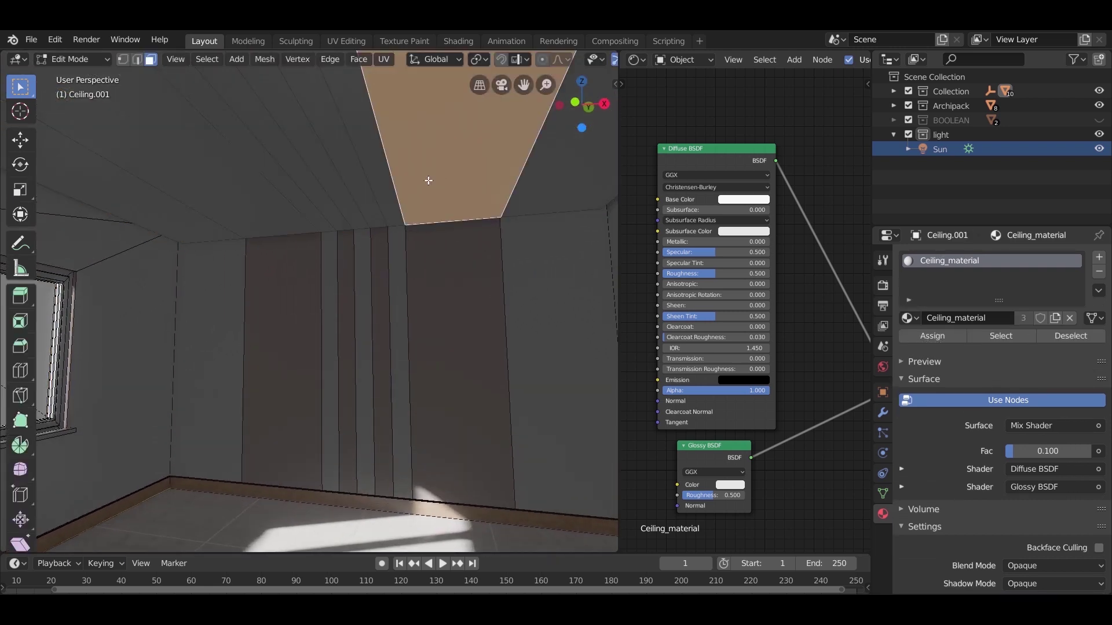
pyautogui.keyDown('shift'); pyautogui.click(362, 190); pyautogui.keyUp('shift')
pyautogui.keyDown('shift'); pyautogui.click(316, 200); pyautogui.keyUp('shift')
pyautogui.keyDown('shift'); pyautogui.click(263, 206); pyautogui.keyUp('shift')
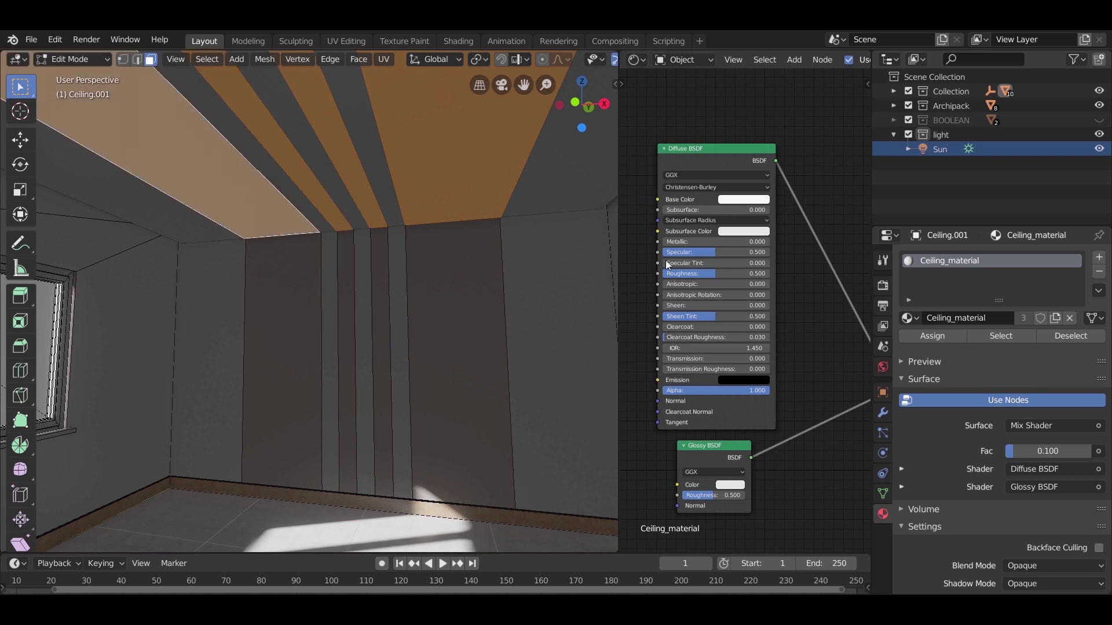
# Step: Add a second material slot to the ceiling, set it to Wall_material, assign it to the selected strips and return to Object Mode
pyautogui.click(1099, 257)
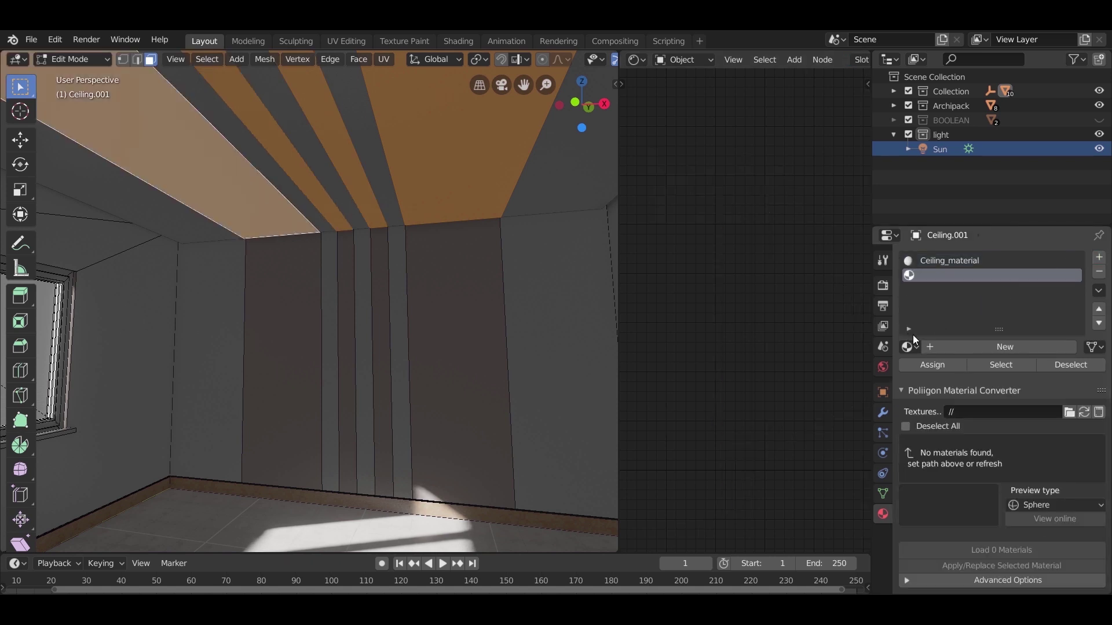
pyautogui.click(910, 345)
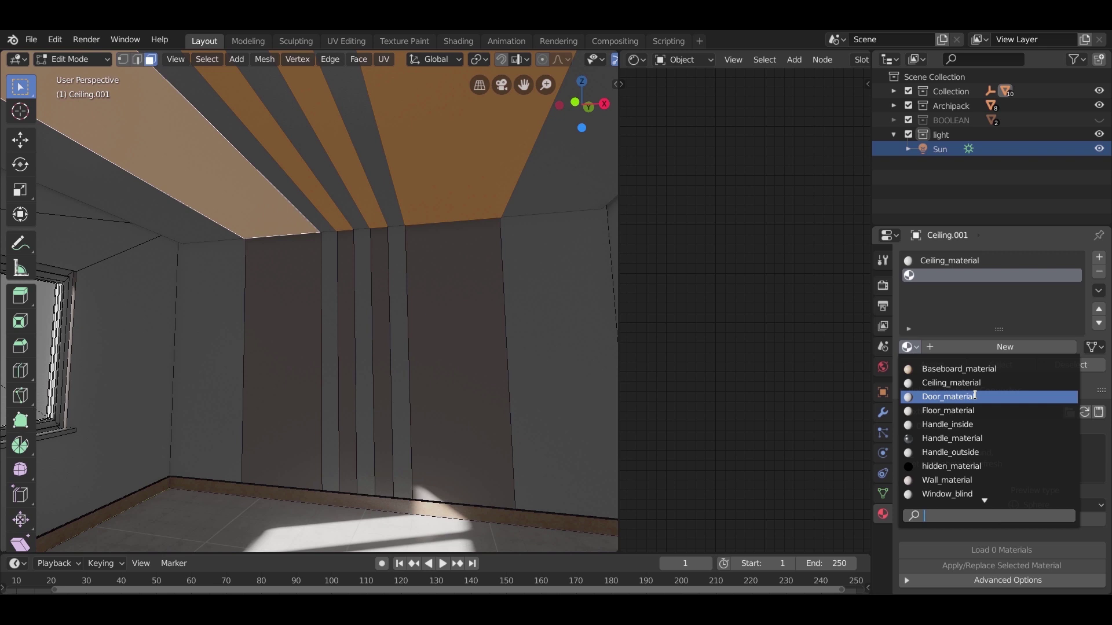
pyautogui.click(948, 480)
pyautogui.click(933, 366)
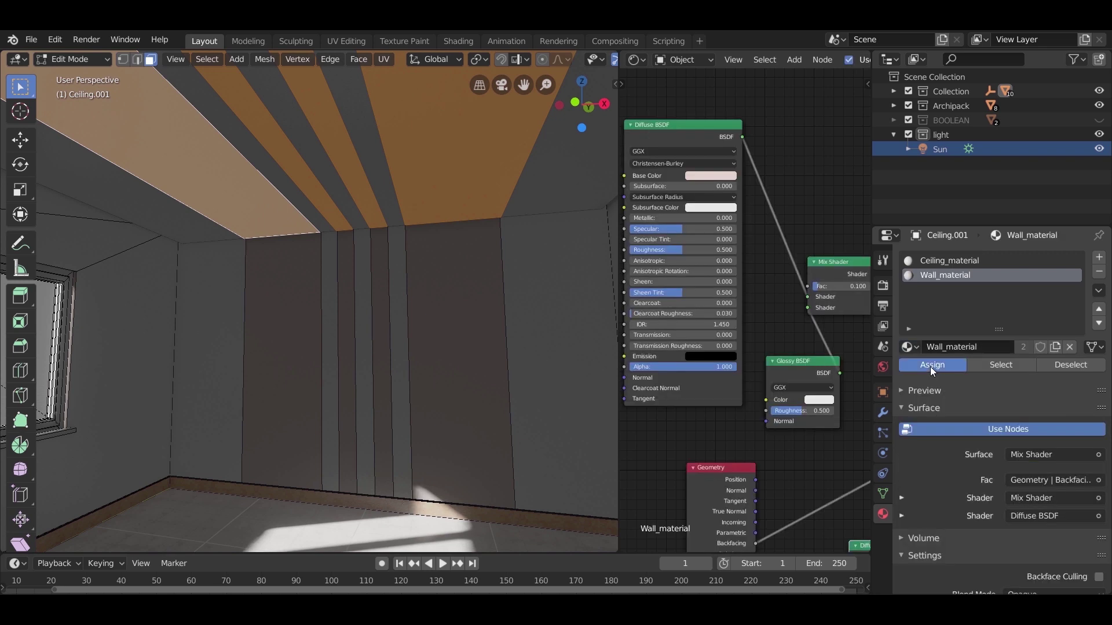
pyautogui.press('Tab')
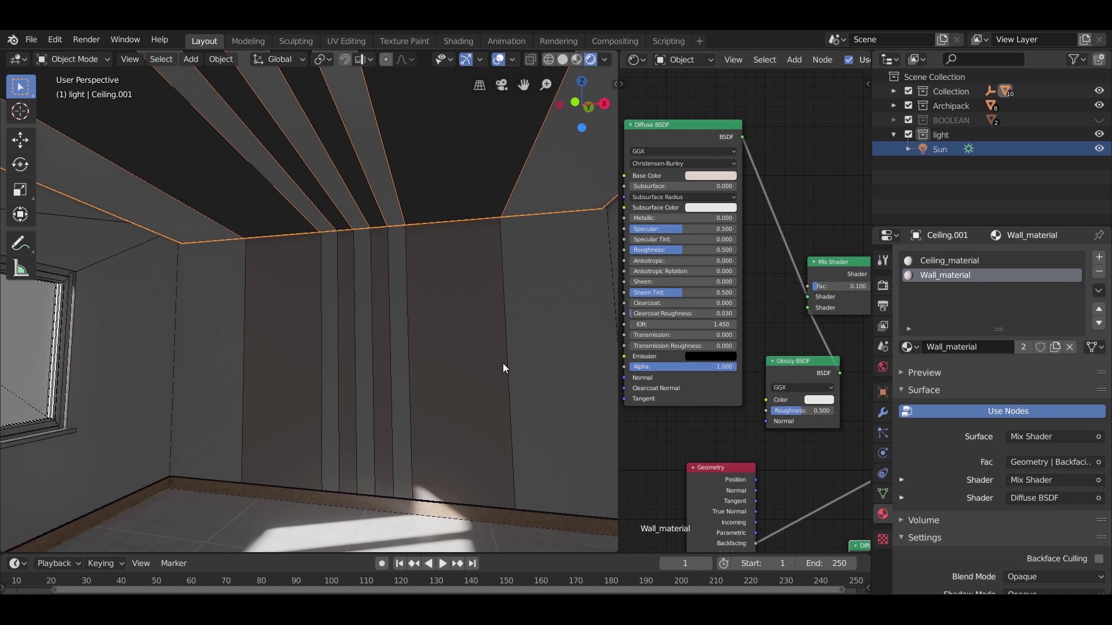
# Step: Compare Wall_material on the room walls and the ceiling strips, and examine its Backfacing-driven shader nodes and the ceiling from above
pyautogui.moveTo(503, 368); pyautogui.dragTo(493, 371, button='middle')
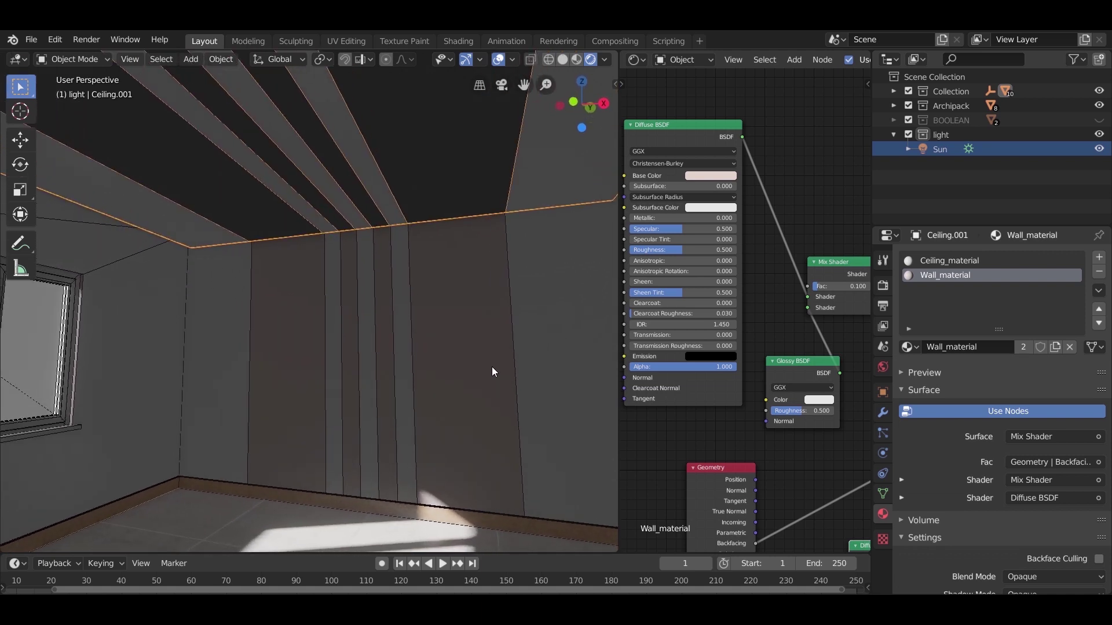
pyautogui.click(469, 335)
pyautogui.click(943, 261)
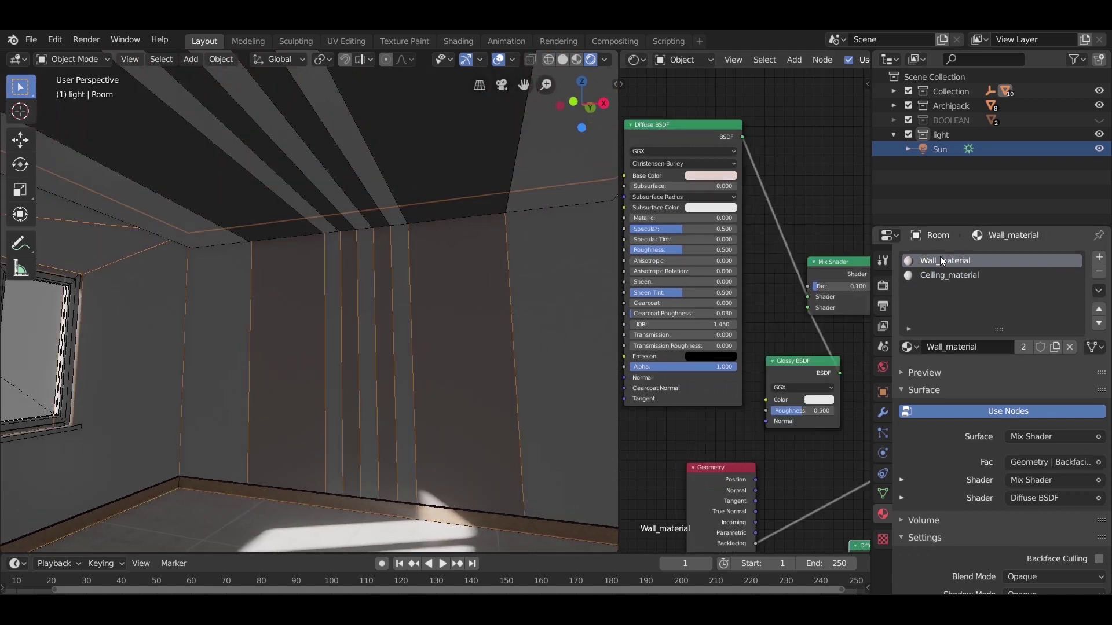
pyautogui.click(419, 152)
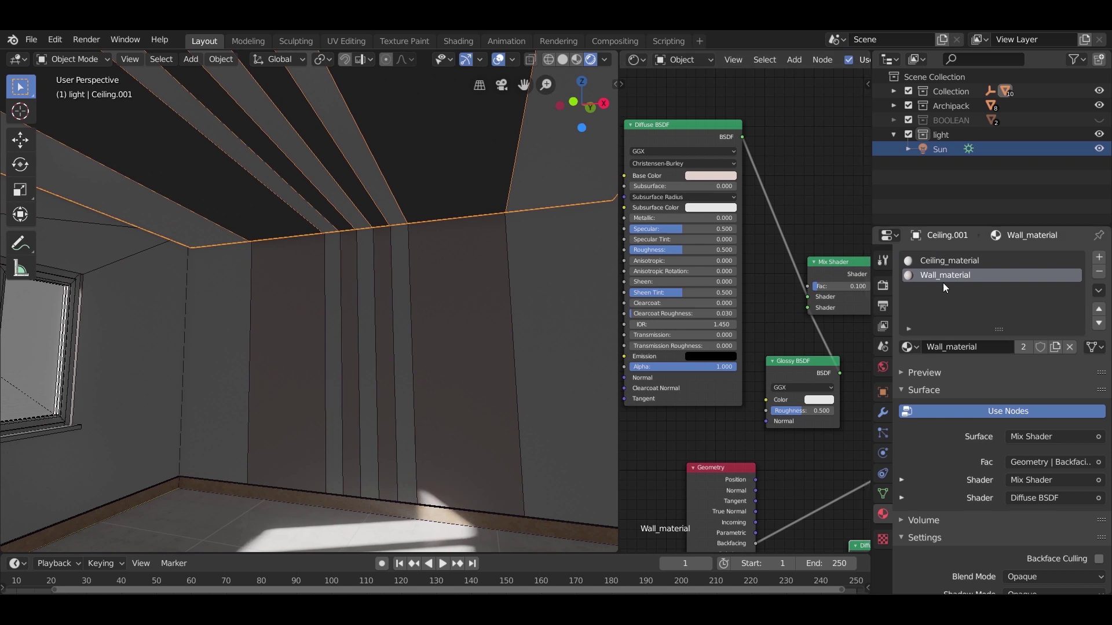
pyautogui.scroll(-5, 724, 327)
pyautogui.moveTo(739, 368); pyautogui.dragTo(843, 366, button='middle')
pyautogui.moveTo(543, 348); pyautogui.dragTo(547, 383, button='middle')
pyautogui.scroll(-3, 549, 382)
pyautogui.scroll(4, 546, 381)
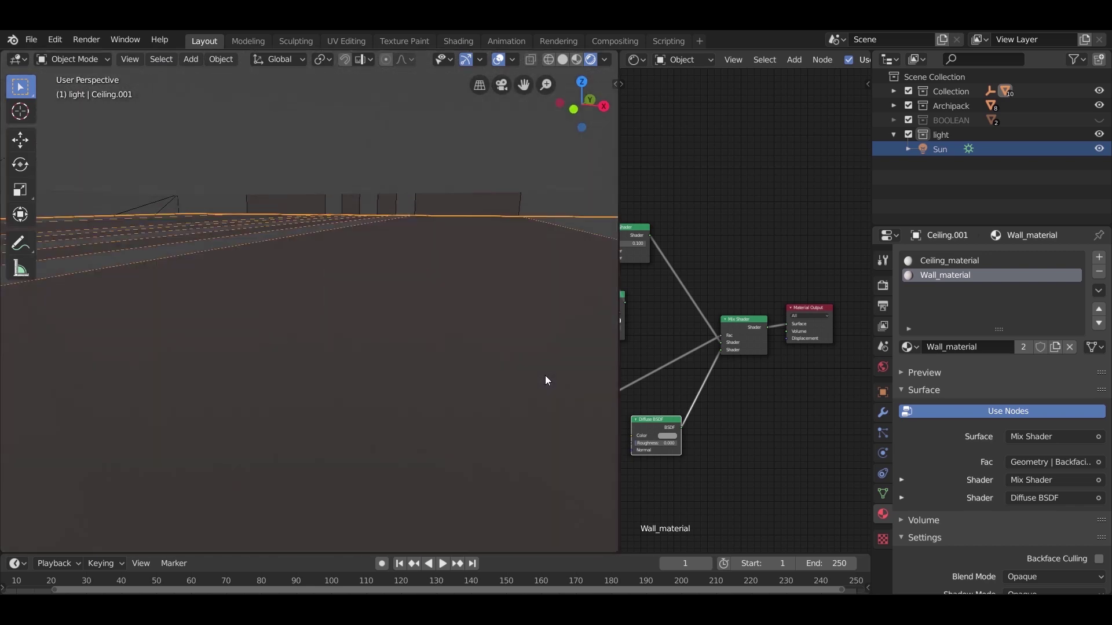
pyautogui.scroll(-3, 549, 376)
pyautogui.scroll(1, 547, 362)
# Step: Flip the normals of the selected ceiling strips and return to Object Mode
pyautogui.press('Tab')
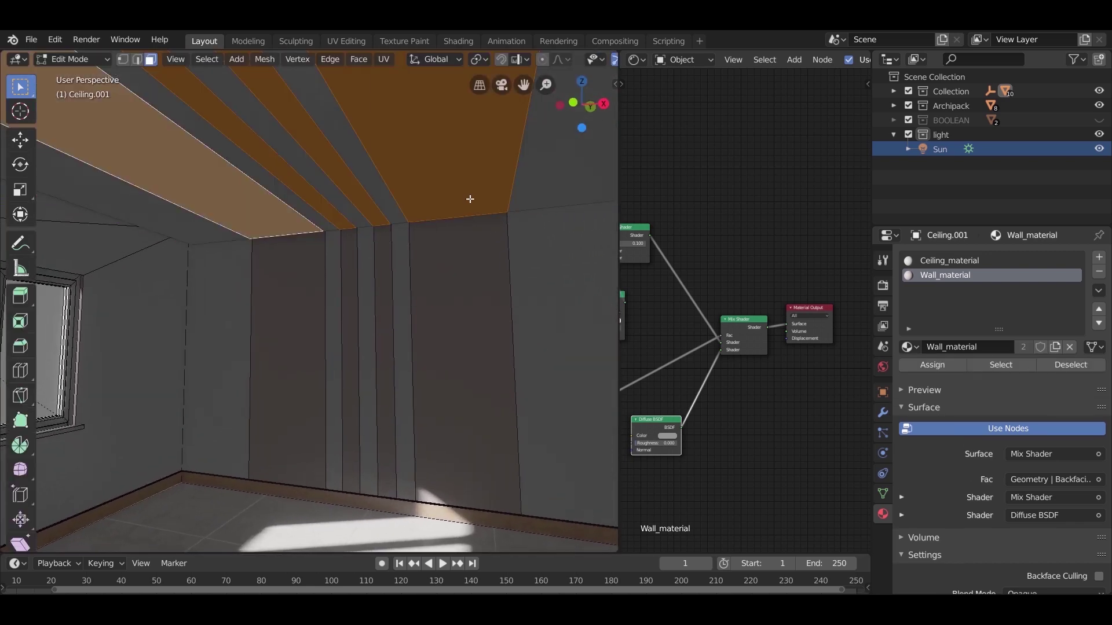
pyautogui.click(265, 59)
pyautogui.moveTo(336, 253)
pyautogui.click(410, 251)
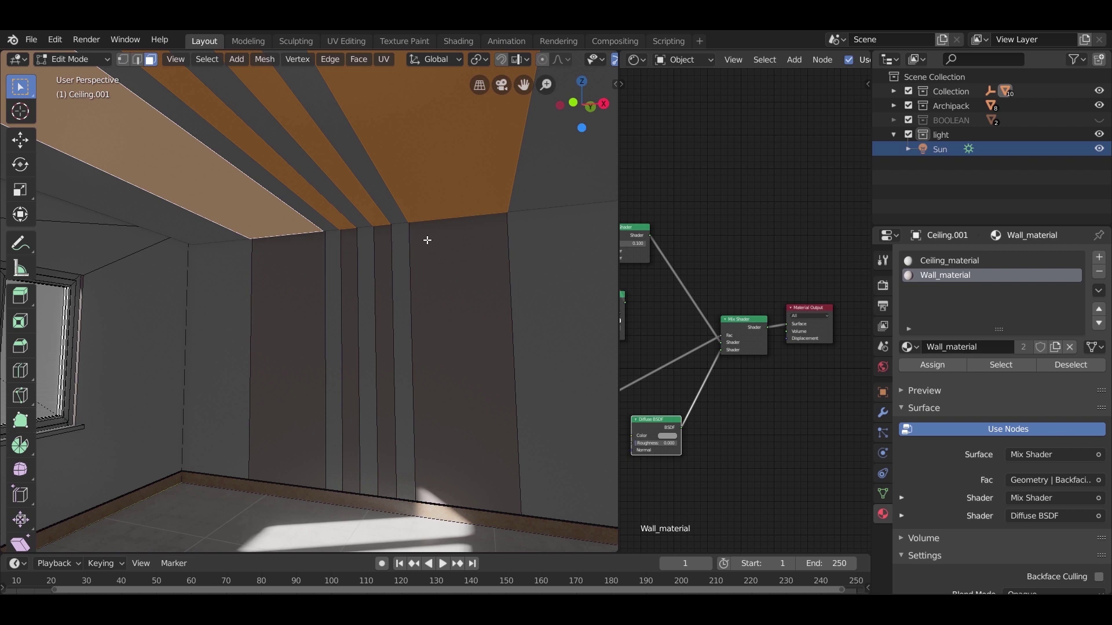
pyautogui.press('Tab')
# Step: Turn off the Wireframe viewport overlay and view the striped wall together with the window and floor
pyautogui.scroll(-1, 438, 344)
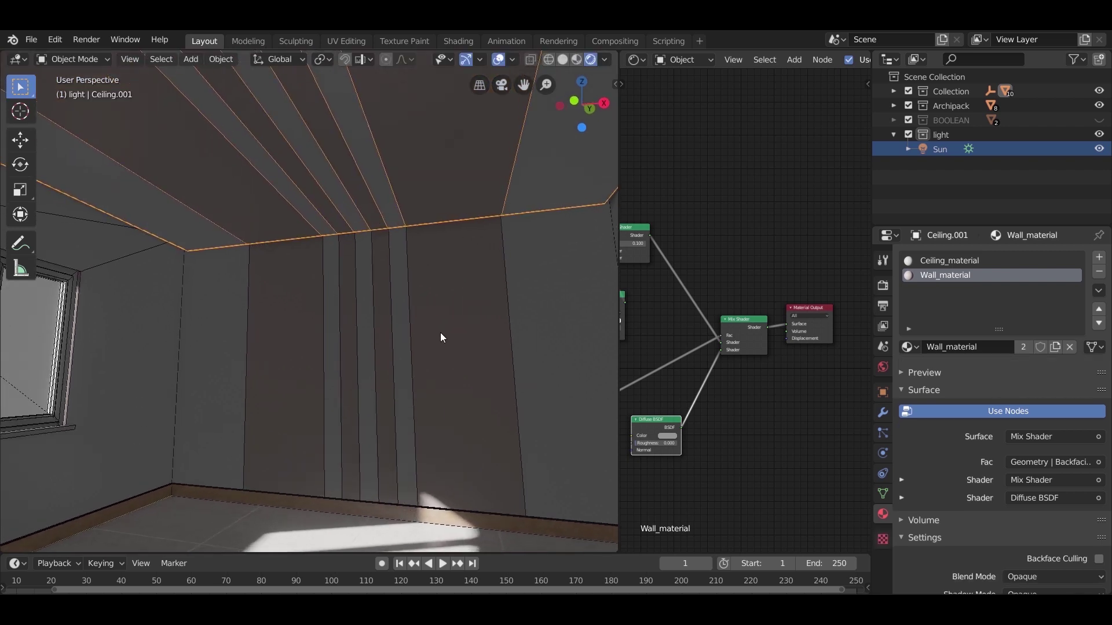
pyautogui.click(513, 59)
pyautogui.click(425, 300)
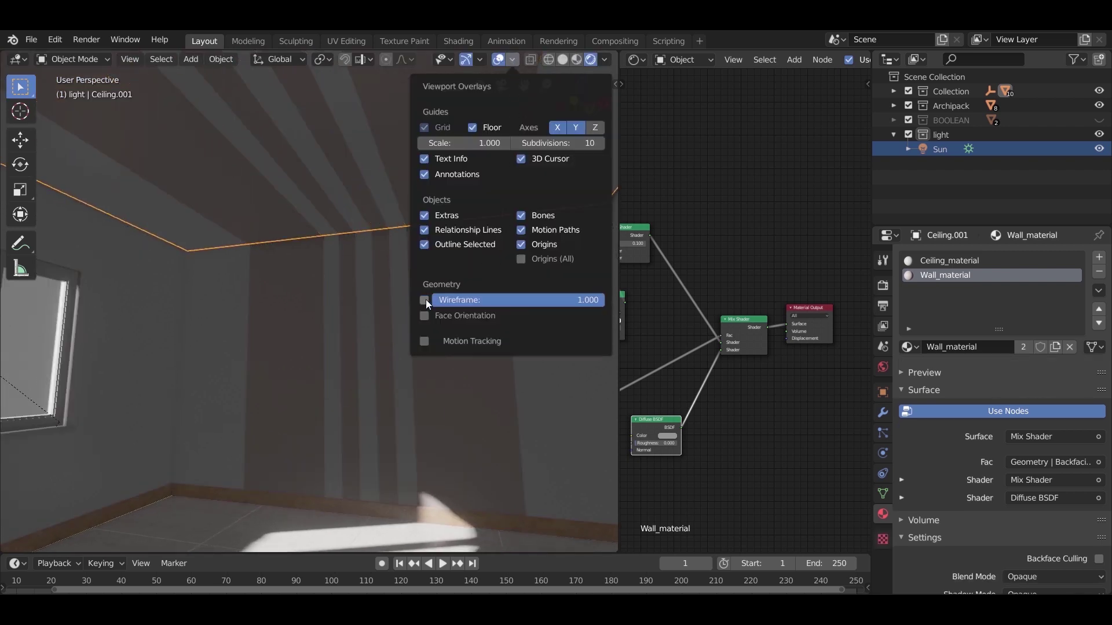
pyautogui.moveTo(375, 348); pyautogui.dragTo(418, 307, button='middle')
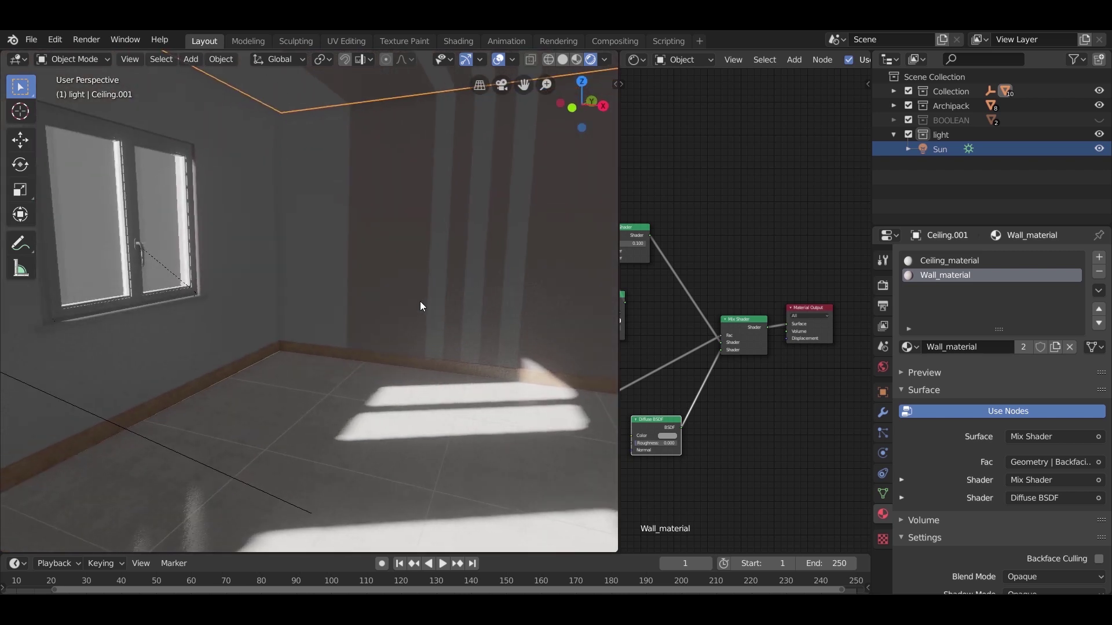
# Step: Select the baseboard and move its marble image texture node away from the Diffuse BSDF to make room for another node
pyautogui.click(343, 421)
pyautogui.moveTo(369, 385)
pyautogui.mouseDown(button='middle')
pyautogui.moveTo(395, 356)
pyautogui.moveTo(378, 371)
pyautogui.mouseUp(button='middle')
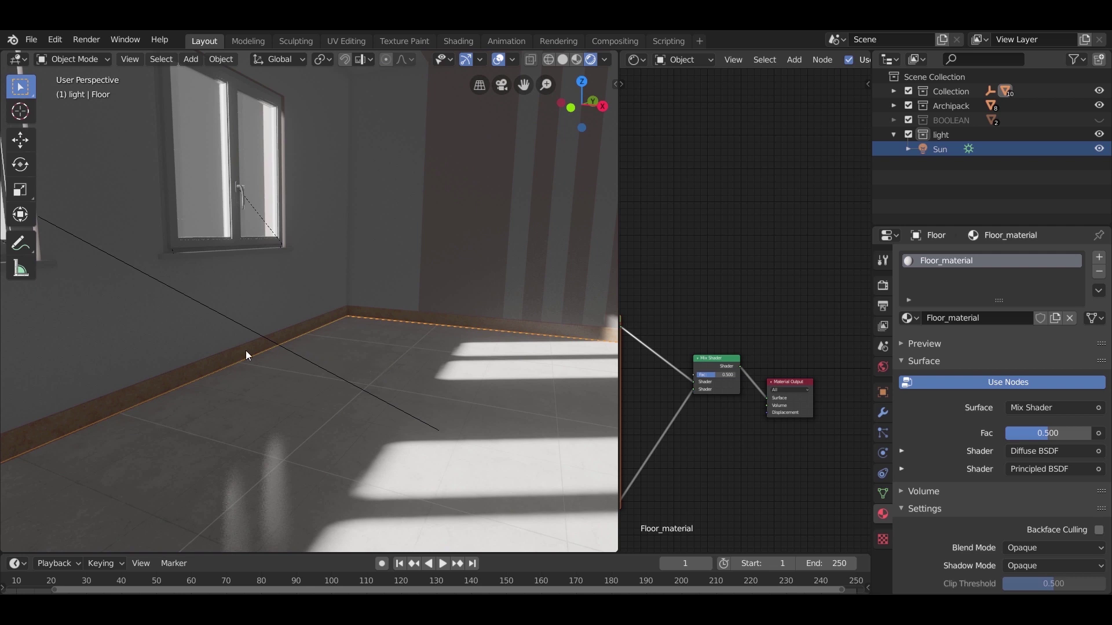
pyautogui.click(230, 356)
pyautogui.moveTo(230, 357); pyautogui.dragTo(399, 345, button='middle')
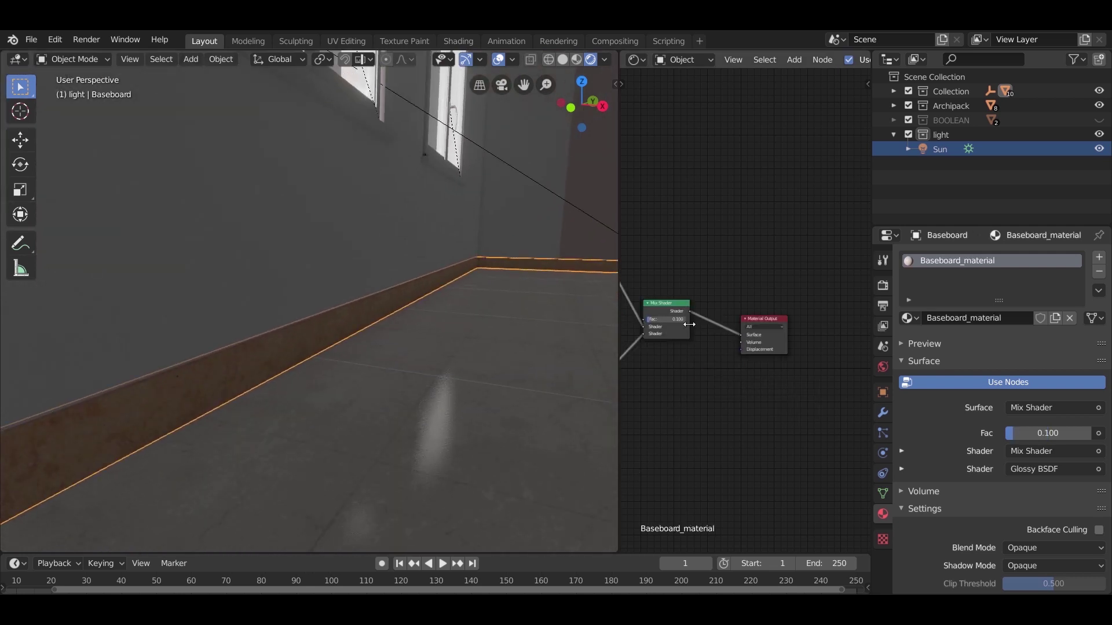
pyautogui.scroll(-3, 689, 324)
pyautogui.moveTo(790, 386); pyautogui.dragTo(995, 380, button='middle')
pyautogui.moveTo(678, 315); pyautogui.dragTo(784, 342, button='middle')
pyautogui.click(763, 266)
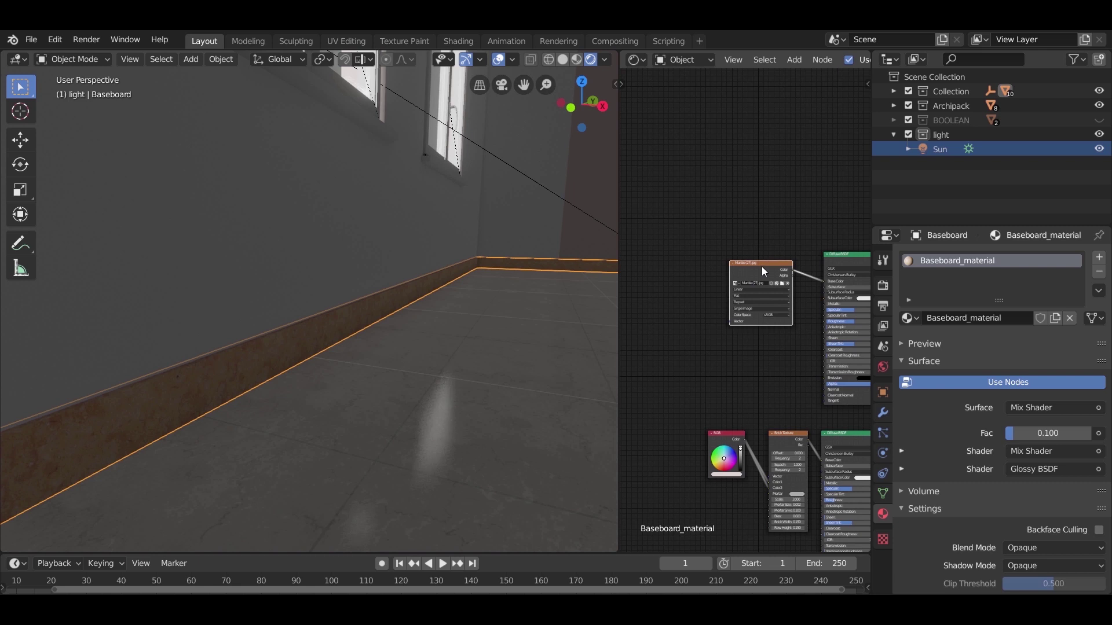
pyautogui.moveTo(762, 271); pyautogui.dragTo(669, 270)
# Step: Insert a Hue Saturation Value node between the baseboard's marble image texture and the Diffuse BSDF
pyautogui.hotkey('shift', 'a')
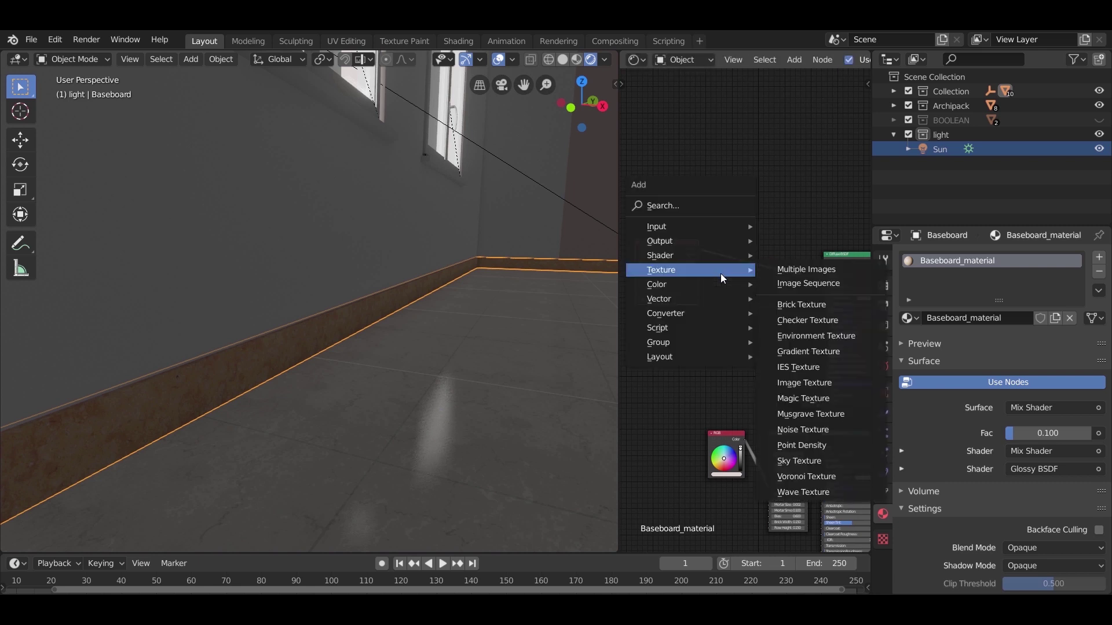
pyautogui.moveTo(717, 284)
pyautogui.click(795, 316)
pyautogui.click(781, 289)
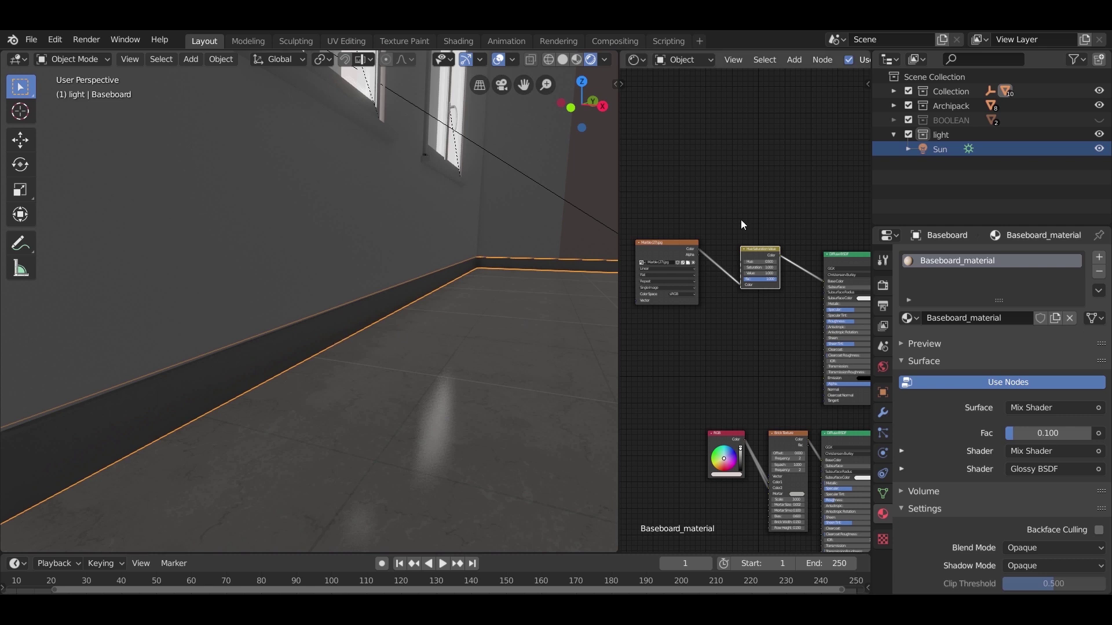
# Step: Try Hue values of 0.4 and 0.6 on the baseboard's Hue Saturation Value node and restore Hue to 0.5
pyautogui.scroll(5, 745, 219)
pyautogui.moveTo(739, 286); pyautogui.dragTo(753, 416, button='middle')
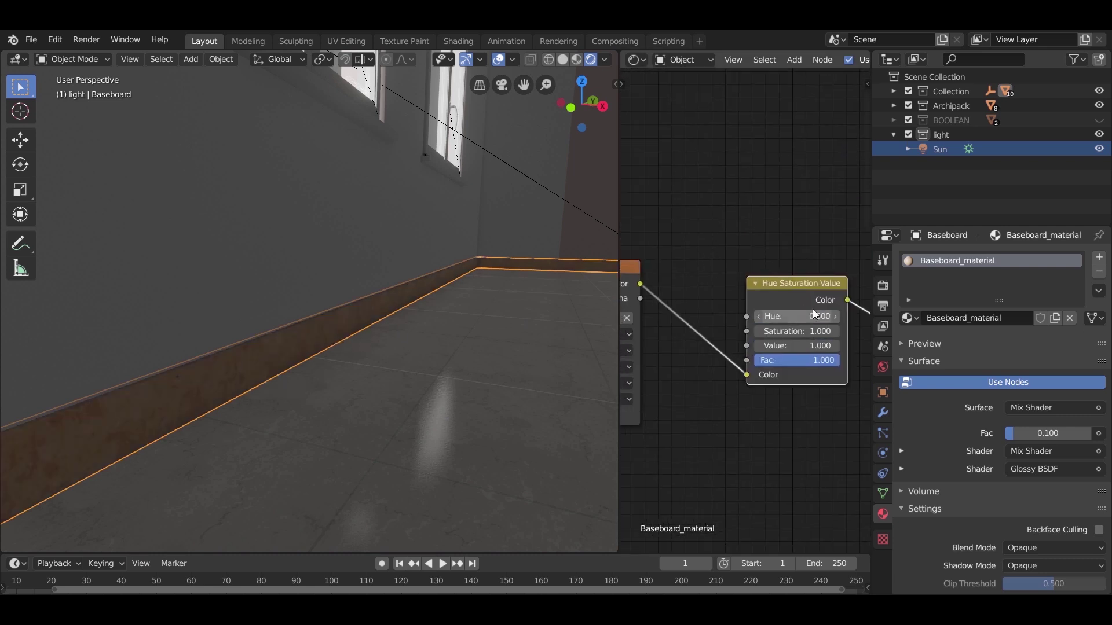
pyautogui.scroll(5, 814, 315)
pyautogui.moveTo(707, 325); pyautogui.dragTo(642, 314, button='middle')
pyautogui.click(699, 311)
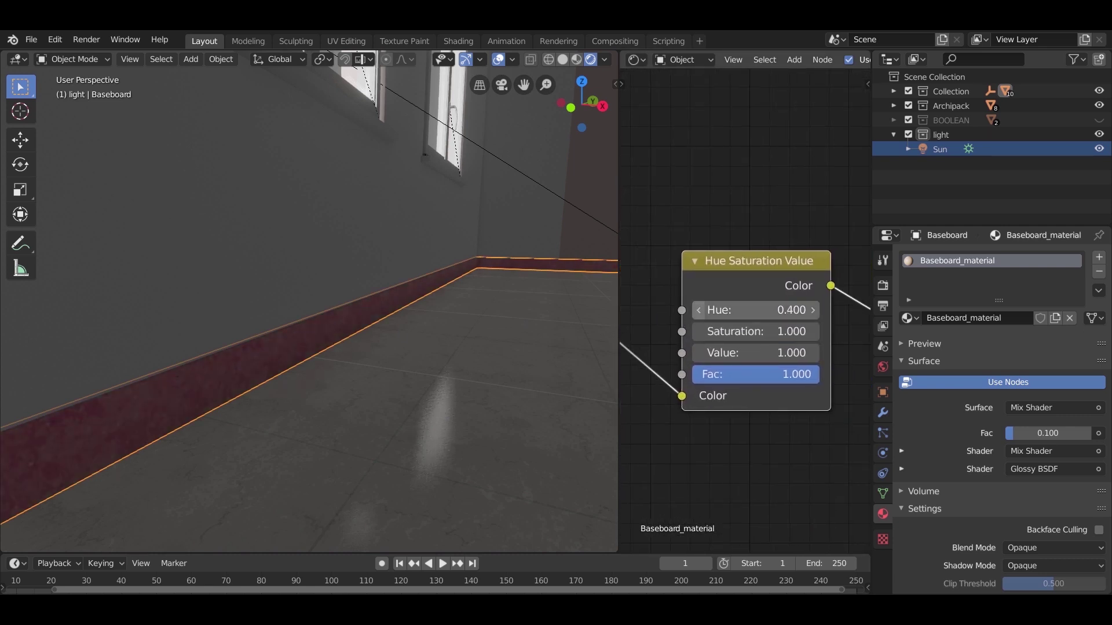
pyautogui.click(813, 312)
pyautogui.click(812, 311)
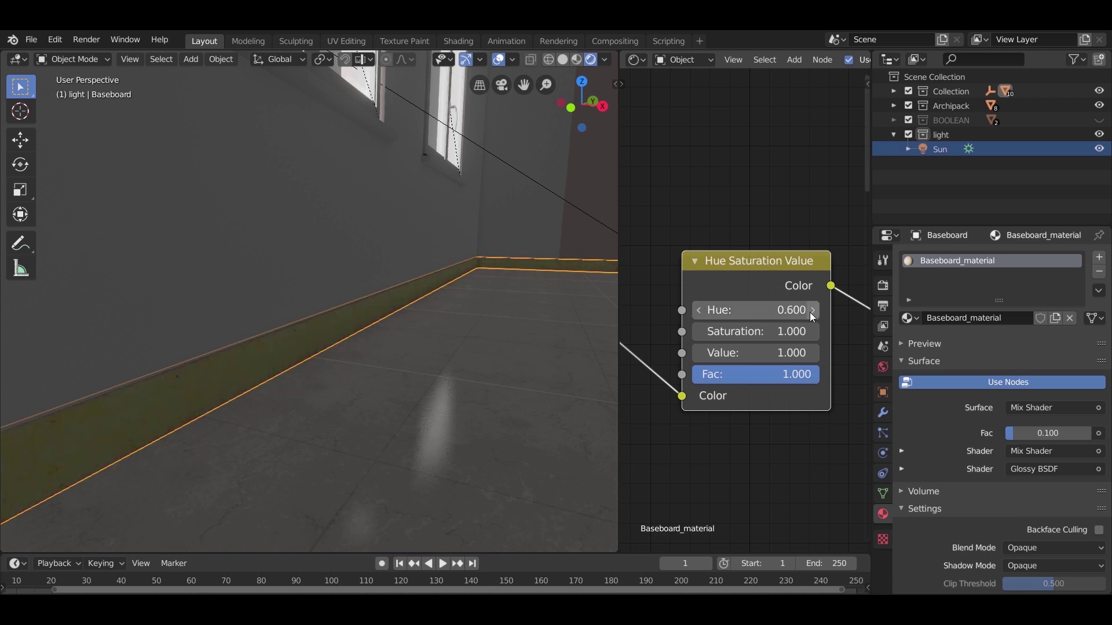
pyautogui.click(700, 313)
# Step: Set the Saturation of the baseboard's Hue Saturation Value node to 0.5
pyautogui.keyDown('ctrl'); pyautogui.moveTo(774, 332); pyautogui.dragTo(725, 331); pyautogui.keyUp('ctrl')
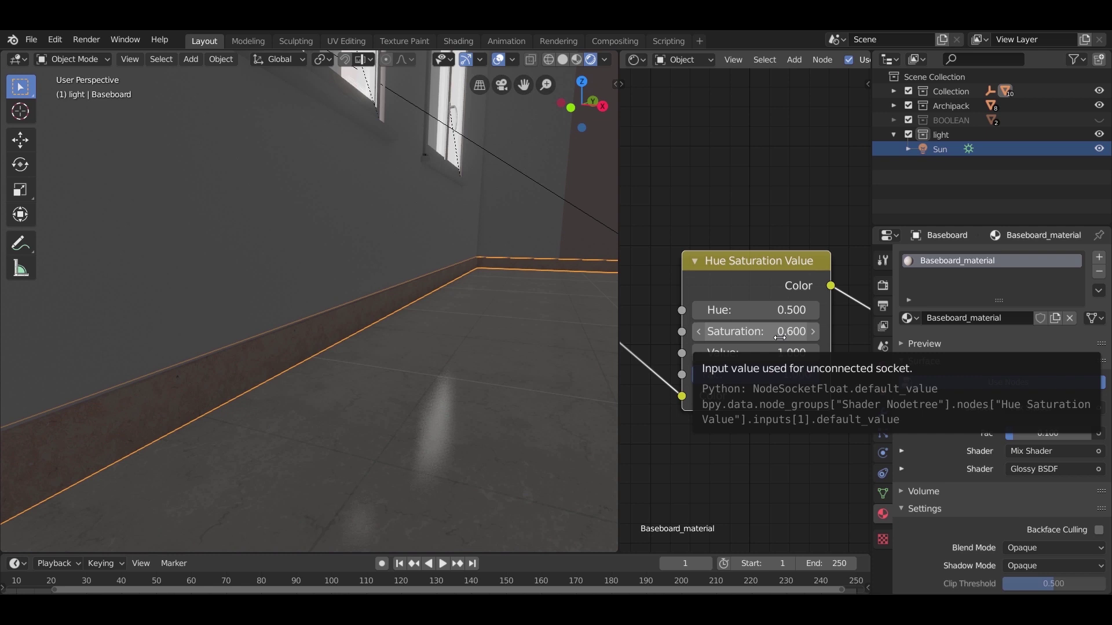
pyautogui.click(726, 331)
pyautogui.write('0.5')
pyautogui.press('Return')
# Step: Set the Value of the baseboard's Hue Saturation Value node to 1.5 and inspect the baseboard up close
pyautogui.keyDown('ctrl'); pyautogui.moveTo(742, 352); pyautogui.dragTo(756, 353); pyautogui.keyUp('ctrl')
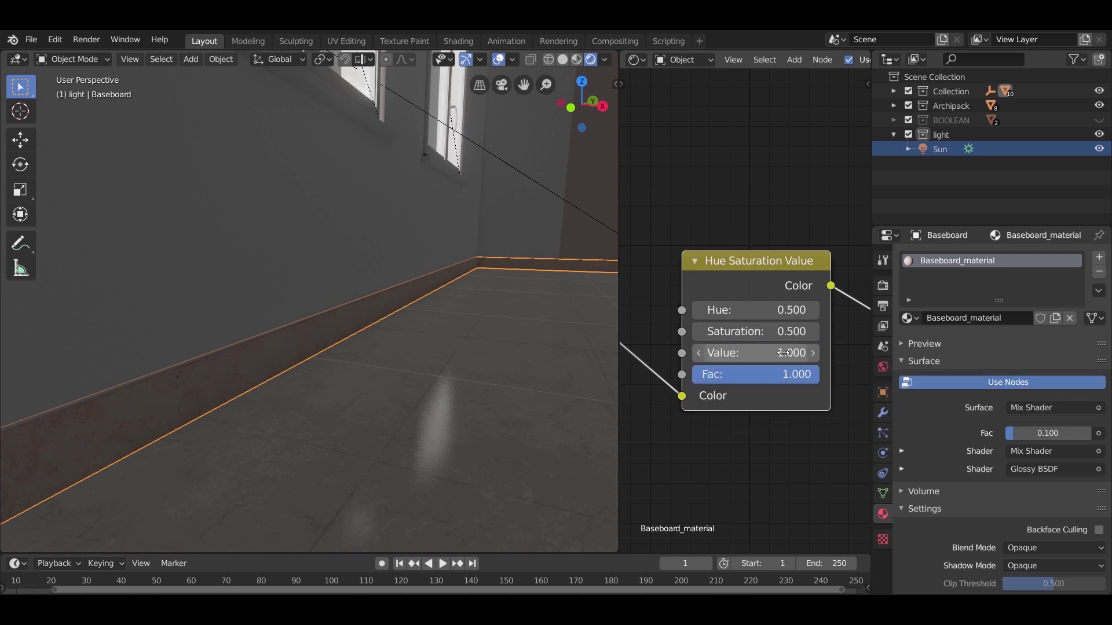
pyautogui.click(747, 352)
pyautogui.write('1.5')
pyautogui.press('Return')
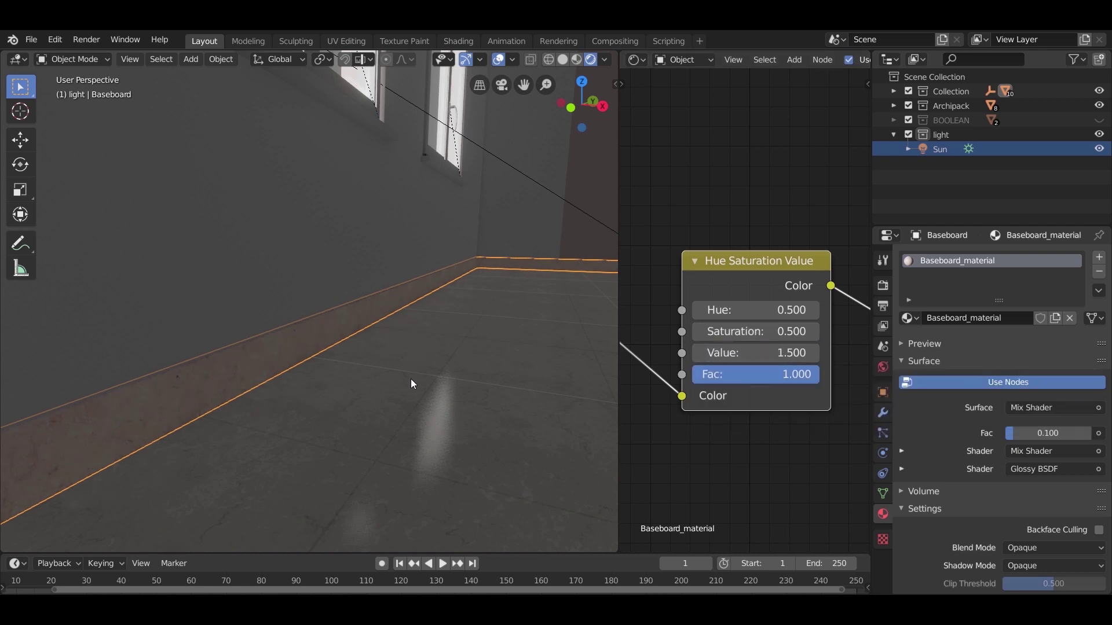
pyautogui.moveTo(411, 379); pyautogui.dragTo(467, 313, button='middle')
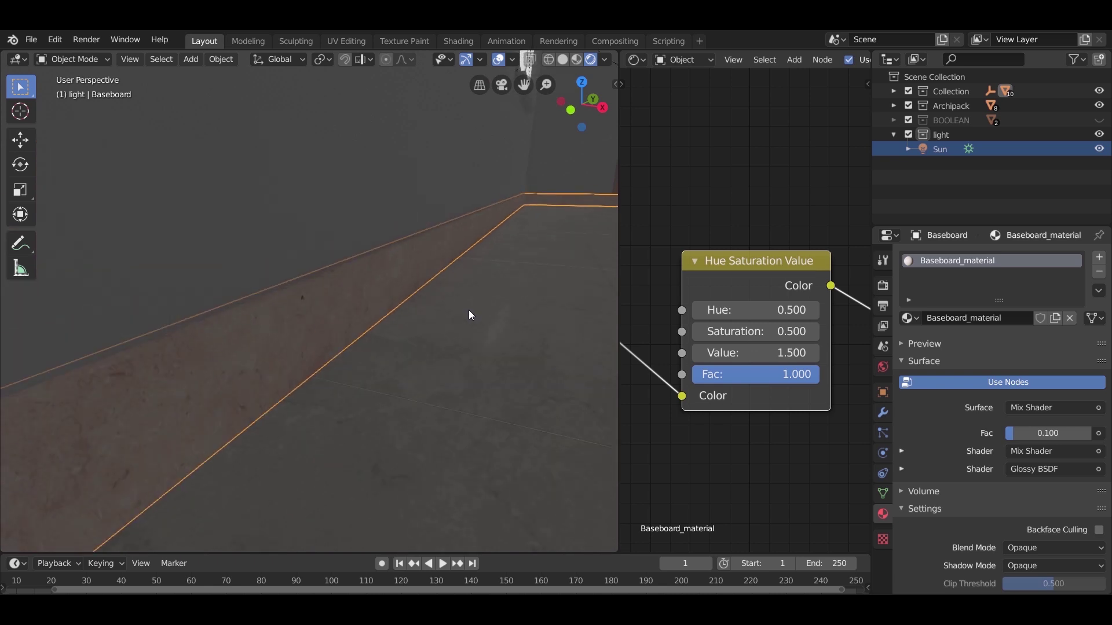
# Step: Set the node's Value to 1.1 and check the baseboard against the floor, windows and striped wall
pyautogui.click(752, 352)
pyautogui.write('1')
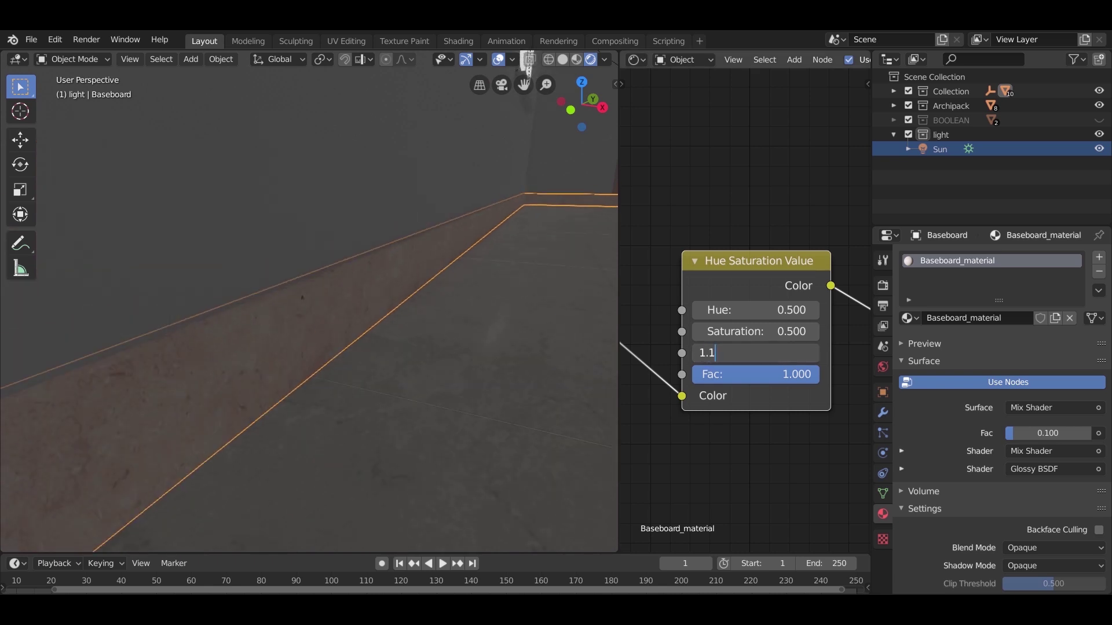
pyautogui.write('.1')
pyautogui.press('Return')
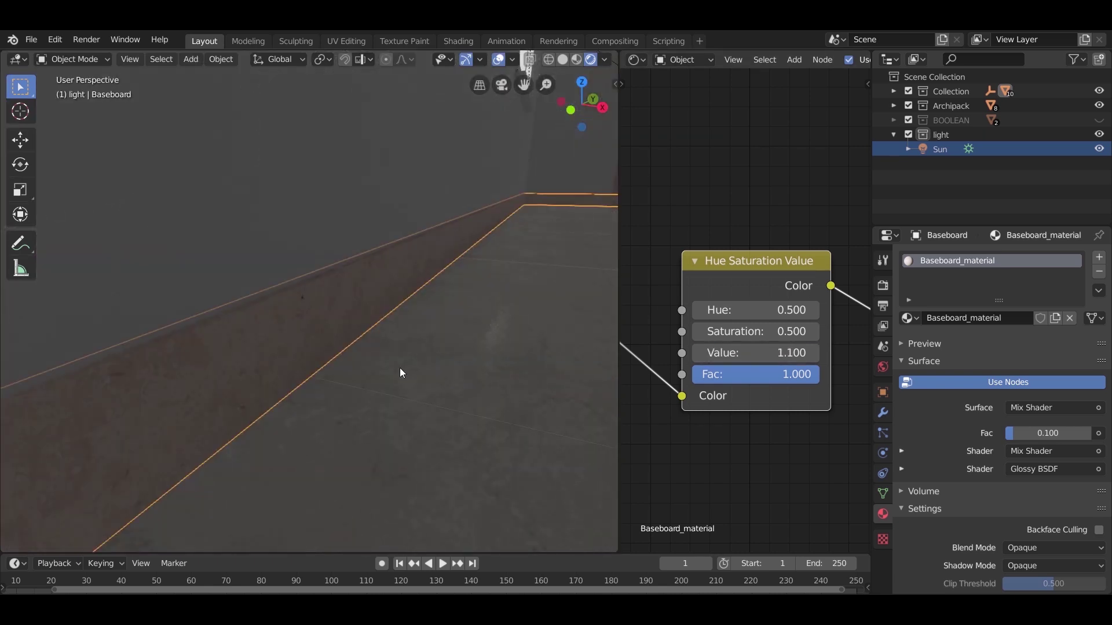
pyautogui.moveTo(399, 367)
pyautogui.keyDown('shift'); pyautogui.mouseDown(button='middle')
pyautogui.moveTo(284, 387)
pyautogui.moveTo(283, 404)
pyautogui.mouseUp(button='middle'); pyautogui.keyUp('shift')
pyautogui.click(301, 387)
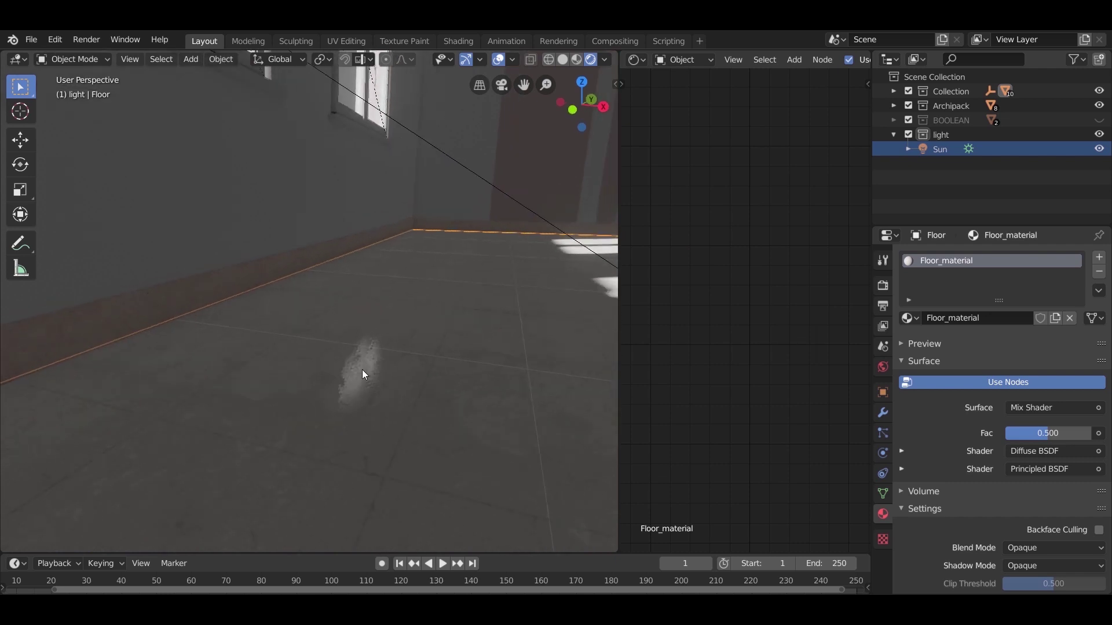
pyautogui.keyDown('shift'); pyautogui.moveTo(363, 370); pyautogui.dragTo(279, 464, button='middle'); pyautogui.keyUp('shift')
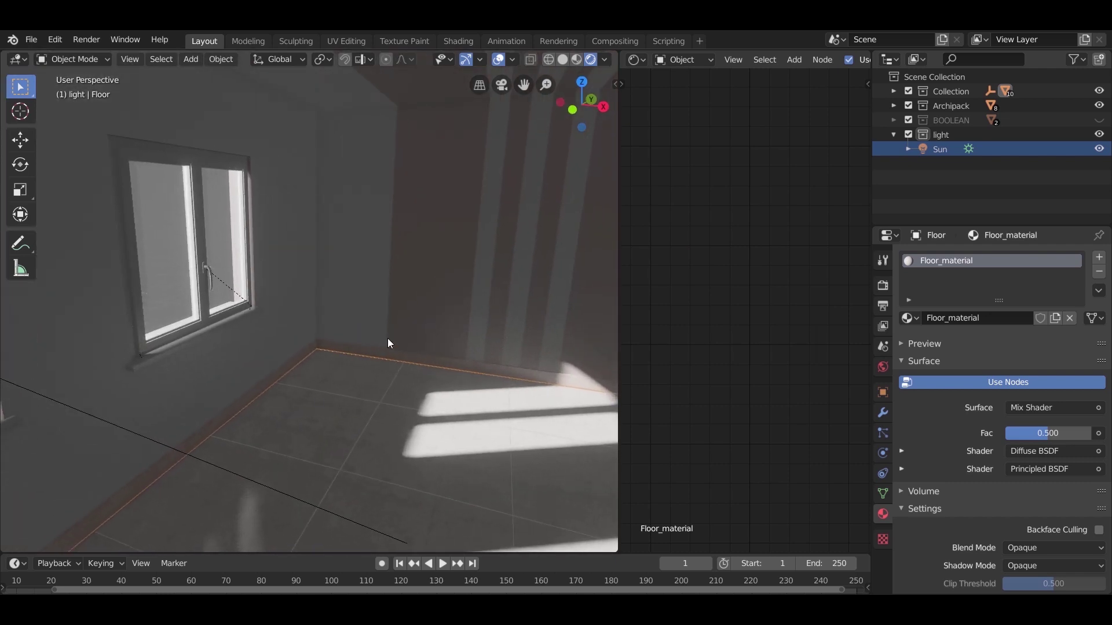
pyautogui.moveTo(347, 363)
pyautogui.mouseDown(button='middle')
pyautogui.moveTo(318, 357)
pyautogui.moveTo(444, 346)
pyautogui.mouseUp(button='middle')
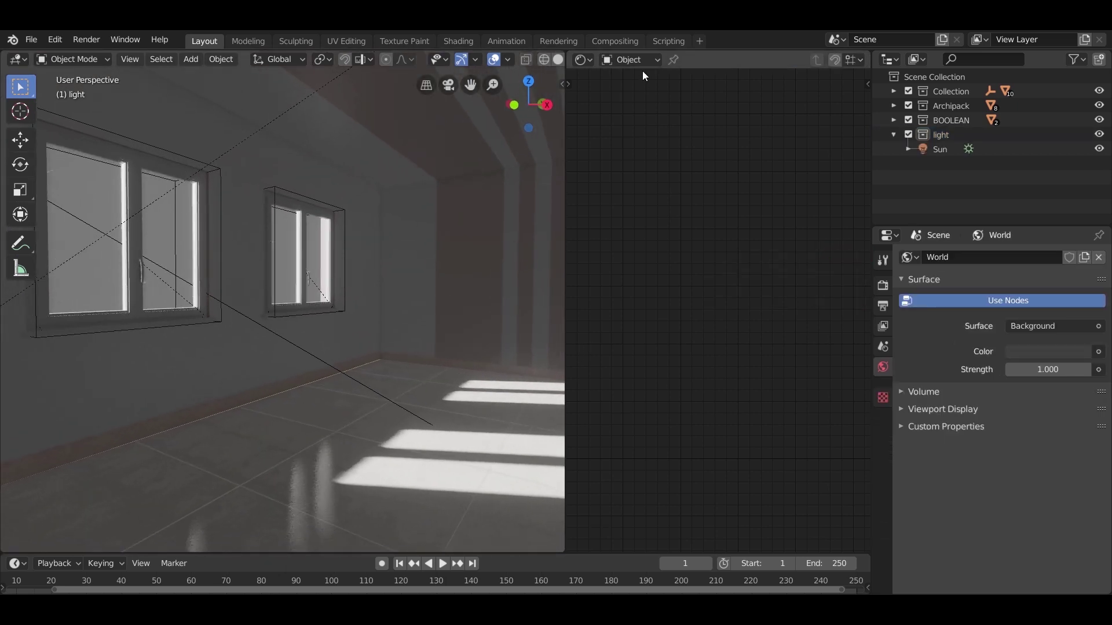
# Step: Switch the node editor to the World shader and add an Environment Texture node in front of the Background node
pyautogui.click(639, 61)
pyautogui.click(641, 99)
pyautogui.moveTo(703, 376); pyautogui.dragTo(672, 364, button='middle')
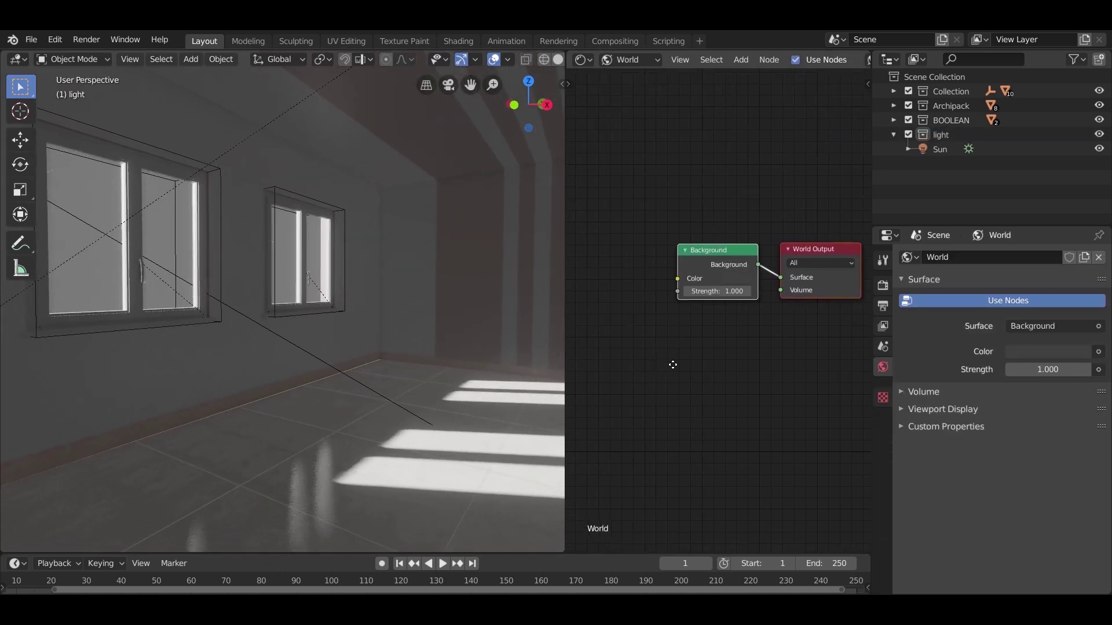
pyautogui.hotkey('shift', 'a')
pyautogui.moveTo(634, 340)
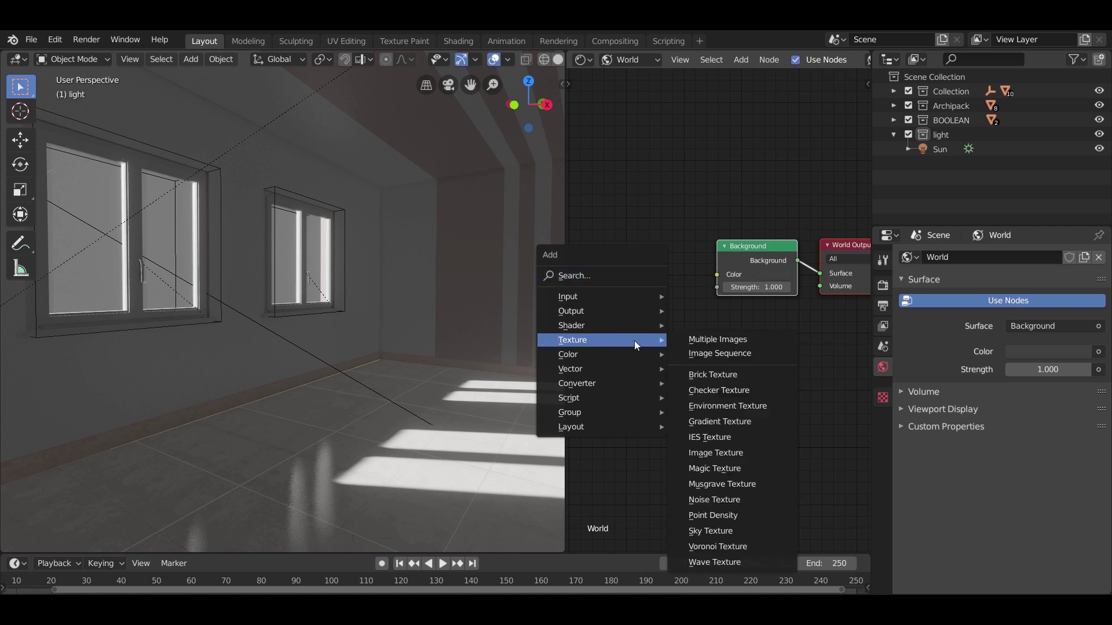
pyautogui.click(722, 409)
pyautogui.click(568, 230)
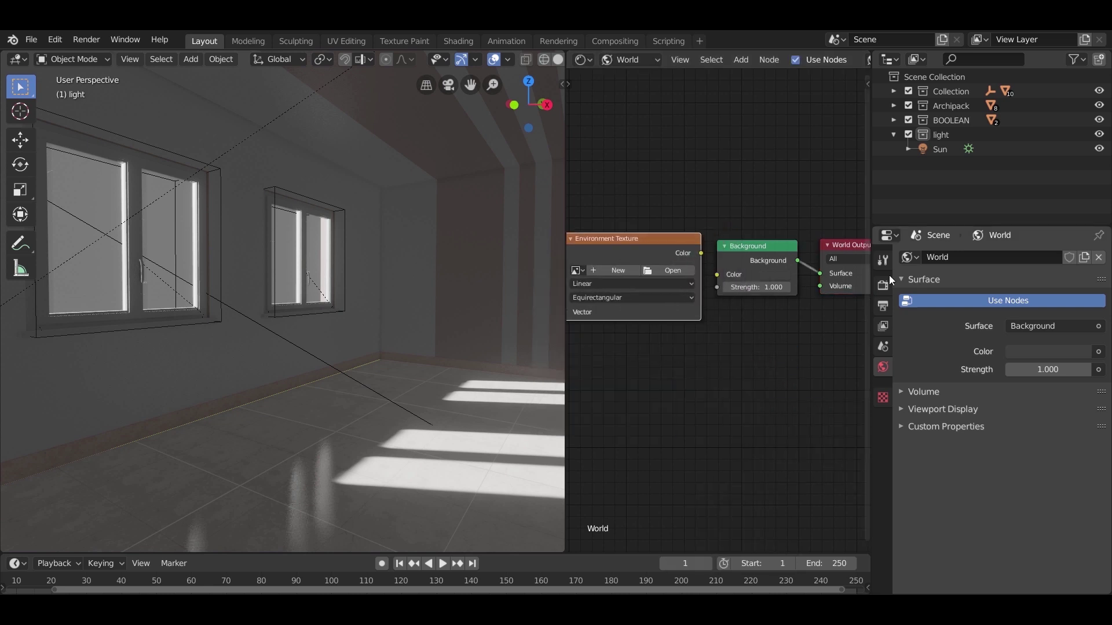
# Step: Load VizPeople_non_commercial_hdr_v1_01.hdr from the 10 hdri folder into the Environment Texture and link its Color to the Background's Color
pyautogui.click(680, 262)
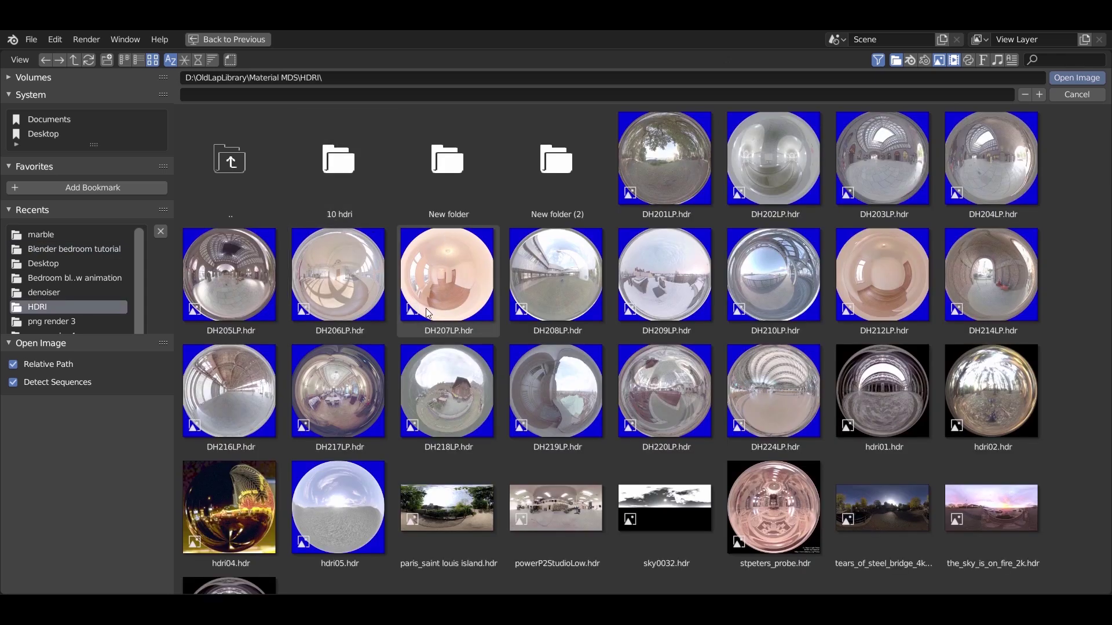
pyautogui.doubleClick(387, 195)
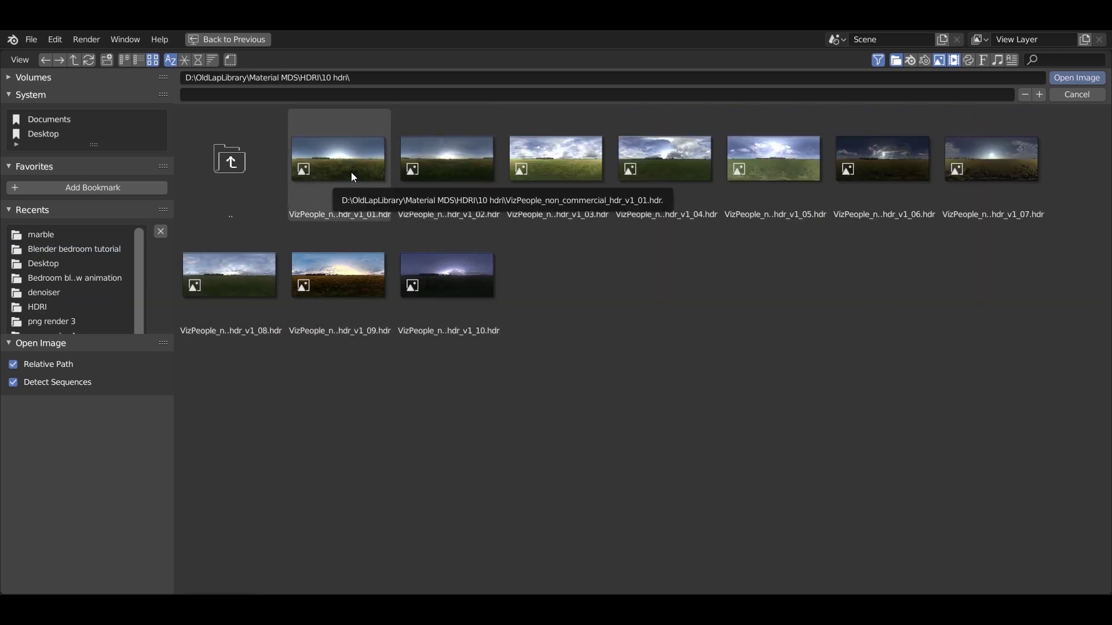
pyautogui.doubleClick(361, 186)
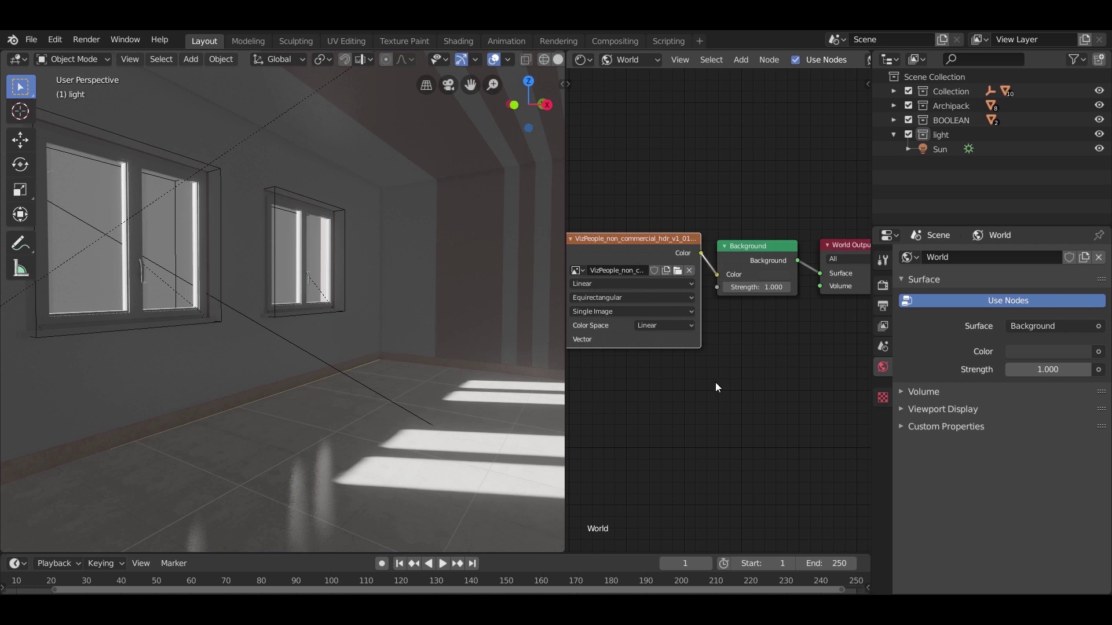
pyautogui.scroll(-1, 716, 387)
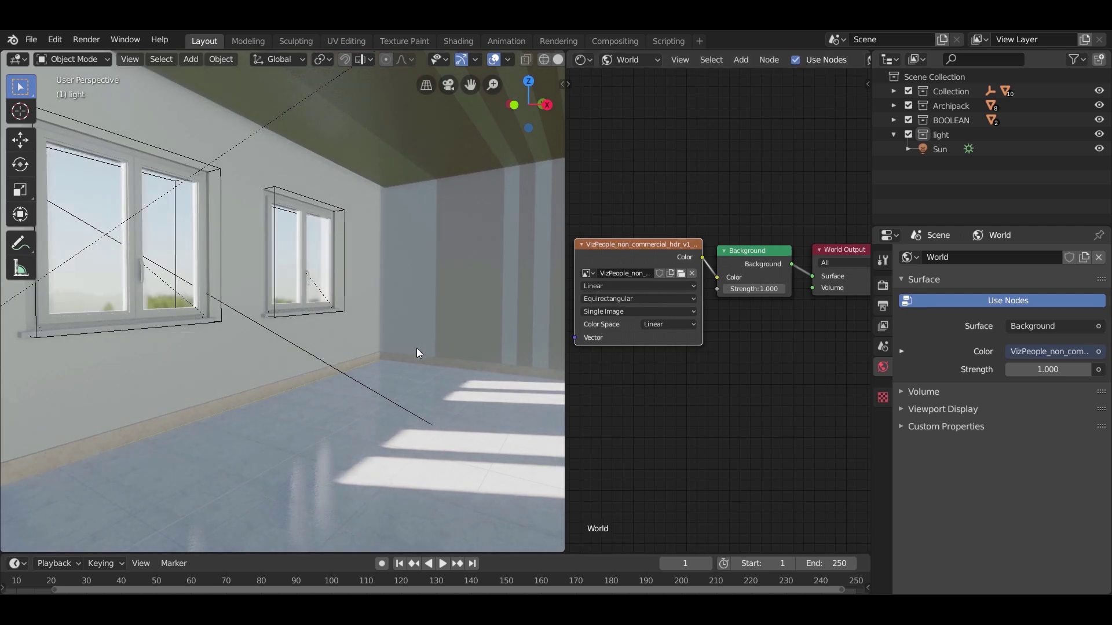
pyautogui.moveTo(351, 366); pyautogui.dragTo(321, 343, button='middle')
# Step: Add Mapping and Texture Coordinate nodes to the world's Environment Texture
pyautogui.scroll(-2, 721, 379)
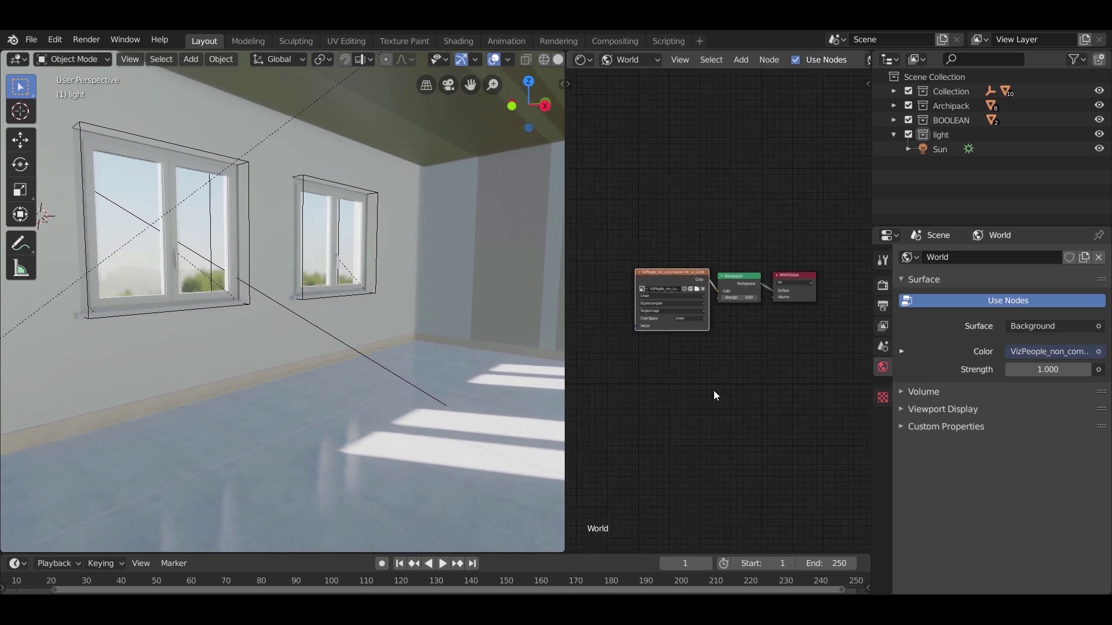
pyautogui.scroll(1, 735, 324)
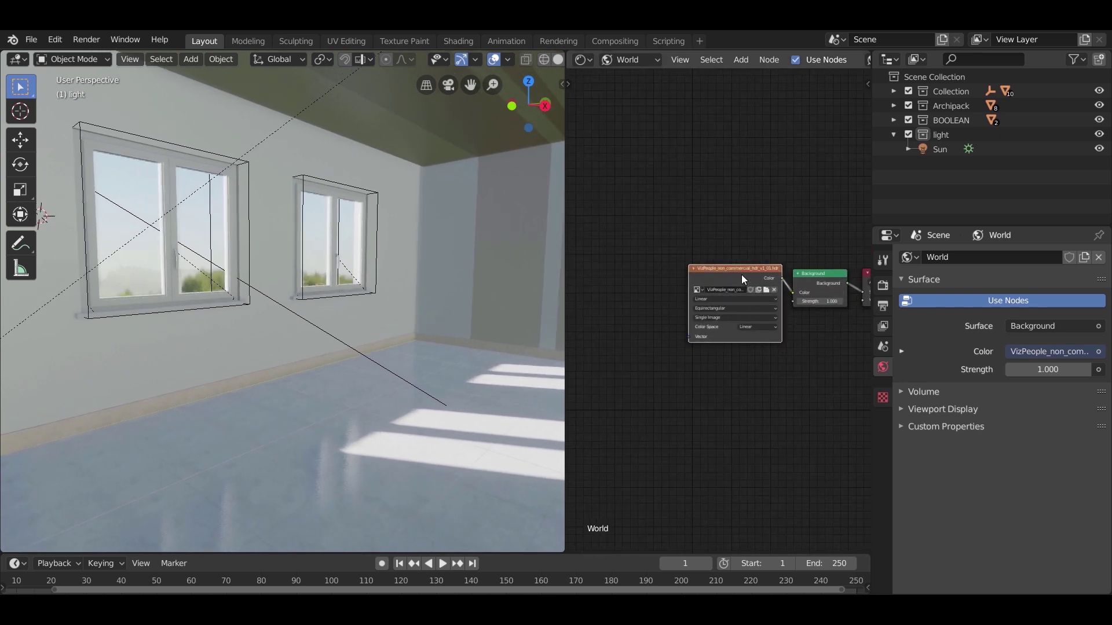
pyautogui.hotkey('ctrl', 't')
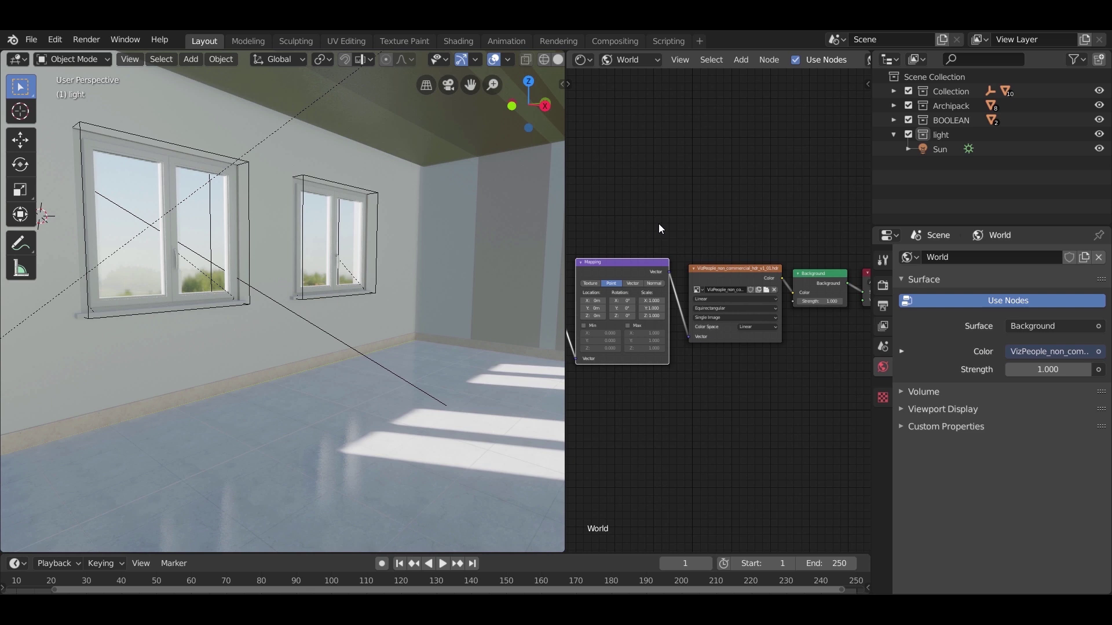
pyautogui.moveTo(477, 321); pyautogui.dragTo(475, 322, button='middle')
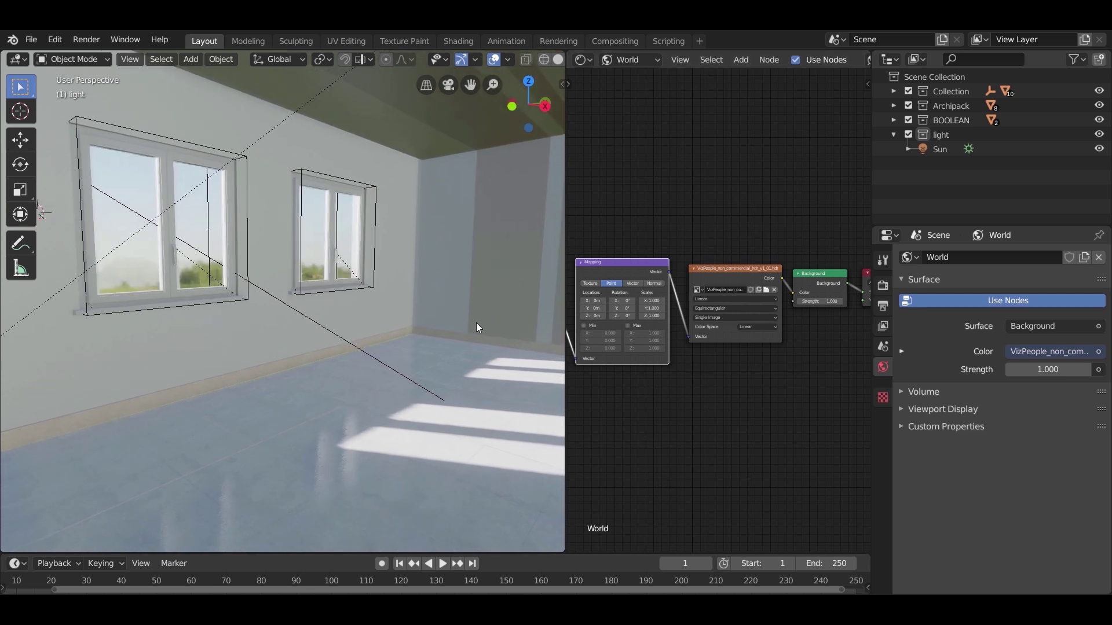
# Step: Try shifting the environment along Z with the Mapping node's location and reset it to 0 m
pyautogui.moveTo(664, 214); pyautogui.dragTo(777, 200, button='middle')
pyautogui.scroll(12, 712, 314)
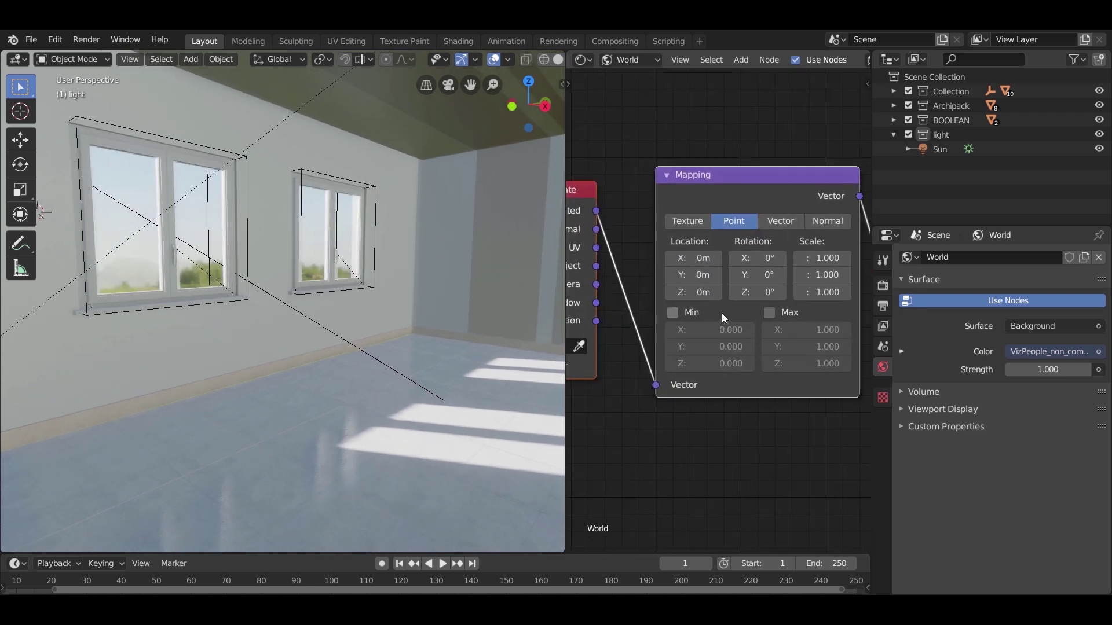
pyautogui.moveTo(688, 292); pyautogui.dragTo(665, 293)
pyautogui.click(688, 292)
pyautogui.write('0')
pyautogui.press('Return')
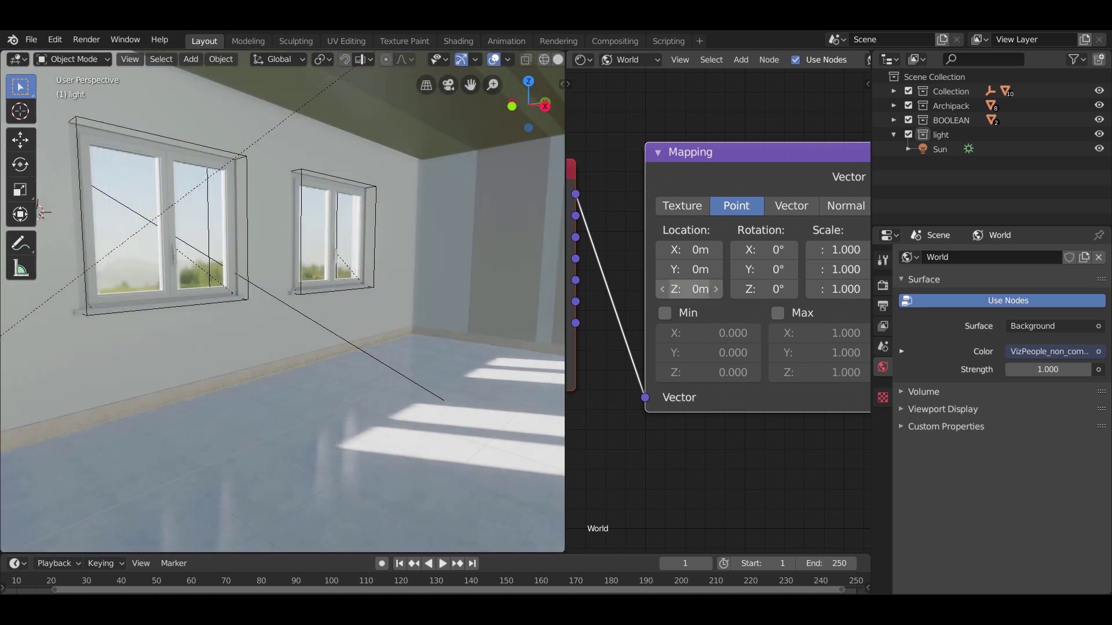
# Step: Try Z rotations of -12.4° and 30.8° on the Mapping node while viewing the building from outside
pyautogui.moveTo(766, 288)
pyautogui.mouseDown()
pyautogui.moveTo(781, 287)
pyautogui.moveTo(743, 288)
pyautogui.moveTo(763, 288)
pyautogui.mouseUp()
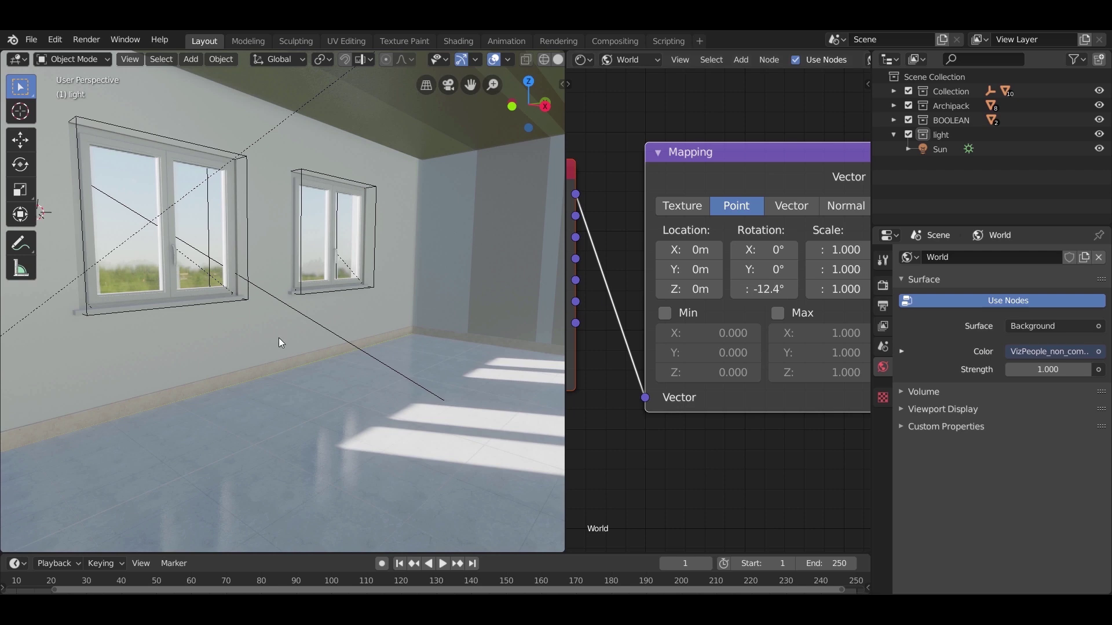
pyautogui.moveTo(280, 339); pyautogui.dragTo(169, 357, button='middle')
pyautogui.scroll(-10, 195, 322)
pyautogui.moveTo(221, 315); pyautogui.dragTo(11, 296, button='middle')
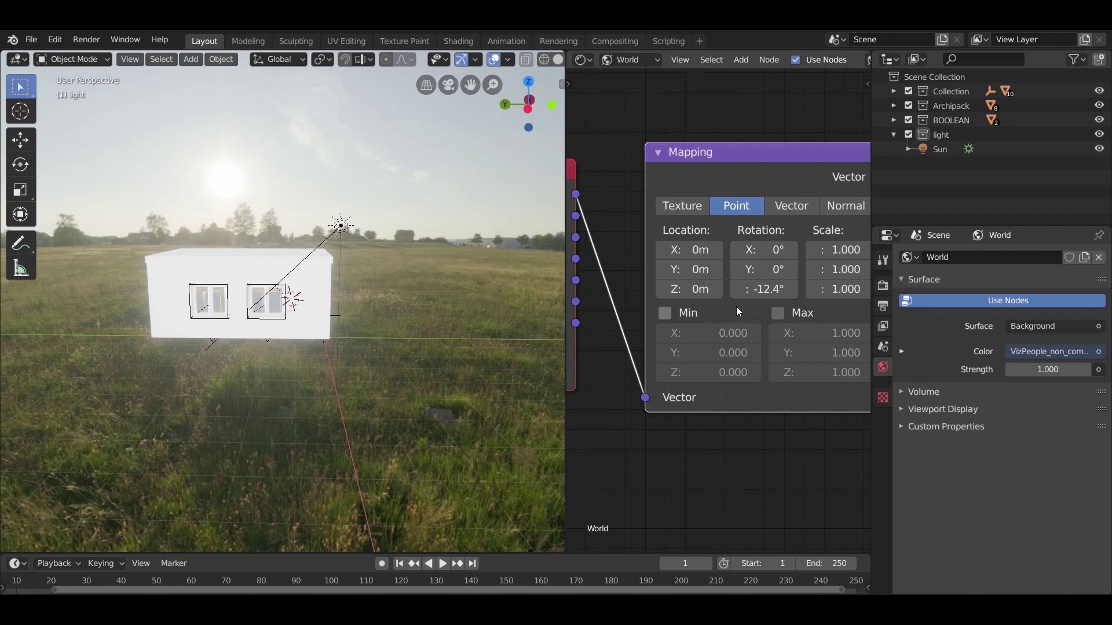
pyautogui.moveTo(762, 291); pyautogui.dragTo(845, 291)
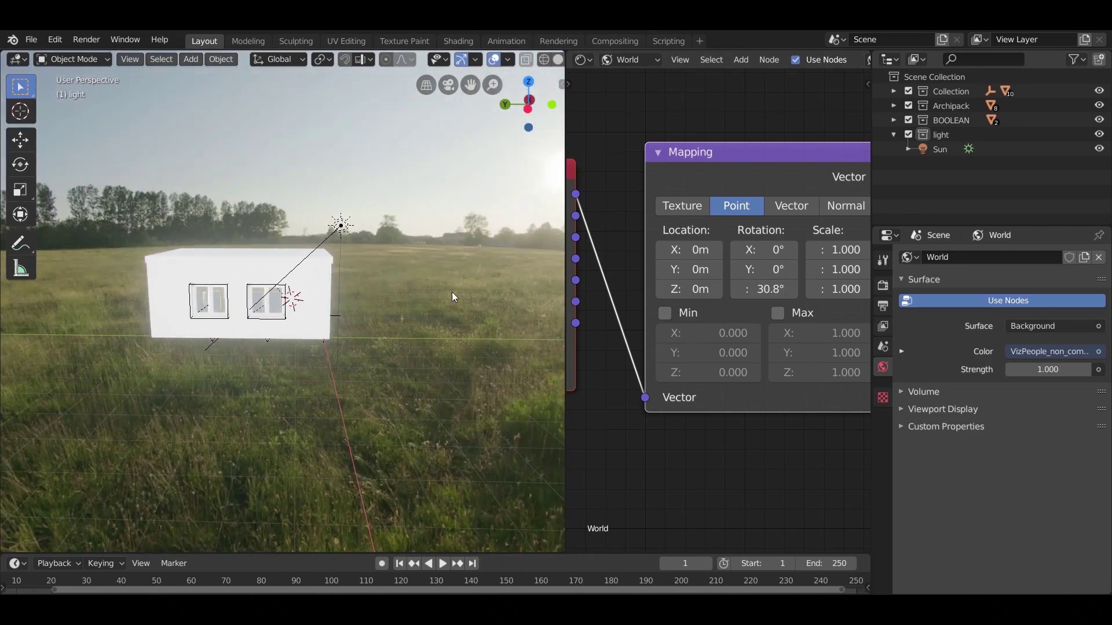
pyautogui.moveTo(427, 328); pyautogui.dragTo(453, 327, button='middle')
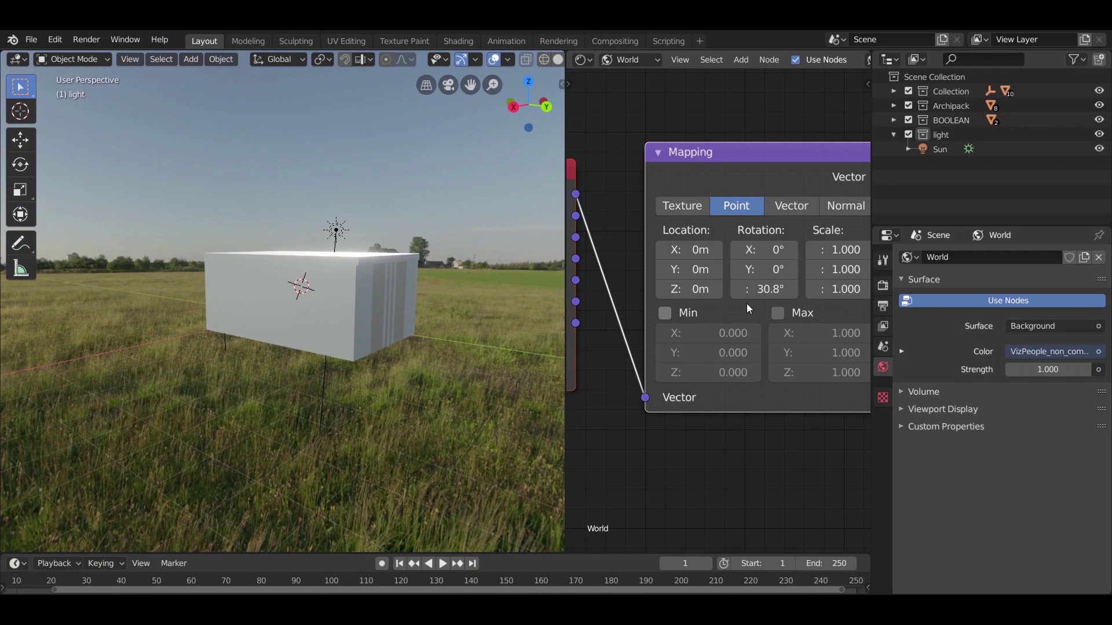
# Step: Set the Mapping node's Z rotation to 144° and select the ceiling from inside the room
pyautogui.moveTo(770, 292); pyautogui.dragTo(799, 291)
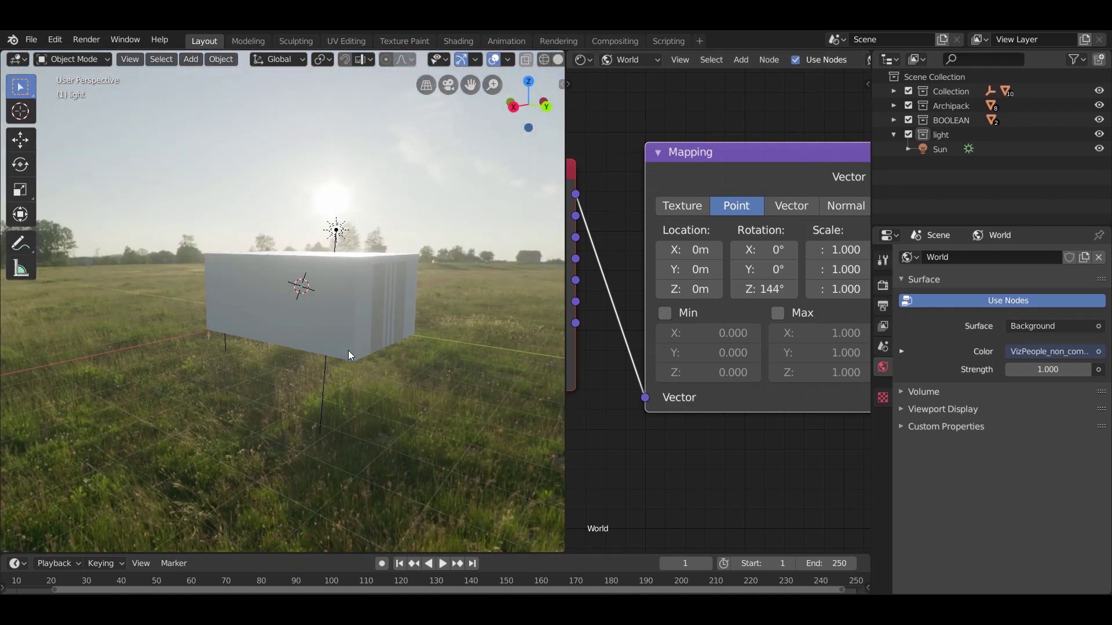
pyautogui.moveTo(348, 350); pyautogui.dragTo(519, 370, button='middle')
pyautogui.scroll(6, 312, 302)
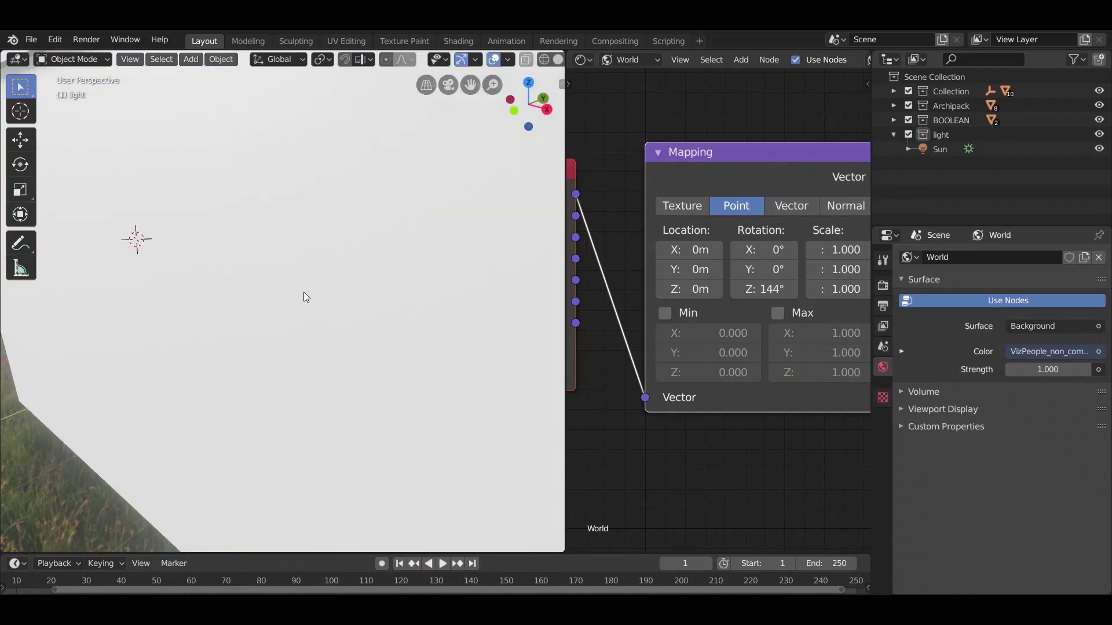
pyautogui.scroll(3, 303, 292)
pyautogui.moveTo(304, 292); pyautogui.dragTo(273, 262, button='middle')
pyautogui.scroll(1, 289, 283)
pyautogui.keyDown('shift'); pyautogui.moveTo(350, 325); pyautogui.dragTo(304, 377, button='middle'); pyautogui.keyUp('shift')
pyautogui.click(231, 109)
pyautogui.moveTo(265, 258); pyautogui.dragTo(300, 251, button='middle')
pyautogui.scroll(-2, 632, 269)
# Step: Move the Background and World Output nodes away from the Environment Texture to make room between them
pyautogui.scroll(-7, 632, 268)
pyautogui.moveTo(696, 360); pyautogui.dragTo(627, 377, button='middle')
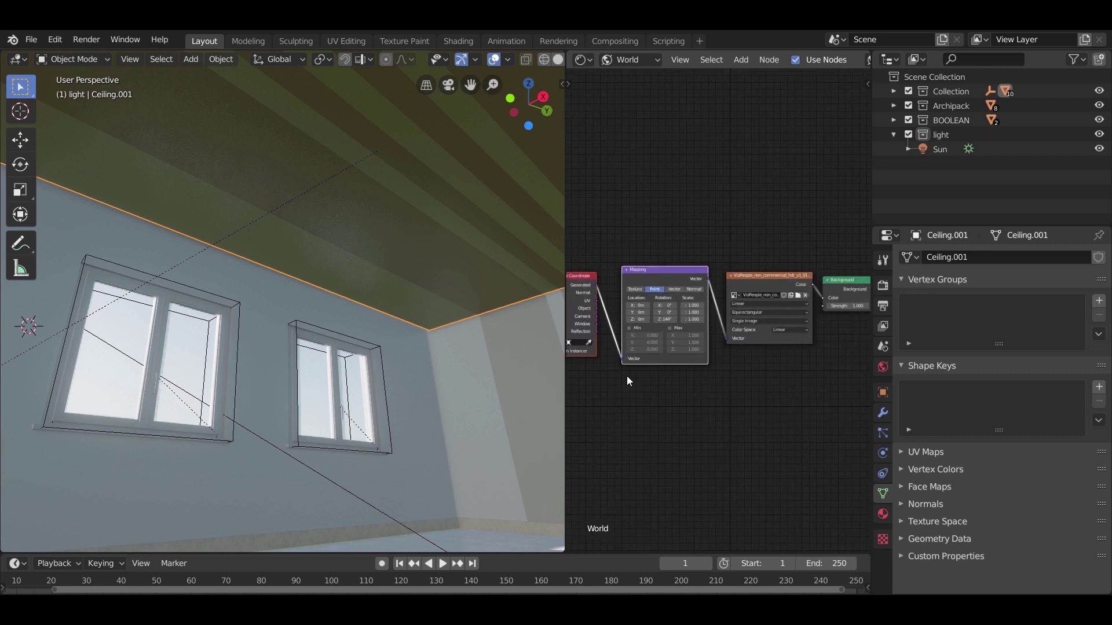
pyautogui.moveTo(739, 404); pyautogui.dragTo(619, 395, button='middle')
pyautogui.scroll(4, 744, 337)
pyautogui.moveTo(764, 356); pyautogui.dragTo(693, 359, button='middle')
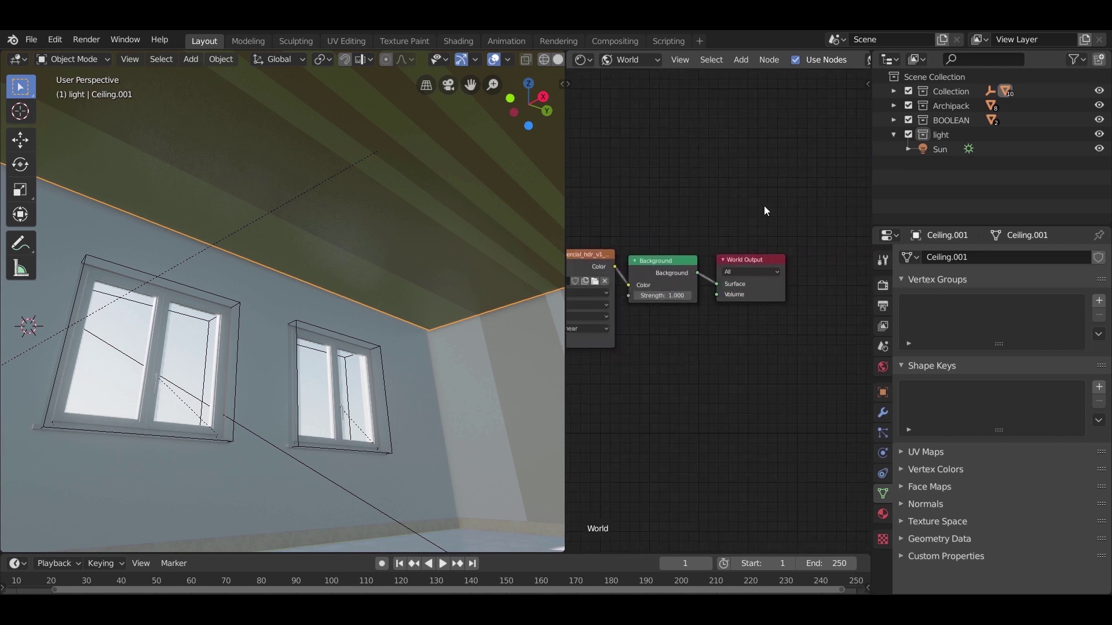
pyautogui.moveTo(764, 206); pyautogui.dragTo(679, 343)
pyautogui.moveTo(663, 267); pyautogui.dragTo(820, 262)
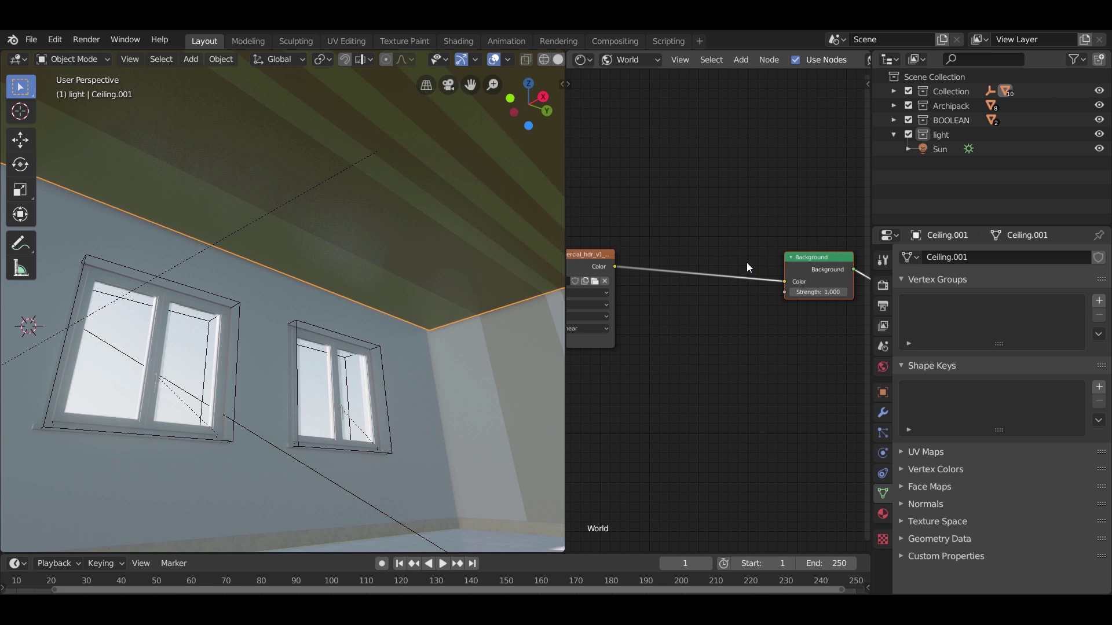
# Step: Add a Light Path node to the world shader and place it above the Environment Texture node
pyautogui.moveTo(661, 316); pyautogui.dragTo(742, 388, button='middle')
pyautogui.hotkey('shift', 'a')
pyautogui.click(690, 200)
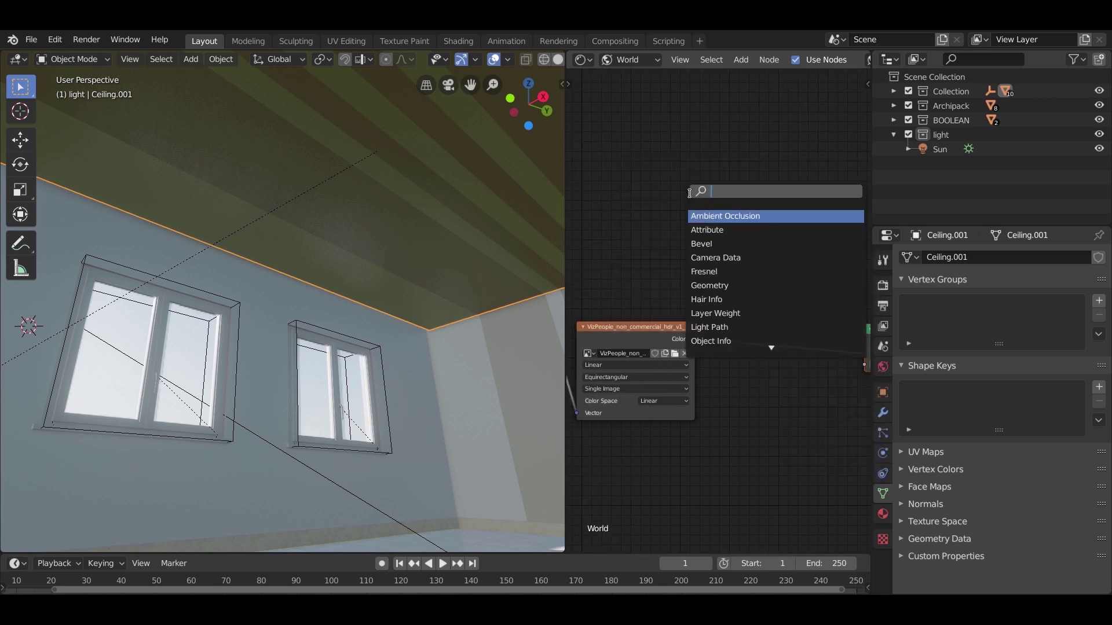
pyautogui.write('li')
pyautogui.click(701, 216)
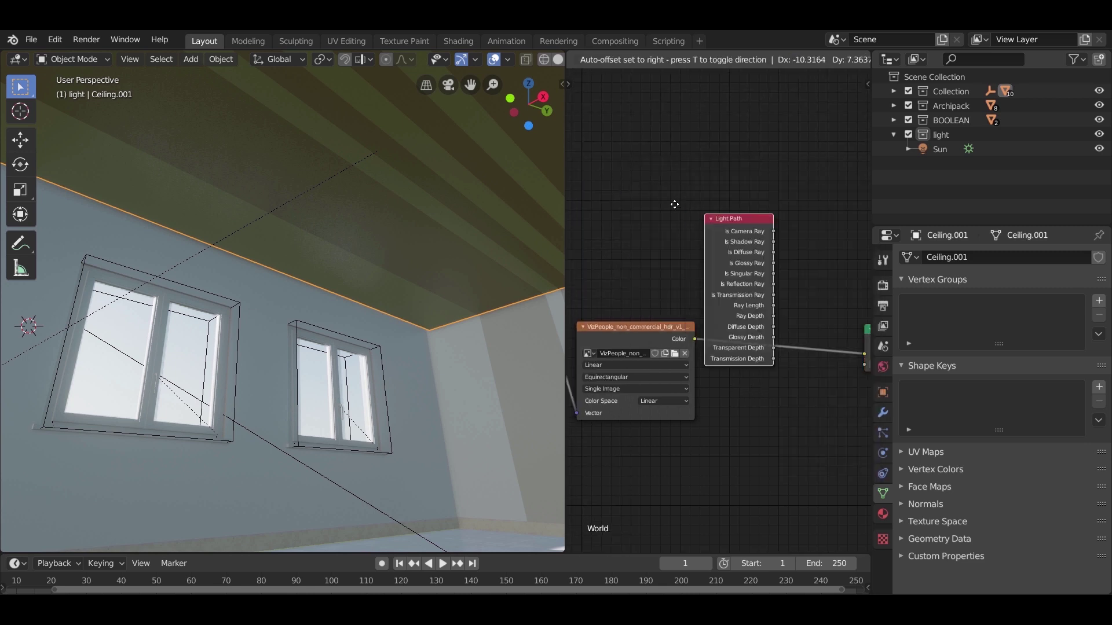
pyautogui.click(573, 132)
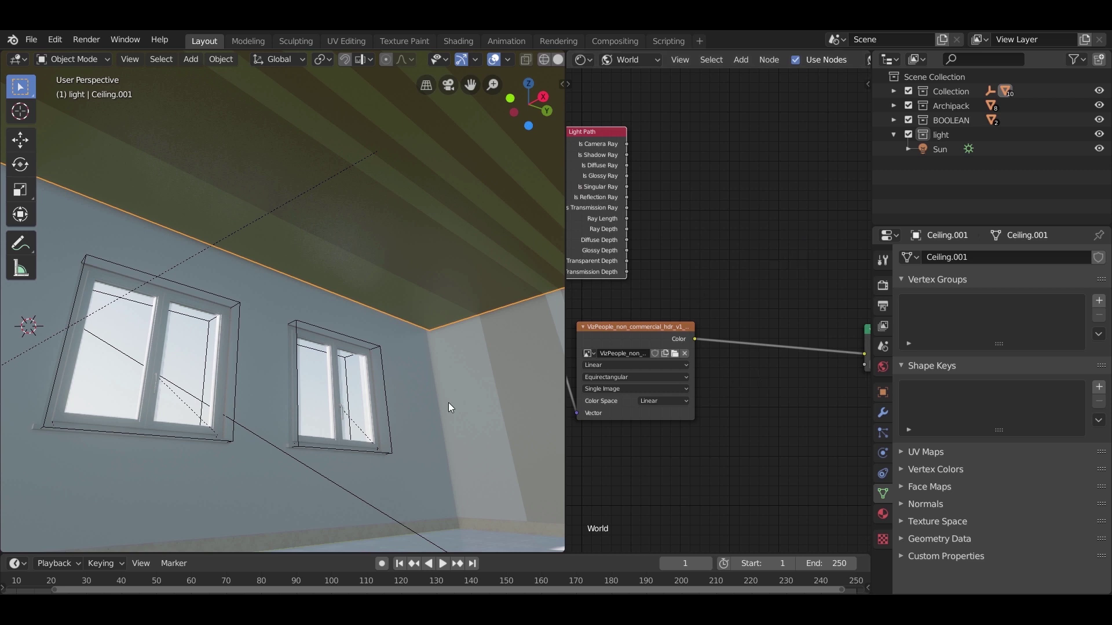
pyautogui.moveTo(328, 396); pyautogui.dragTo(328, 426, button='middle')
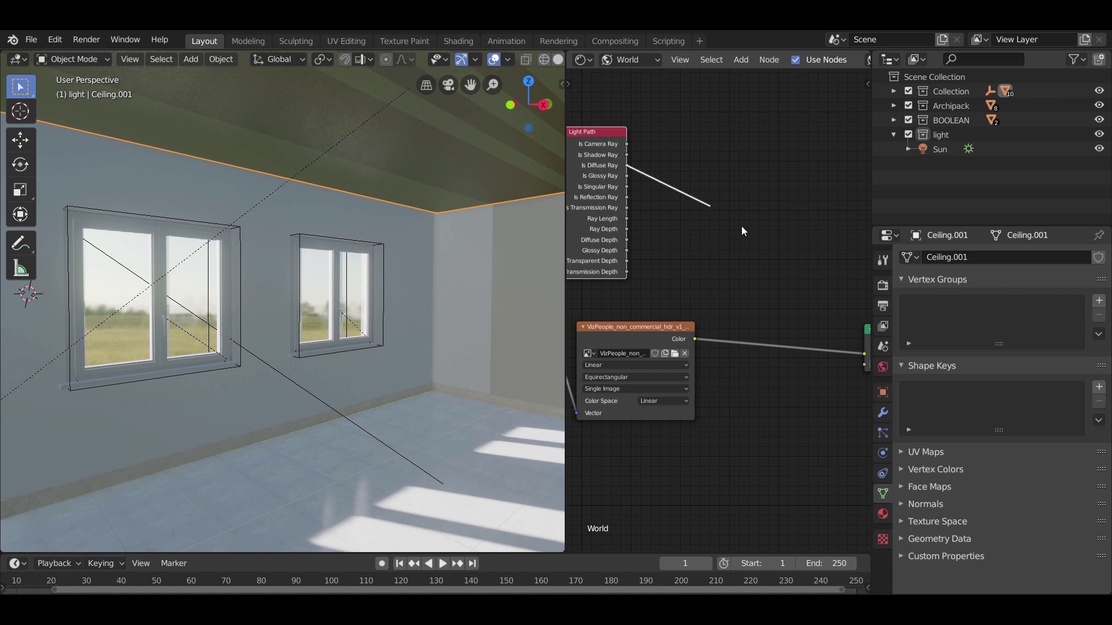
# Step: Insert a MixRGB node into the link between the Environment Texture and Background nodes
pyautogui.moveTo(742, 226); pyautogui.dragTo(761, 235)
pyautogui.moveTo(799, 403); pyautogui.dragTo(767, 388, button='middle')
pyautogui.hotkey('shift', 'a')
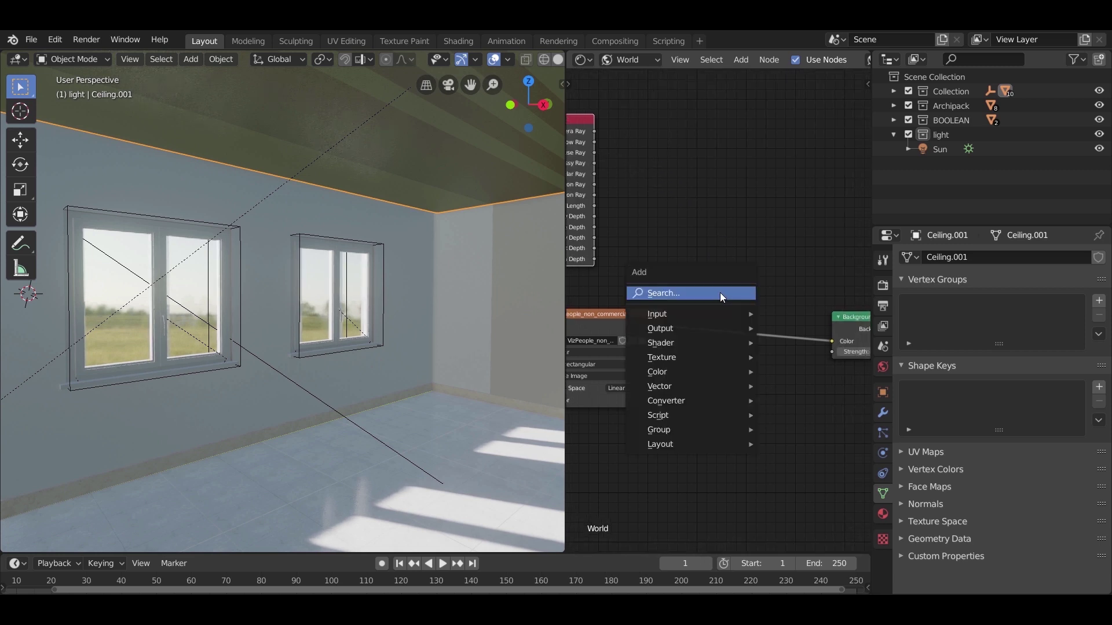
pyautogui.moveTo(701, 403)
pyautogui.hotkey('shift', 'a')
pyautogui.moveTo(655, 337)
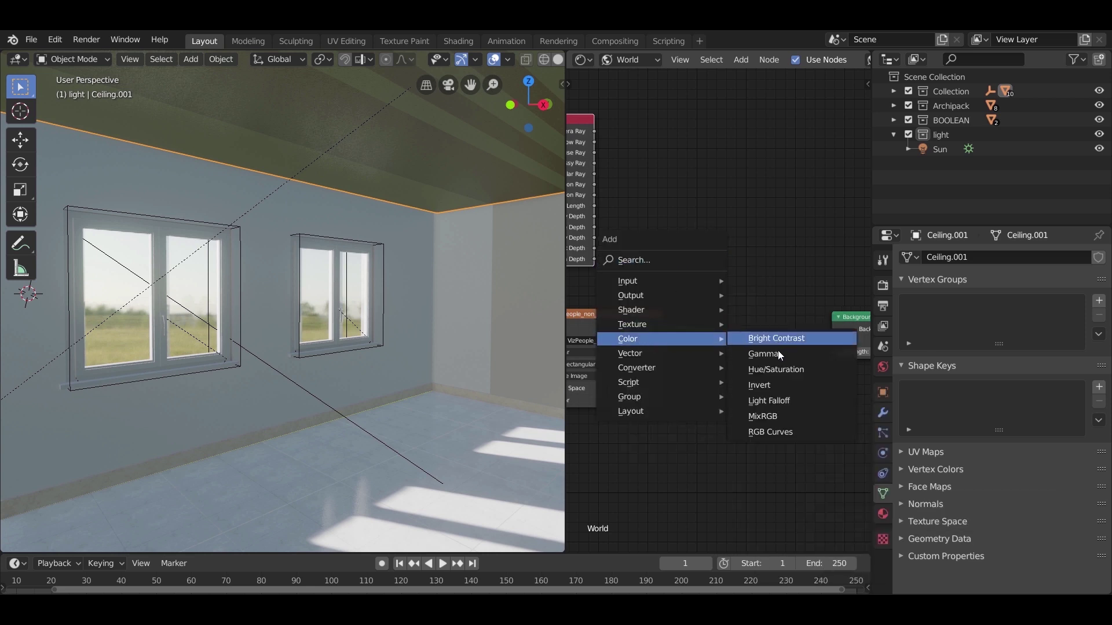
pyautogui.click(773, 414)
pyautogui.click(729, 298)
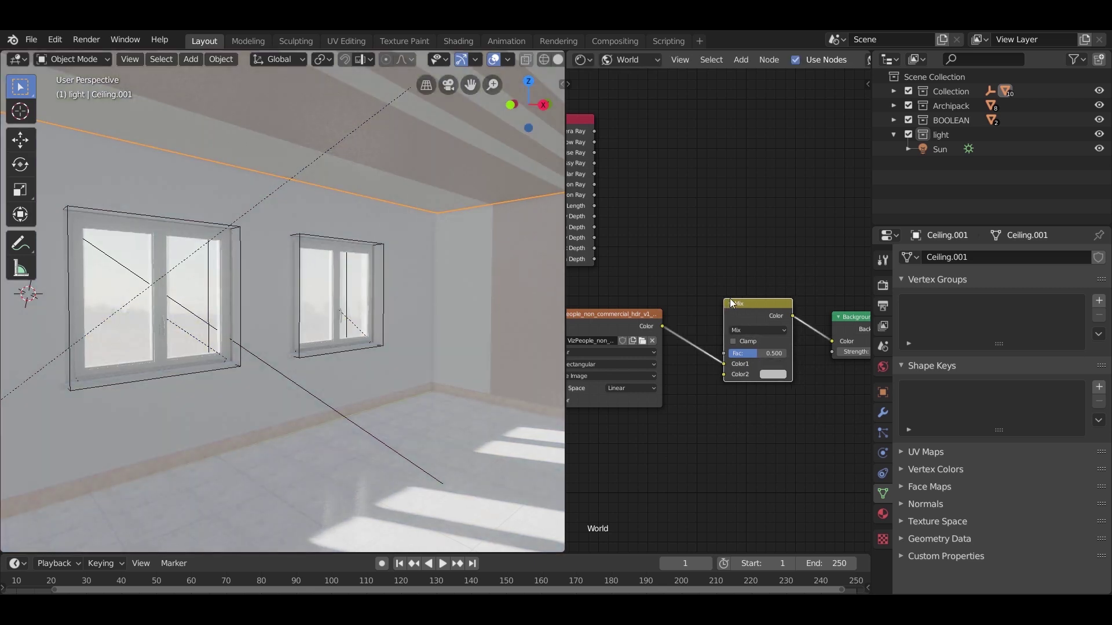
# Step: Connect the Light Path's Is Diffuse Ray output to the Mix node's Fac and tint Color2 pale blue
pyautogui.moveTo(610, 188); pyautogui.dragTo(642, 189, button='middle')
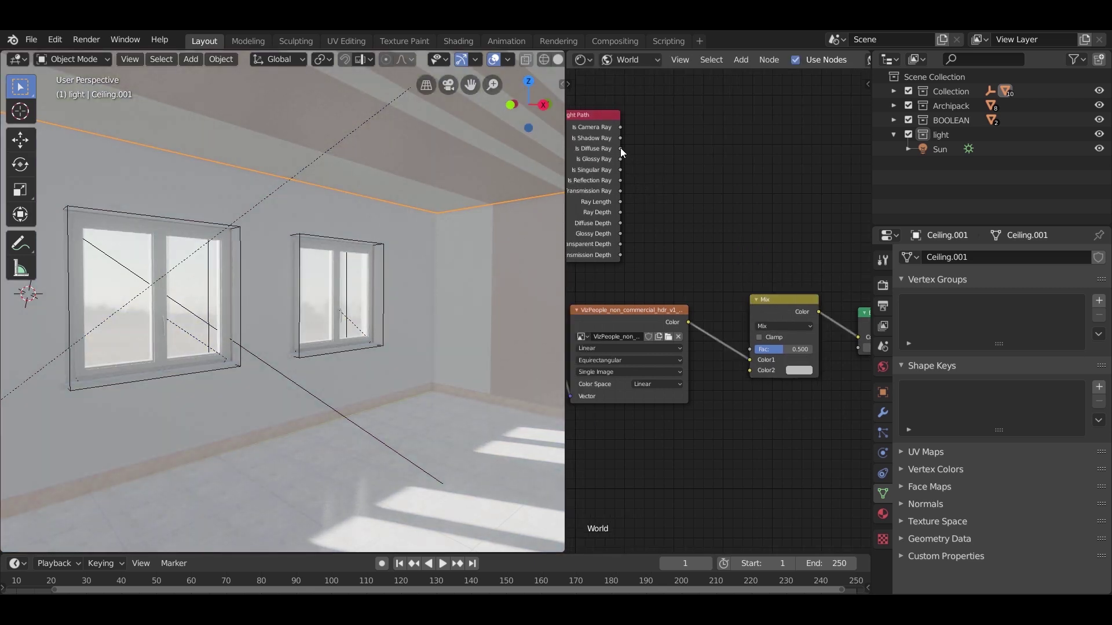
pyautogui.moveTo(621, 149); pyautogui.dragTo(748, 348)
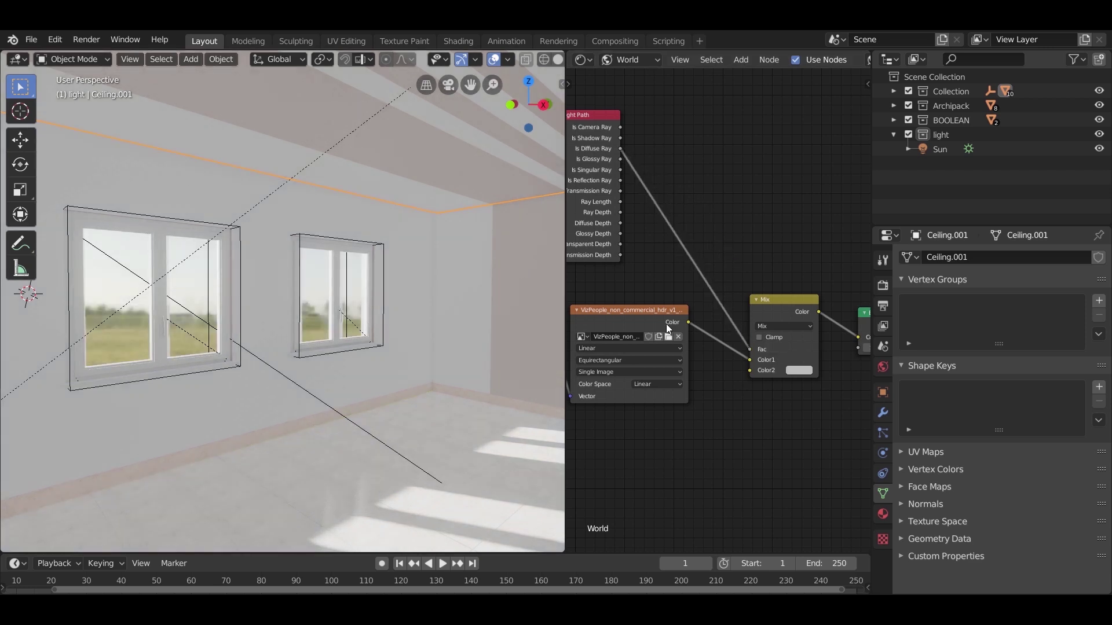
pyautogui.scroll(4, 788, 371)
pyautogui.click(780, 354)
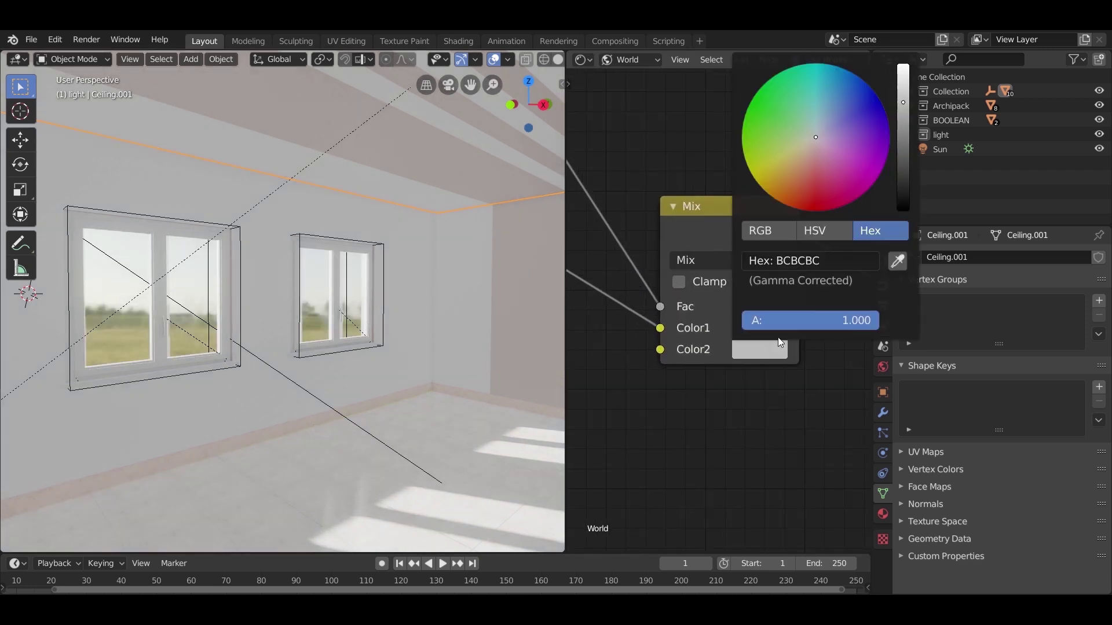
pyautogui.moveTo(814, 136); pyautogui.dragTo(819, 121)
pyautogui.moveTo(380, 362); pyautogui.dragTo(599, 359, button='middle')
# Step: Set the Background node's strength to 0.8
pyautogui.scroll(-7, 760, 380)
pyautogui.moveTo(825, 341); pyautogui.dragTo(707, 351, button='middle')
pyautogui.scroll(4, 730, 339)
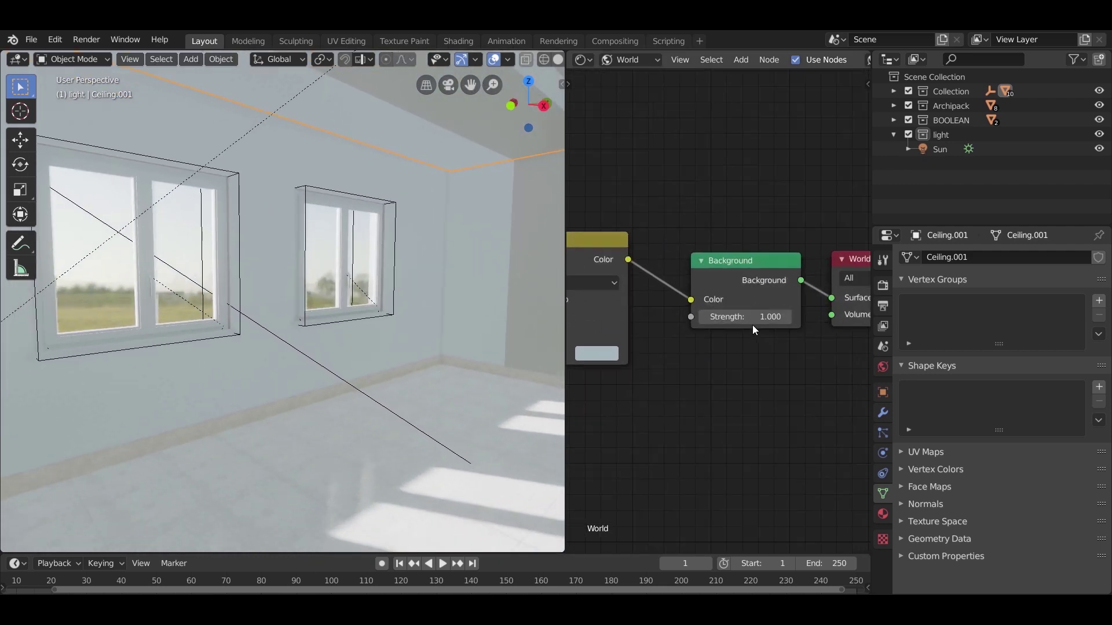
pyautogui.moveTo(751, 318); pyautogui.dragTo(718, 319)
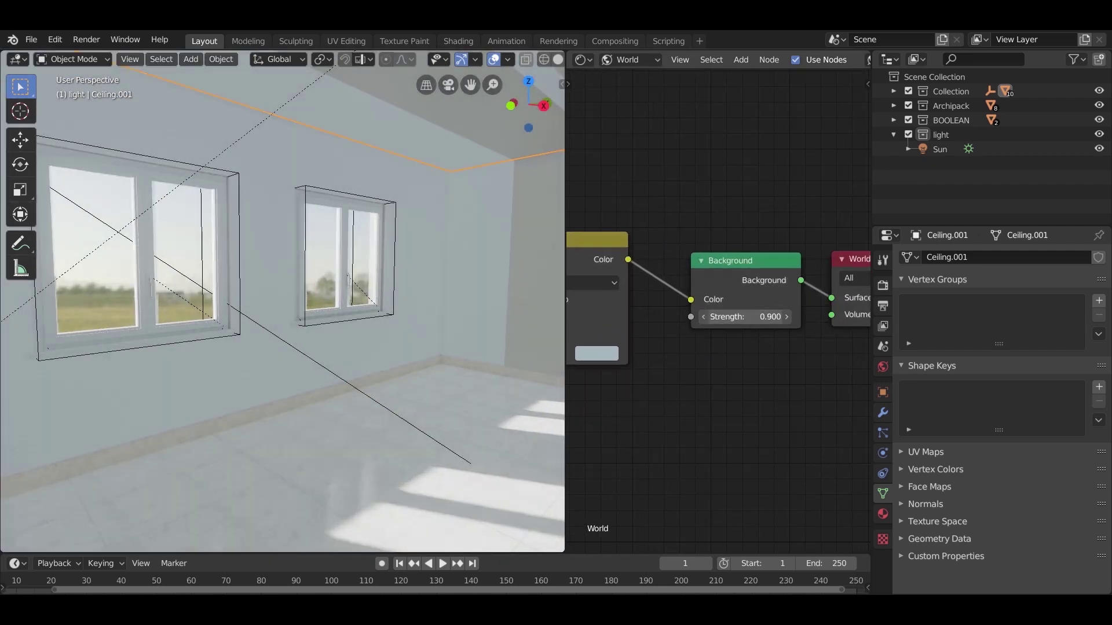
pyautogui.click(758, 318)
pyautogui.press('Return')
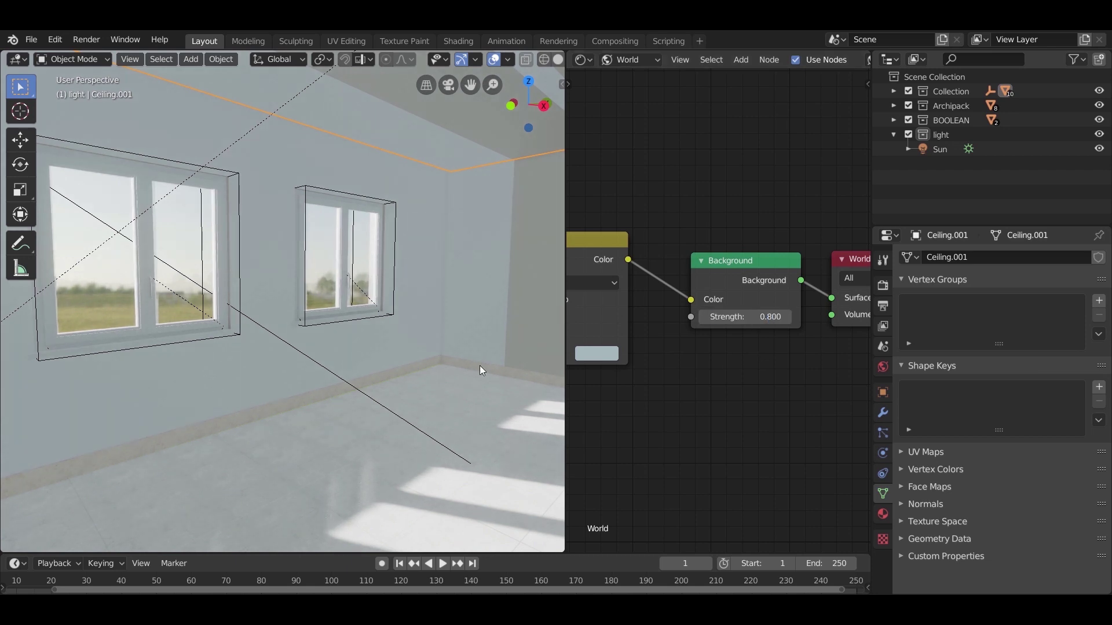
# Step: Select the Room object inside the scene and display its Wall_material properties
pyautogui.moveTo(479, 366); pyautogui.dragTo(408, 405, button='middle')
pyautogui.click(408, 405)
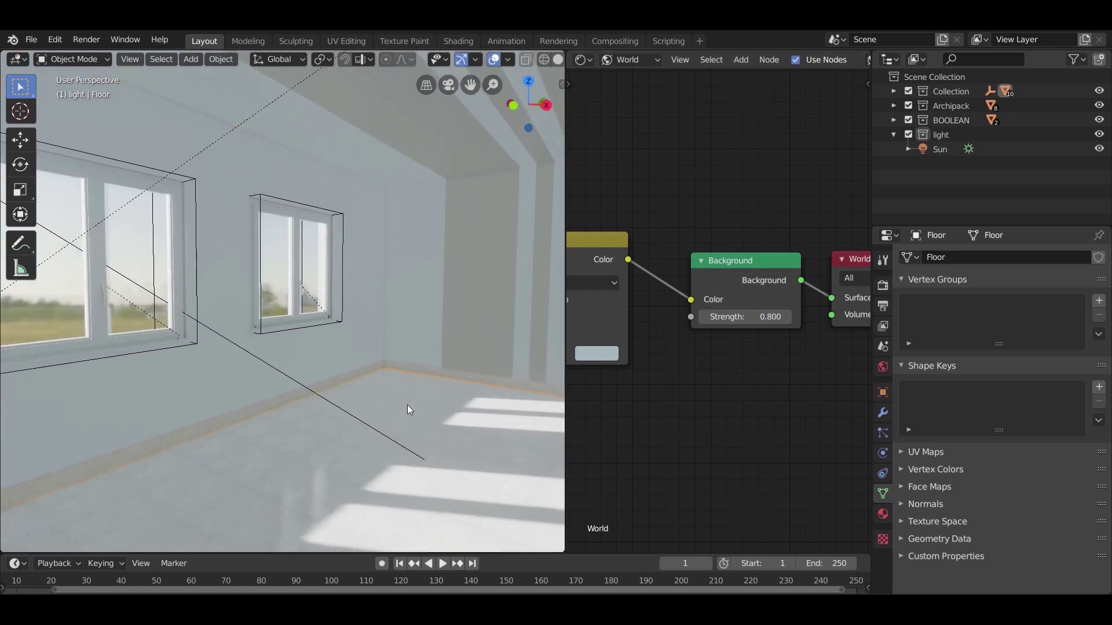
pyautogui.click(481, 271)
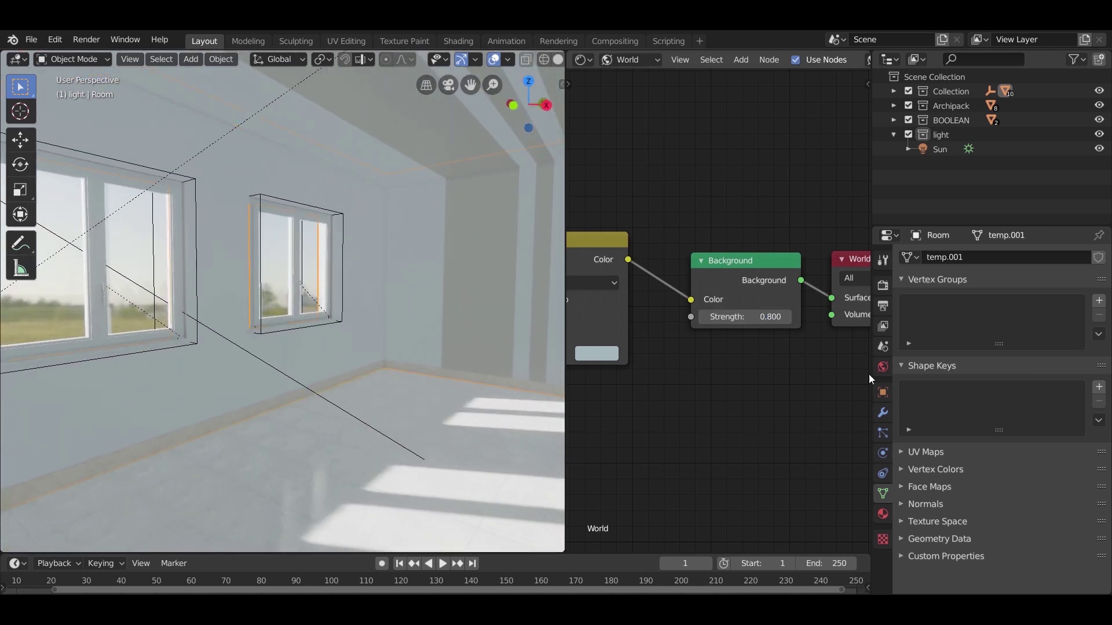
pyautogui.click(882, 515)
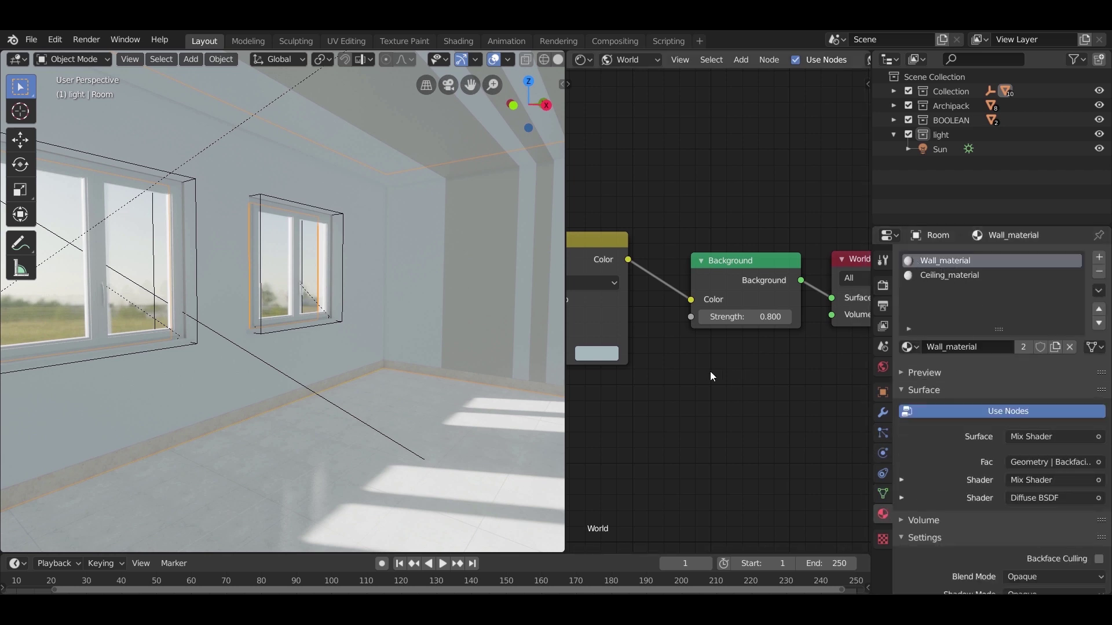
pyautogui.scroll(-2, 730, 377)
pyautogui.scroll(-7, 730, 377)
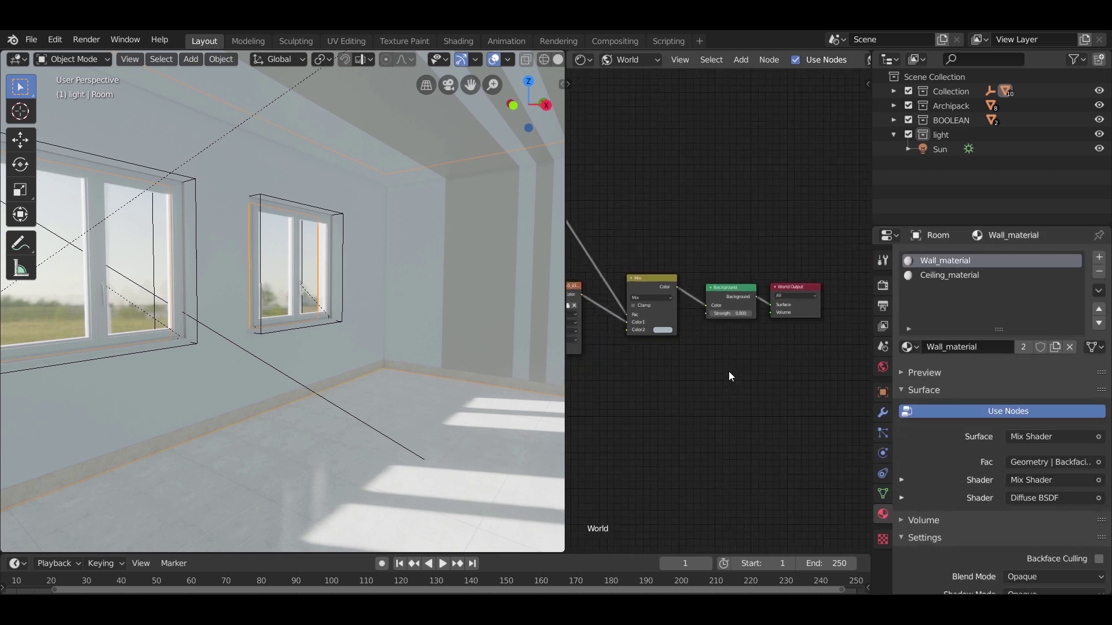
pyautogui.moveTo(715, 382); pyautogui.dragTo(925, 402, button='middle')
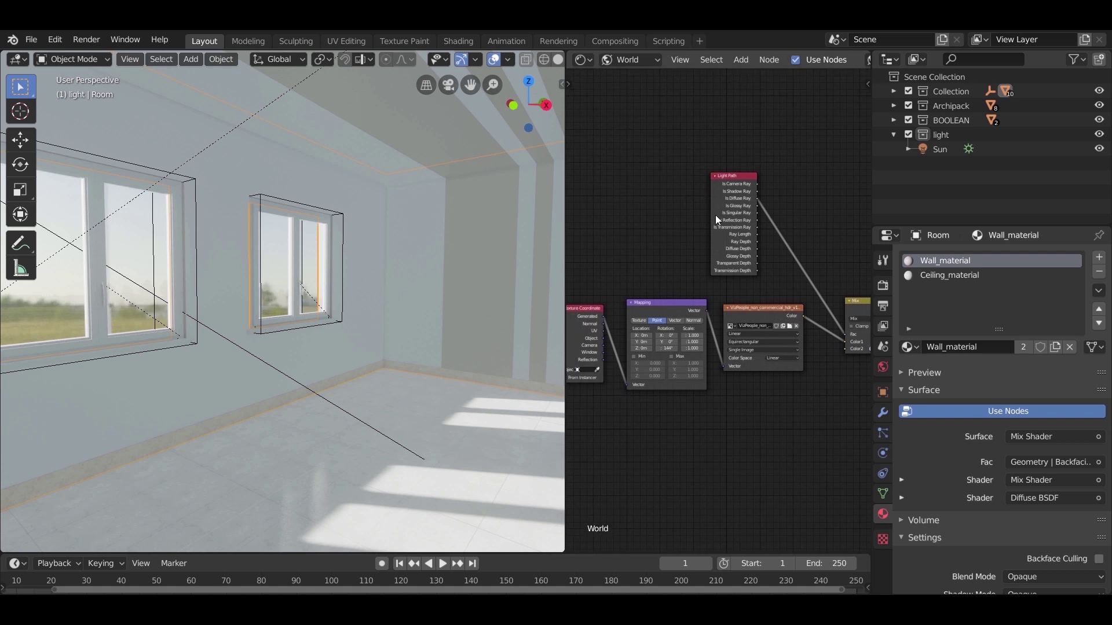
# Step: Switch the shader editor to Object shading and shift the Wall_material Diffuse BSDF base color to a pale beige
pyautogui.click(645, 65)
pyautogui.click(638, 78)
pyautogui.moveTo(750, 259); pyautogui.dragTo(651, 200, button='middle')
pyautogui.scroll(3, 651, 199)
pyautogui.click(692, 171)
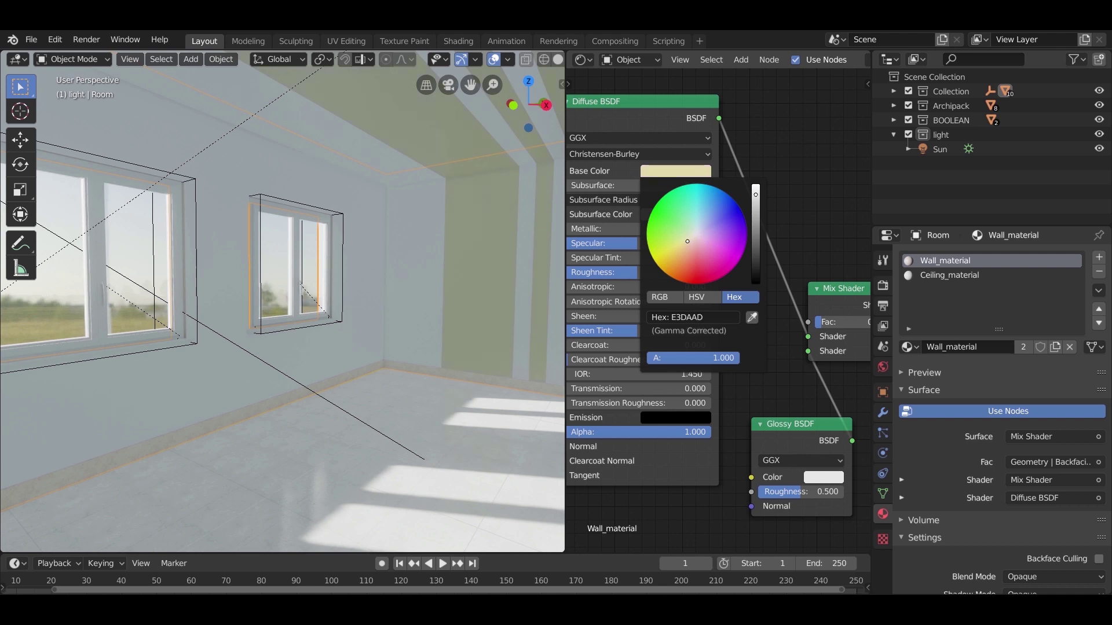
pyautogui.moveTo(694, 236); pyautogui.dragTo(700, 238)
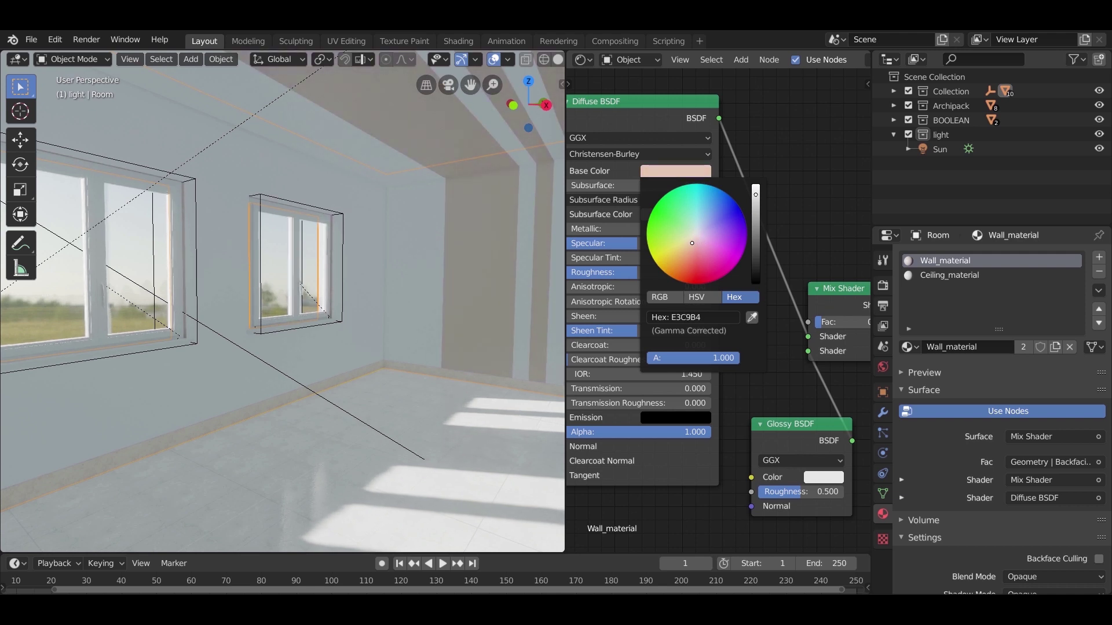
# Step: Select the baseboard and examine its shader nodes and the sunlit floor and striped wall
pyautogui.click(370, 377)
pyautogui.moveTo(423, 399)
pyautogui.mouseDown(button='middle')
pyautogui.moveTo(461, 395)
pyautogui.moveTo(469, 412)
pyautogui.moveTo(433, 415)
pyautogui.moveTo(440, 394)
pyautogui.mouseUp(button='middle')
pyautogui.scroll(-9, 693, 224)
pyautogui.moveTo(765, 266); pyautogui.dragTo(734, 216, button='middle')
pyautogui.moveTo(410, 370); pyautogui.dragTo(408, 351, button='middle')
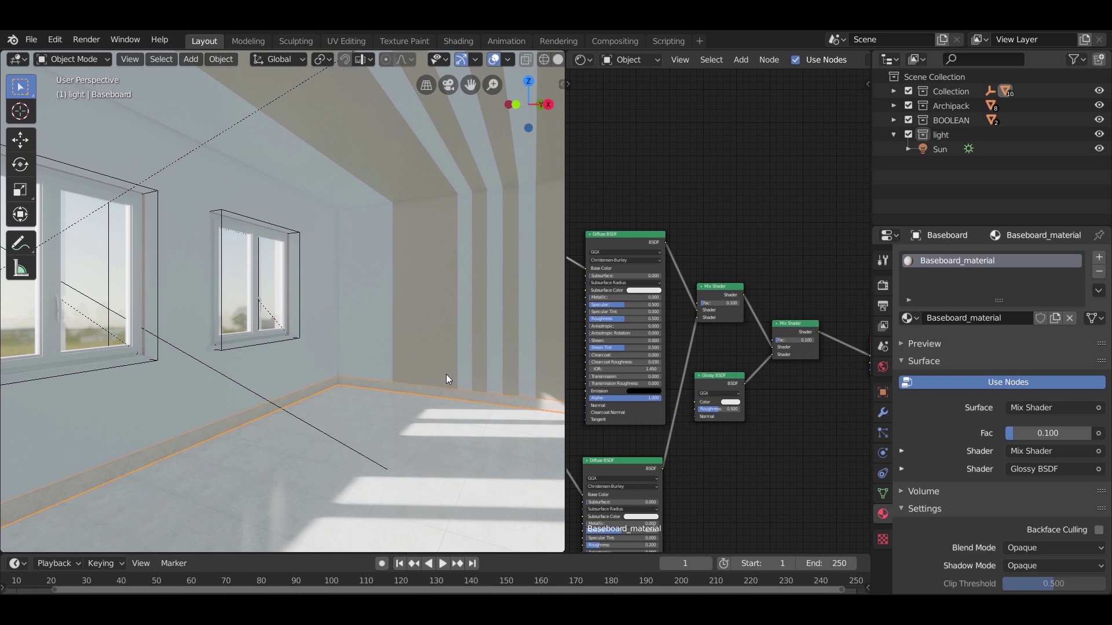
pyautogui.moveTo(471, 364); pyautogui.dragTo(294, 51, button='middle')
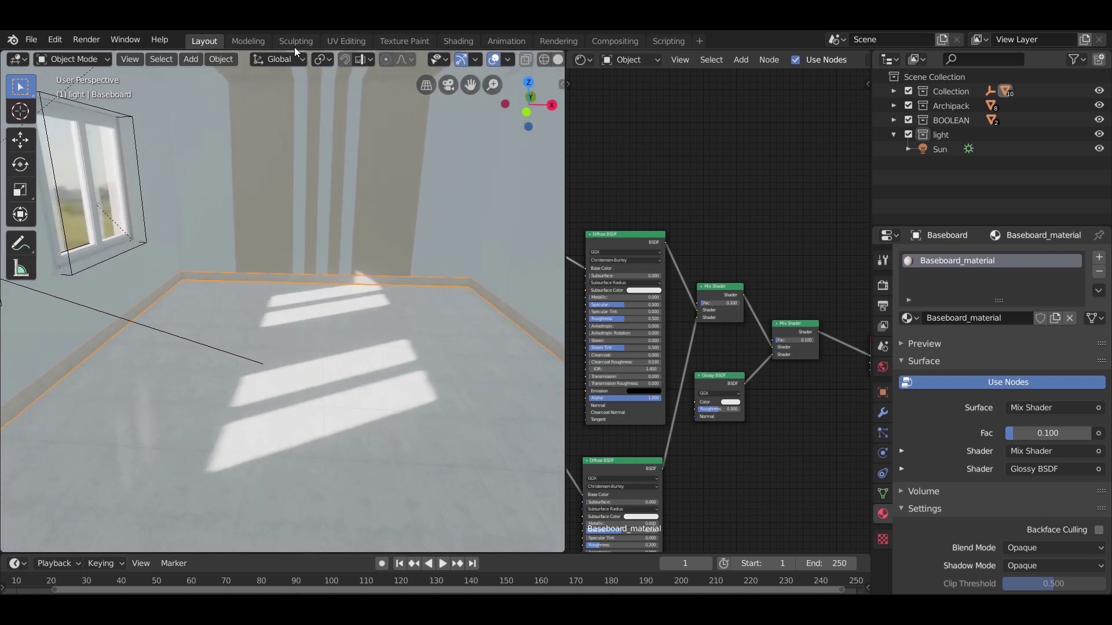
# Step: Switch to the Modeling workspace with solid shading and bring the room's door into view
pyautogui.click(260, 39)
pyautogui.press('z')
pyautogui.click(536, 299)
pyautogui.moveTo(561, 340)
pyautogui.mouseDown(button='middle')
pyautogui.moveTo(450, 334)
pyautogui.moveTo(412, 307)
pyautogui.mouseUp(button='middle')
pyautogui.scroll(7, 411, 308)
pyautogui.moveTo(303, 323); pyautogui.dragTo(464, 349, button='middle')
pyautogui.keyDown('shift'); pyautogui.moveTo(231, 237); pyautogui.dragTo(348, 290, button='middle'); pyautogui.keyUp('shift')
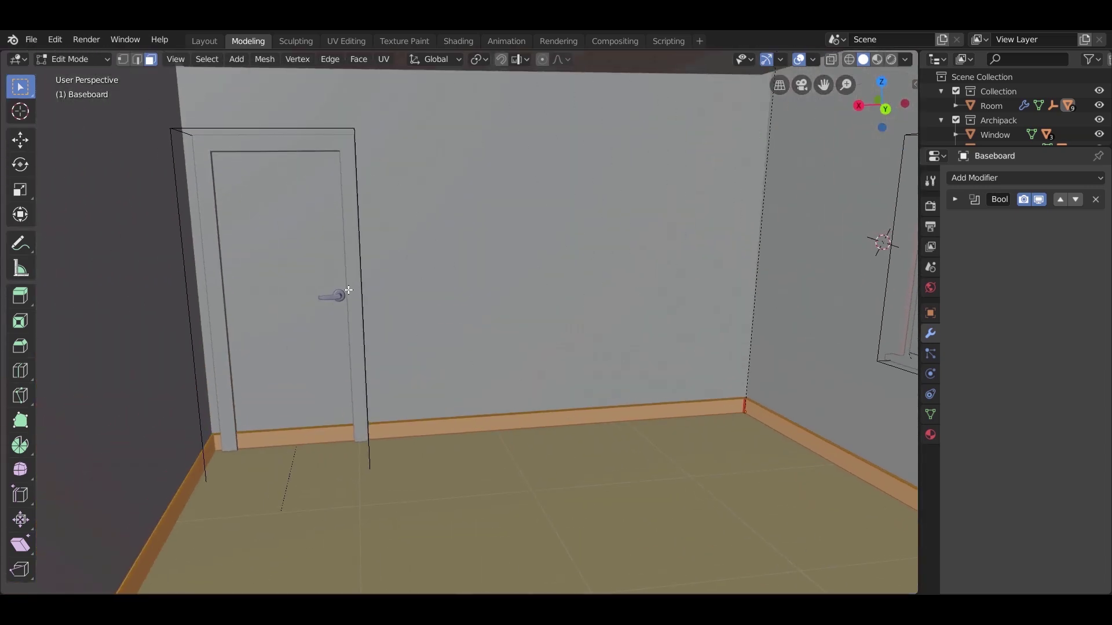
# Step: Deselect the baseboard mesh, return to Object Mode and select the door panel
pyautogui.hotkey('alt', 'a')
pyautogui.press('Tab')
pyautogui.click(242, 195)
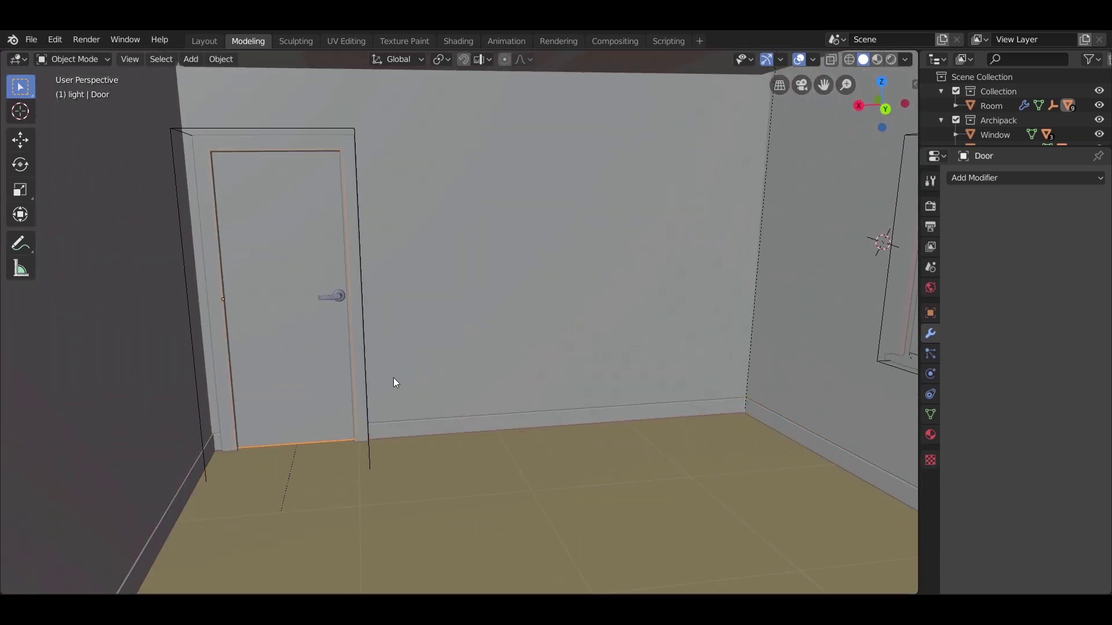
pyautogui.moveTo(394, 378); pyautogui.dragTo(528, 408, button='middle')
pyautogui.scroll(4, 384, 346)
pyautogui.scroll(-2, 567, 405)
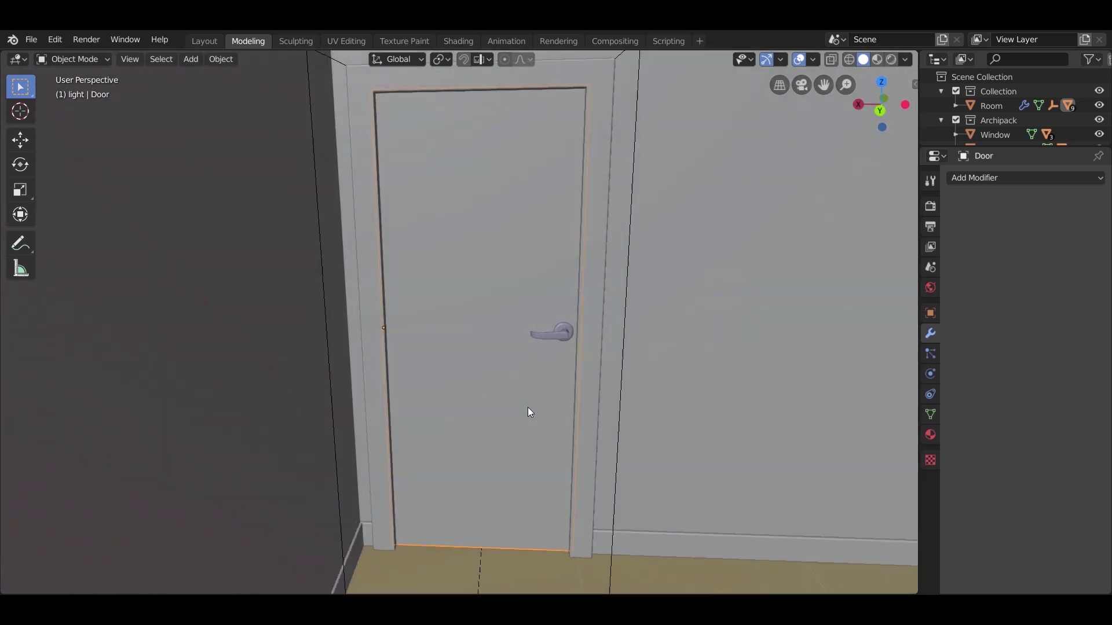
# Step: Subdivide the door panel's mesh in Edit Mode with 8 cuts
pyautogui.press('Tab')
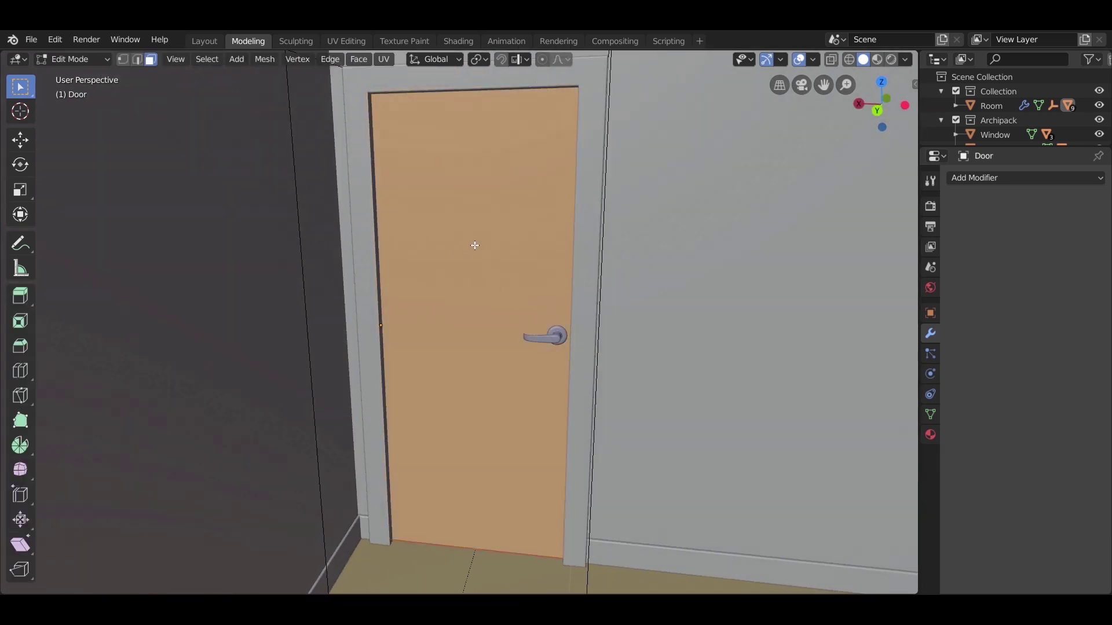
pyautogui.rightClick(475, 245)
pyautogui.click(477, 244)
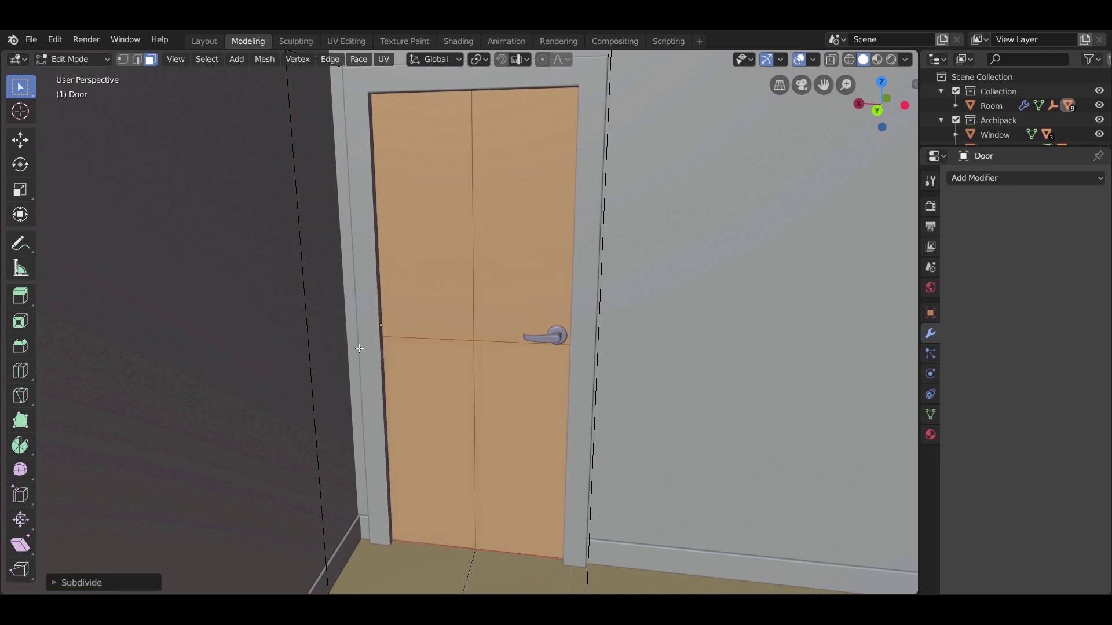
pyautogui.click(57, 581)
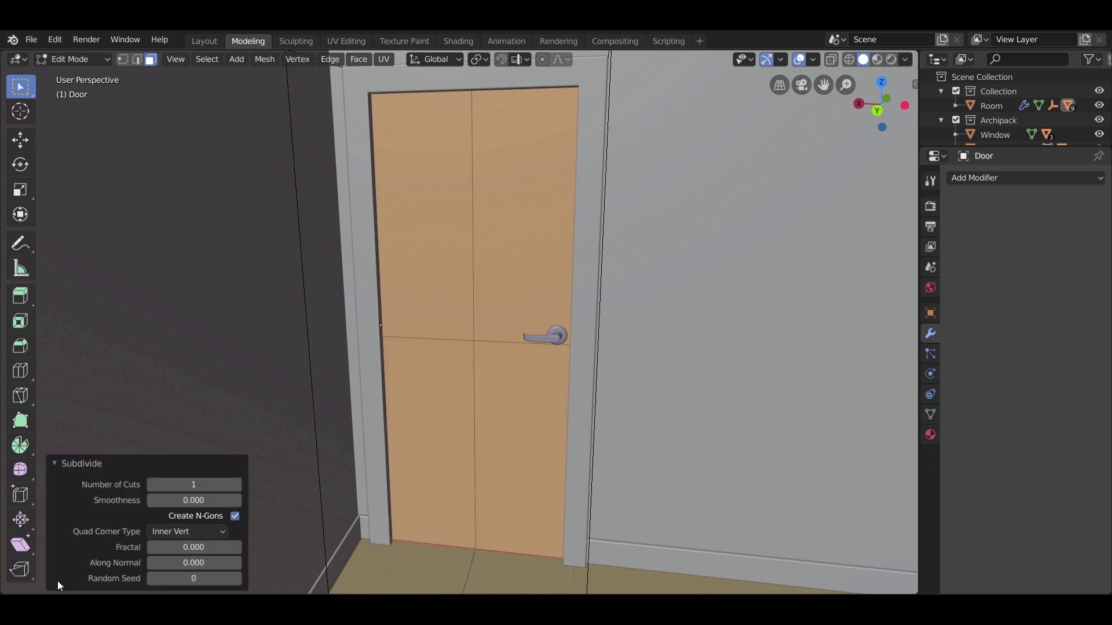
pyautogui.click(236, 484)
pyautogui.click(236, 485)
pyautogui.click(237, 485)
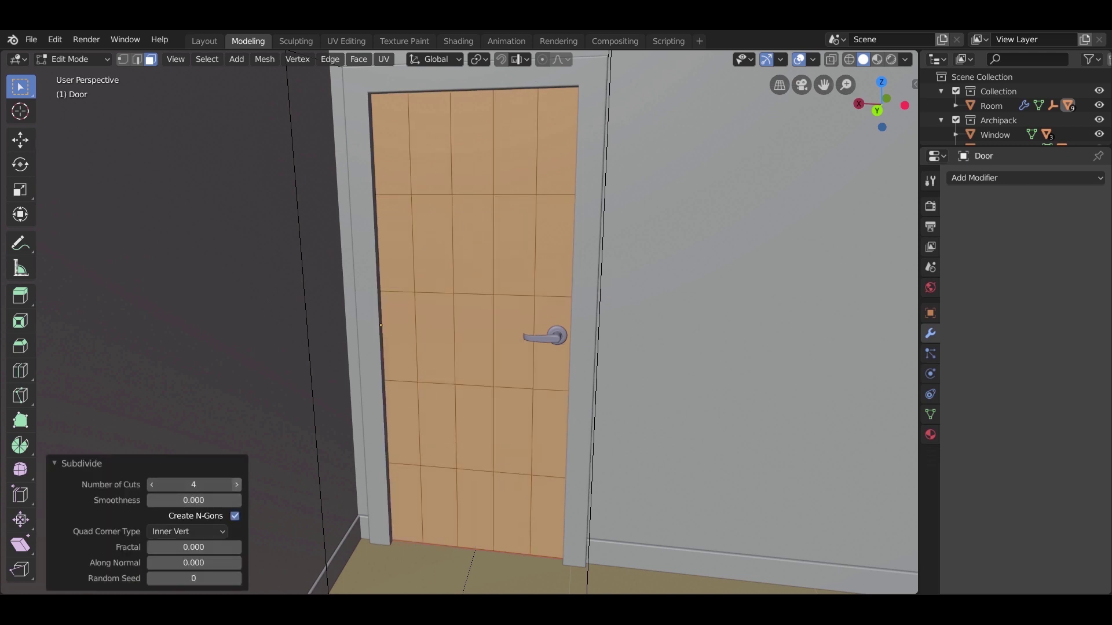
pyautogui.click(236, 485)
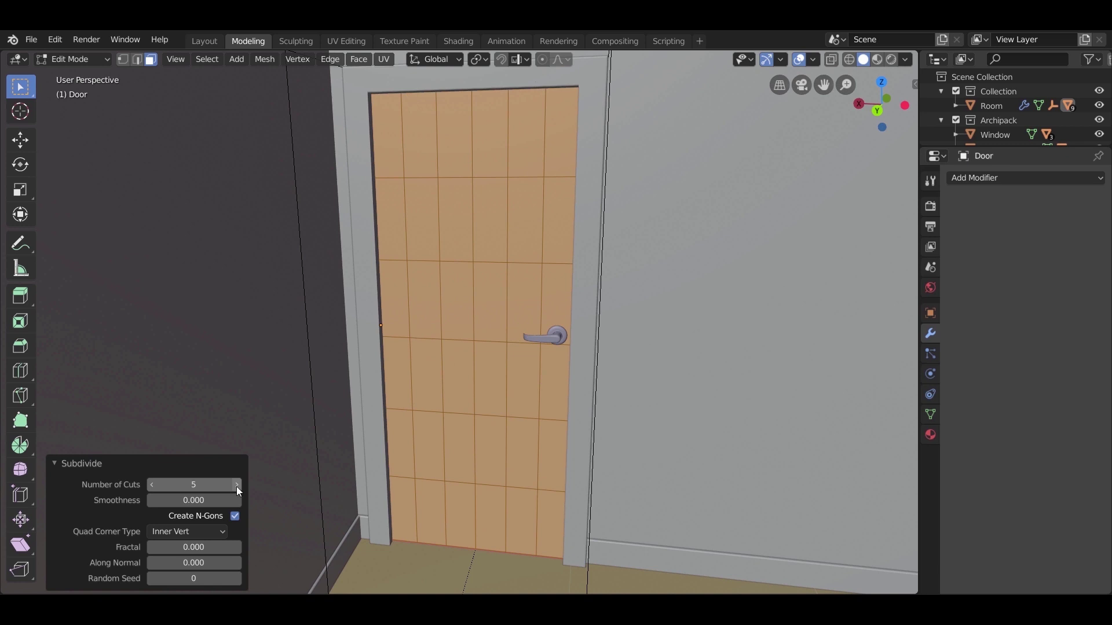
pyautogui.click(237, 485)
pyautogui.click(236, 484)
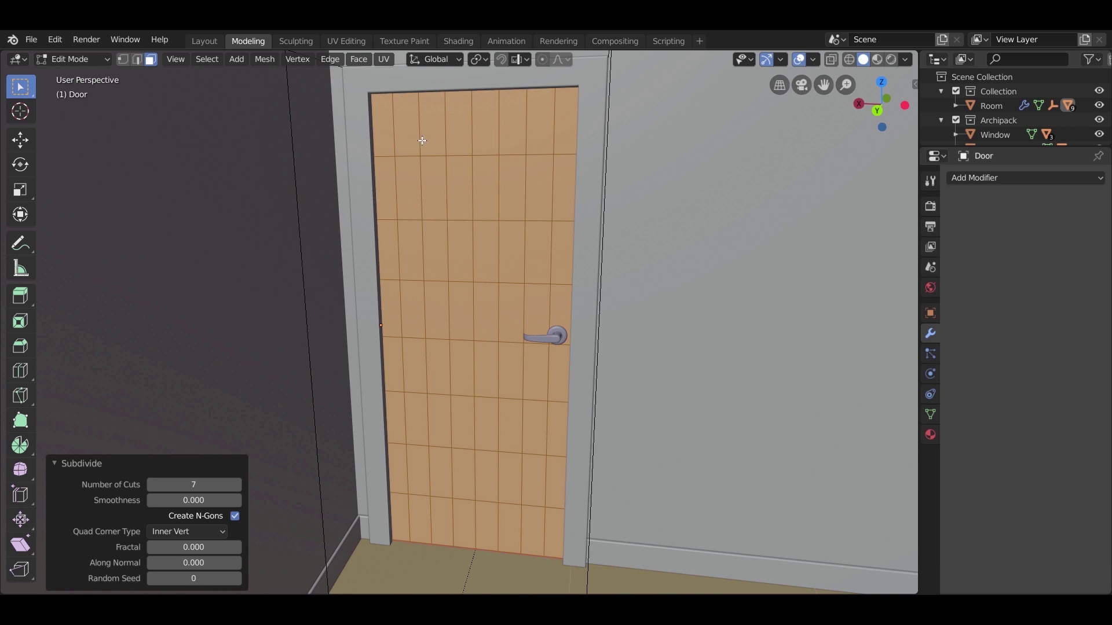
pyautogui.click(237, 485)
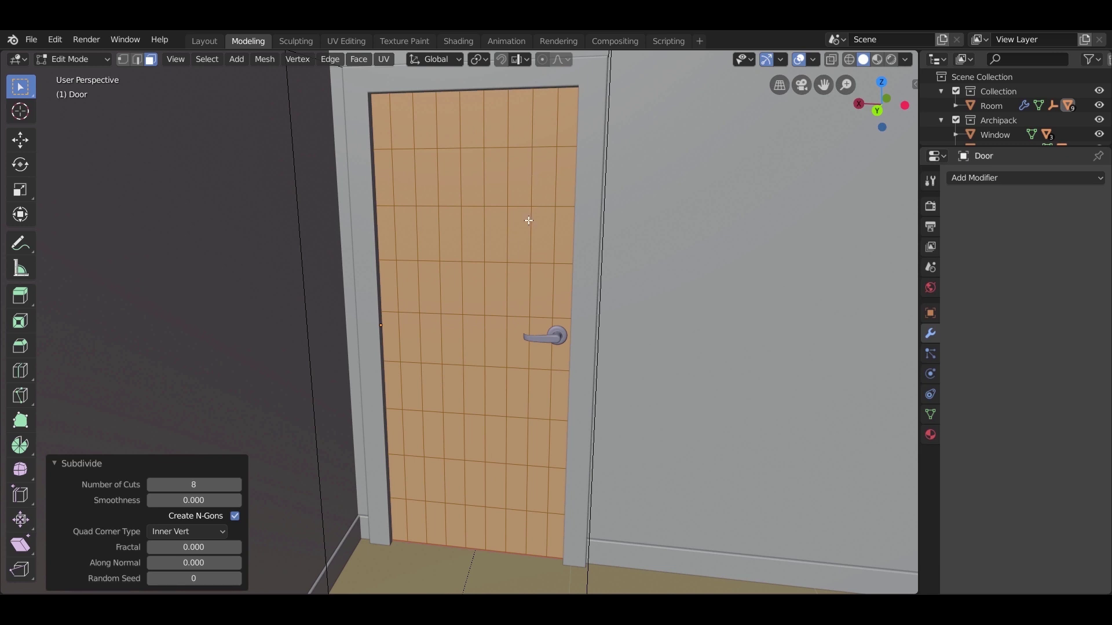
# Step: Select every other face, four per row, in the second and fourth rows from the top of the door grid
pyautogui.click(539, 176)
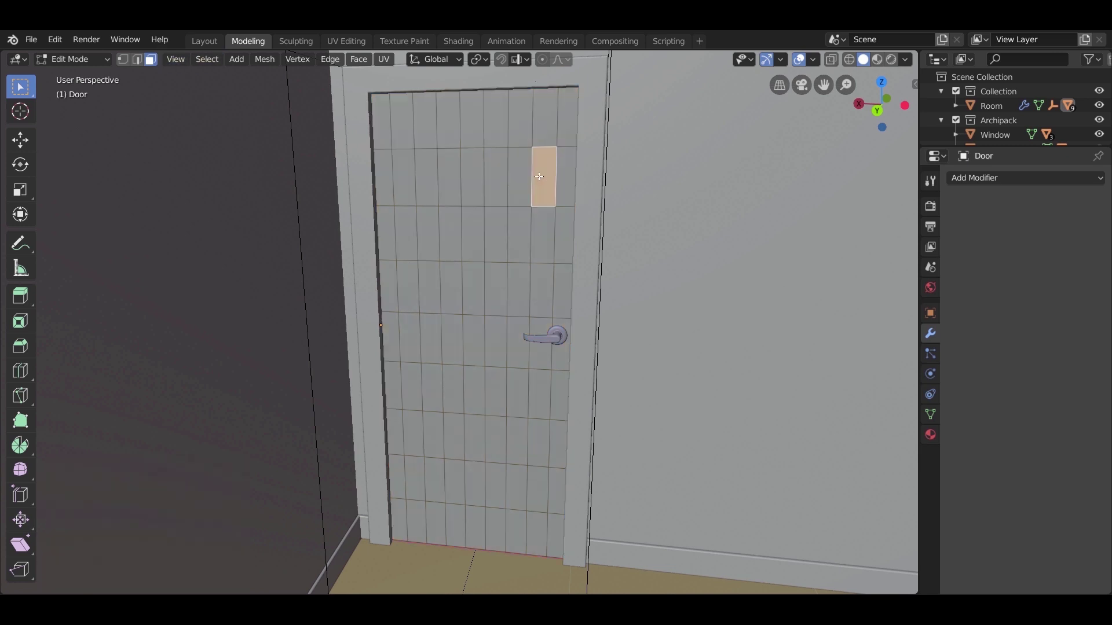
pyautogui.keyDown('shift'); pyautogui.click(496, 181); pyautogui.keyUp('shift')
pyautogui.keyDown('shift'); pyautogui.click(447, 182); pyautogui.keyUp('shift')
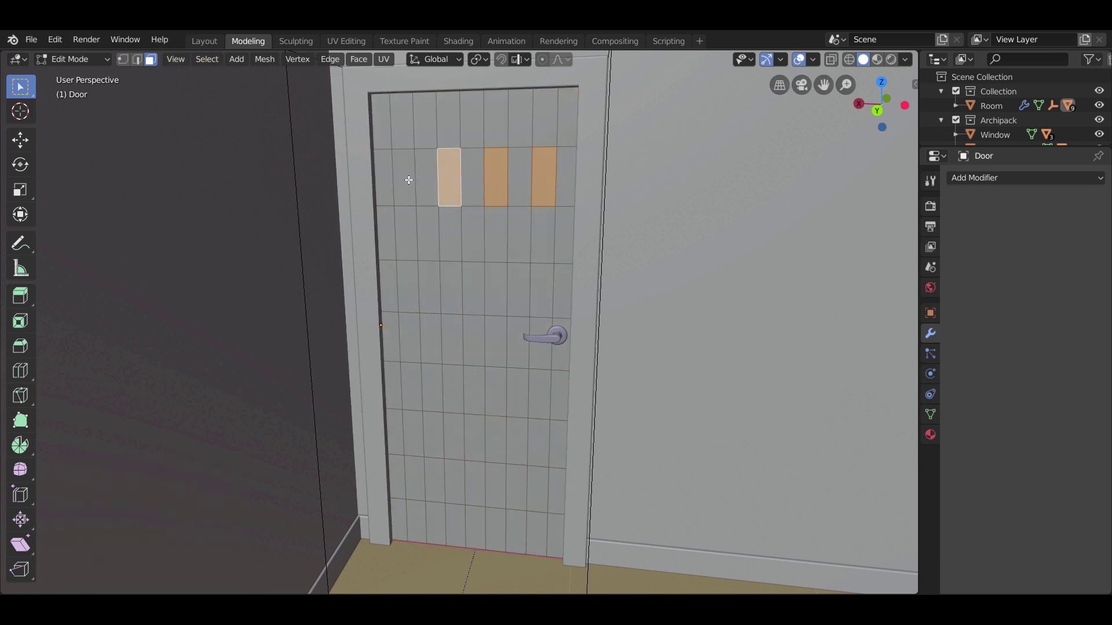
pyautogui.keyDown('shift'); pyautogui.click(408, 180); pyautogui.keyUp('shift')
pyautogui.keyDown('shift'); pyautogui.click(541, 290); pyautogui.keyUp('shift')
pyautogui.keyDown('shift'); pyautogui.click(496, 290); pyautogui.keyUp('shift')
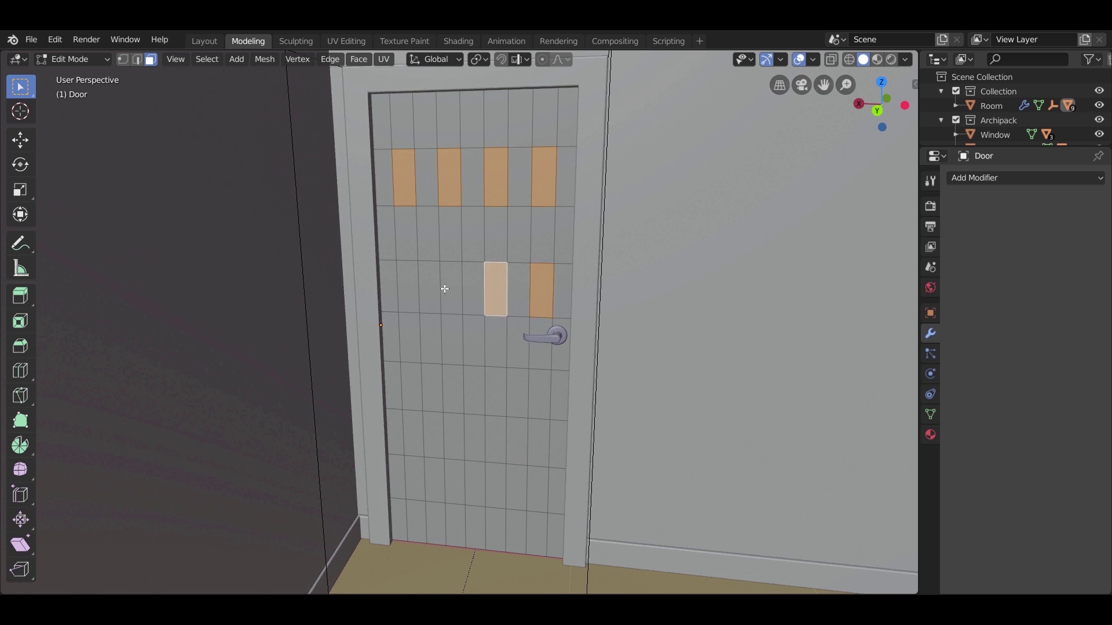
pyautogui.keyDown('shift'); pyautogui.click(451, 288); pyautogui.keyUp('shift')
pyautogui.keyDown('shift'); pyautogui.click(407, 285); pyautogui.keyUp('shift')
# Step: Add every other face in the sixth and eighth rows of the door grid to the selection, four per row
pyautogui.keyDown('shift'); pyautogui.click(528, 393); pyautogui.keyUp('shift')
pyautogui.keyDown('shift'); pyautogui.click(495, 390); pyautogui.keyUp('shift')
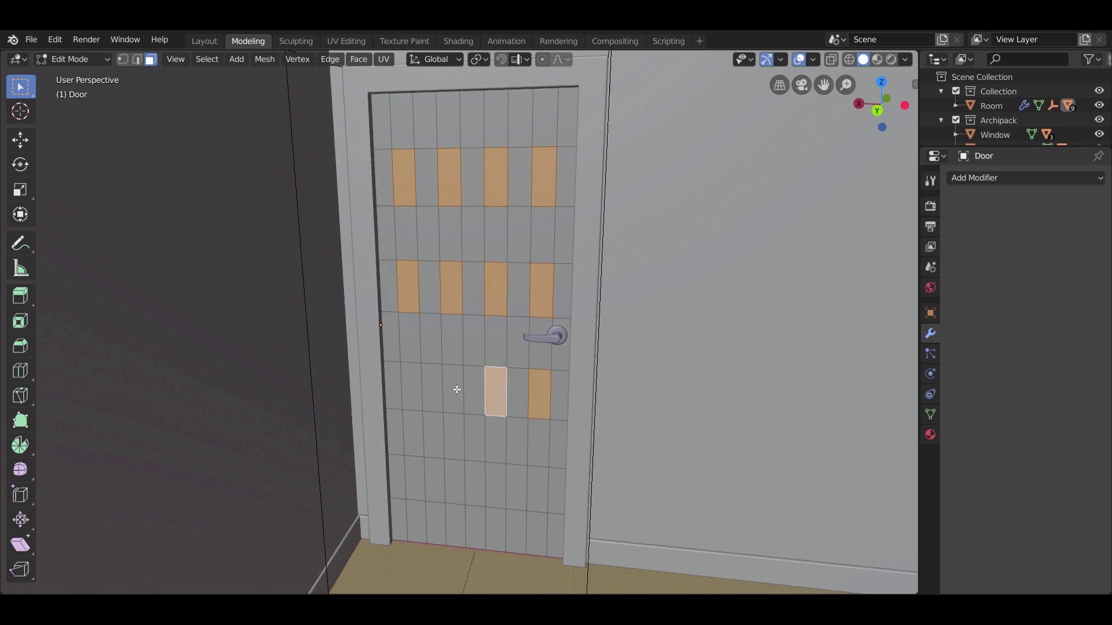
pyautogui.keyDown('shift'); pyautogui.click(454, 389); pyautogui.keyUp('shift')
pyautogui.keyDown('shift'); pyautogui.click(415, 385); pyautogui.keyUp('shift')
pyautogui.keyDown('shift'); pyautogui.click(538, 489); pyautogui.keyUp('shift')
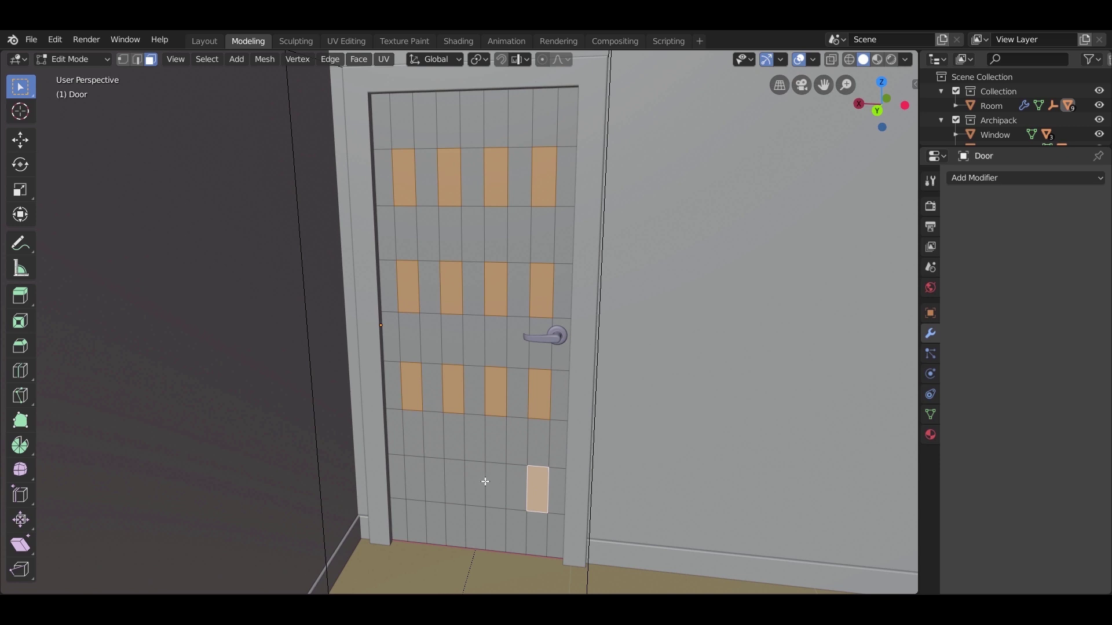
pyautogui.keyDown('shift'); pyautogui.click(454, 481); pyautogui.keyUp('shift')
pyautogui.keyDown('shift'); pyautogui.click(428, 475); pyautogui.keyUp('shift')
# Step: Inset the selected door faces by about 0.0034 m and extrude them about 0.0019 m into the door
pyautogui.scroll(5, 531, 245)
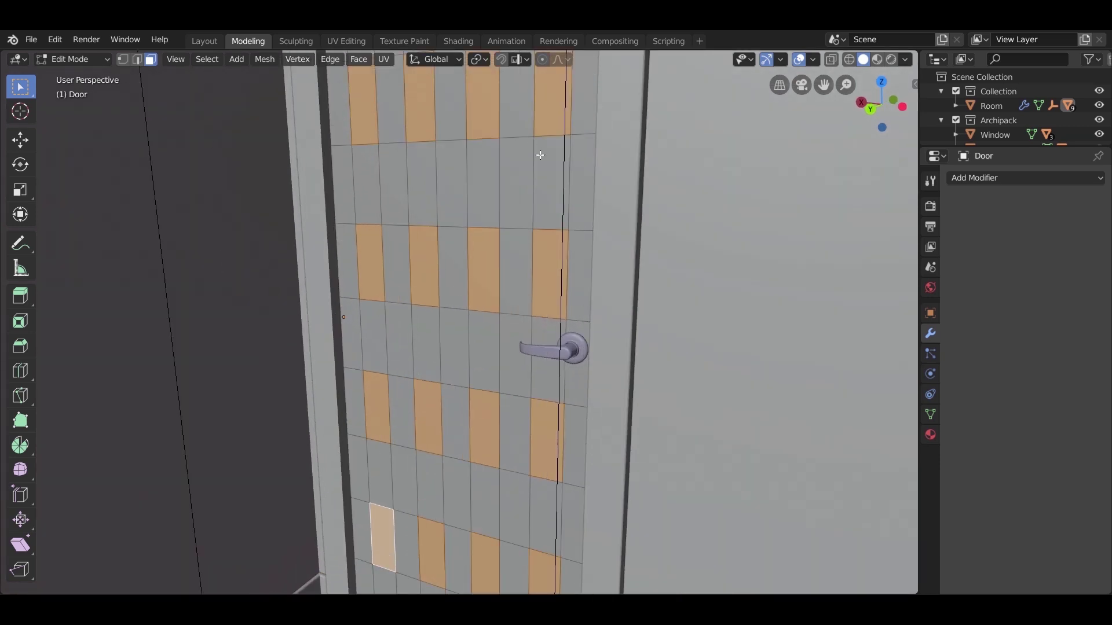
pyautogui.scroll(-2, 510, 261)
pyautogui.scroll(4, 555, 183)
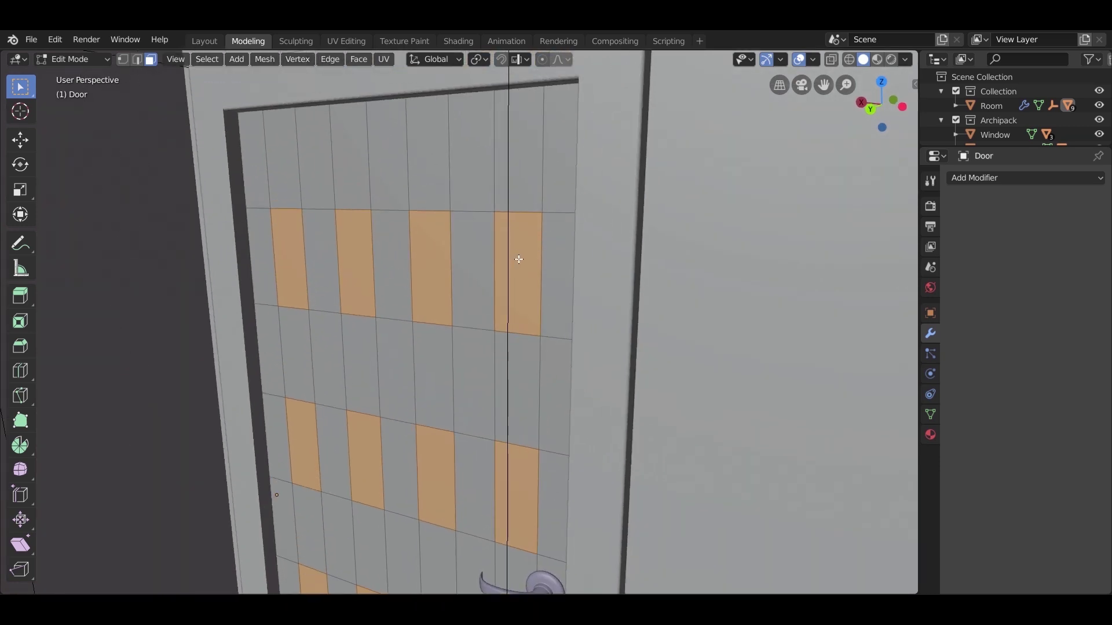
pyautogui.press('i')
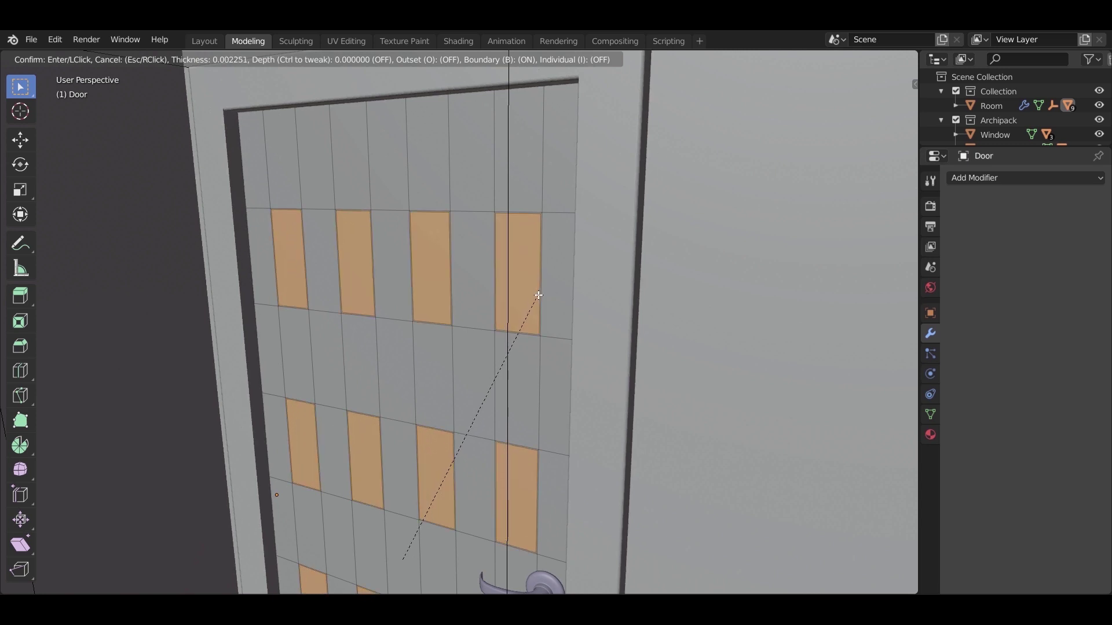
pyautogui.click(538, 296)
pyautogui.scroll(5, 529, 203)
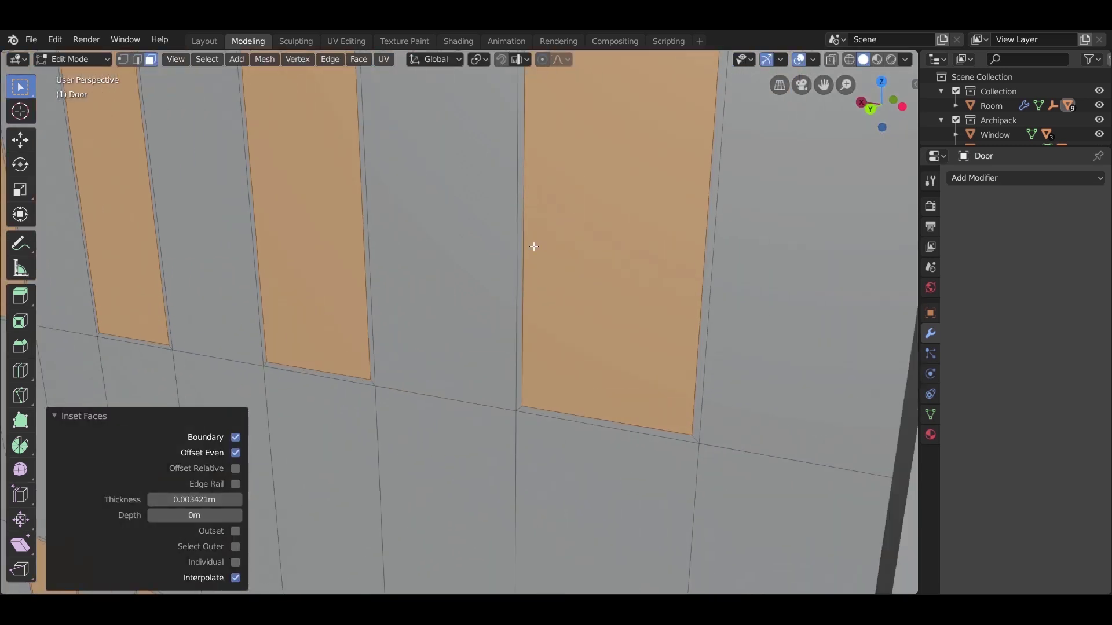
pyautogui.press('e')
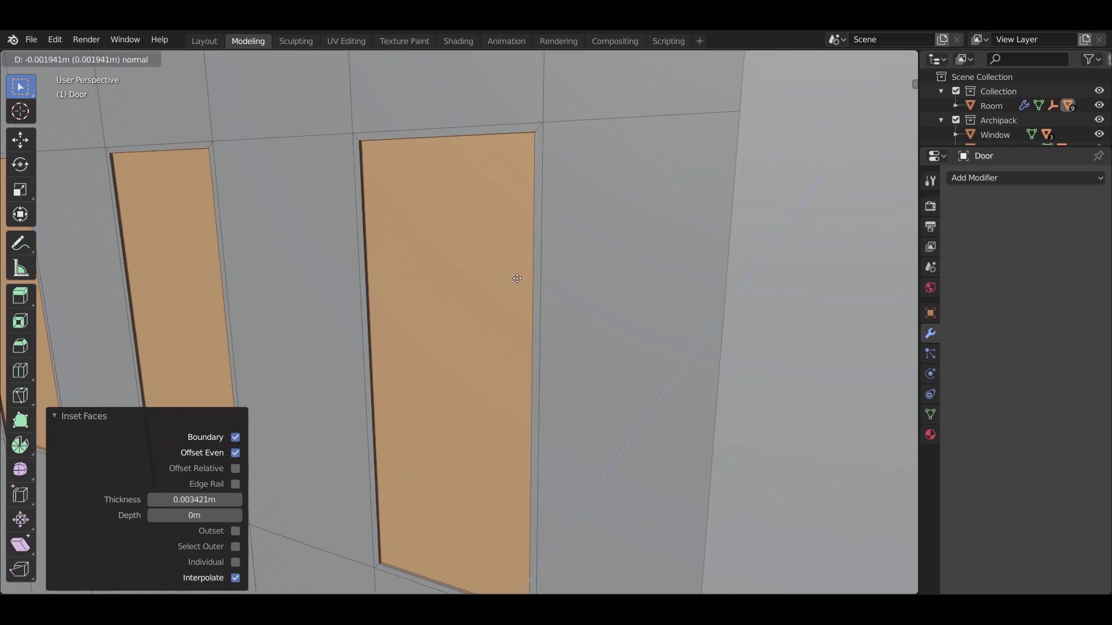
pyautogui.click(518, 278)
# Step: Add a second recess to the panels with an inset of about 0.0014 m, an inward extrusion of about 0.00195 m and a further 0.0026 m inset
pyautogui.press('i')
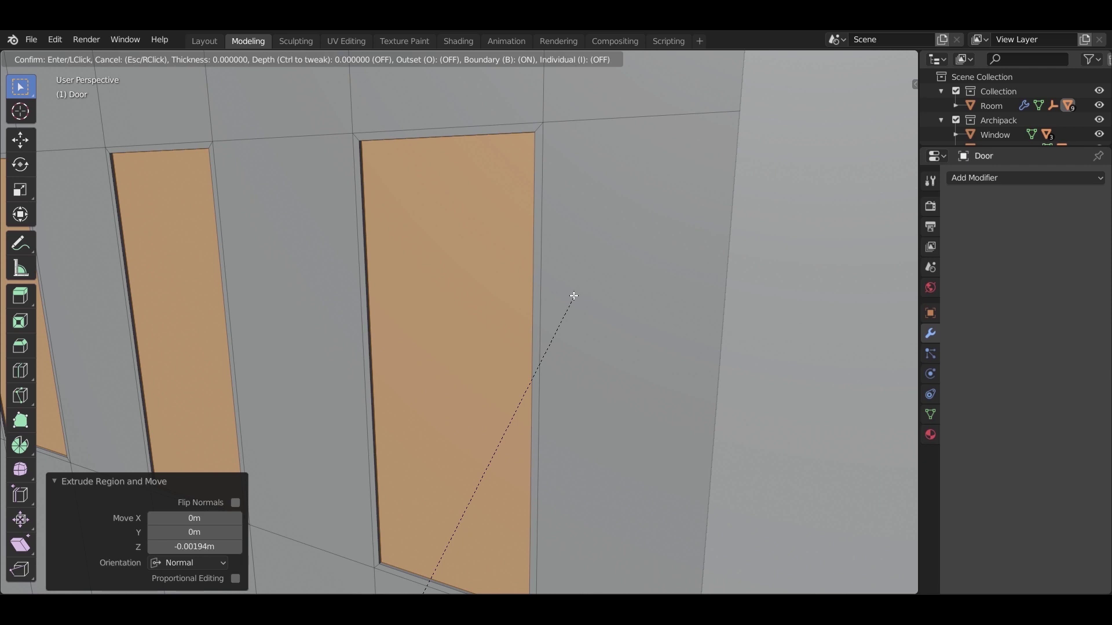
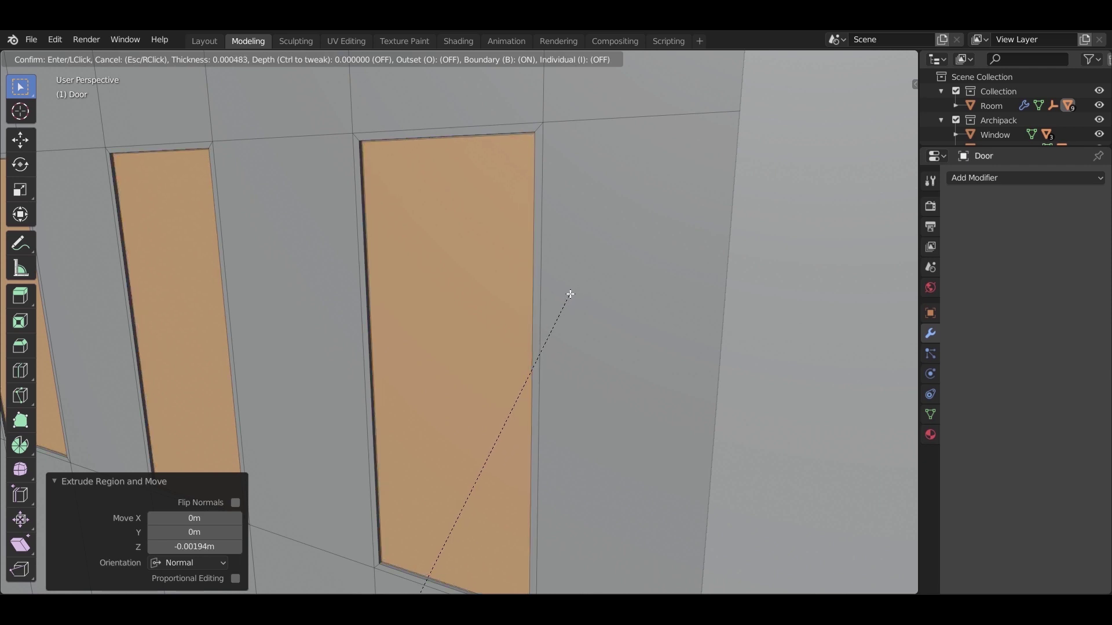
pyautogui.click(575, 295)
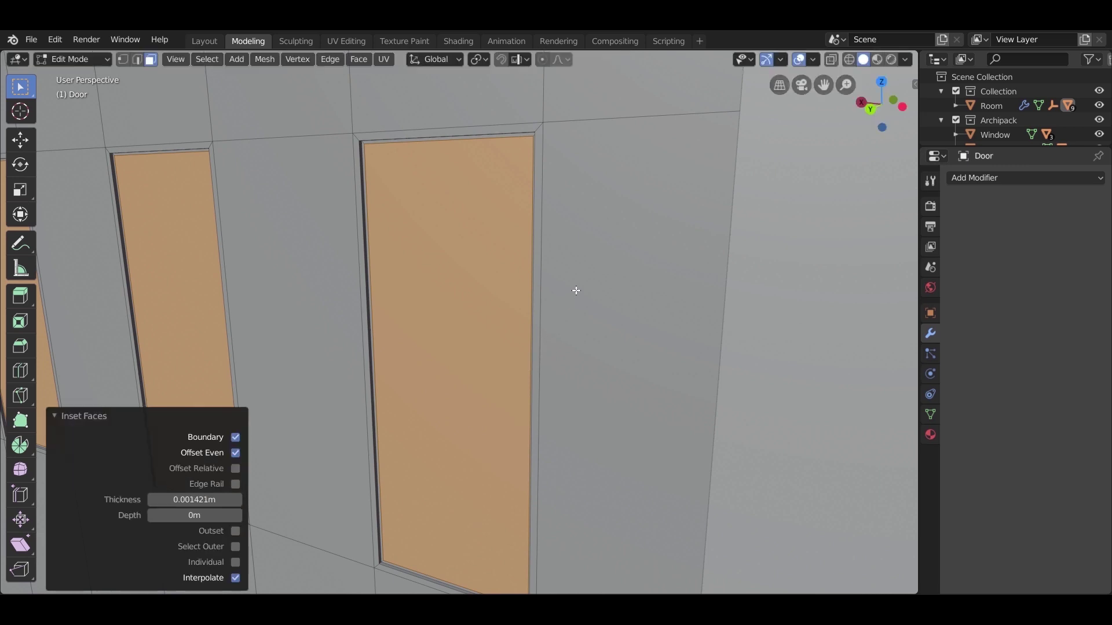
pyautogui.press('e')
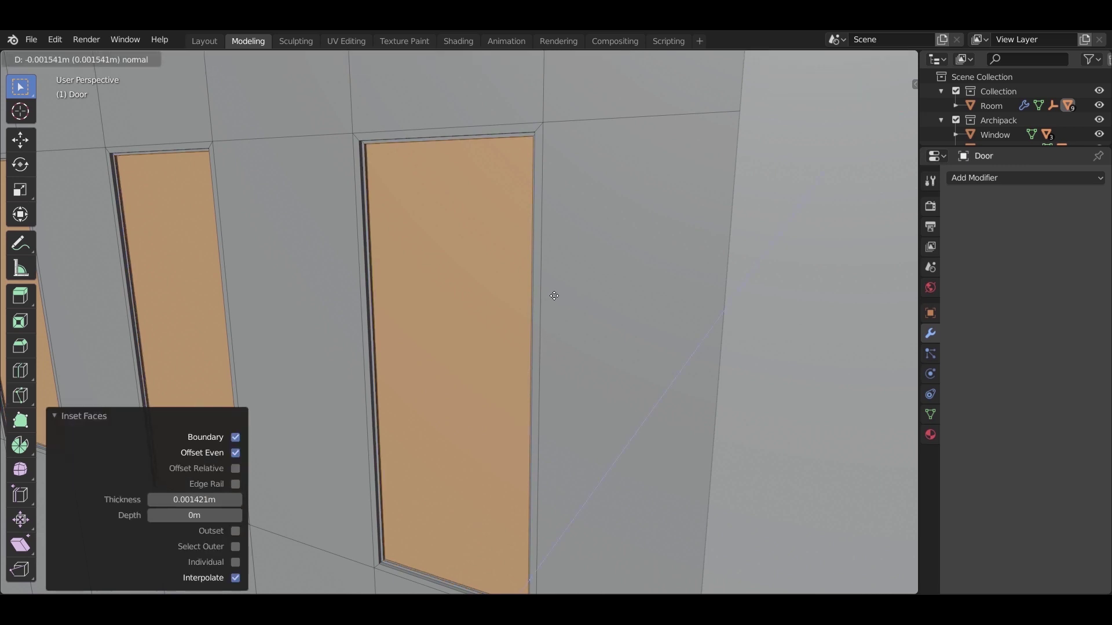
pyautogui.click(563, 296)
pyautogui.press('i')
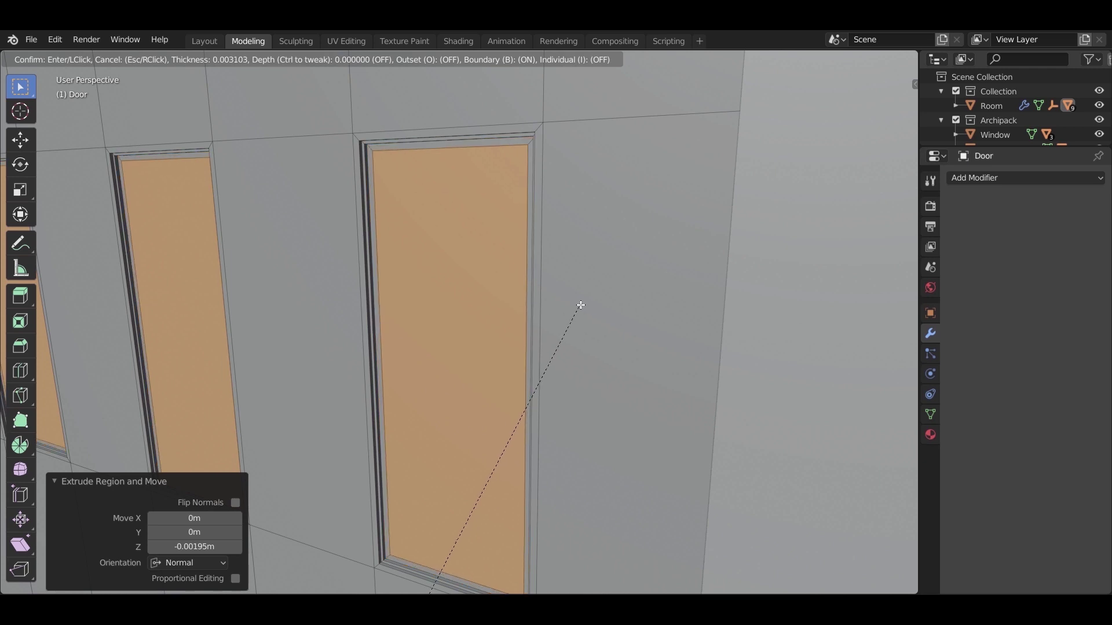
pyautogui.click(586, 302)
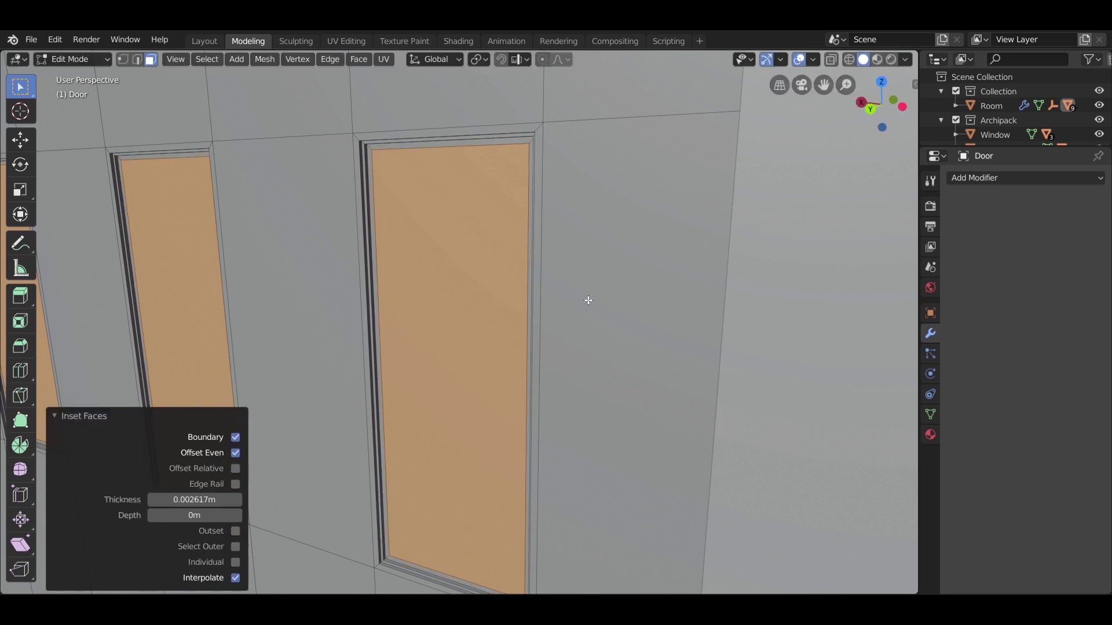
pyautogui.click(588, 300)
pyautogui.press('e')
pyautogui.press('Escape')
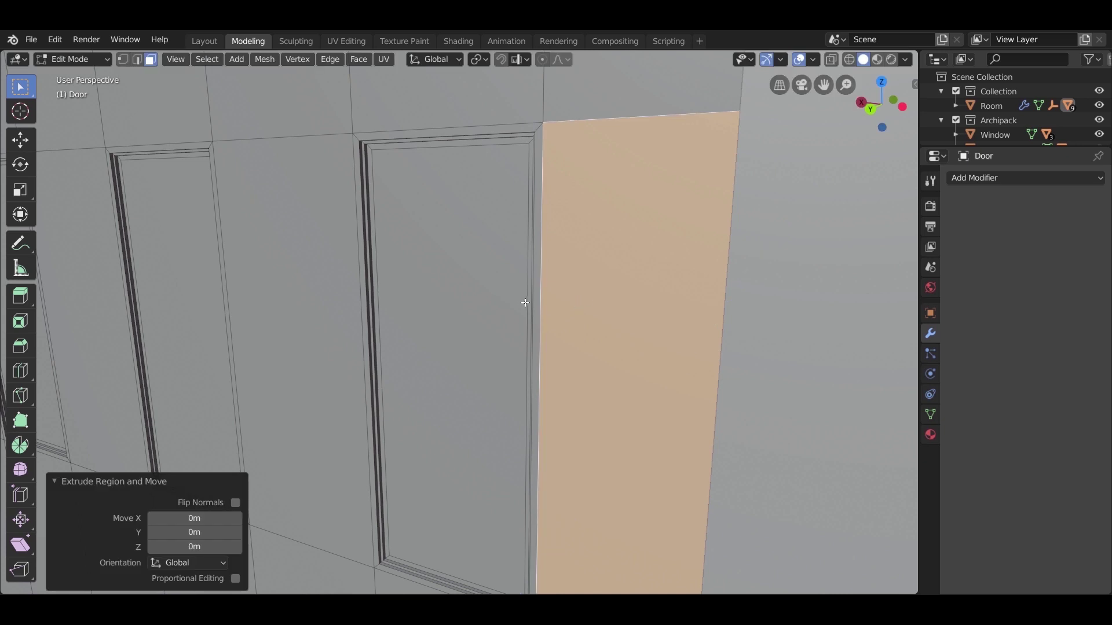
pyautogui.hotkey('ctrl', 'z')
pyautogui.scroll(-6, 492, 288)
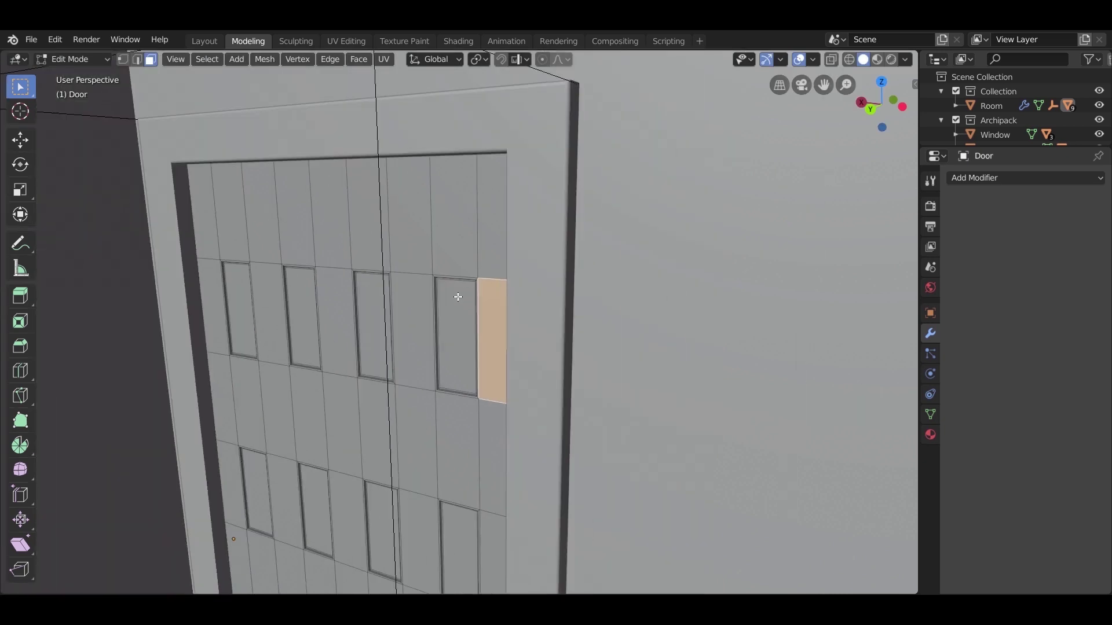
pyautogui.hotkey('ctrl', 'z')
# Step: Extrude the innermost panel faces about 0.0021 m deeper into the door
pyautogui.scroll(4, 472, 325)
pyautogui.scroll(2, 462, 343)
pyautogui.moveTo(453, 232)
pyautogui.keyDown('shift'); pyautogui.mouseDown(button='middle')
pyautogui.moveTo(451, 258)
pyautogui.moveTo(453, 242)
pyautogui.mouseUp(button='middle'); pyautogui.keyUp('shift')
pyautogui.press('e')
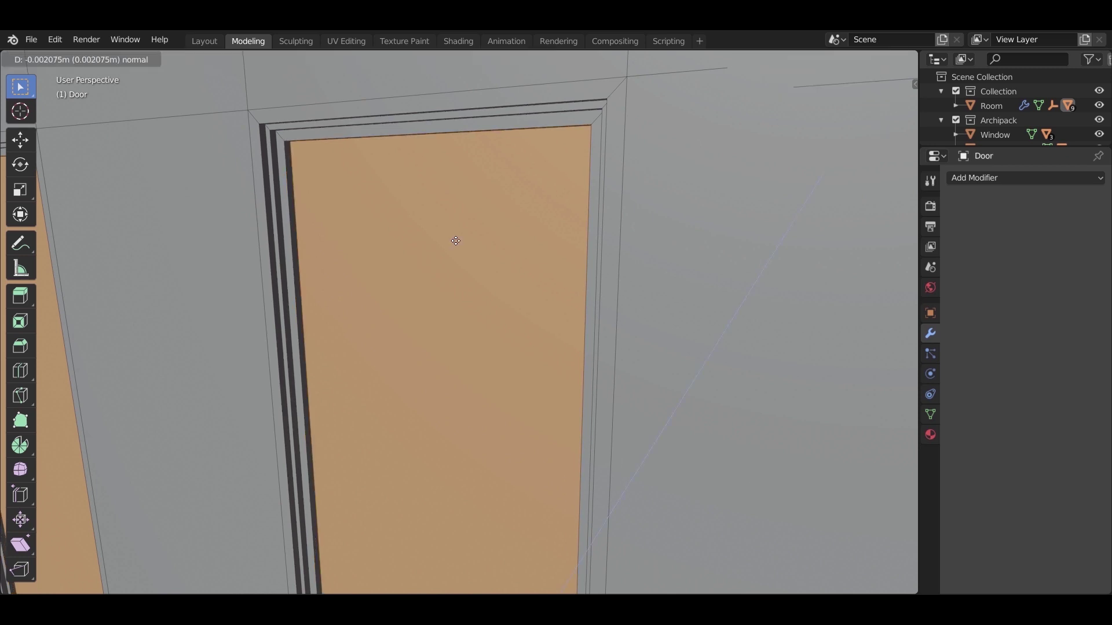
pyautogui.click(456, 241)
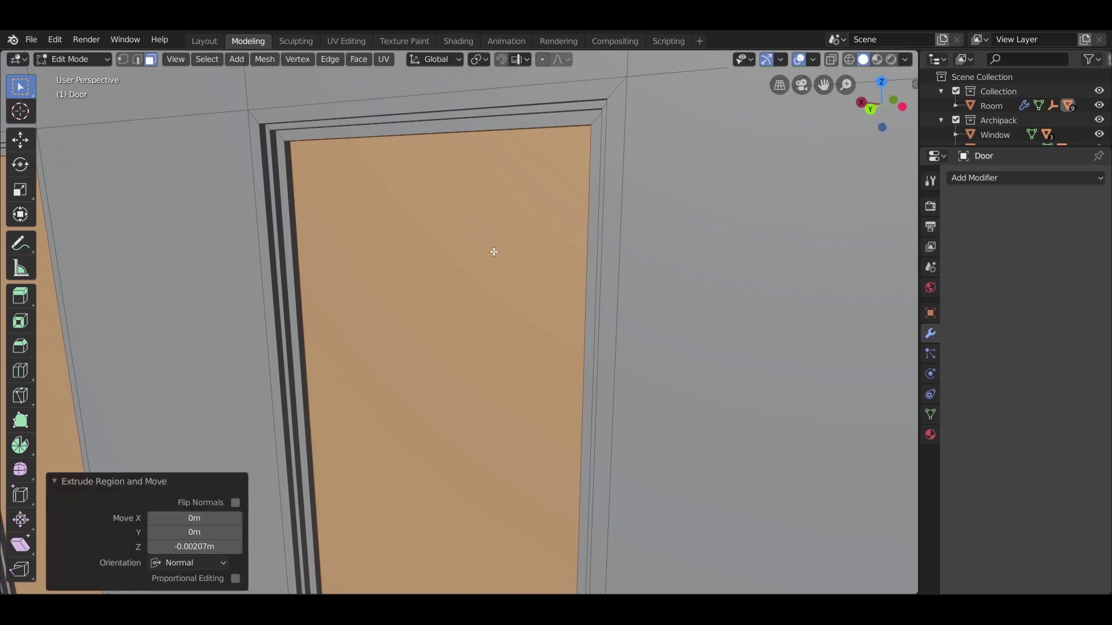
# Step: Inset the recessed panel faces by about 0.0062 m and extrude them about 0.0015 m outward
pyautogui.moveTo(494, 251); pyautogui.dragTo(494, 245, button='middle')
pyautogui.press('i')
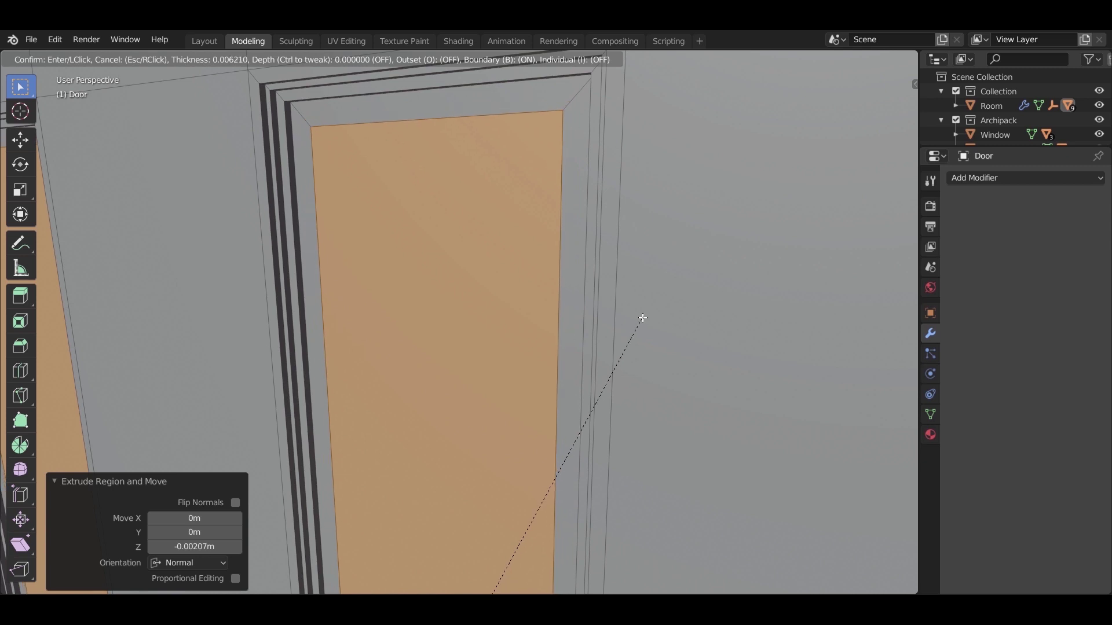
pyautogui.click(643, 318)
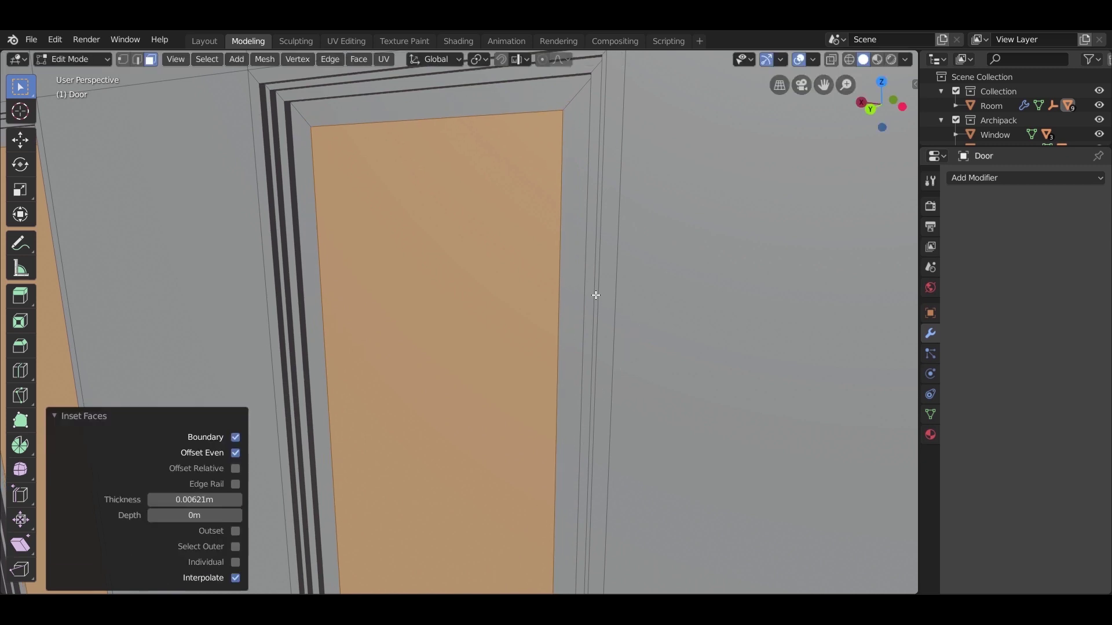
pyautogui.press('e')
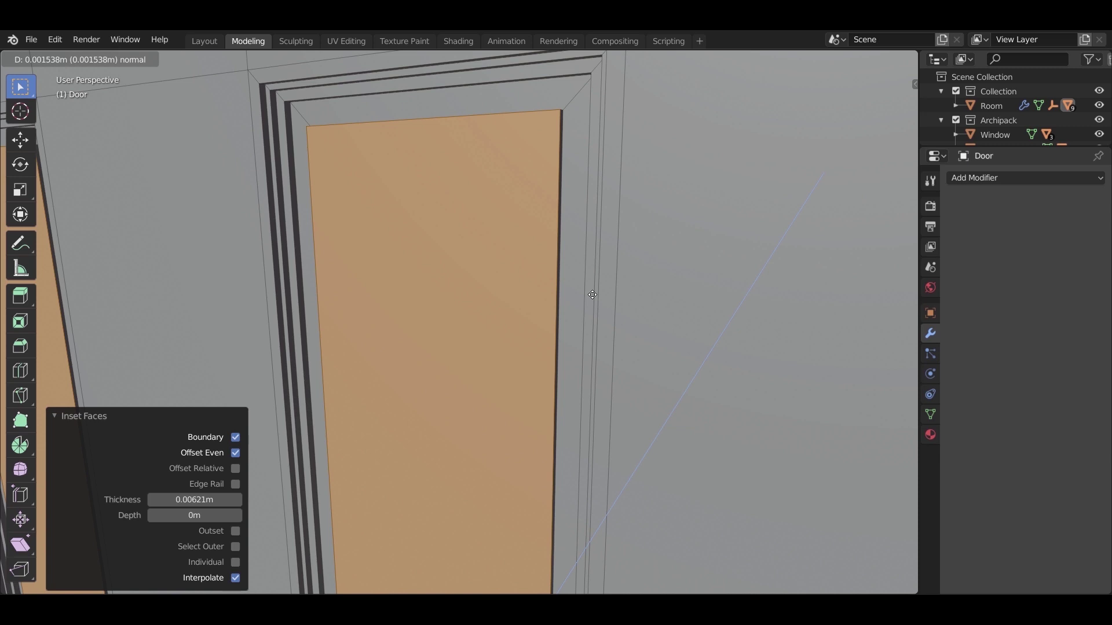
pyautogui.click(592, 295)
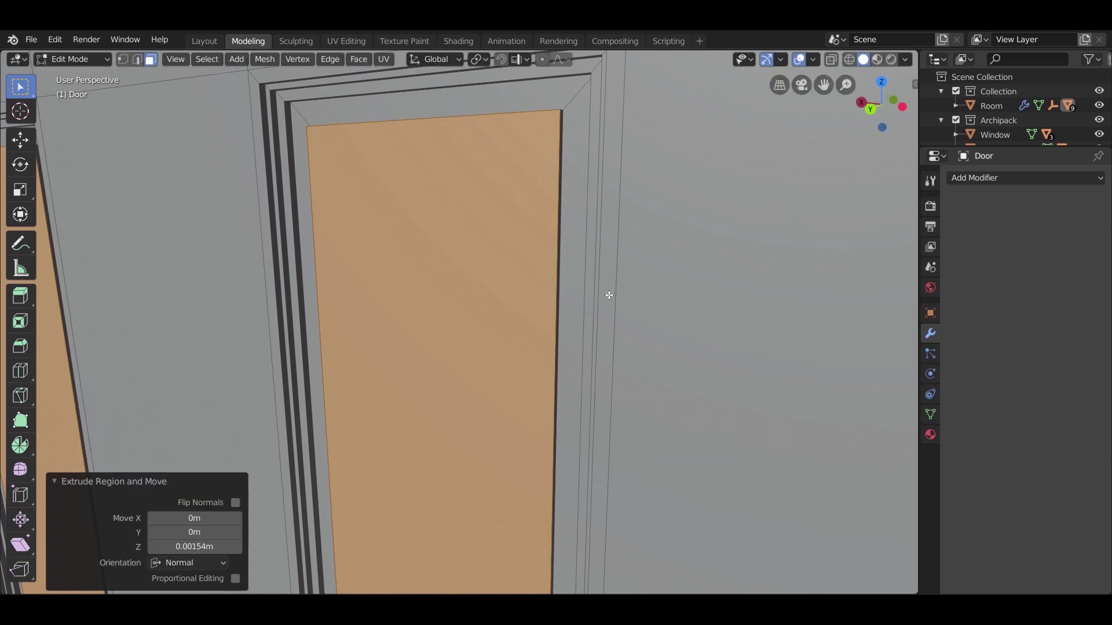
# Step: Inset the raised panel faces by about 0.0022 m and extrude them about 0.0016 m outward
pyautogui.press('i')
pyautogui.rightClick(614, 299)
pyautogui.press('i')
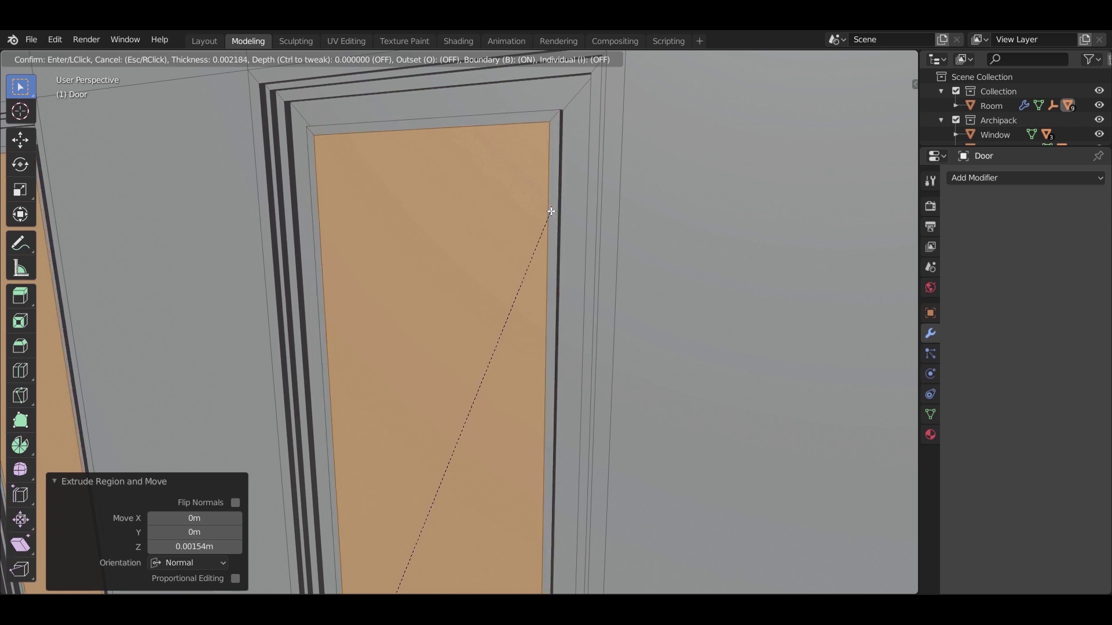
pyautogui.click(551, 211)
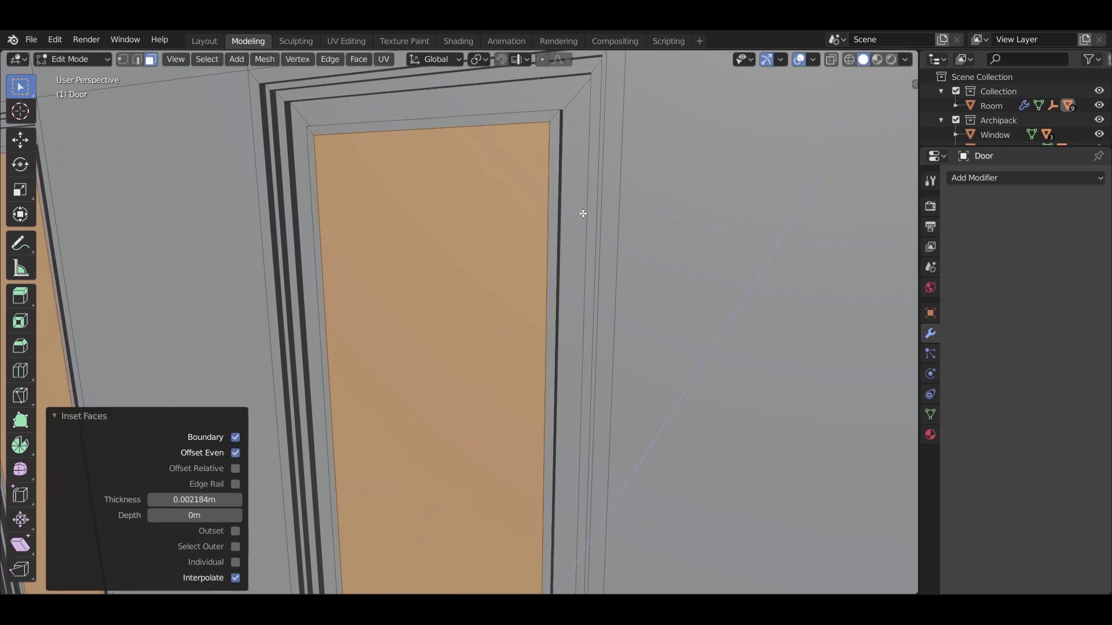
pyautogui.press('e')
pyautogui.click(581, 215)
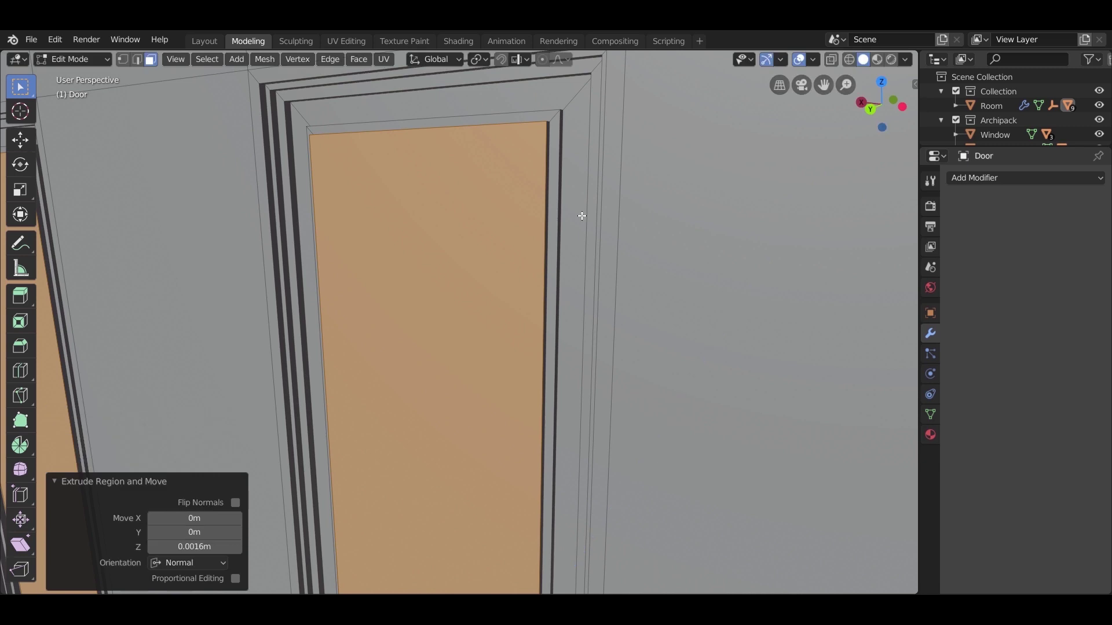
# Step: Add another raised tier to the panel faces with an inset of about 0.0008 m and an outward extrusion of about 0.0016 m
pyautogui.press('i')
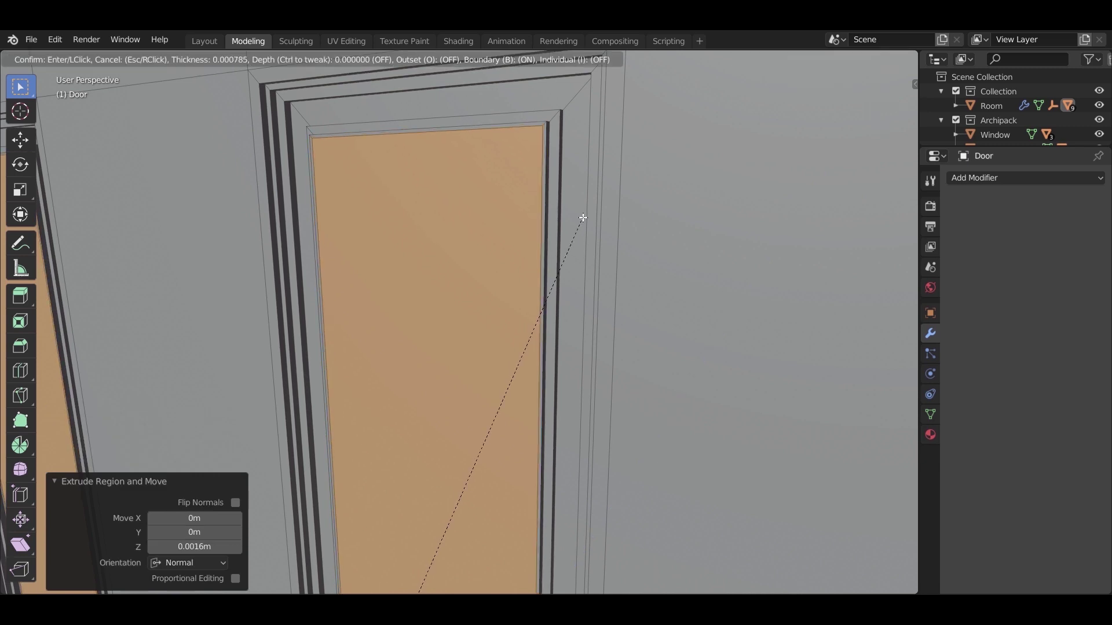
pyautogui.click(582, 217)
pyautogui.press('e')
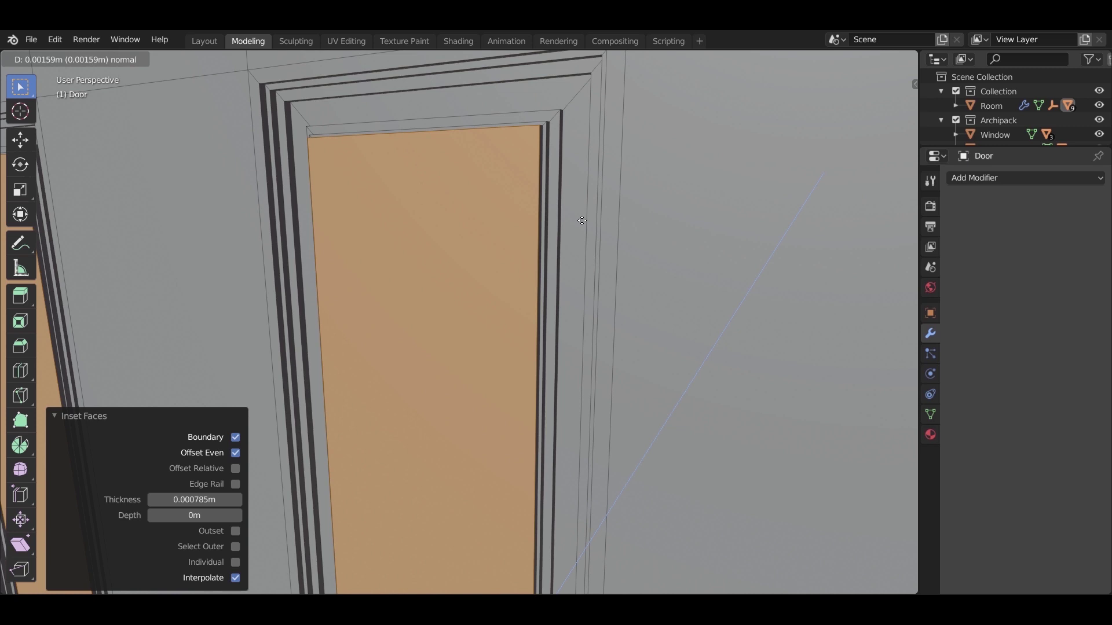
pyautogui.click(582, 220)
# Step: Finish the panel centres with an inset of about 0.0011 m and an outward extrusion of about 0.0013 m
pyautogui.moveTo(568, 278); pyautogui.dragTo(556, 294, button='middle')
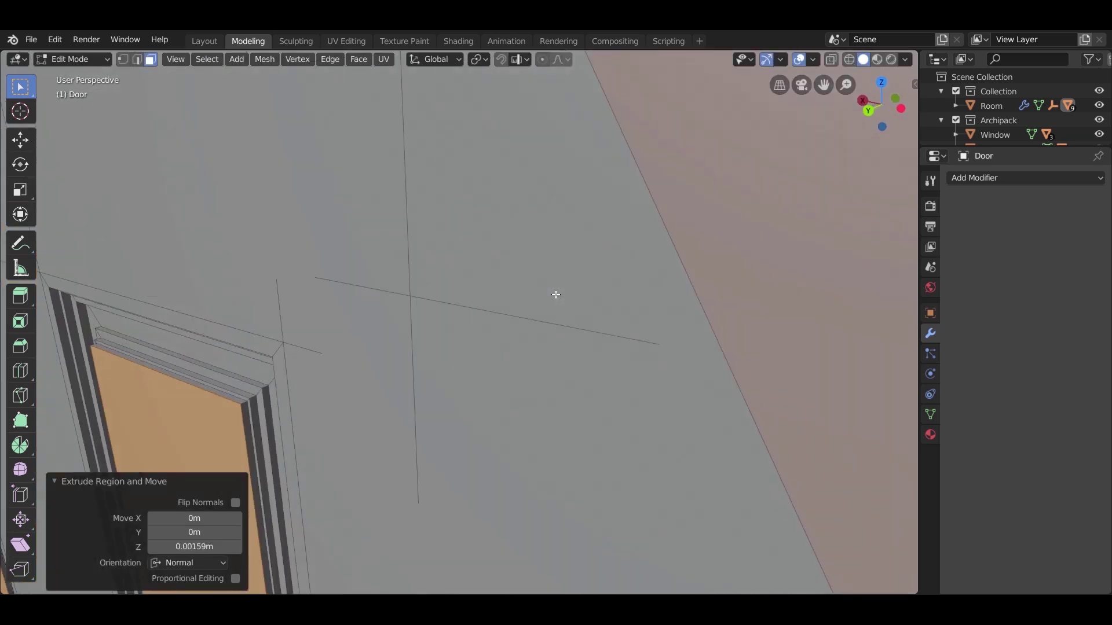
pyautogui.keyDown('shift'); pyautogui.moveTo(396, 346); pyautogui.dragTo(449, 280, button='middle'); pyautogui.keyUp('shift')
pyautogui.moveTo(332, 333); pyautogui.dragTo(456, 262, button='middle')
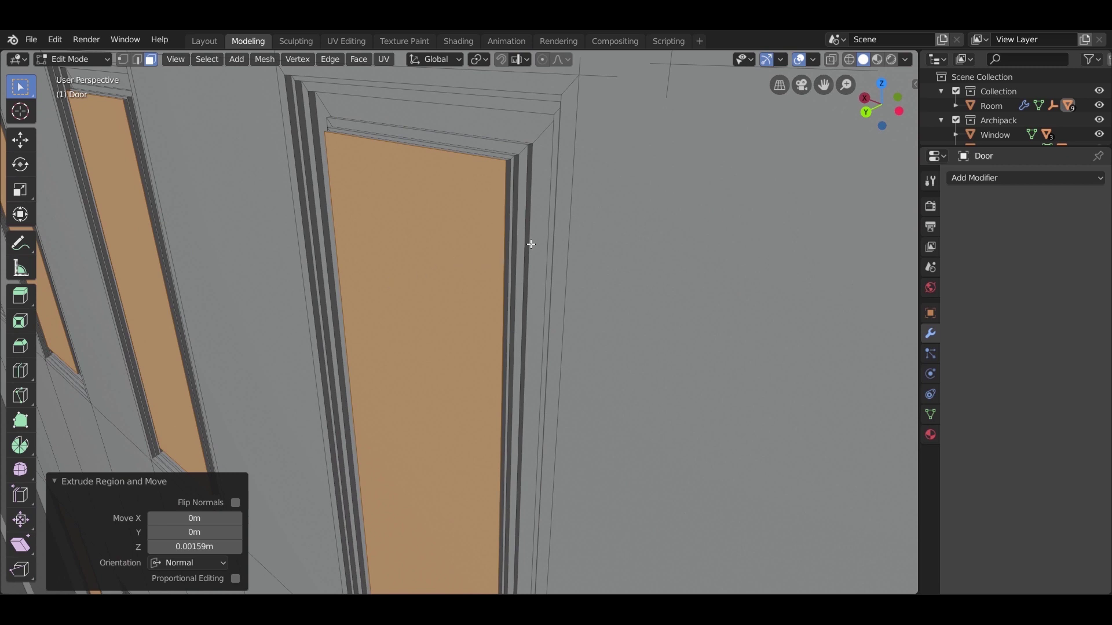
pyautogui.press('i')
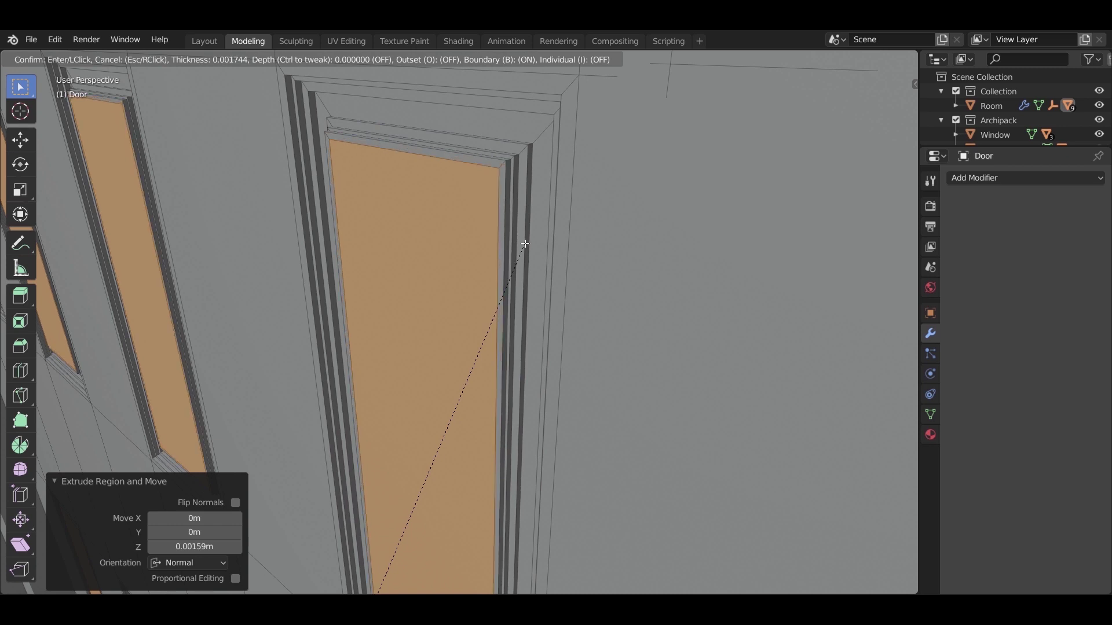
pyautogui.click(527, 241)
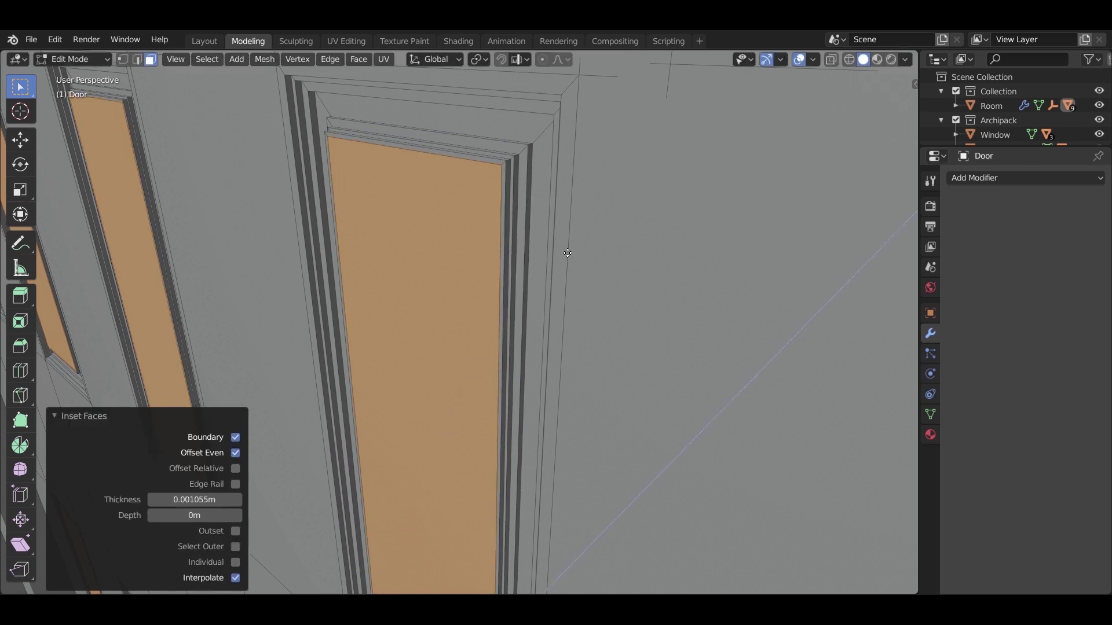
pyautogui.press('e')
pyautogui.click(562, 257)
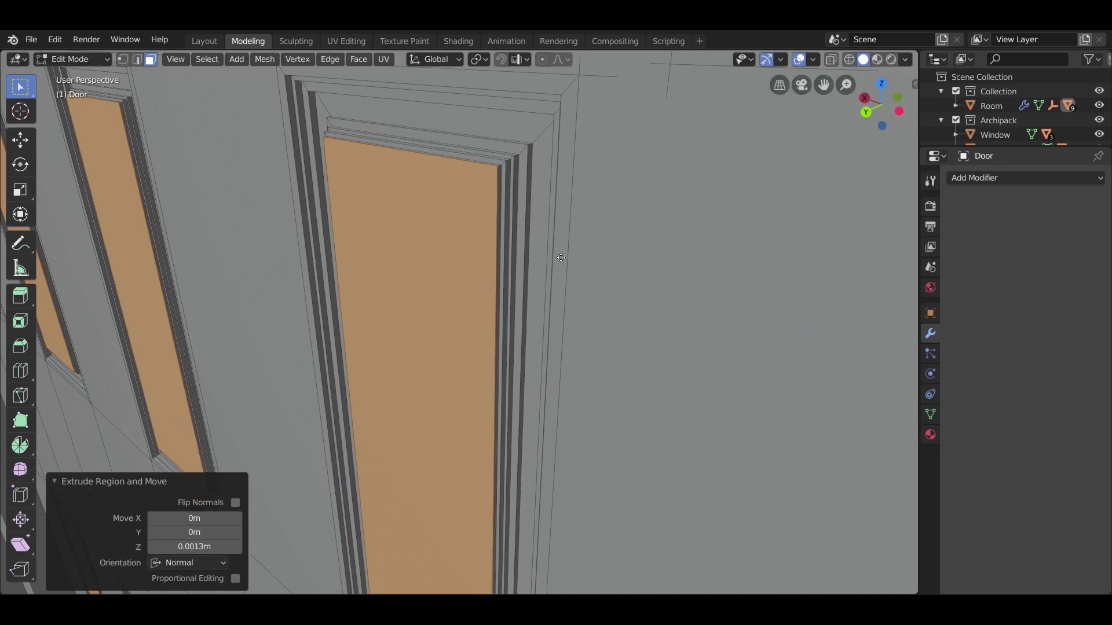
pyautogui.scroll(-5, 544, 204)
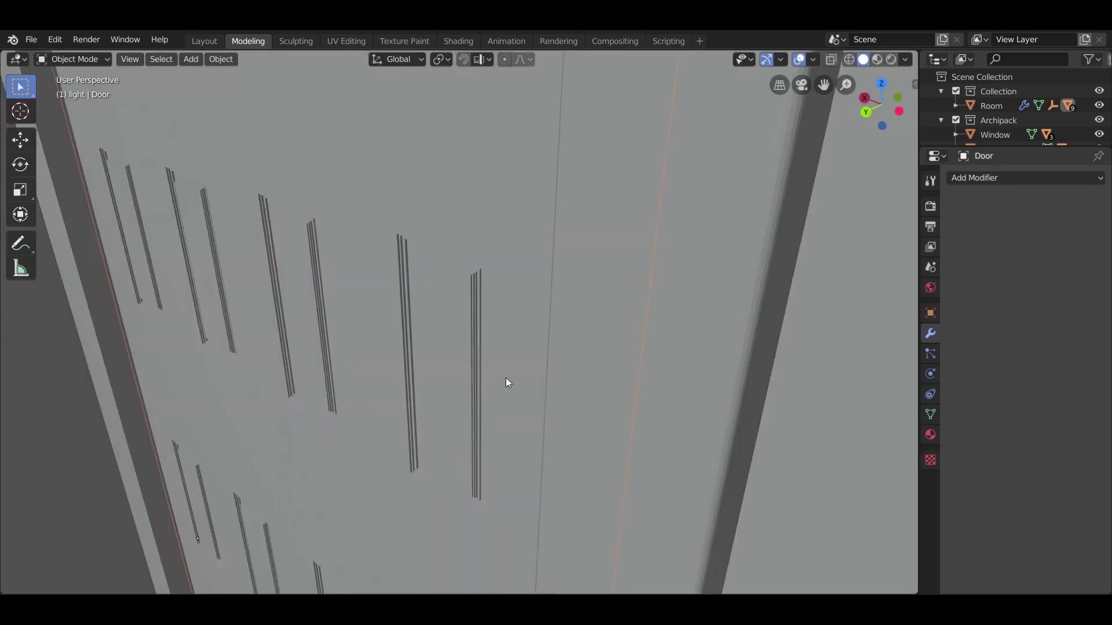
# Step: Edit the door mesh in edge selection mode and select all of its geometry
pyautogui.moveTo(508, 383); pyautogui.dragTo(542, 353, button='middle')
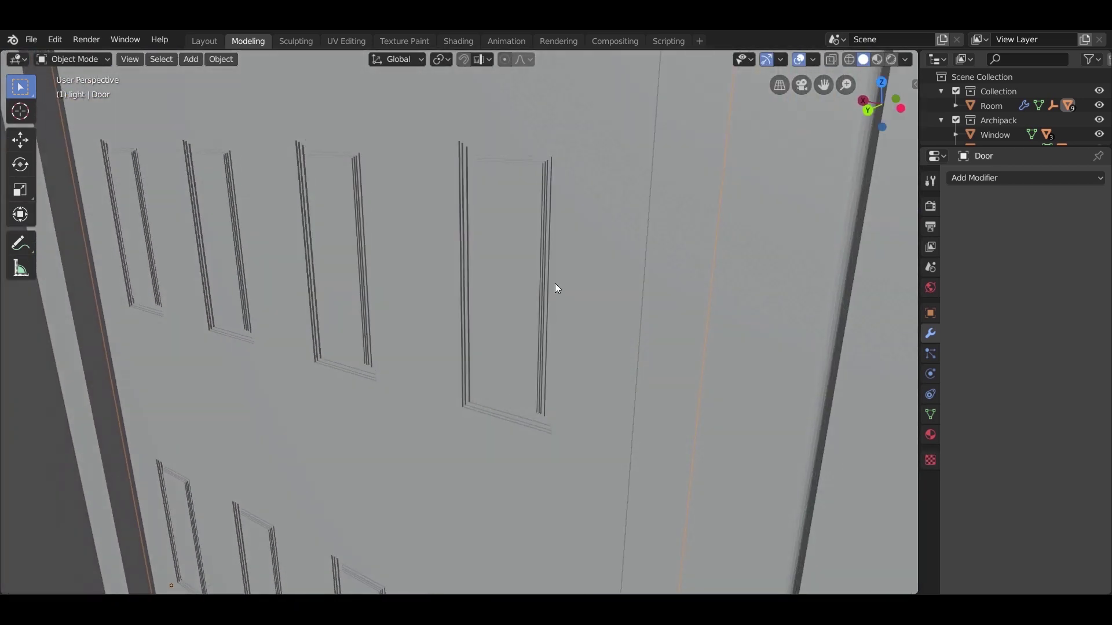
pyautogui.press('Tab')
pyautogui.scroll(-3, 539, 209)
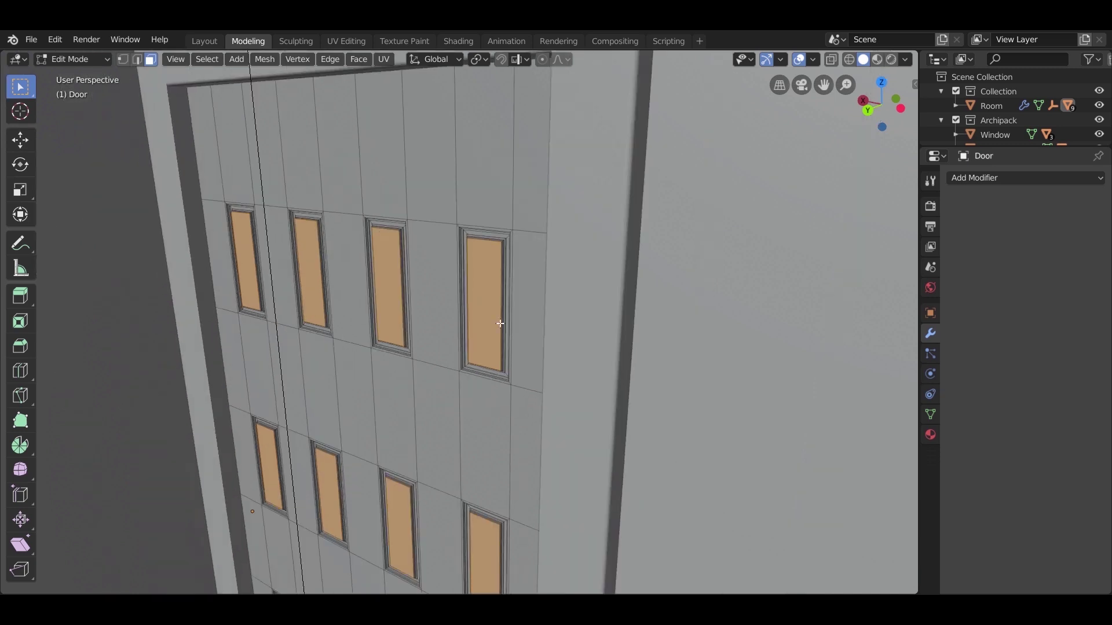
pyautogui.keyDown('shift'); pyautogui.moveTo(456, 445); pyautogui.dragTo(561, 246, button='middle'); pyautogui.keyUp('shift')
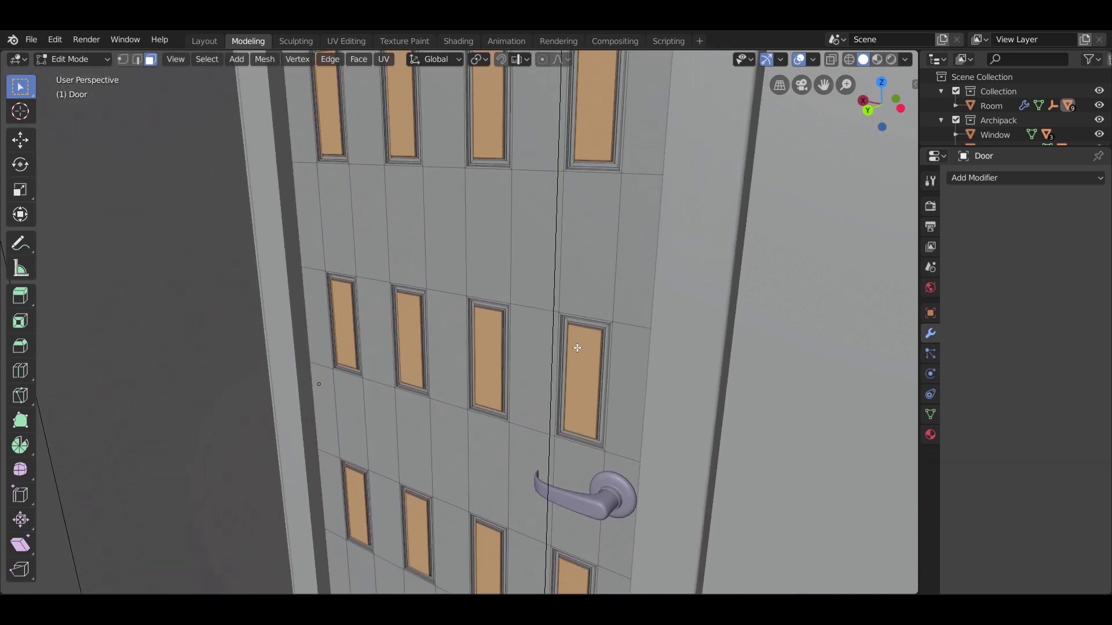
pyautogui.moveTo(583, 359); pyautogui.dragTo(457, 290, button='middle')
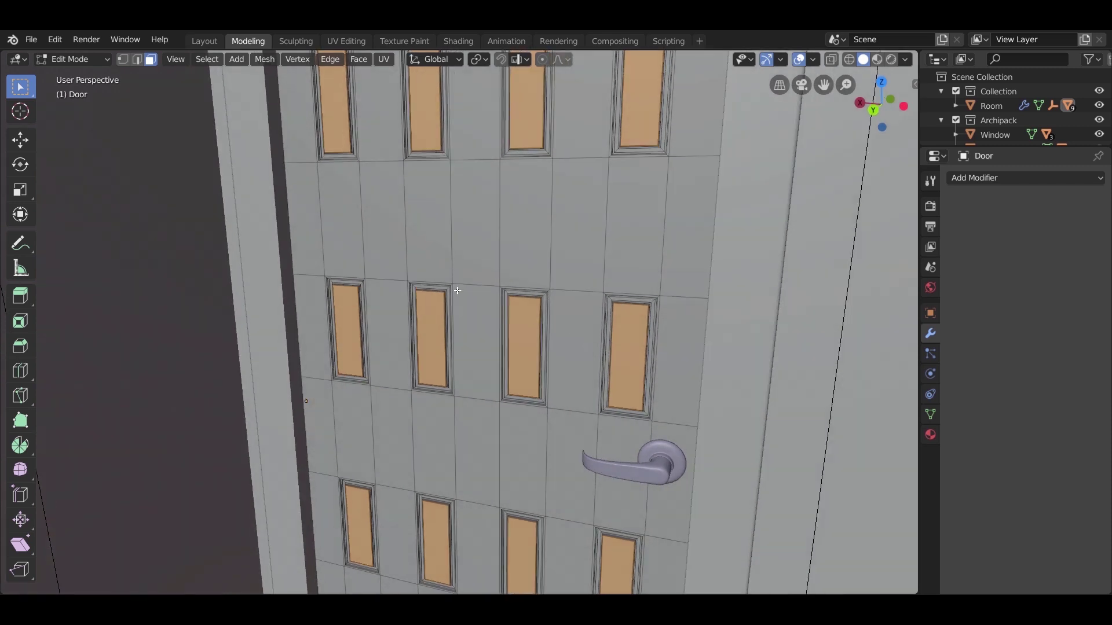
pyautogui.click(137, 59)
pyautogui.scroll(-2, 559, 325)
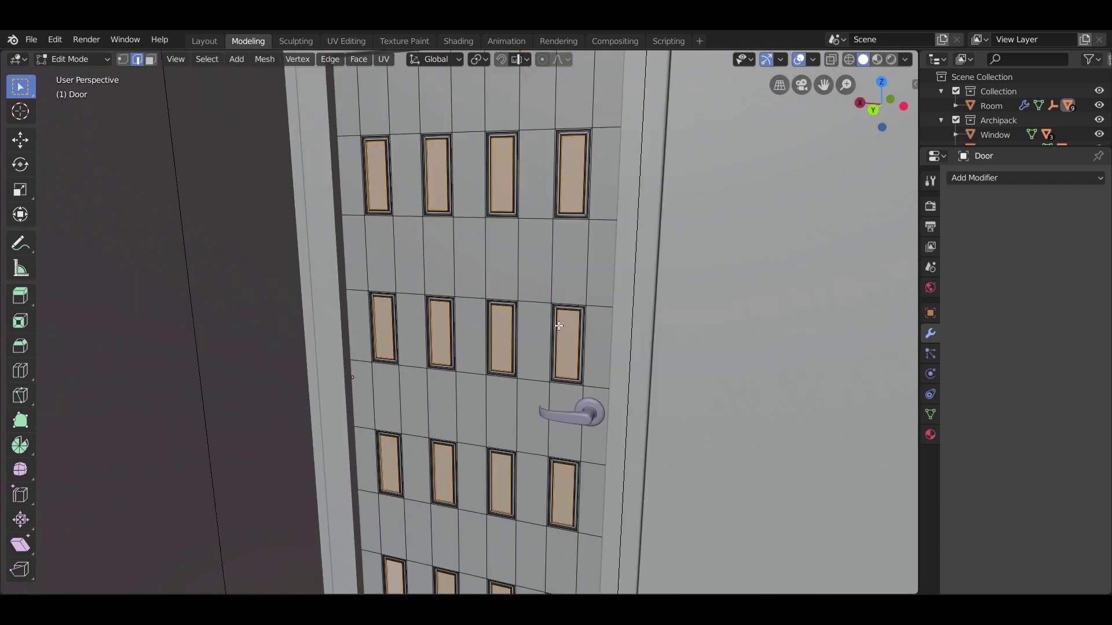
pyautogui.press('a')
pyautogui.scroll(-5, 550, 262)
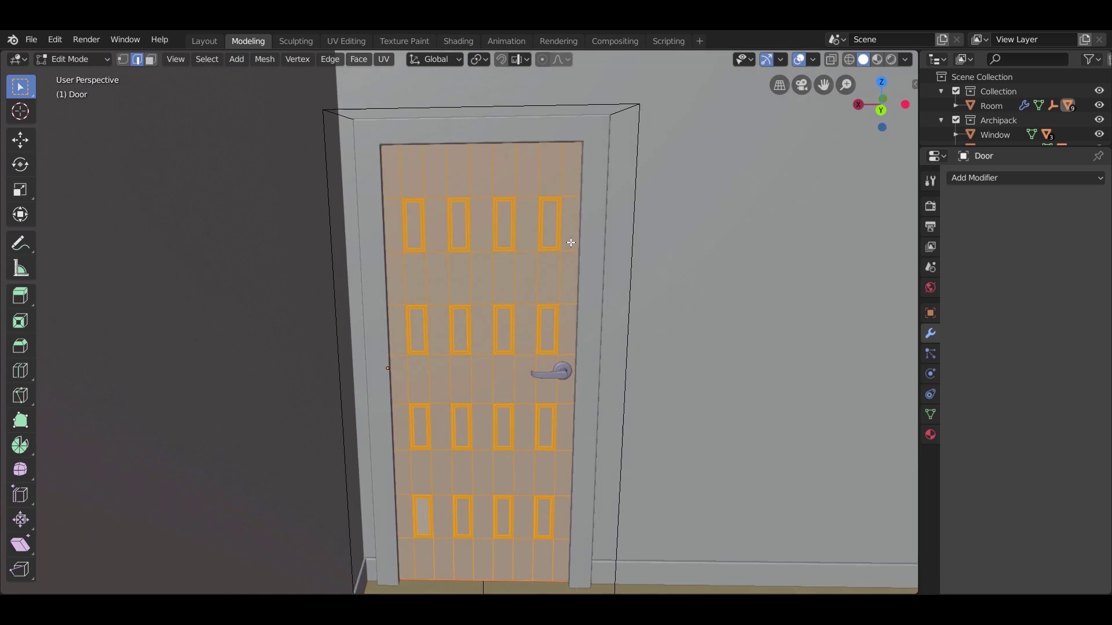
pyautogui.moveTo(570, 243); pyautogui.dragTo(568, 246, button='middle')
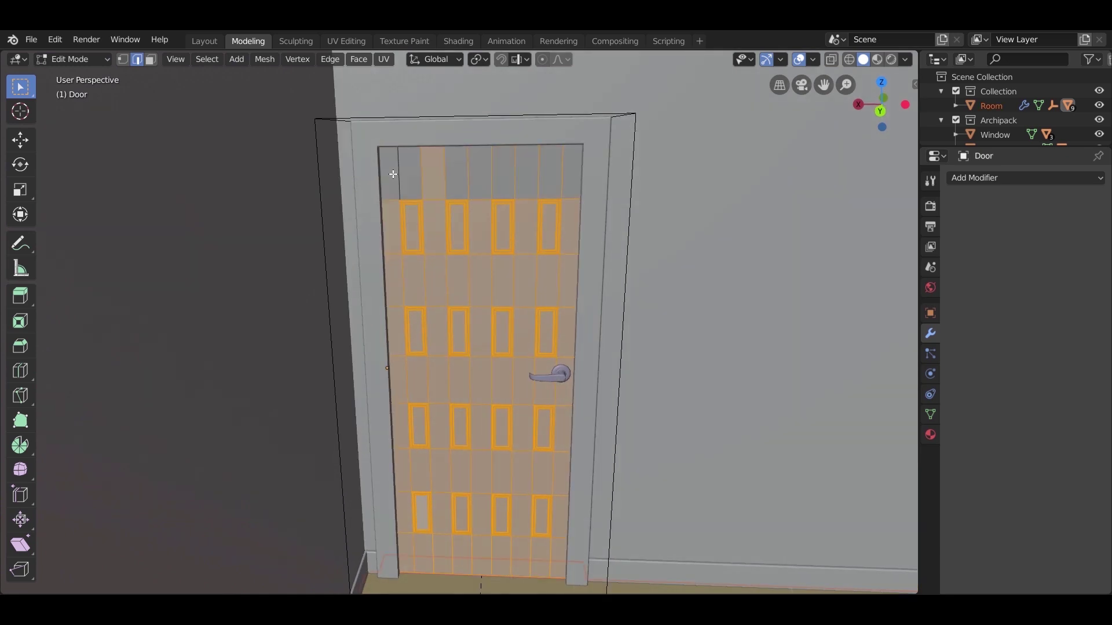
# Step: Deselect the edges of the plain horizontal strips between the panel rows on the door
pyautogui.scroll(1, 558, 224)
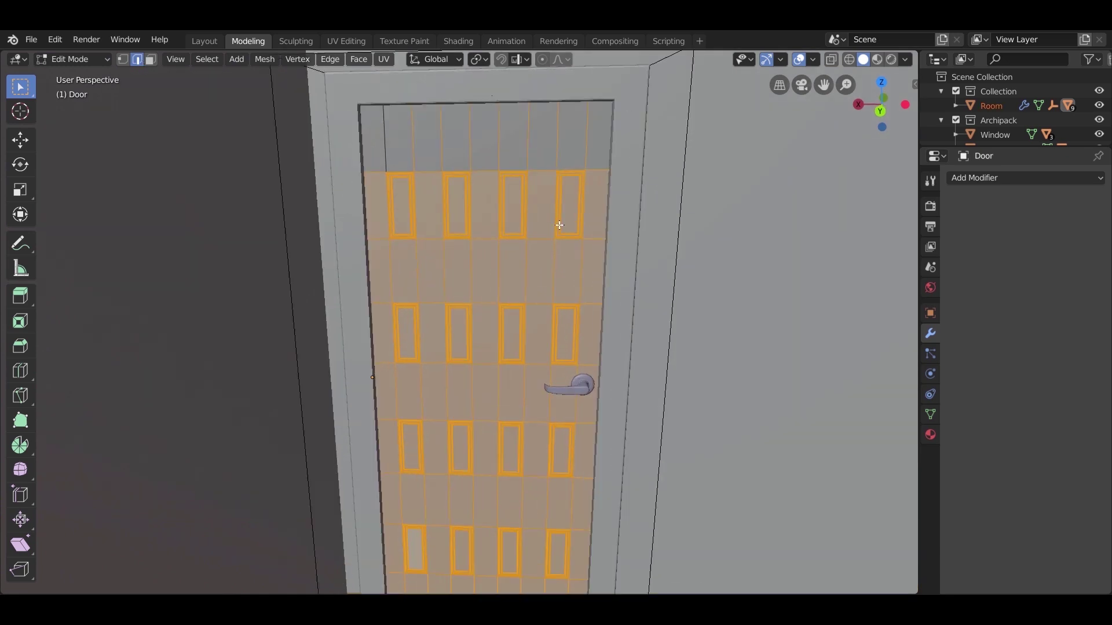
pyautogui.scroll(-2, 558, 224)
pyautogui.scroll(4, 565, 226)
pyautogui.moveTo(586, 226); pyautogui.dragTo(565, 226, button='middle')
pyautogui.scroll(6, 665, 298)
pyautogui.scroll(-8, 666, 297)
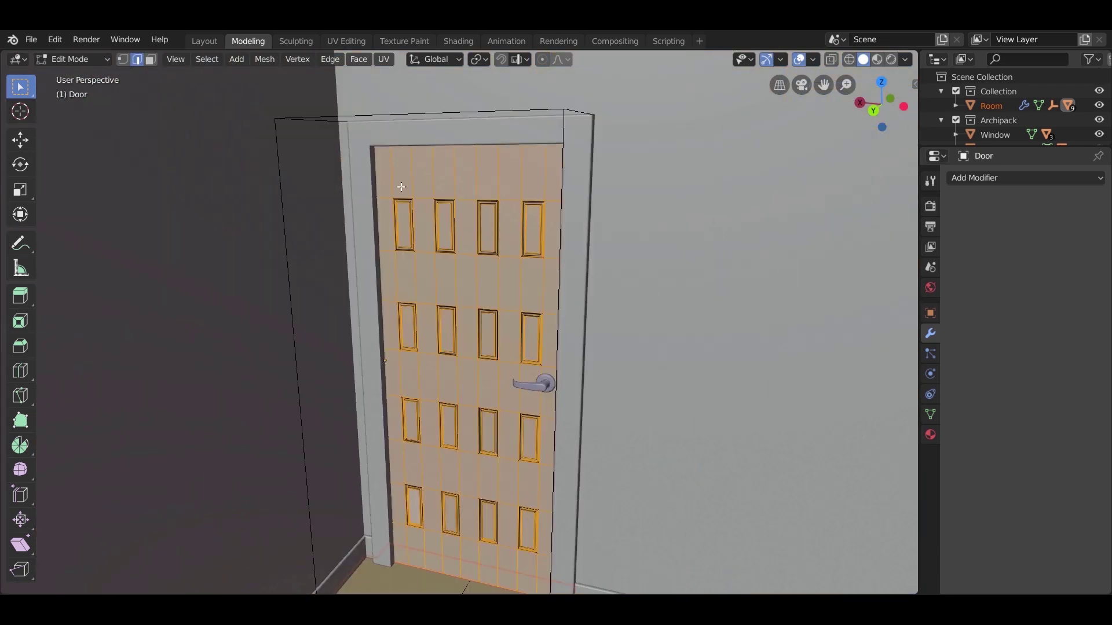
pyautogui.moveTo(601, 99); pyautogui.dragTo(326, 584)
pyautogui.moveTo(577, 308); pyautogui.dragTo(589, 306, button='middle')
pyautogui.scroll(3, 589, 306)
pyautogui.keyDown('ctrl'); pyautogui.moveTo(720, 246); pyautogui.dragTo(292, 253); pyautogui.keyUp('ctrl')
pyautogui.scroll(-2, 551, 265)
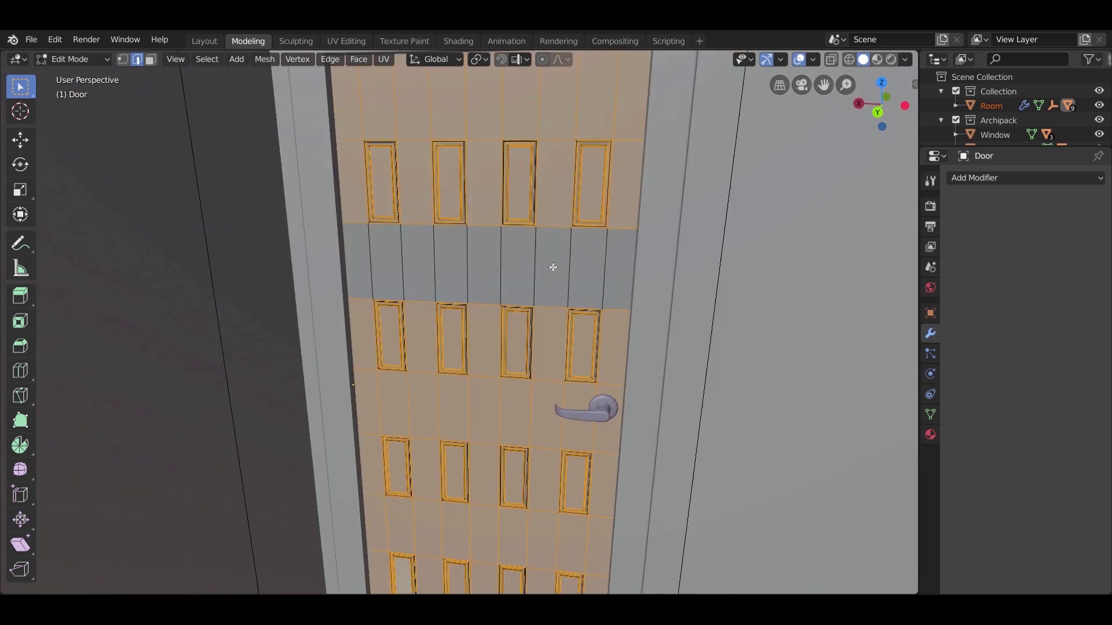
pyautogui.keyDown('shift'); pyautogui.moveTo(587, 301); pyautogui.dragTo(596, 142, button='middle'); pyautogui.keyUp('shift')
pyautogui.keyDown('ctrl'); pyautogui.moveTo(655, 232); pyautogui.dragTo(348, 237); pyautogui.keyUp('ctrl')
pyautogui.keyDown('alt'); pyautogui.keyDown('shift'); pyautogui.click(605, 353); pyautogui.keyUp('shift'); pyautogui.keyUp('alt')
pyautogui.scroll(-3, 597, 301)
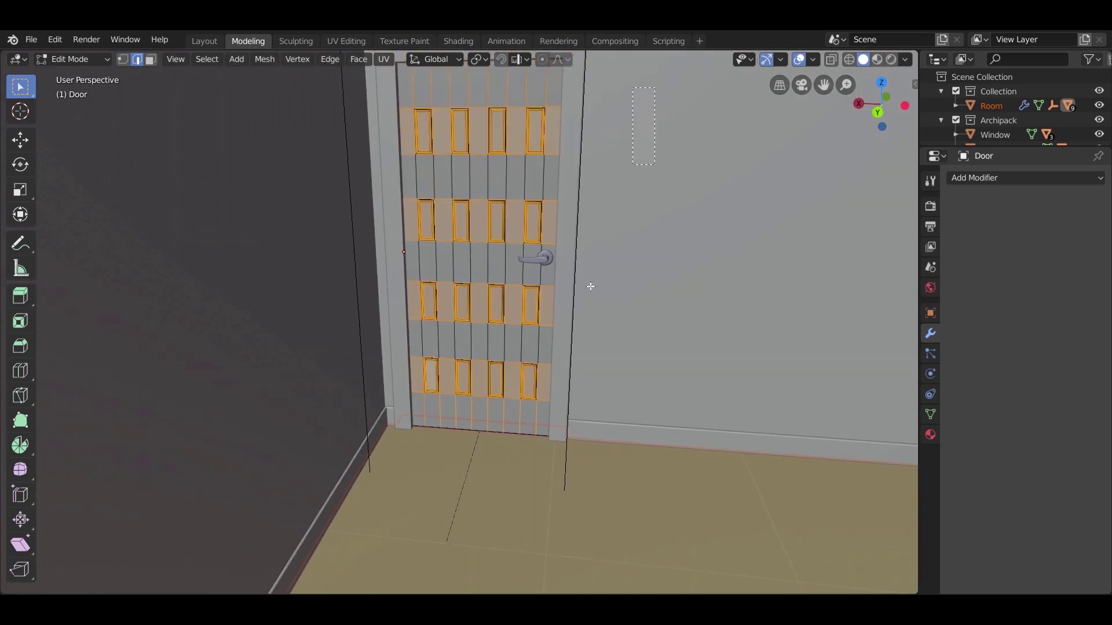
# Step: Switch to circle selection and deselect the edges in the door's top strip and along the side margins of the upper panels
pyautogui.scroll(3, 643, 543)
pyautogui.scroll(-4, 462, 368)
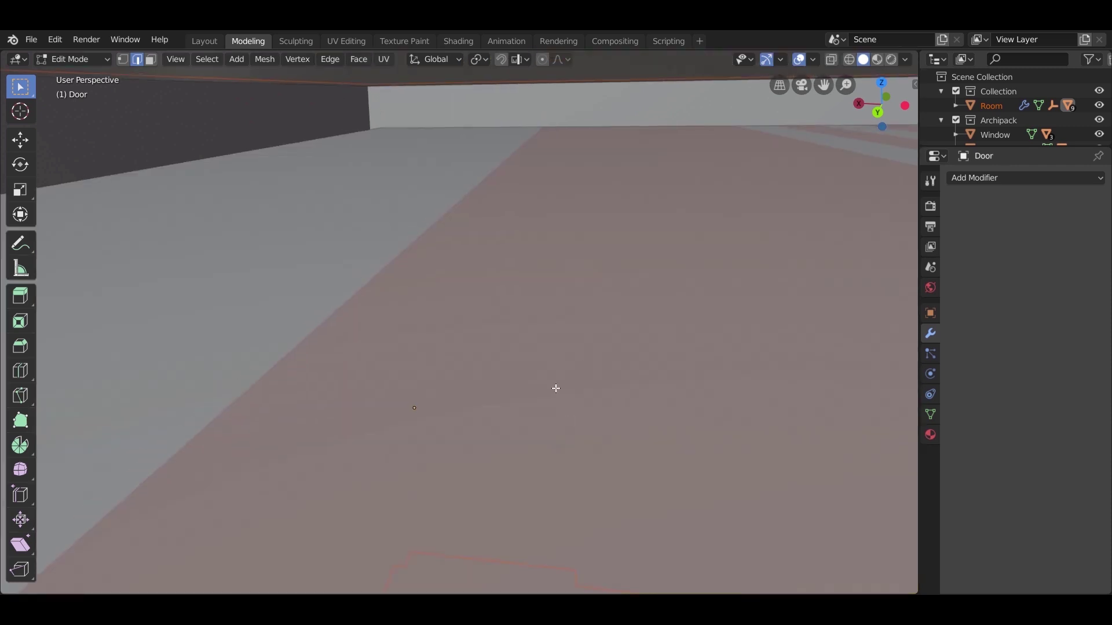
pyautogui.keyDown('shift'); pyautogui.moveTo(556, 347); pyautogui.dragTo(572, 591, button='middle'); pyautogui.keyUp('shift')
pyautogui.scroll(4, 719, 114)
pyautogui.moveTo(296, 258); pyautogui.dragTo(715, 228, button='middle')
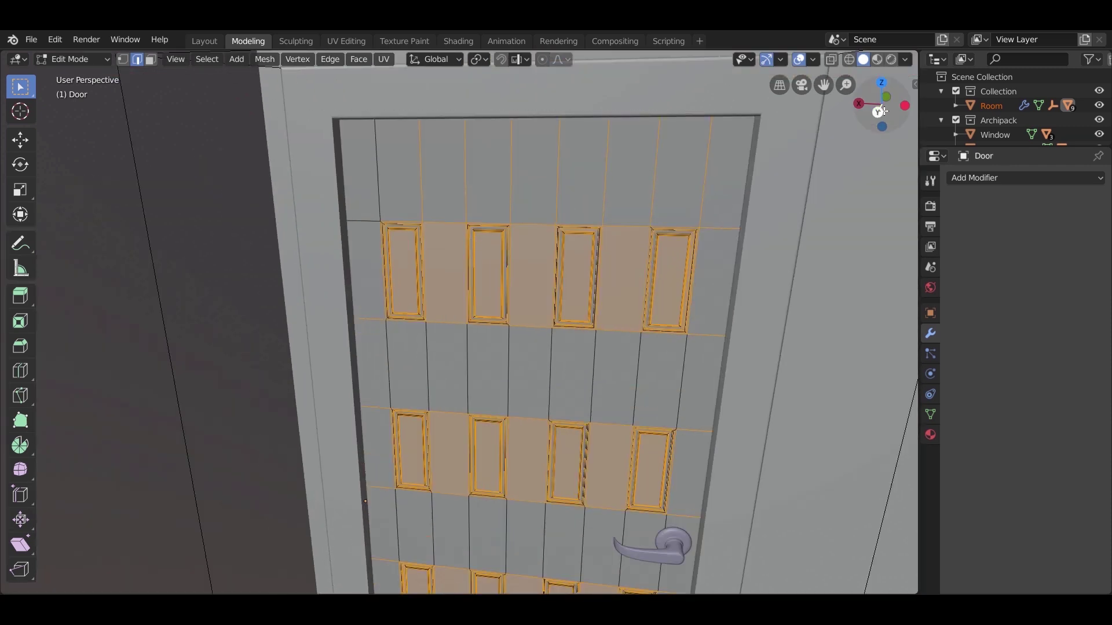
pyautogui.scroll(4, 504, 451)
pyautogui.scroll(-3, 553, 387)
pyautogui.moveTo(23, 84); pyautogui.dragTo(78, 149)
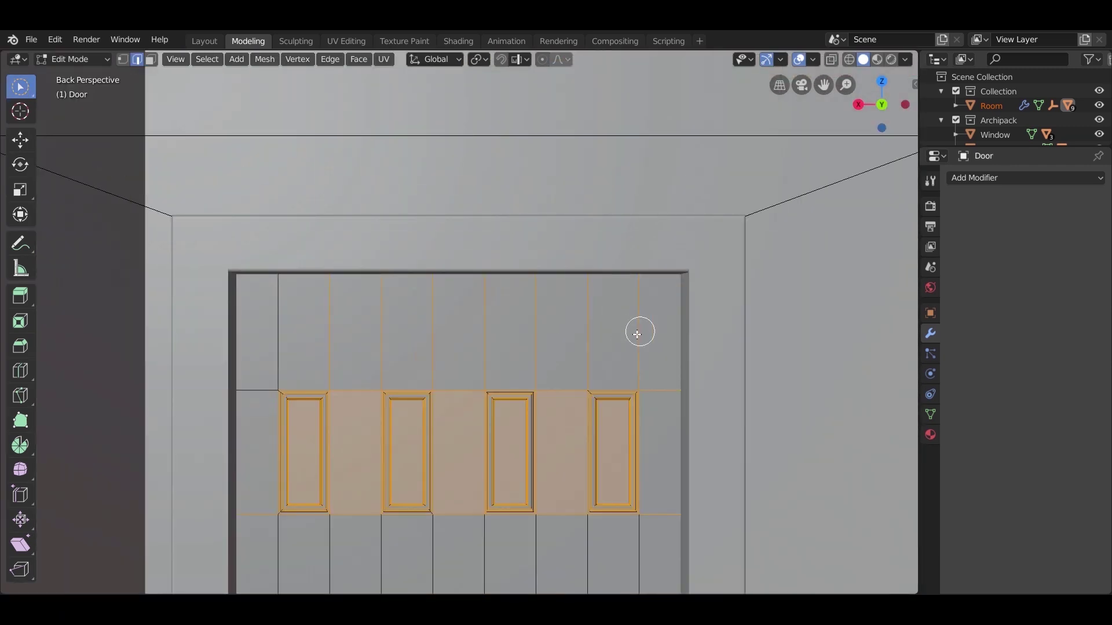
pyautogui.keyDown('ctrl'); pyautogui.moveTo(640, 332); pyautogui.dragTo(328, 342); pyautogui.keyUp('ctrl')
pyautogui.keyDown('shift'); pyautogui.moveTo(457, 405); pyautogui.dragTo(407, 191, button='middle'); pyautogui.keyUp('shift')
pyautogui.keyDown('ctrl'); pyautogui.moveTo(611, 178); pyautogui.dragTo(610, 300); pyautogui.keyUp('ctrl')
pyautogui.keyDown('ctrl'); pyautogui.moveTo(203, 167); pyautogui.dragTo(204, 300); pyautogui.keyUp('ctrl')
pyautogui.keyDown('shift'); pyautogui.moveTo(524, 452); pyautogui.dragTo(504, 149, button='middle'); pyautogui.keyUp('shift')
pyautogui.scroll(-2, 504, 149)
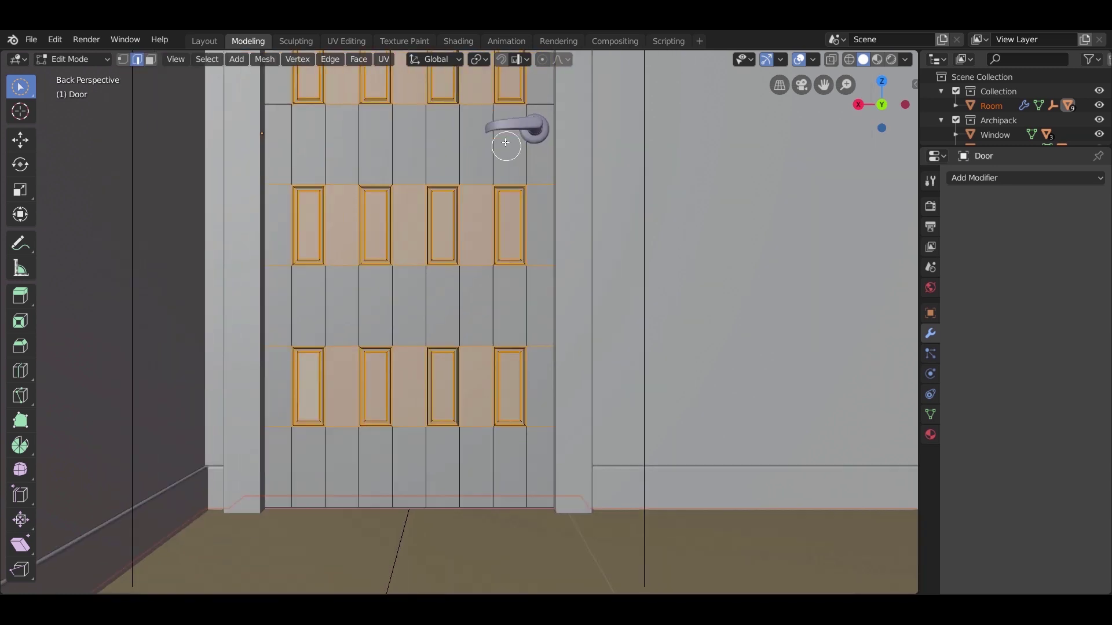
pyautogui.scroll(1, 499, 150)
# Step: Deselect the remaining edges between and beside the panels, keeping only the panels' own stepped edges selected
pyautogui.keyDown('ctrl'); pyautogui.moveTo(488, 151); pyautogui.dragTo(467, 326); pyautogui.keyUp('ctrl')
pyautogui.hotkey('ctrl', 'z')
pyautogui.moveTo(479, 213)
pyautogui.keyDown('ctrl'); pyautogui.mouseDown()
pyautogui.moveTo(479, 340)
pyautogui.moveTo(387, 298)
pyautogui.moveTo(315, 345)
pyautogui.moveTo(221, 246)
pyautogui.moveTo(566, 435)
pyautogui.moveTo(469, 461)
pyautogui.moveTo(447, 509)
pyautogui.moveTo(301, 451)
pyautogui.moveTo(325, 243)
pyautogui.moveTo(479, 266)
pyautogui.mouseUp(); pyautogui.keyUp('ctrl')
pyautogui.keyDown('shift'); pyautogui.moveTo(478, 266); pyautogui.dragTo(468, 476, button='middle'); pyautogui.keyUp('shift')
pyautogui.moveTo(376, 220)
pyautogui.keyDown('ctrl'); pyautogui.mouseDown()
pyautogui.moveTo(295, 213)
pyautogui.moveTo(458, 211)
pyautogui.moveTo(434, 330)
pyautogui.moveTo(362, 117)
pyautogui.moveTo(306, 115)
pyautogui.mouseUp(); pyautogui.keyUp('ctrl')
pyautogui.hotkey('ctrl', 'z')
pyautogui.keyDown('shift'); pyautogui.moveTo(406, 117); pyautogui.dragTo(397, 363, button='middle'); pyautogui.keyUp('shift')
pyautogui.scroll(1, 372, 301)
pyautogui.moveTo(237, 241)
pyautogui.keyDown('ctrl'); pyautogui.mouseDown()
pyautogui.moveTo(153, 365)
pyautogui.moveTo(136, 367)
pyautogui.moveTo(506, 313)
pyautogui.moveTo(438, 244)
pyautogui.mouseUp(); pyautogui.keyUp('ctrl')
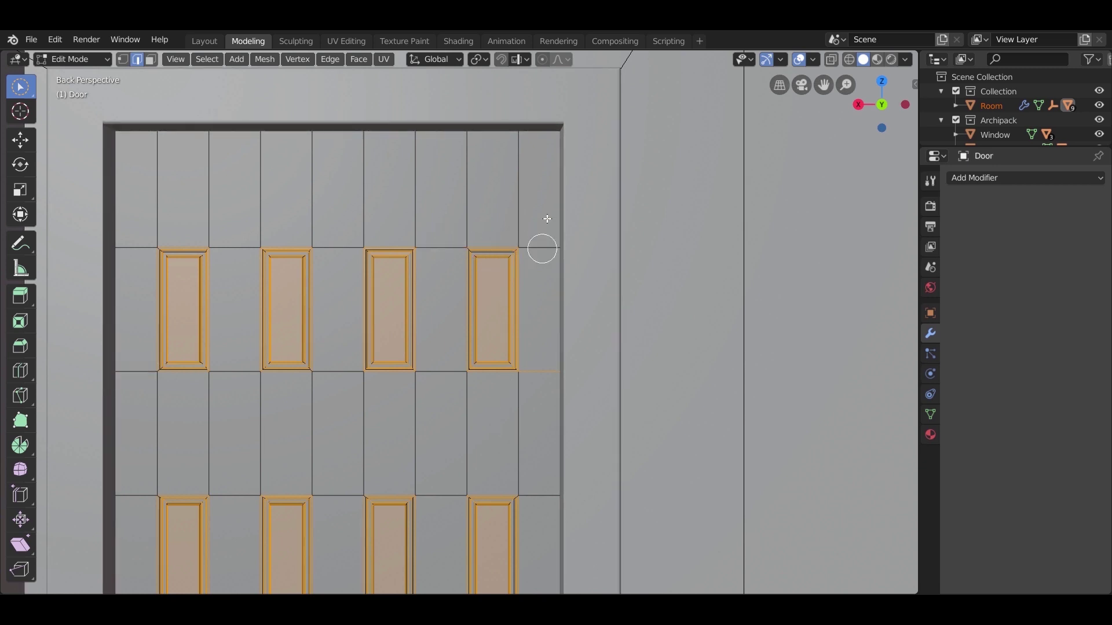
pyautogui.keyDown('ctrl'); pyautogui.click(553, 373); pyautogui.keyUp('ctrl')
pyautogui.scroll(-1, 487, 362)
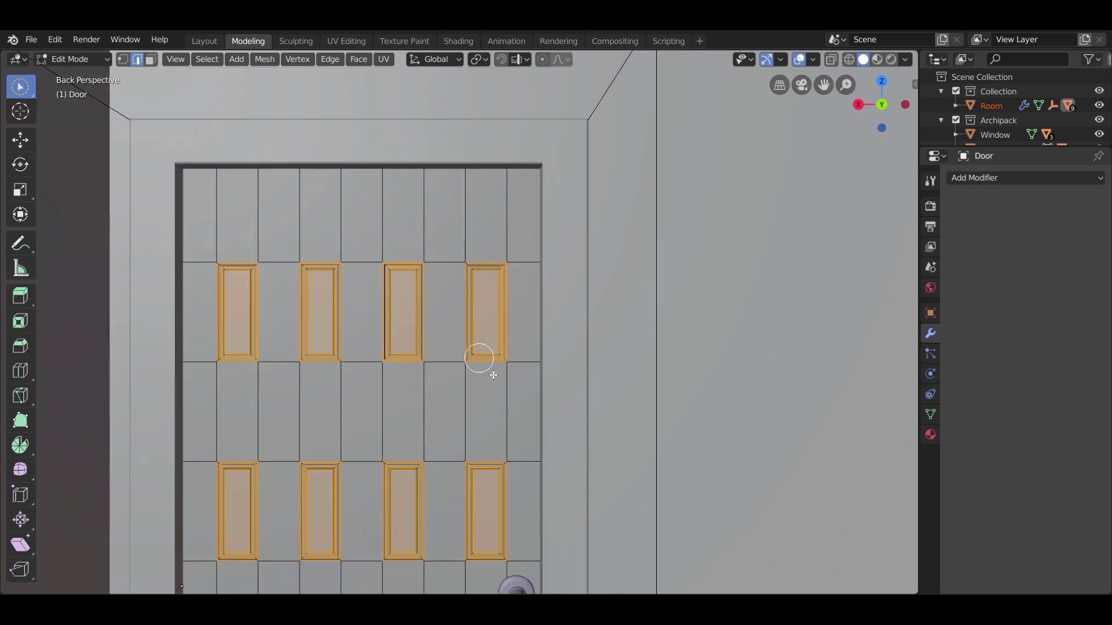
pyautogui.moveTo(564, 442); pyautogui.dragTo(487, 353, button='middle')
pyautogui.scroll(6, 437, 164)
pyautogui.keyDown('shift'); pyautogui.moveTo(436, 164); pyautogui.dragTo(620, 434, button='middle'); pyautogui.keyUp('shift')
pyautogui.moveTo(620, 434); pyautogui.dragTo(590, 413, button='middle')
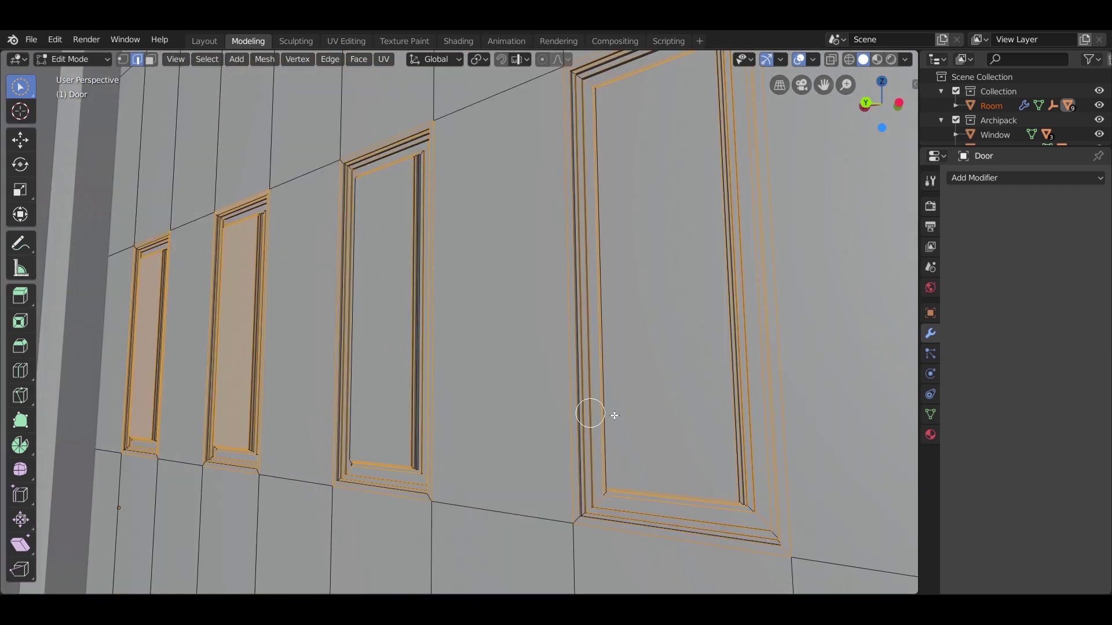
pyautogui.press('s')
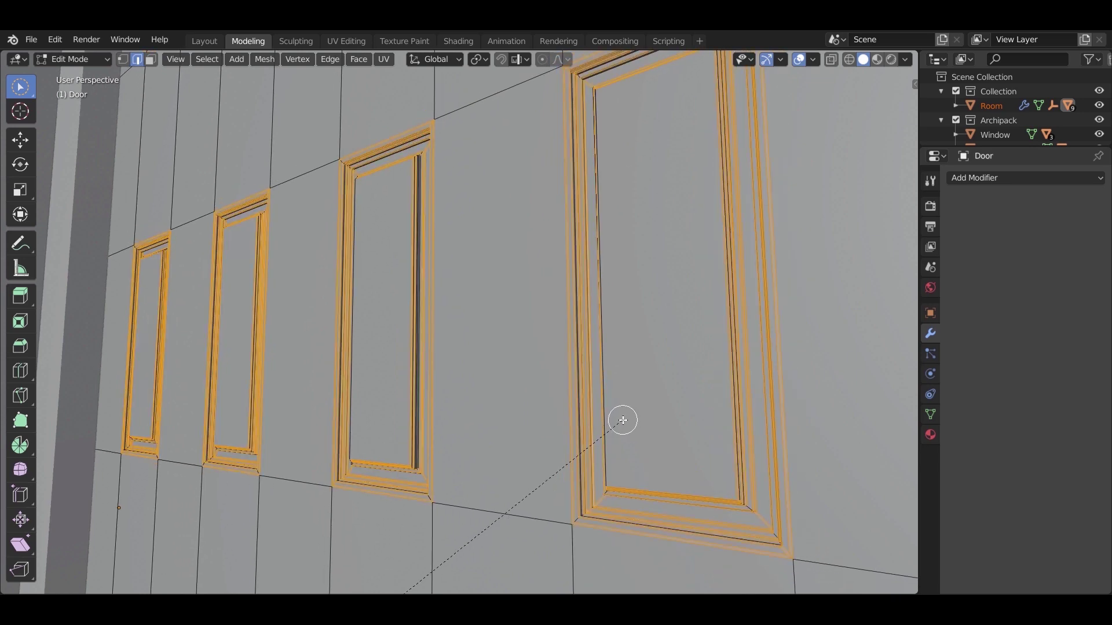
pyautogui.click(620, 424)
# Step: Set the viewport's clip start distance to 0.01 m for close-up work on the panel mouldings
pyautogui.moveTo(621, 426); pyautogui.dragTo(409, 337, button='middle')
pyautogui.scroll(1, 367, 303)
pyautogui.scroll(5, 409, 337)
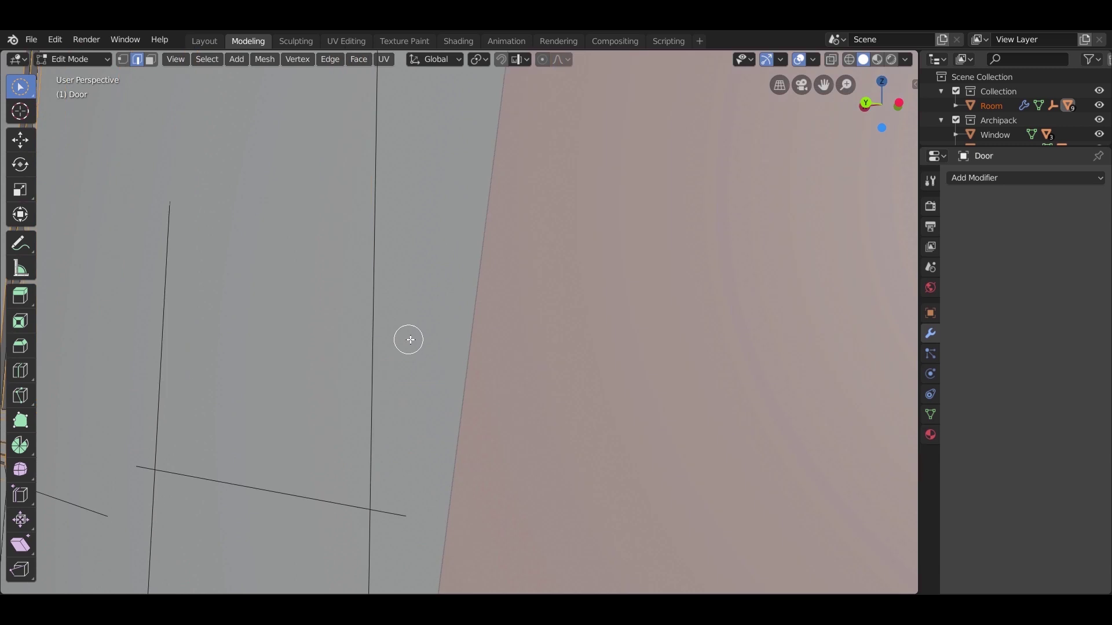
pyautogui.press('n')
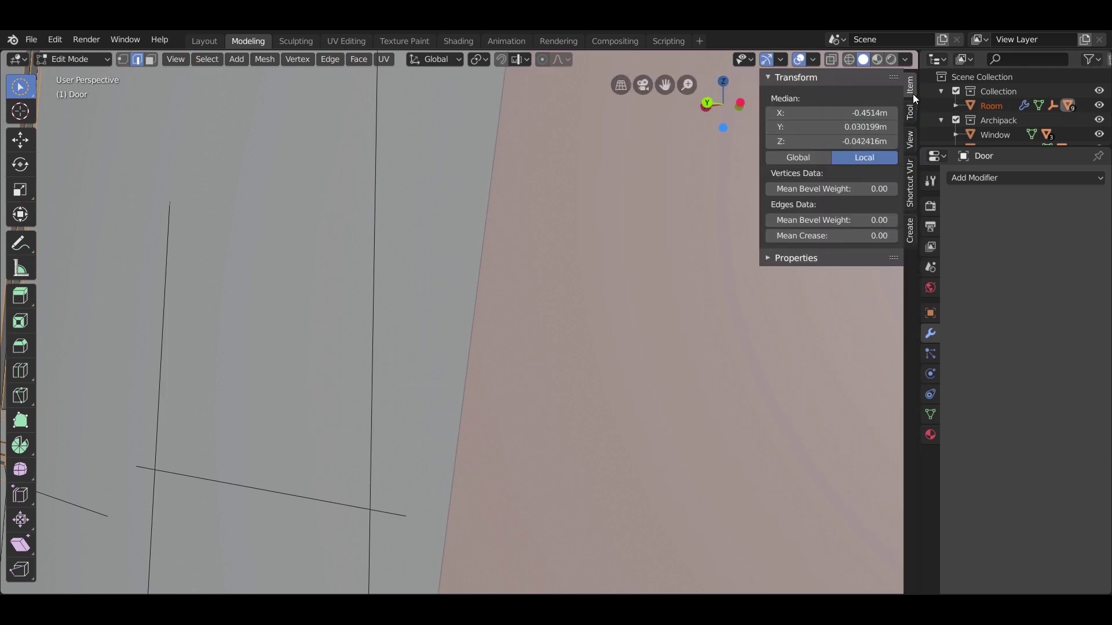
pyautogui.click(908, 140)
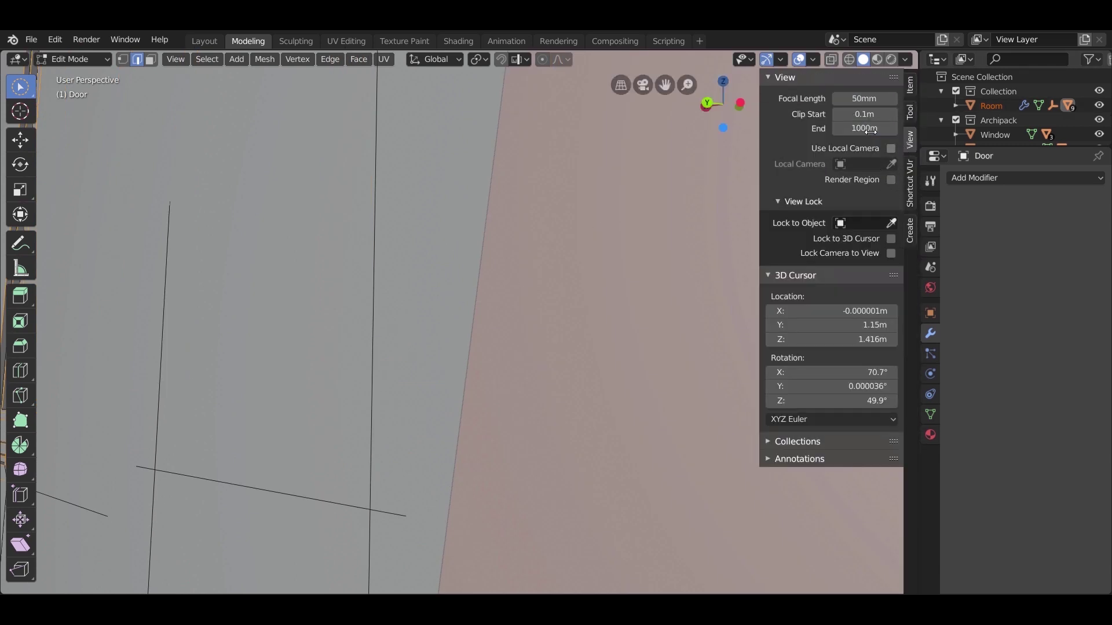
pyautogui.click(864, 114)
pyautogui.write('0.01')
pyautogui.press('Return')
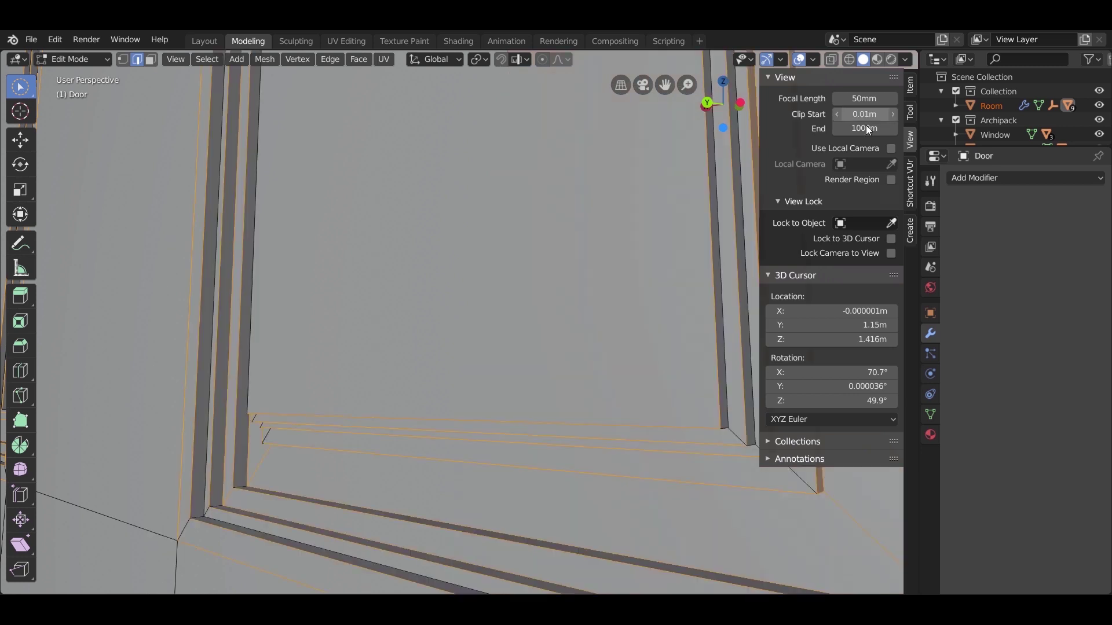
# Step: Bevel the selected stepped edges of the door panels
pyautogui.press('c')
pyautogui.moveTo(401, 399); pyautogui.dragTo(407, 290, button='middle')
pyautogui.scroll(3, 408, 290)
pyautogui.moveTo(444, 248); pyautogui.dragTo(440, 294, button='middle')
pyautogui.scroll(2, 440, 294)
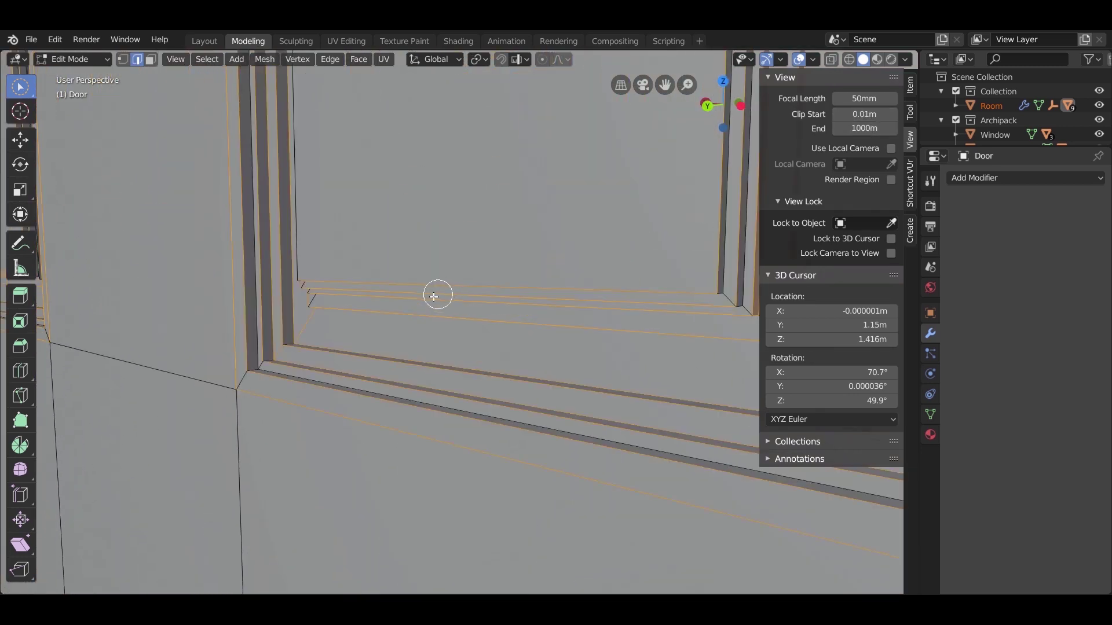
pyautogui.hotkey('ctrl', 'b')
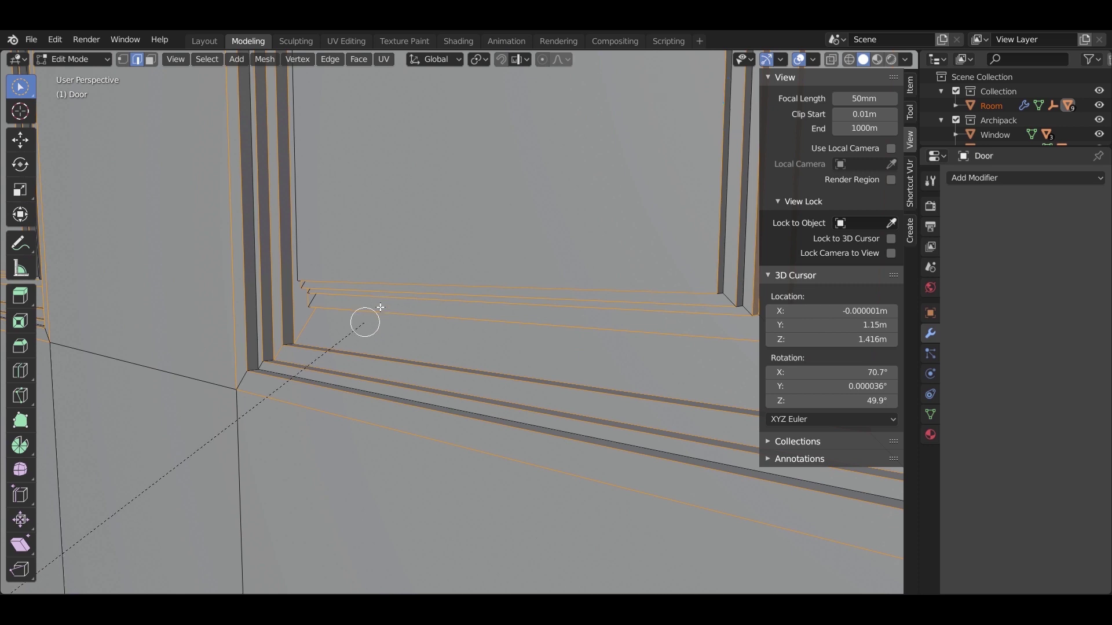